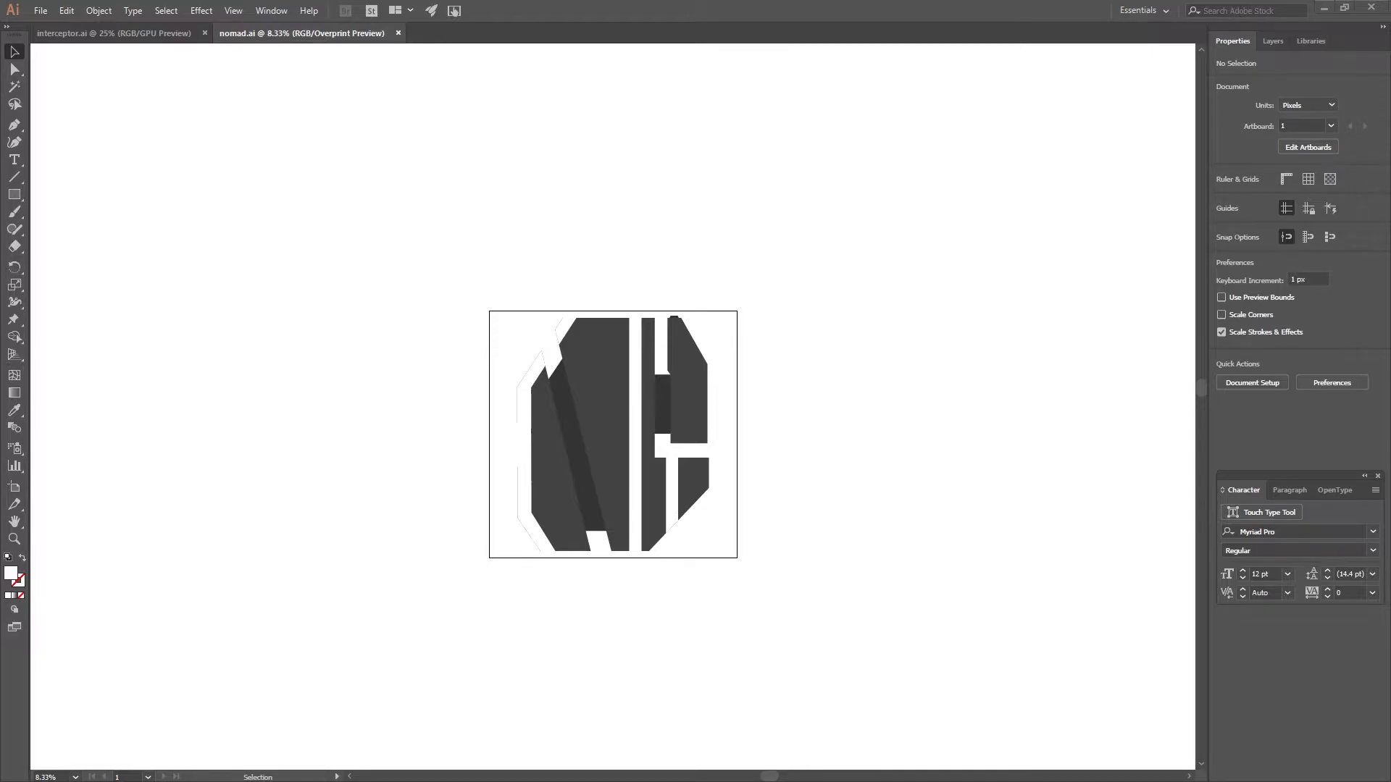
Examine and compare the dark panelled ship designs in interceptor.ai and nomad.ai
{"action": "scroll", "coordinate": [613, 435], "scroll_direction": "down", "scroll_amount": 2}
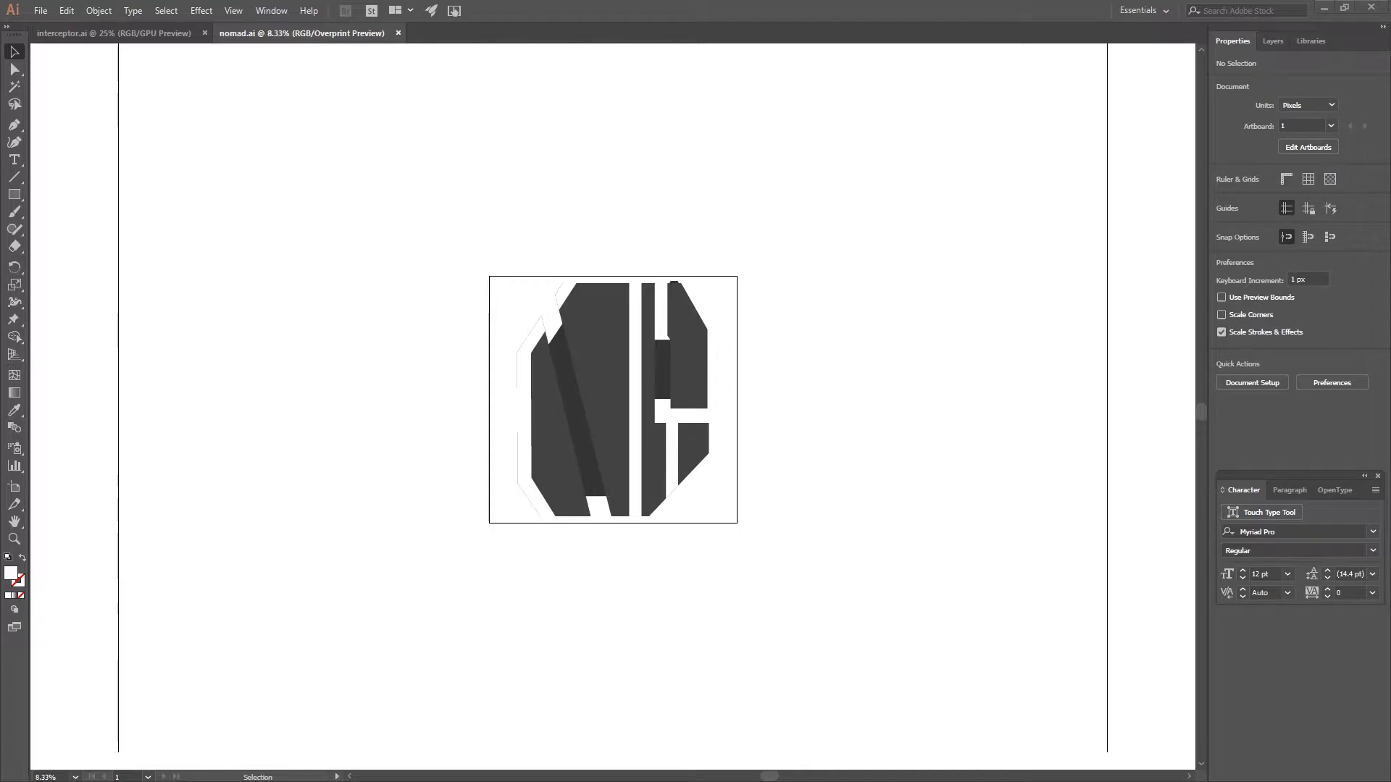
{"action": "left_click", "coordinate": [114, 33]}
{"action": "scroll", "coordinate": [564, 405], "scroll_direction": "up", "scroll_amount": 2}
{"action": "scroll", "coordinate": [564, 406], "scroll_direction": "down", "scroll_amount": 3}
{"action": "scroll", "coordinate": [613, 405], "scroll_direction": "down", "scroll_amount": 1}
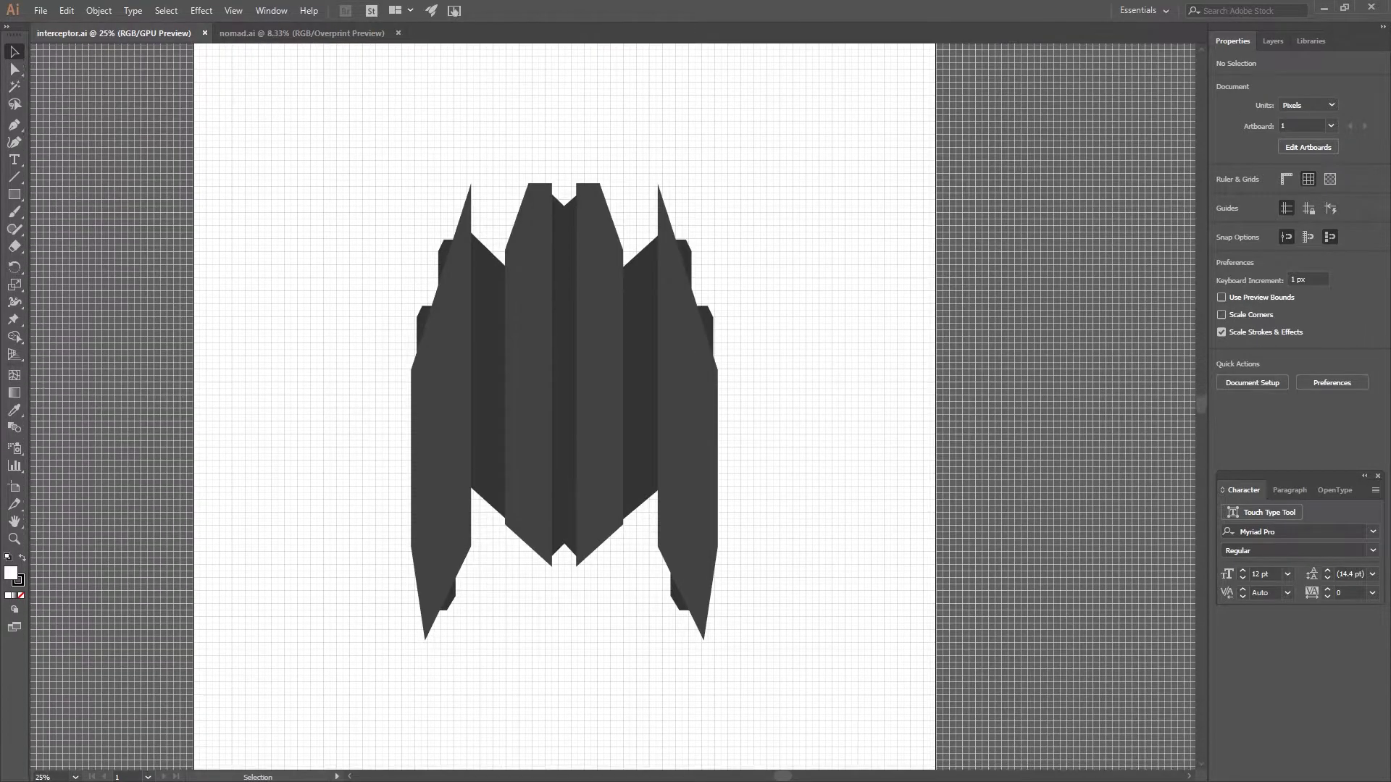
{"action": "scroll", "coordinate": [613, 406], "scroll_direction": "down", "scroll_amount": 1}
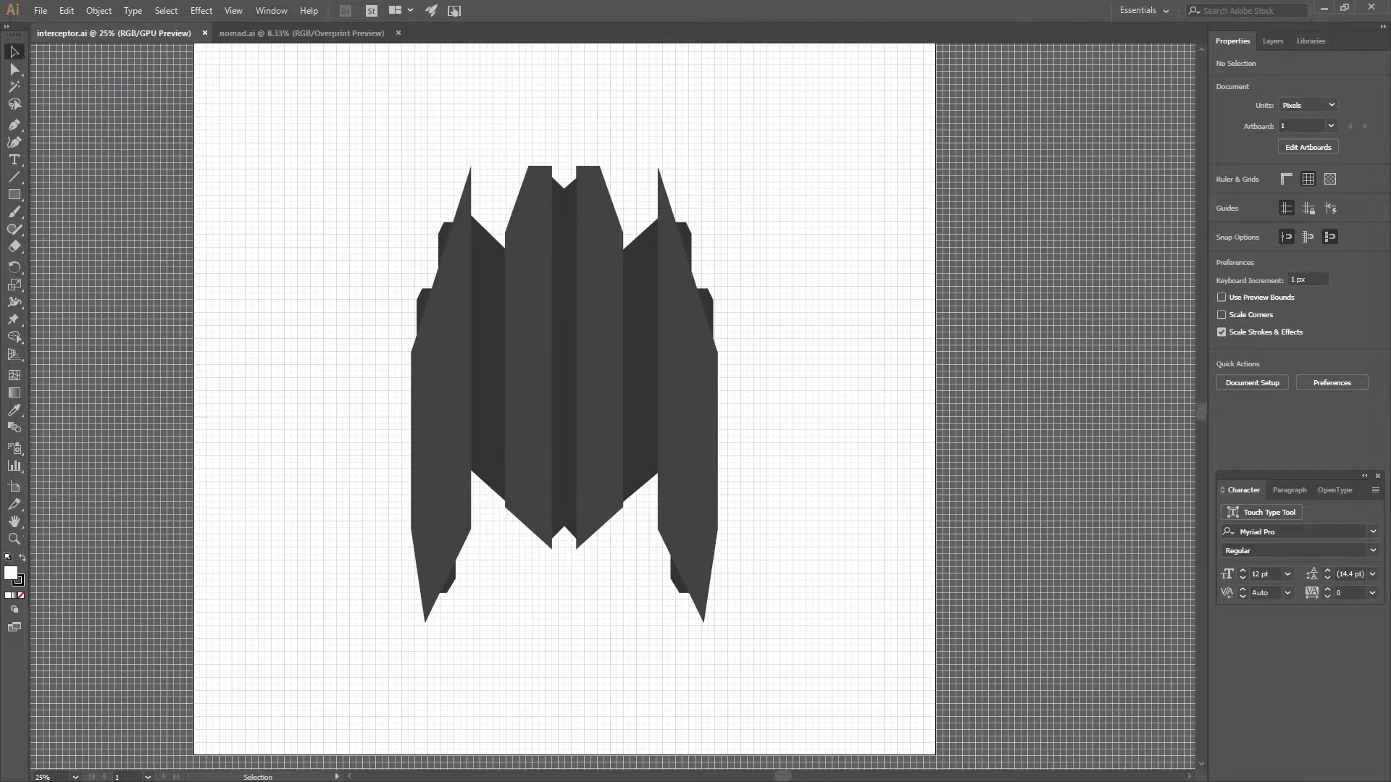
{"action": "key", "text": "ctrl+Tab"}
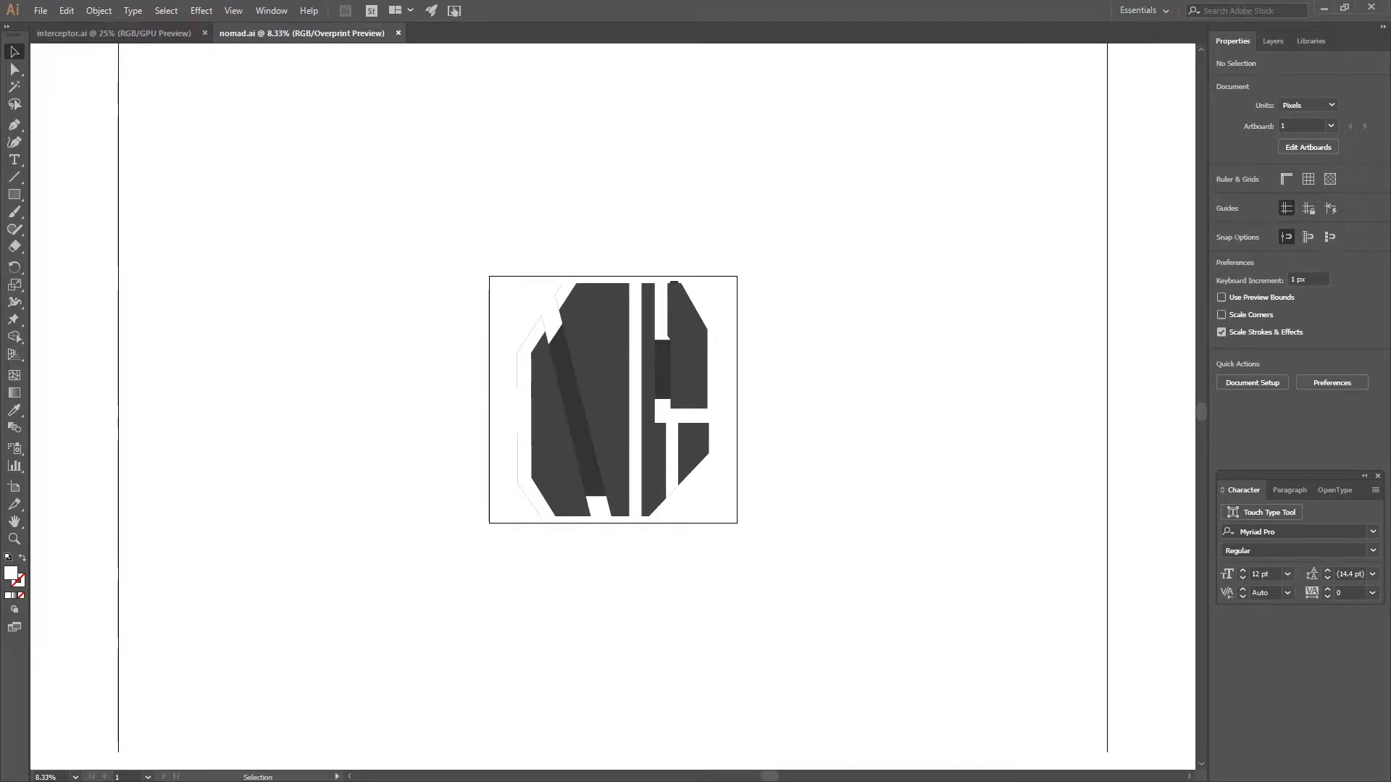
{"action": "left_click", "coordinate": [114, 33]}
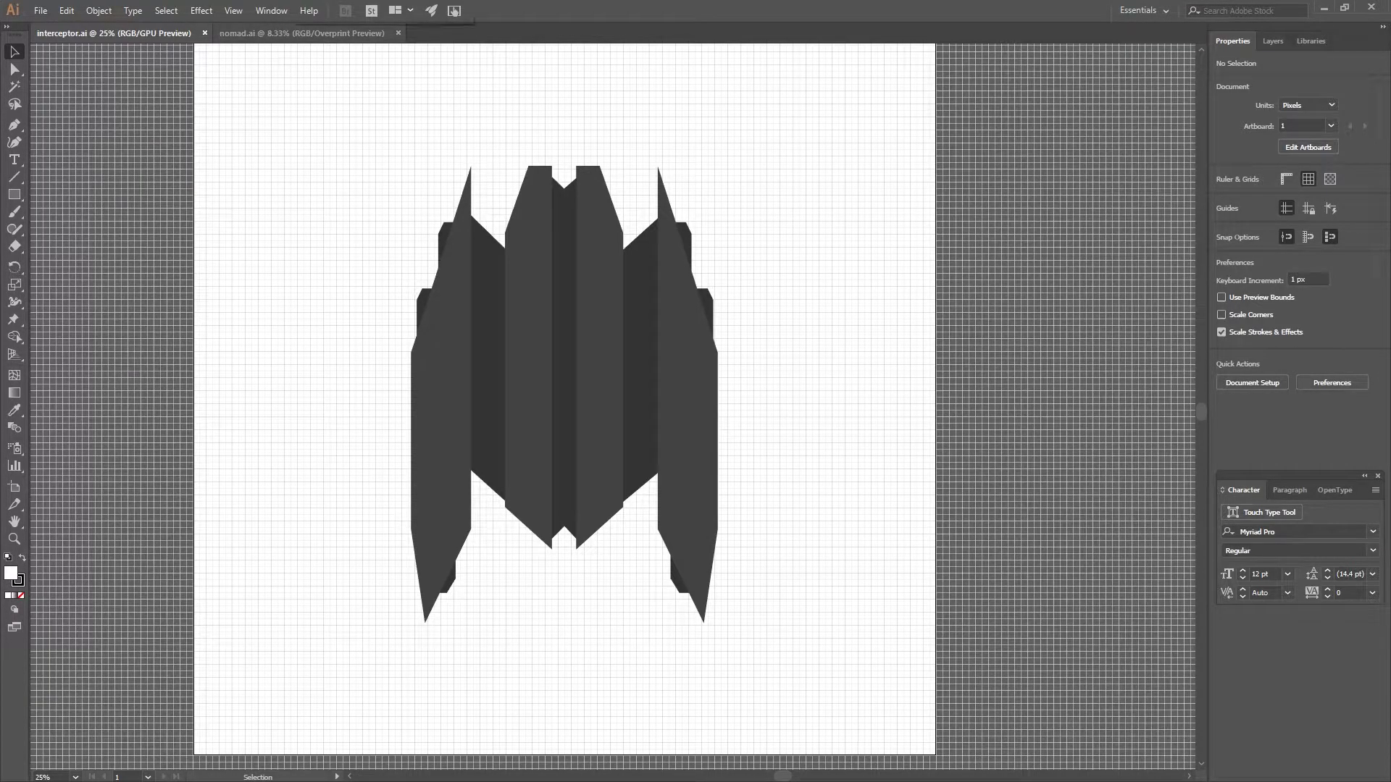
{"action": "key", "text": "ctrl+Tab"}
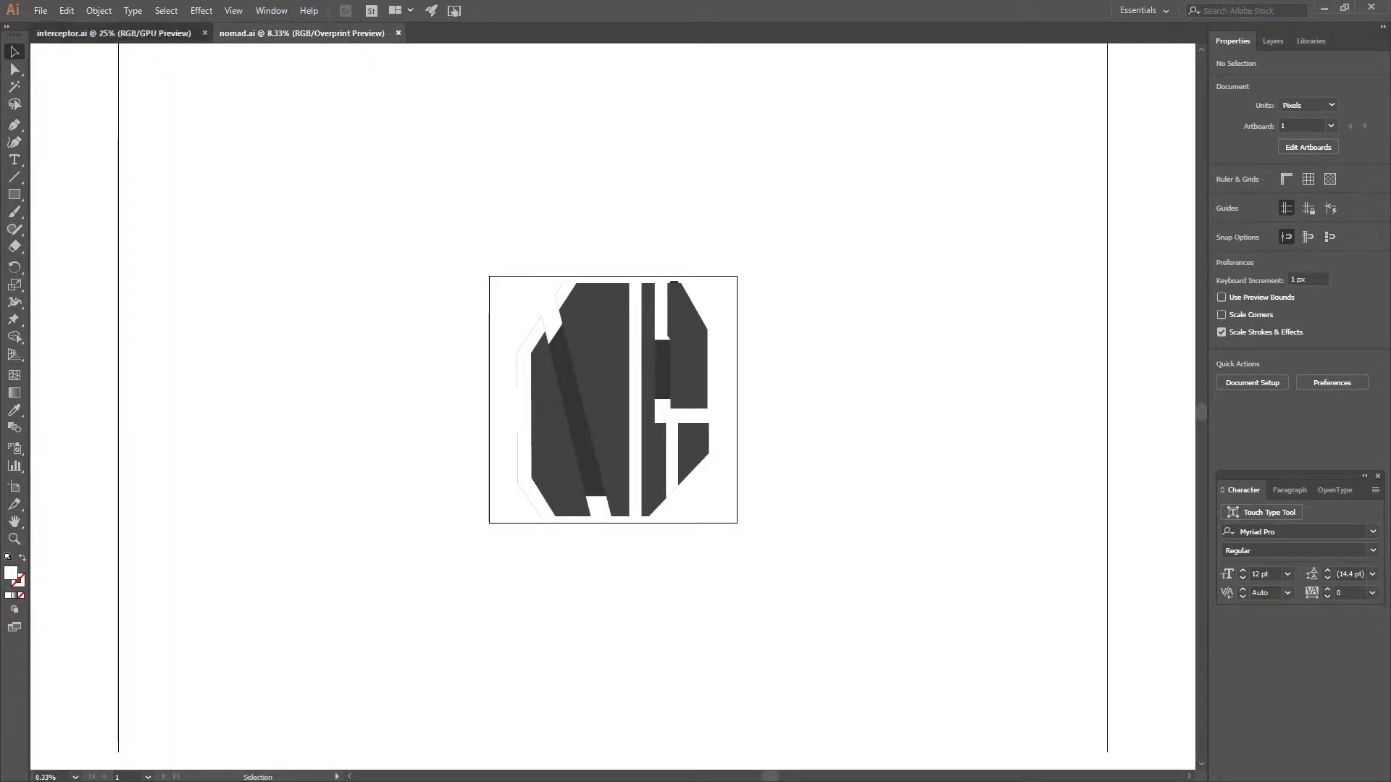
{"action": "key", "text": "ctrl+Tab"}
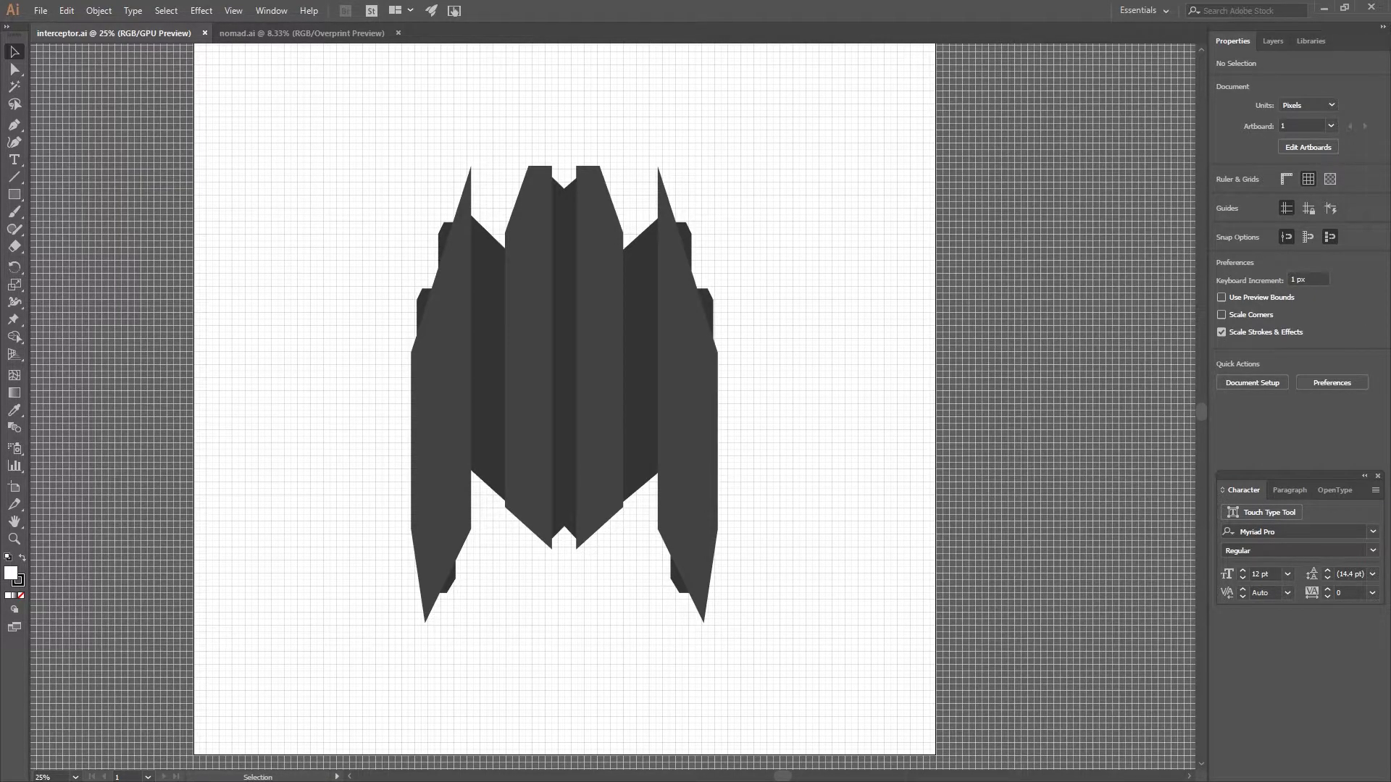
{"action": "scroll", "coordinate": [612, 407], "scroll_direction": "up", "scroll_amount": 1}
{"action": "key", "text": "ctrl+a"}
{"action": "key", "text": "ctrl+shift+a"}
{"action": "scroll", "coordinate": [612, 407], "scroll_direction": "up", "scroll_amount": 1}
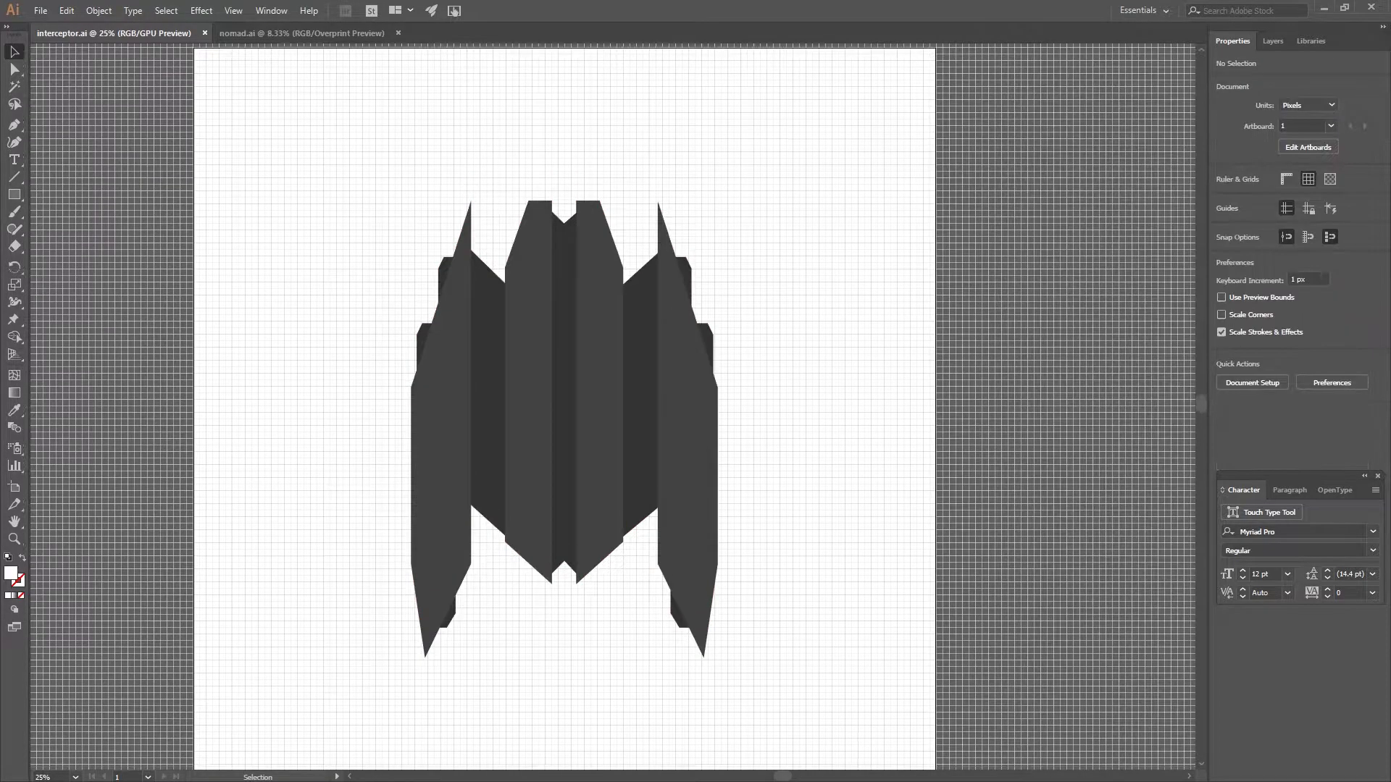
{"action": "scroll", "coordinate": [613, 406], "scroll_direction": "up", "scroll_amount": 1}
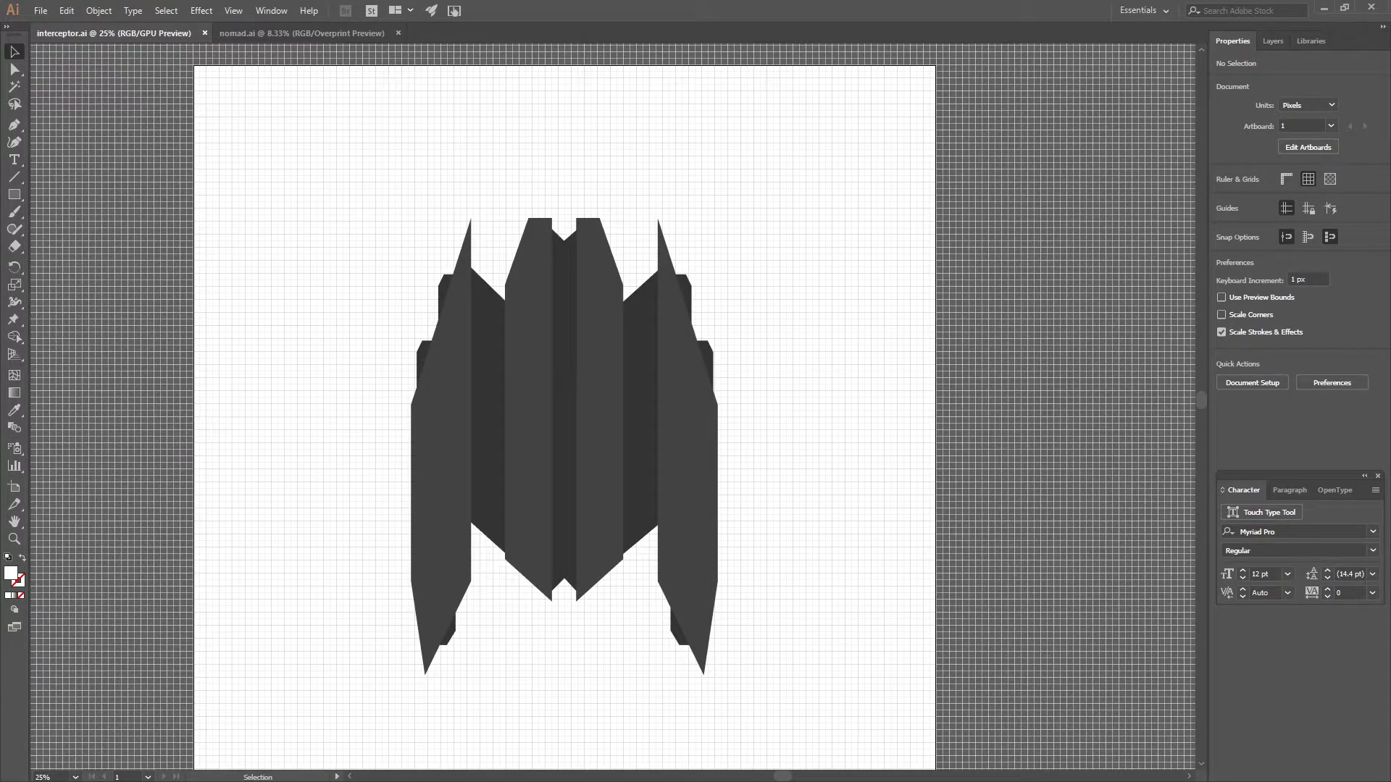
{"action": "key", "text": "ctrl+Tab"}
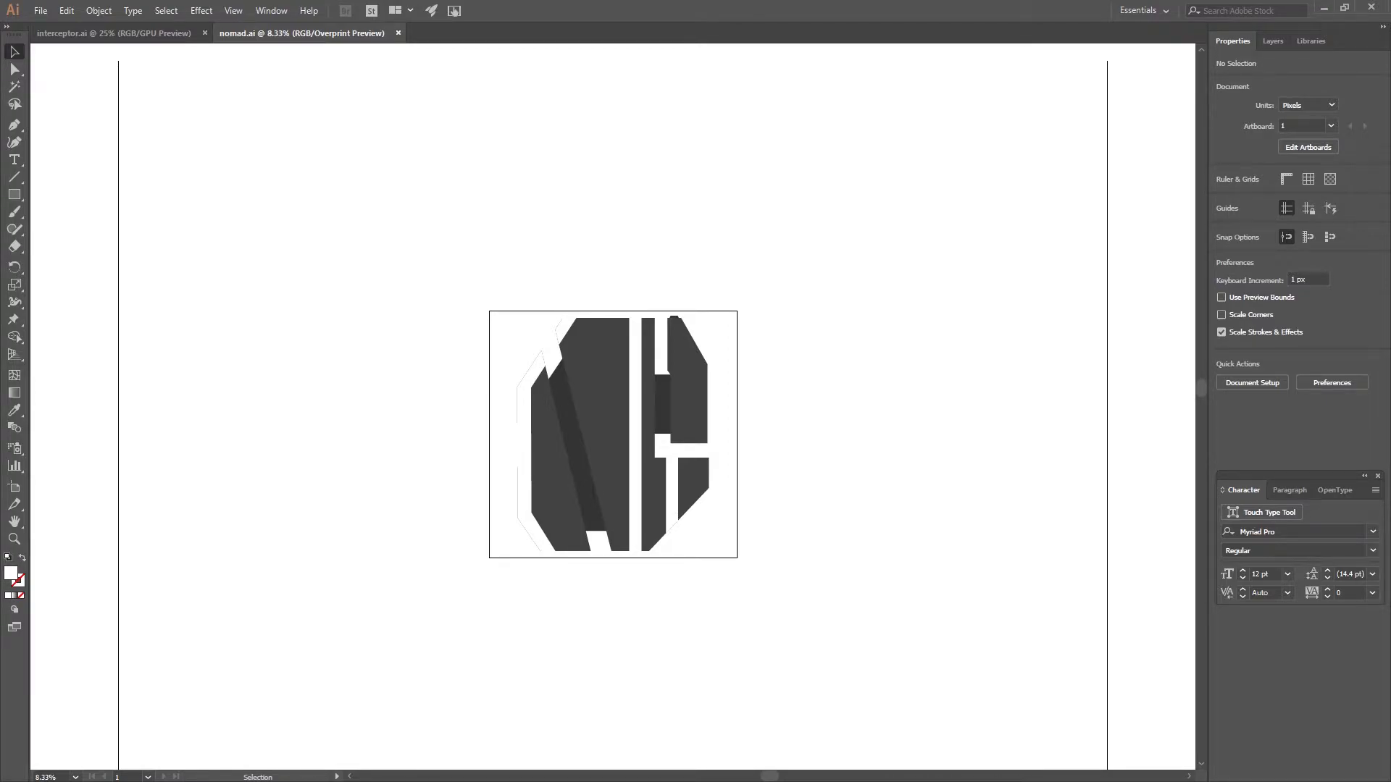
{"action": "left_click", "coordinate": [114, 33]}
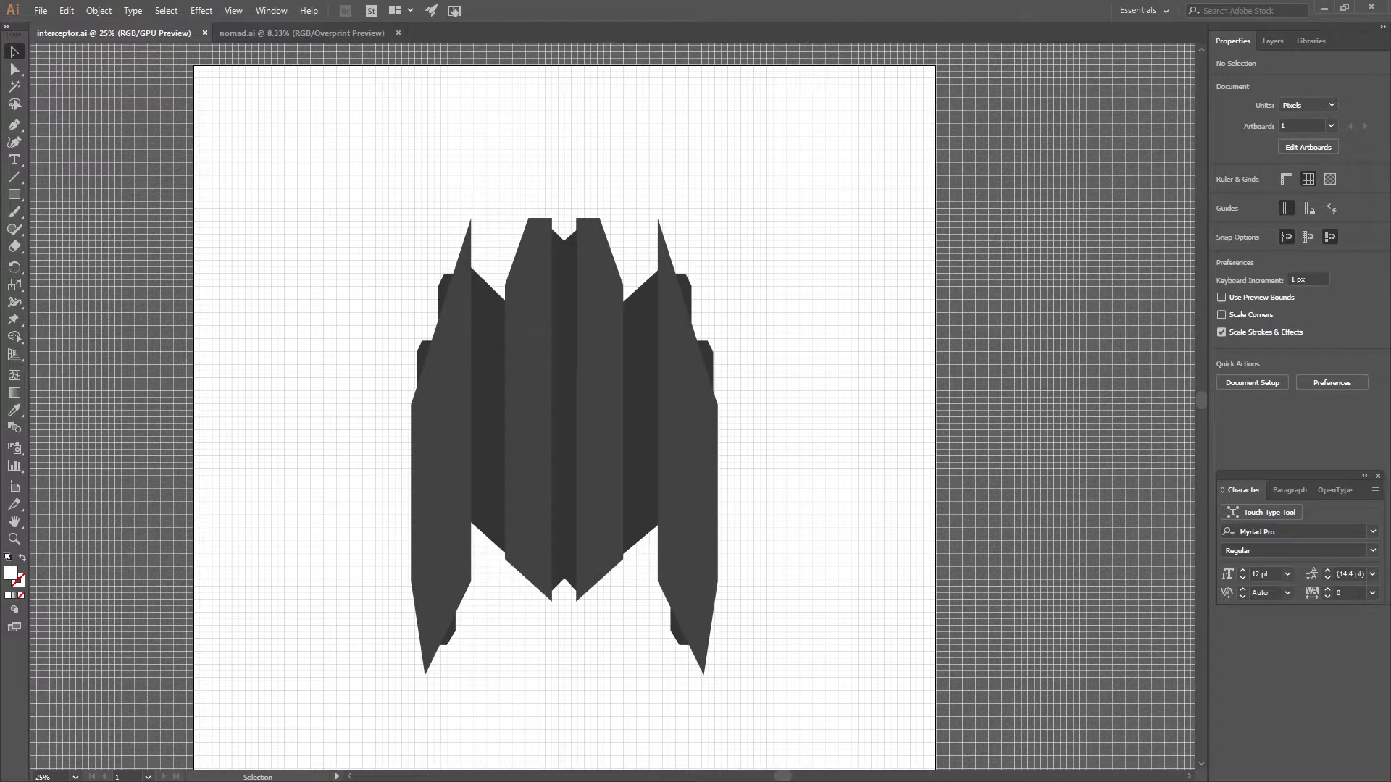
{"action": "left_click", "coordinate": [302, 34]}
{"action": "left_click", "coordinate": [114, 34]}
Create a new document from the recent 4096 x 4096 web preset, with pixels as its units
{"action": "left_click", "coordinate": [40, 10]}
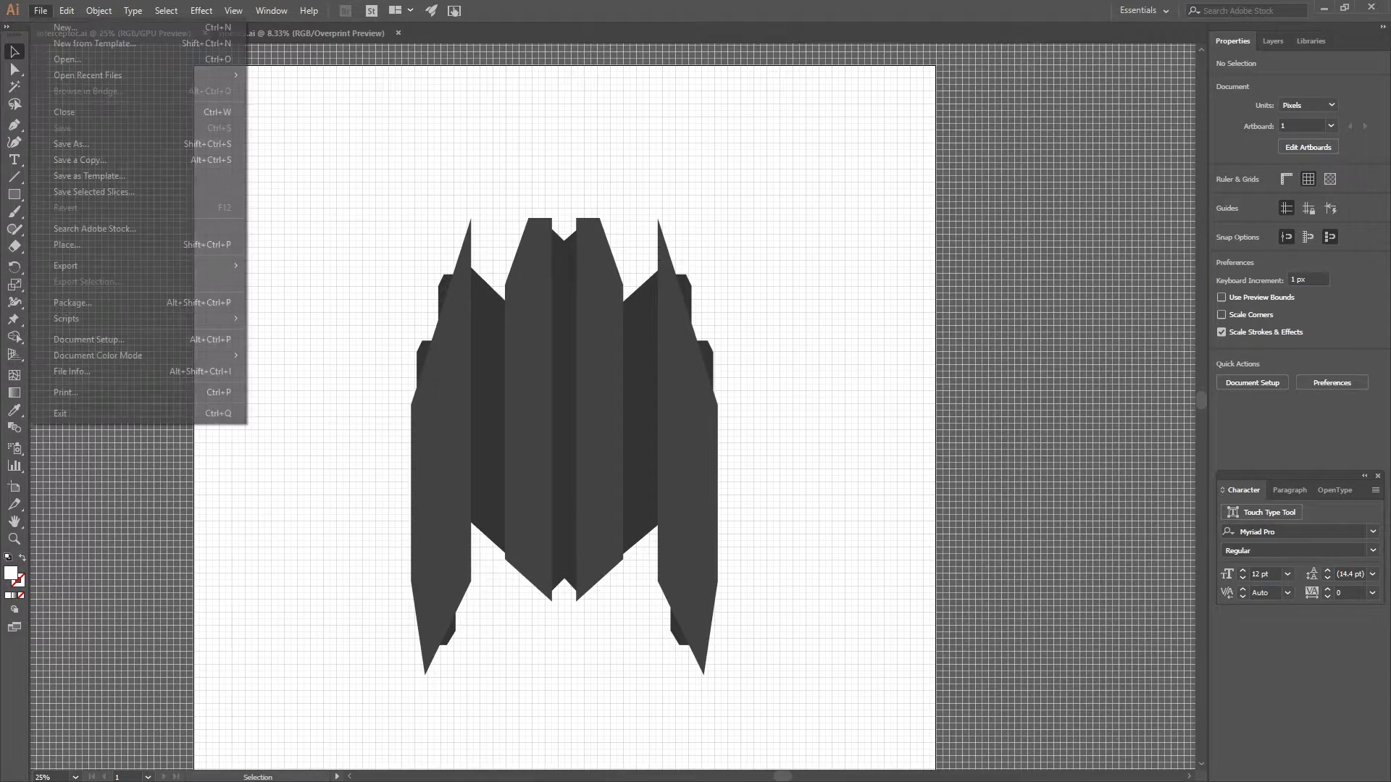
{"action": "left_click", "coordinate": [64, 28]}
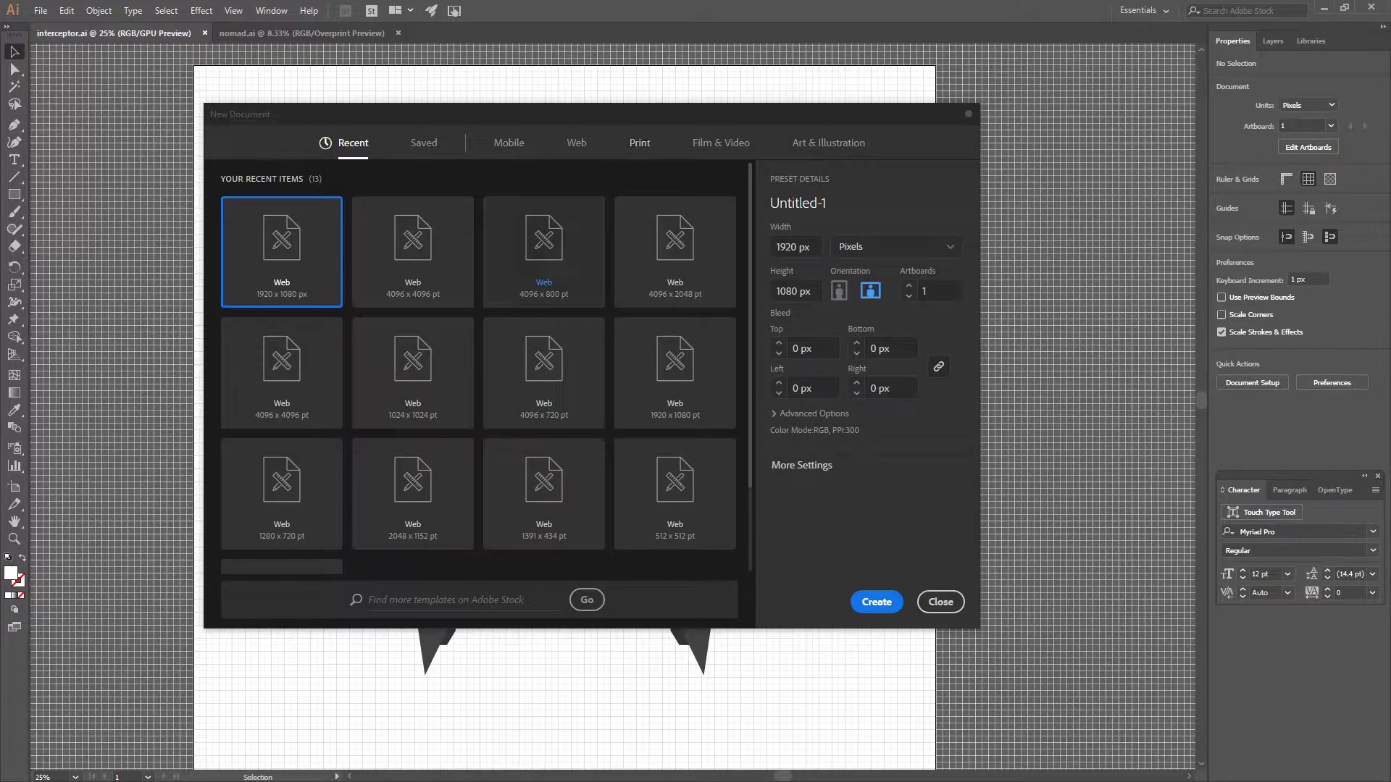
{"action": "left_click", "coordinate": [413, 251]}
{"action": "left_click", "coordinate": [895, 246]}
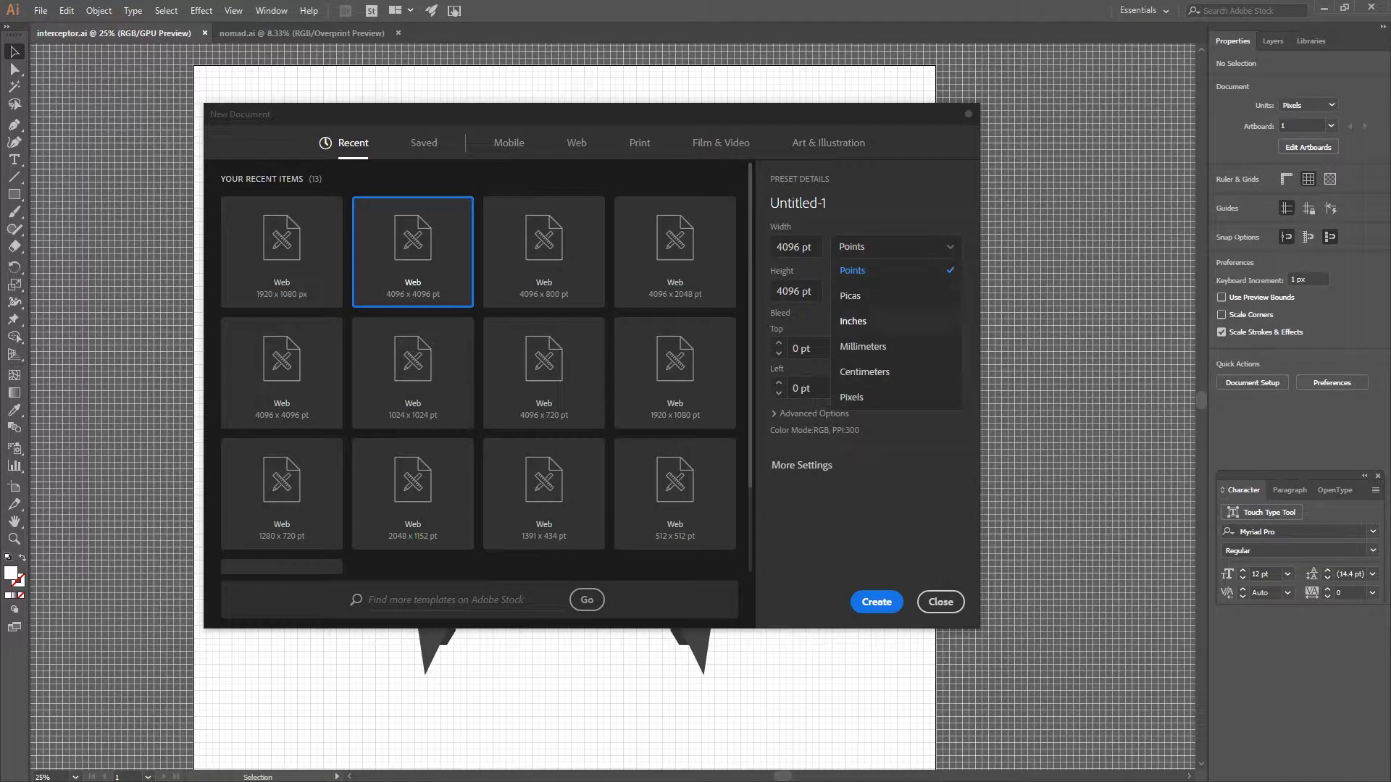
{"action": "left_click", "coordinate": [862, 397]}
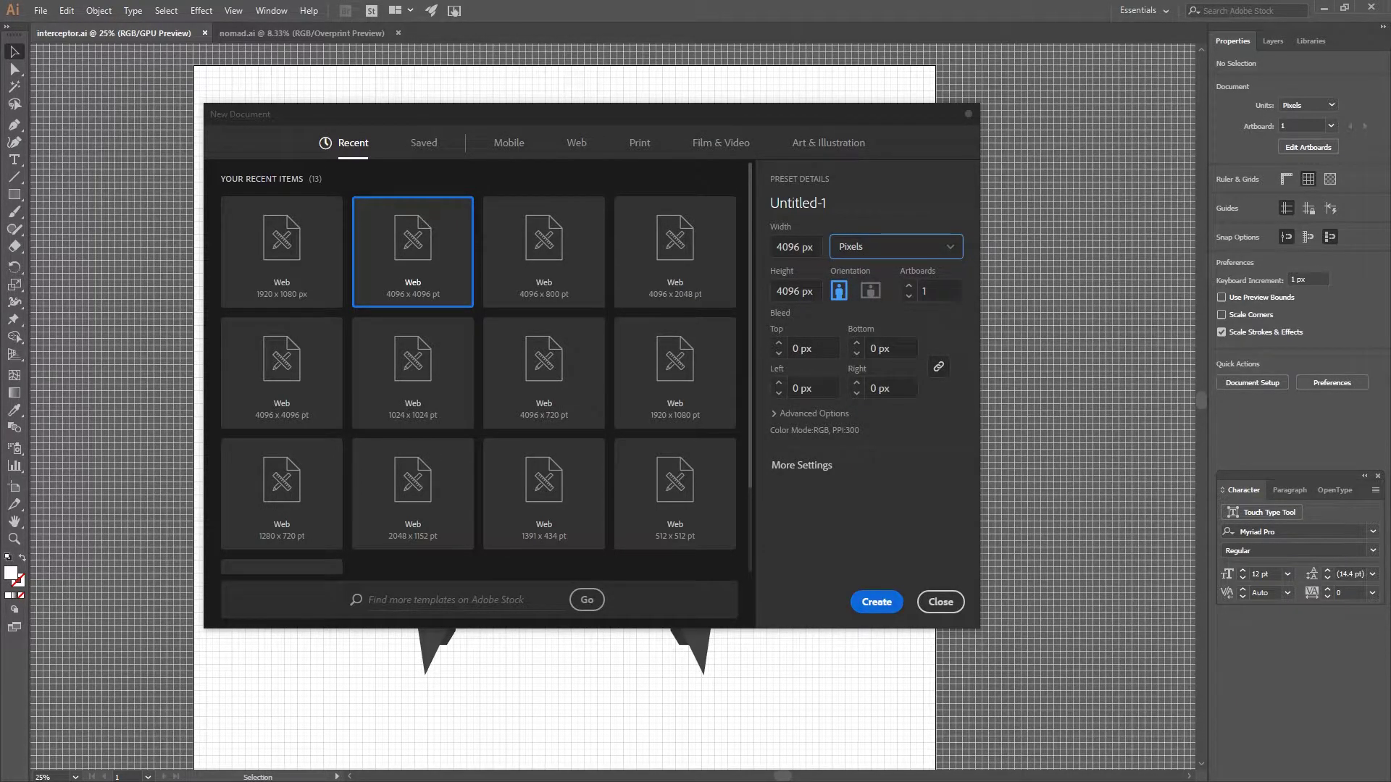
{"action": "key", "text": "Return"}
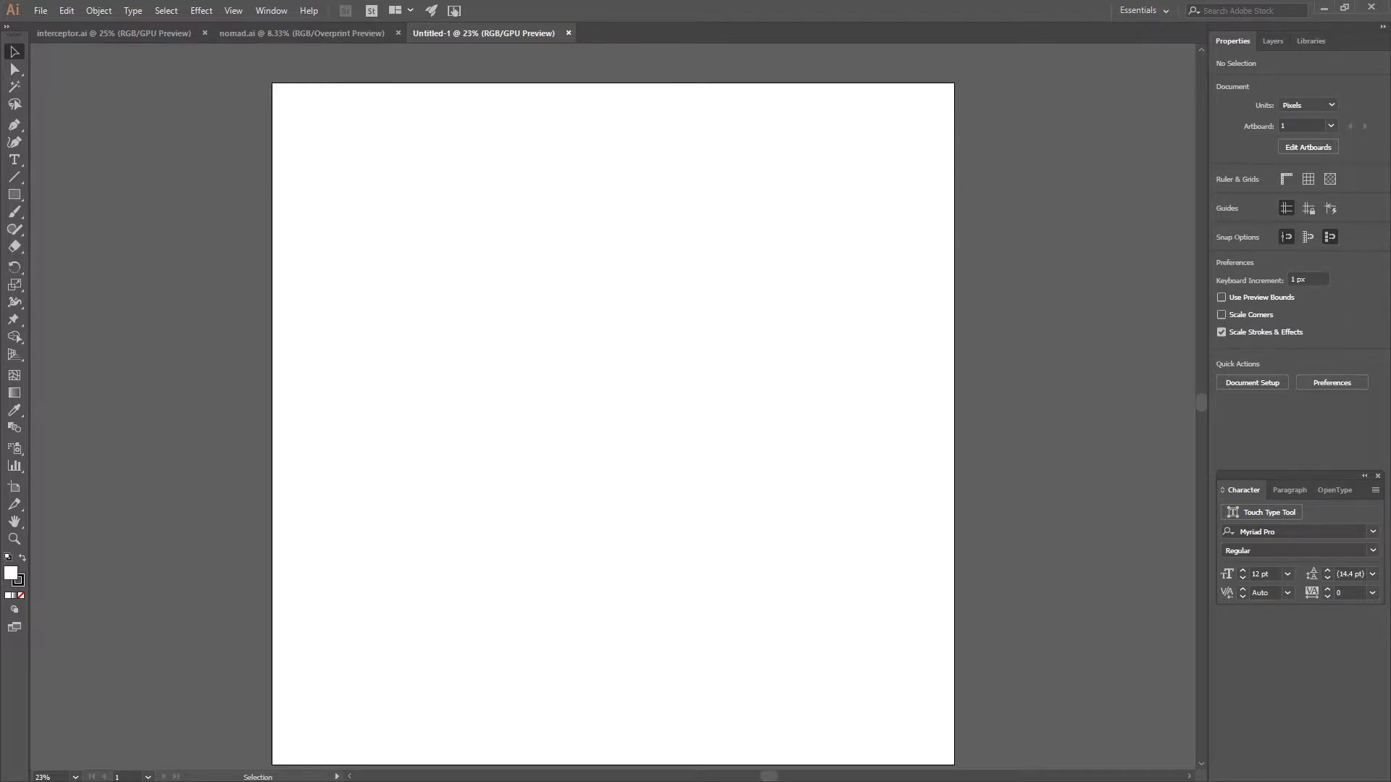
{"action": "key", "text": "p"}
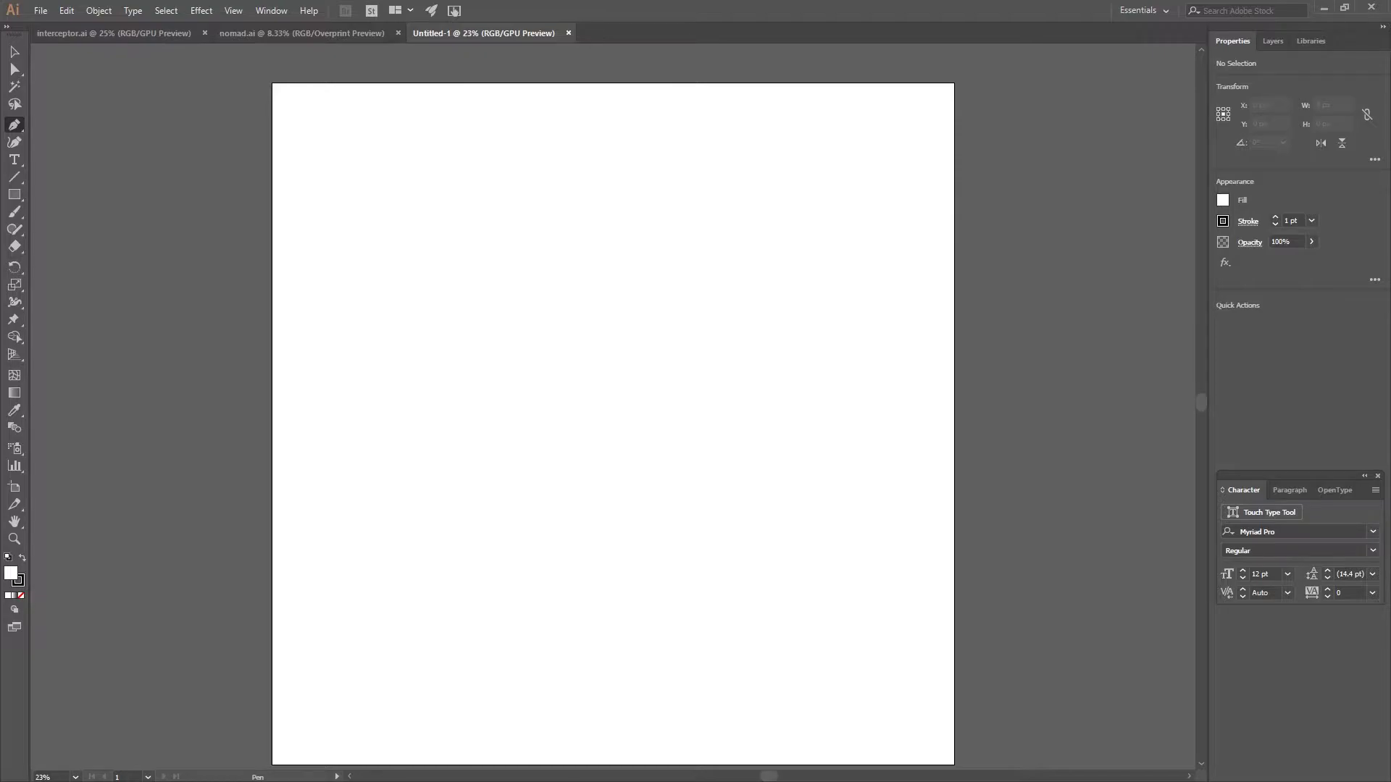
{"action": "key", "text": "ctrl+shift+Tab"}
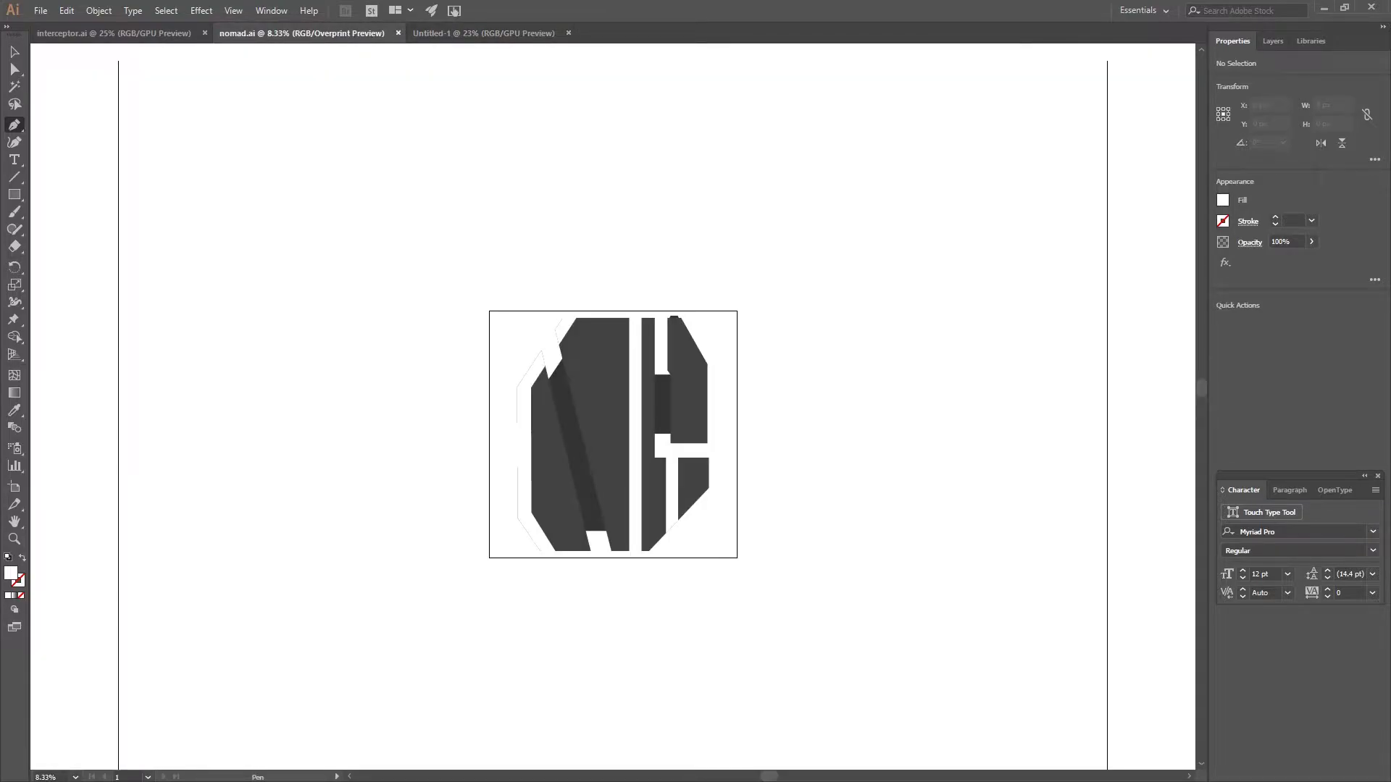
{"action": "key", "text": "ctrl+shift+Tab"}
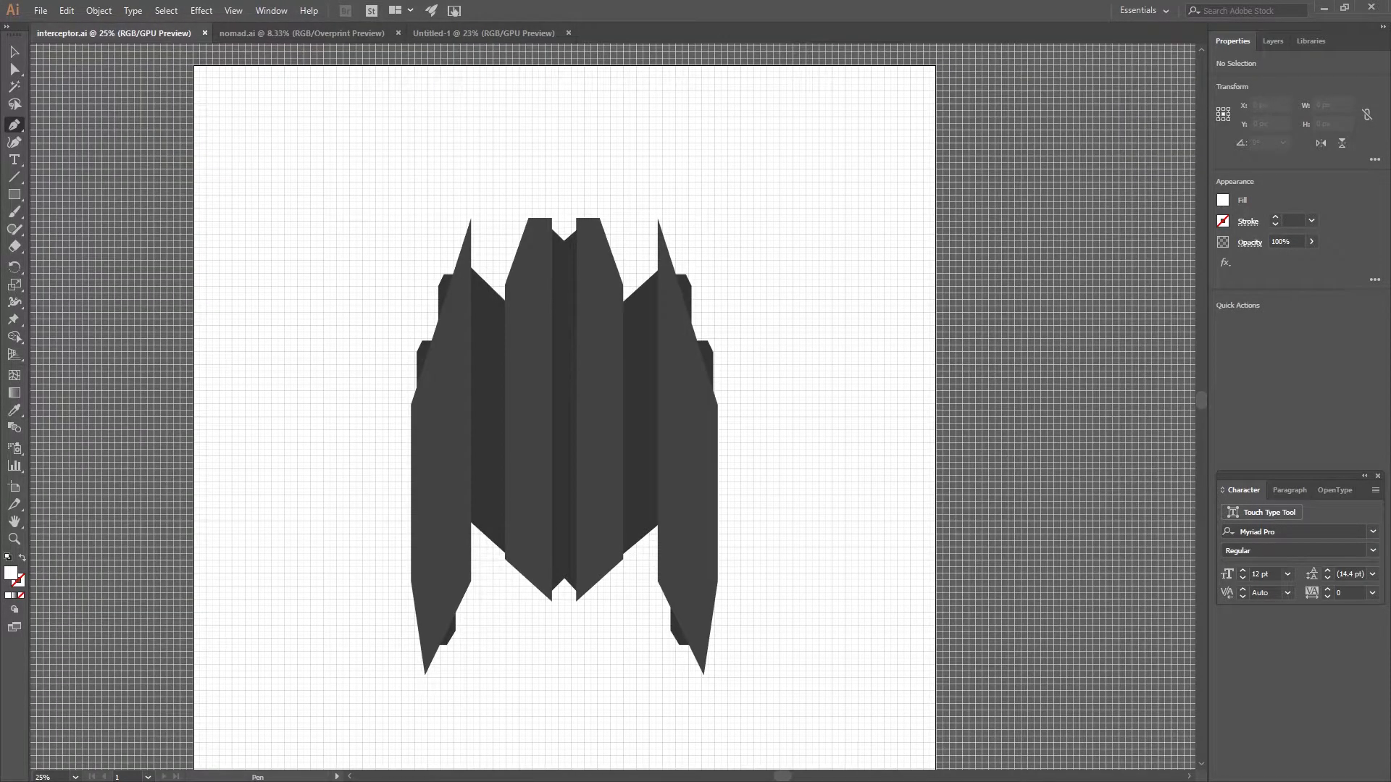
{"action": "key", "text": "ctrl+shift+Tab"}
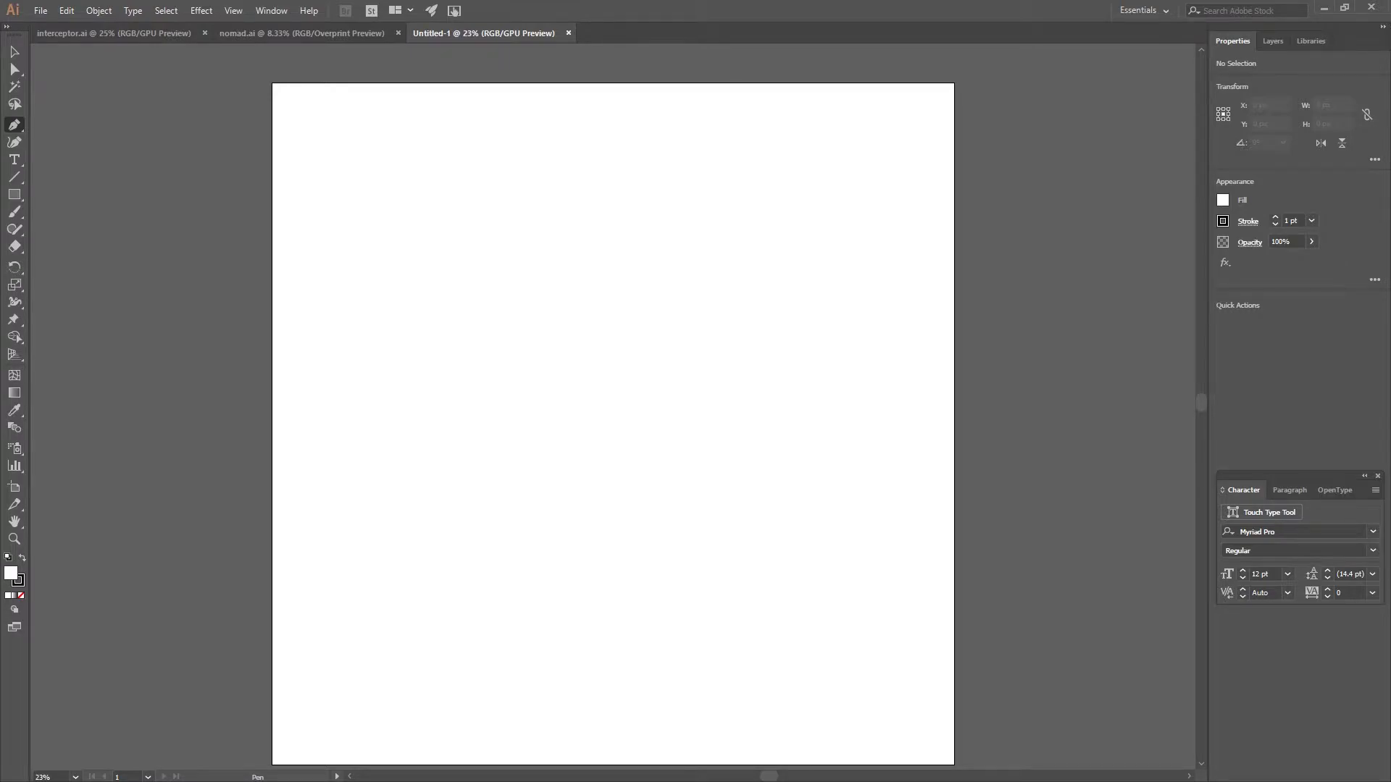
Set the drawing colours to a dark grey #303030 fill, not limited to web colours, with no stroke
{"action": "key", "text": "i"}
{"action": "key", "text": "slash"}
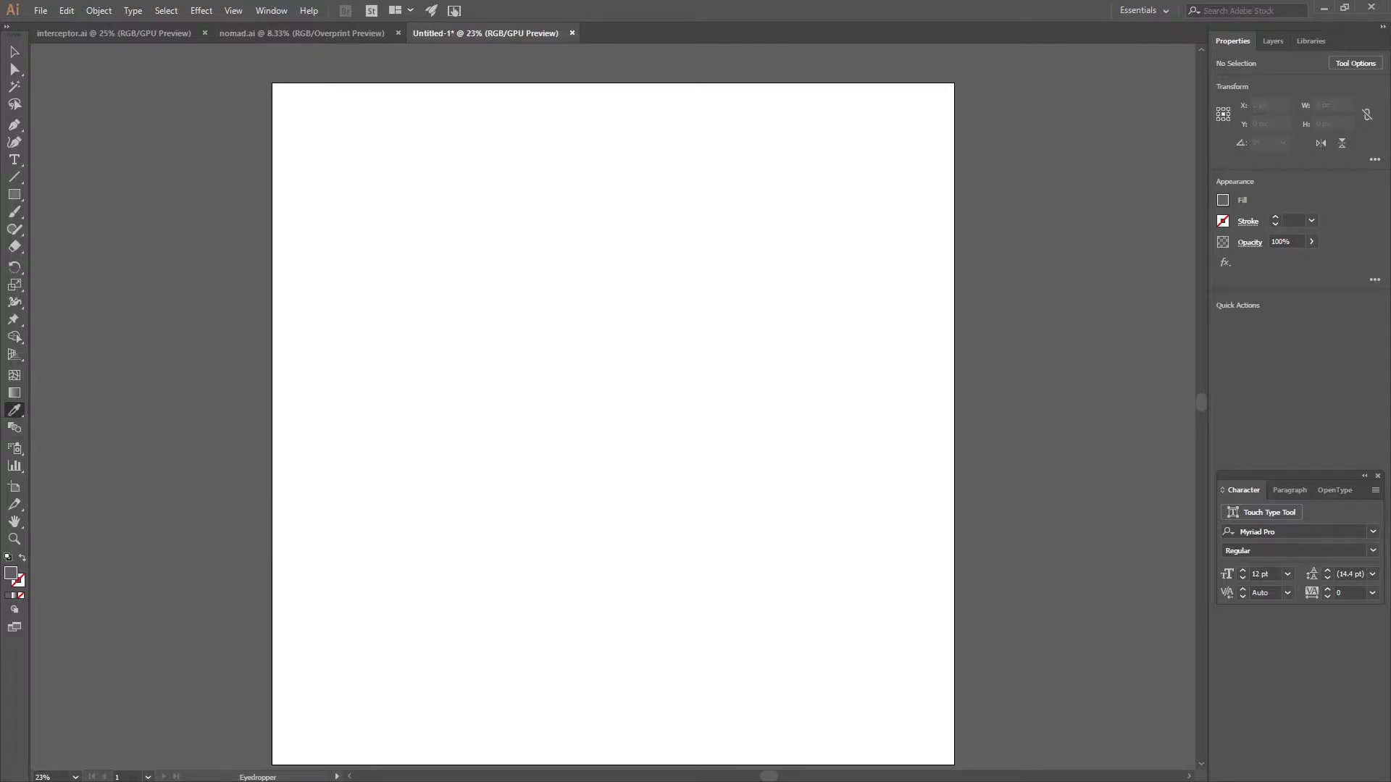
{"action": "double_click", "coordinate": [10, 573]}
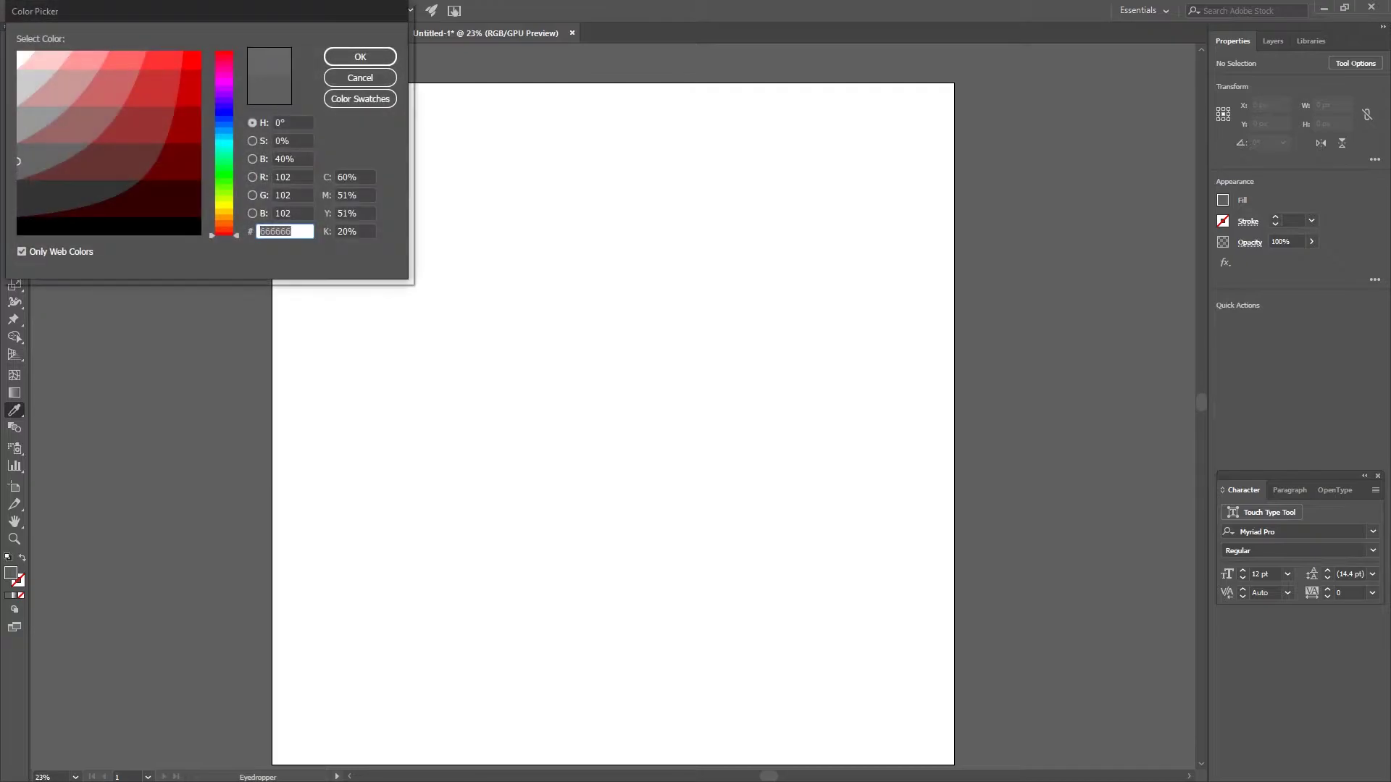
{"action": "left_click_drag", "start_coordinate": [260, 14], "coordinate": [490, 125]}
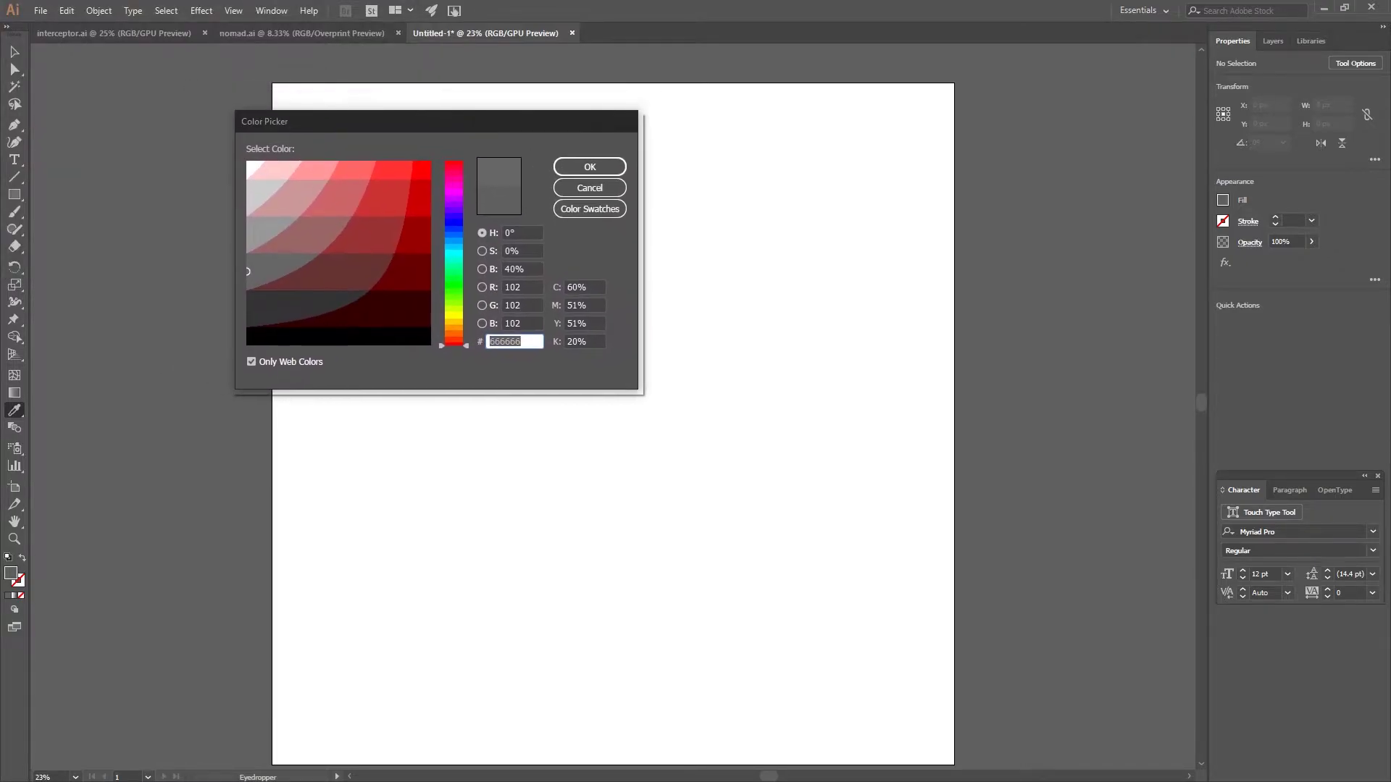
{"action": "left_click", "coordinate": [251, 361]}
{"action": "left_click_drag", "start_coordinate": [247, 271], "coordinate": [247, 311]}
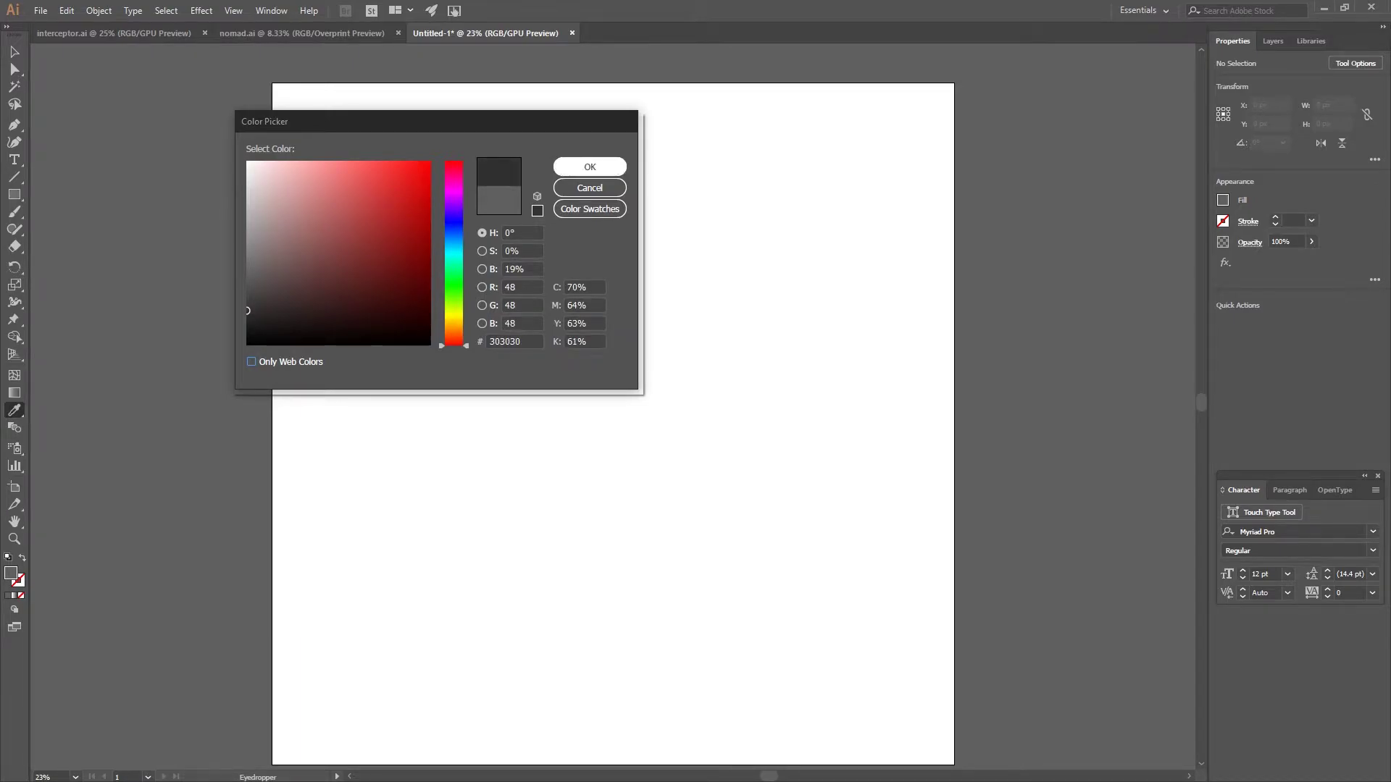
{"action": "left_click", "coordinate": [589, 167]}
{"action": "key", "text": "p"}
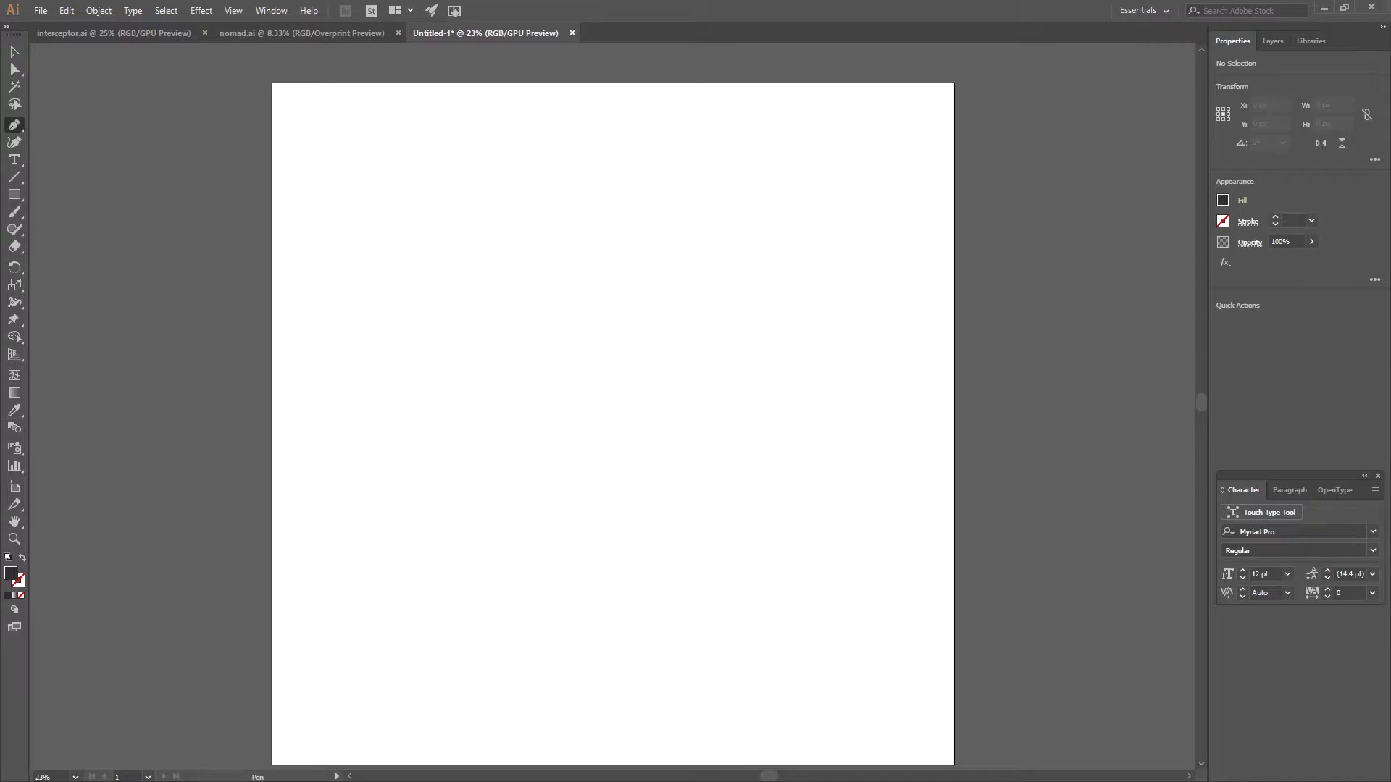
Show the document's layer list and dock the Character panel beneath it
{"action": "left_click", "coordinate": [1273, 41]}
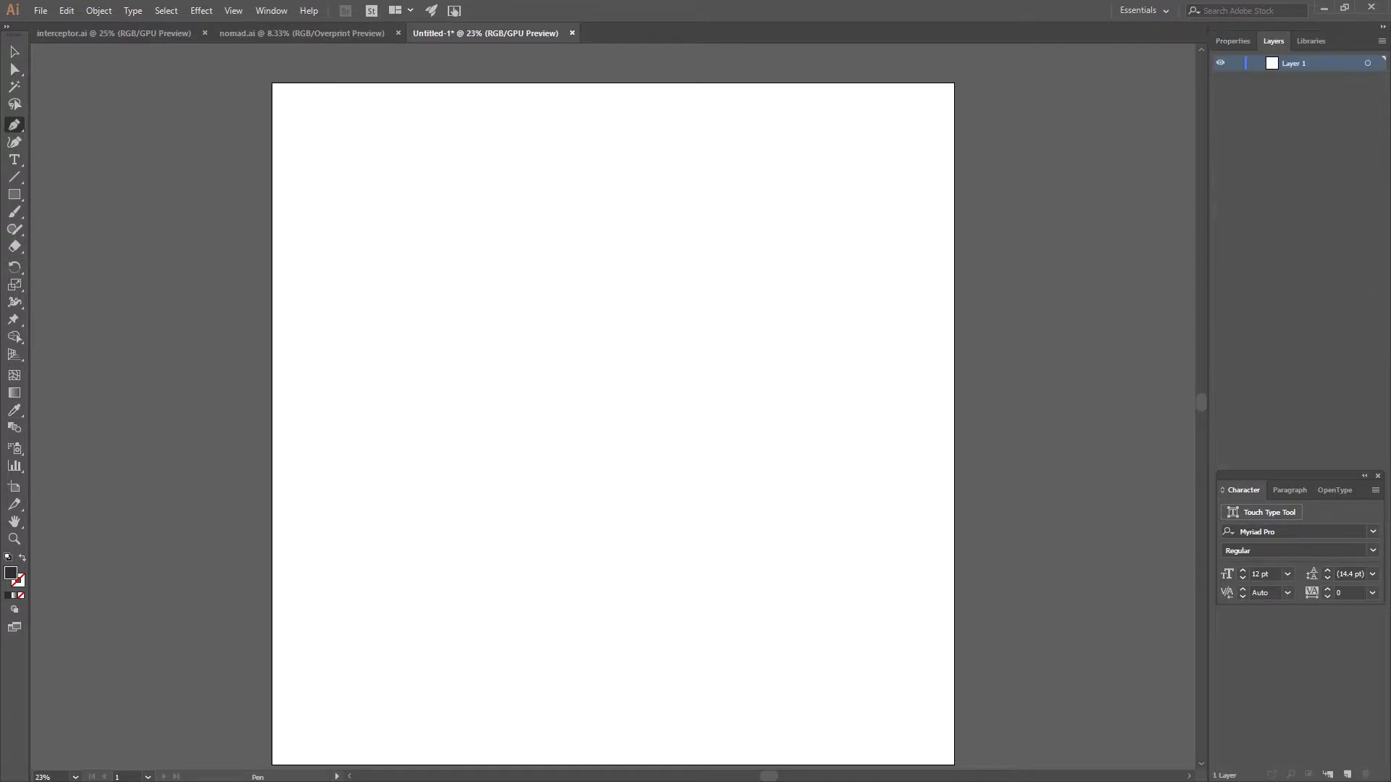
{"action": "left_click_drag", "start_coordinate": [1289, 475], "coordinate": [1315, 753]}
{"action": "left_click_drag", "start_coordinate": [1349, 589], "coordinate": [1373, 761]}
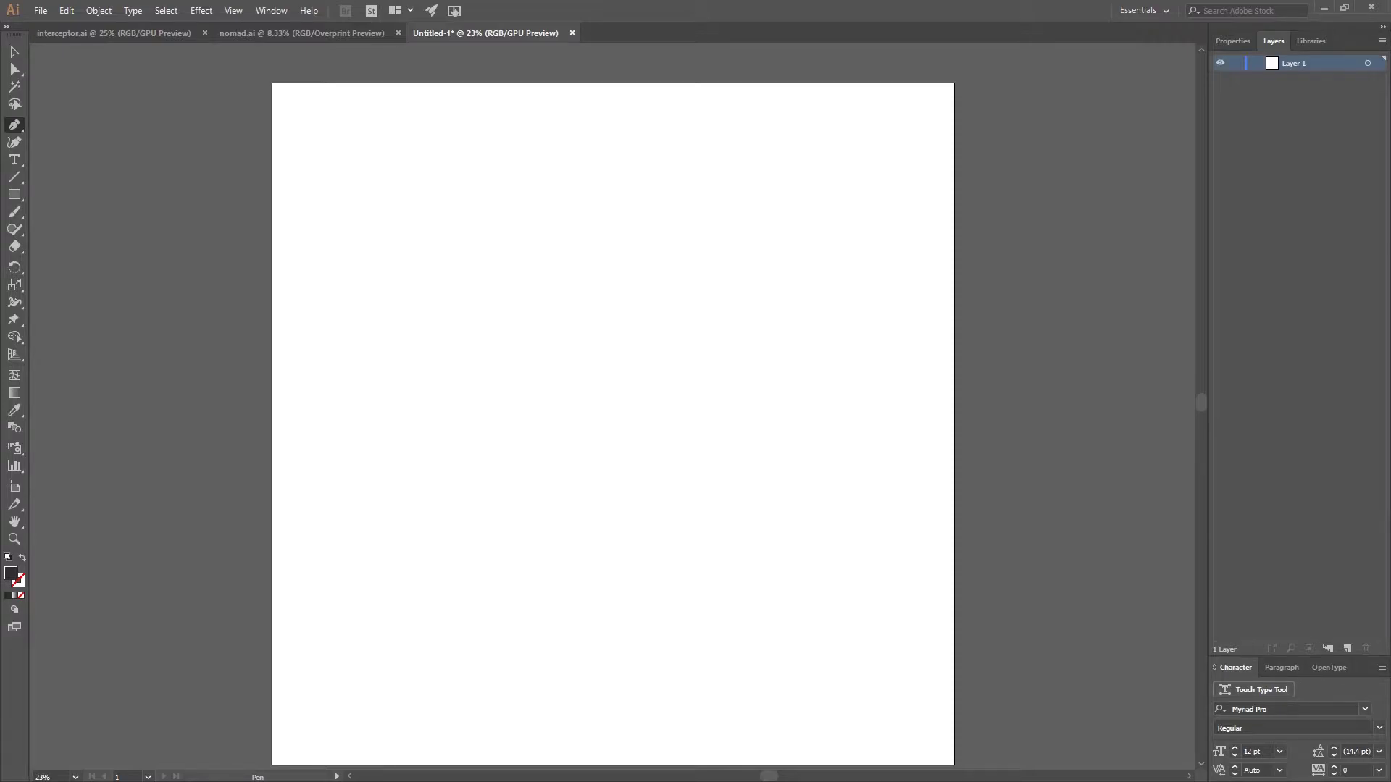
Add a new layer and draw a closed angular, left-pointing hull piece with the Pen tool in the artboard's upper-left area
{"action": "key", "text": "ctrl+l"}
{"action": "left_click_drag", "start_coordinate": [387, 160], "coordinate": [387, 196]}
{"action": "mouse_move", "coordinate": [387, 186]}
{"action": "left_mouse_down"}
{"action": "mouse_move", "coordinate": [376, 217]}
{"action": "mouse_move", "coordinate": [379, 167]}
{"action": "mouse_move", "coordinate": [387, 181]}
{"action": "left_mouse_up"}
{"action": "left_click", "coordinate": [376, 210]}
{"action": "left_click", "coordinate": [395, 229]}
{"action": "left_click_drag", "start_coordinate": [395, 255], "coordinate": [366, 255]}
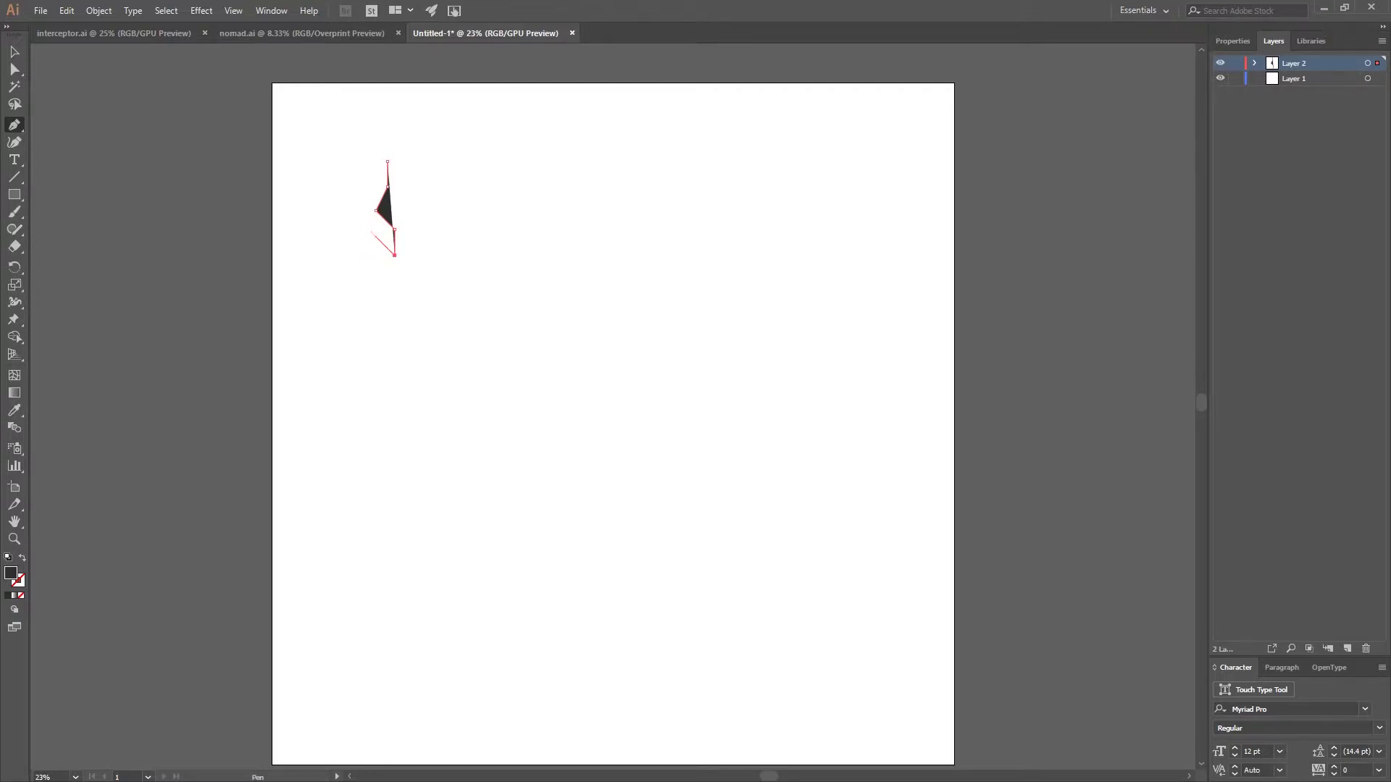
{"action": "left_click", "coordinate": [374, 255]}
{"action": "left_click", "coordinate": [352, 210]}
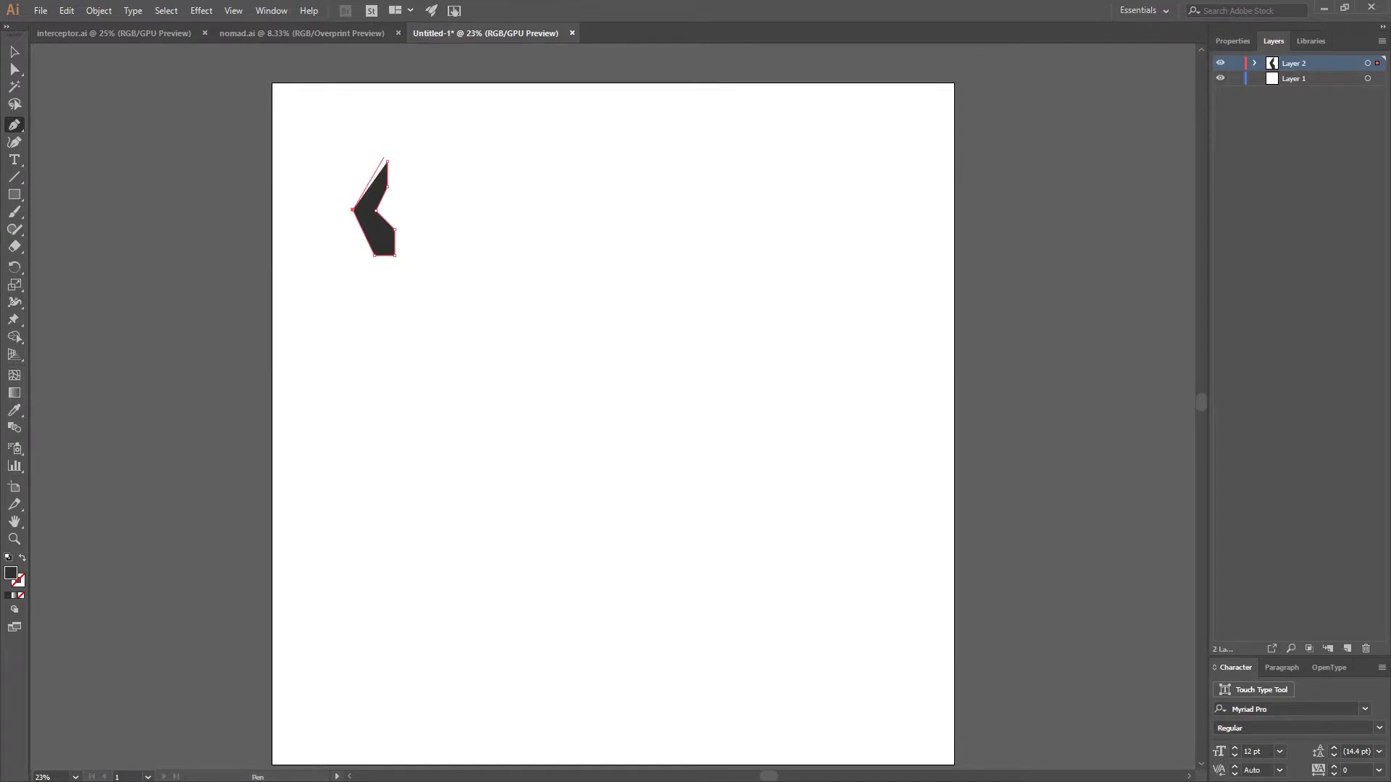
{"action": "left_click", "coordinate": [387, 161]}
{"action": "key", "text": "v"}
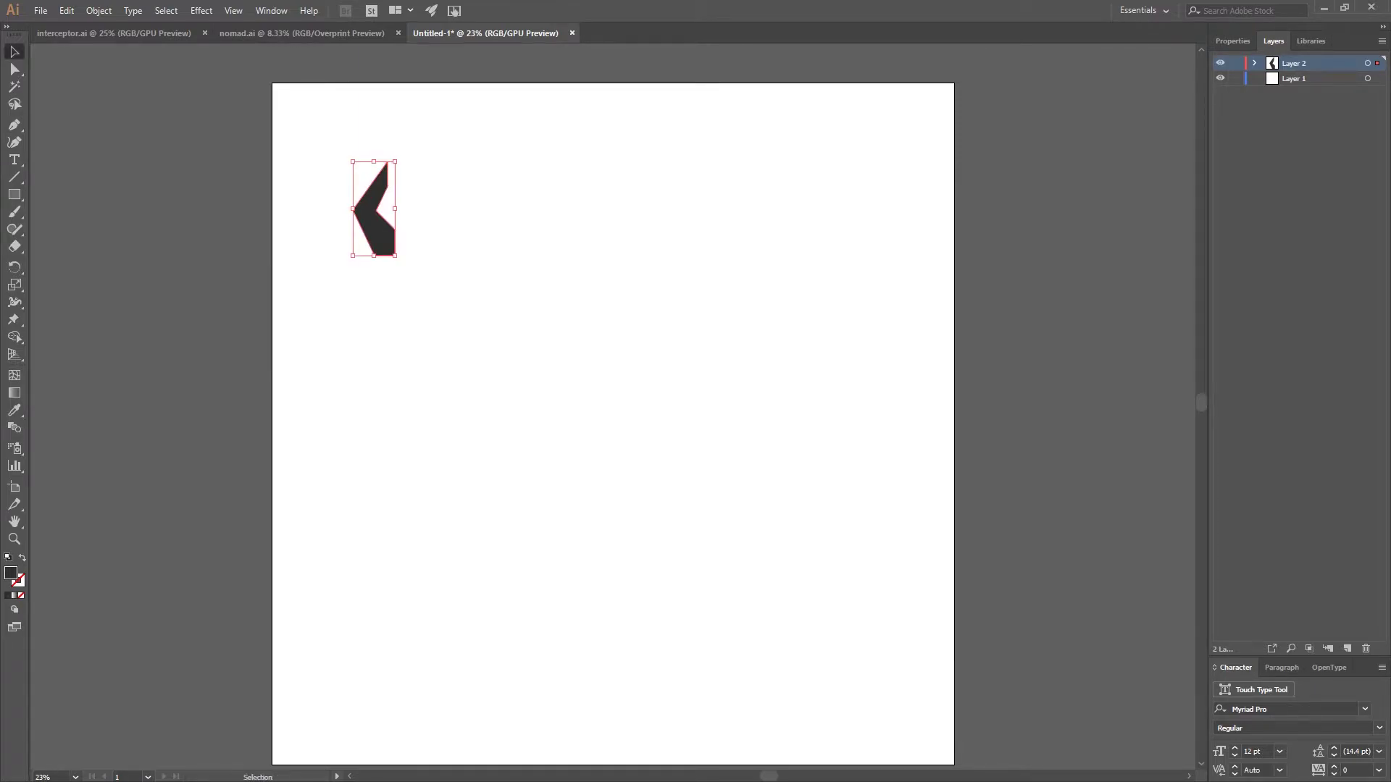
{"action": "key", "text": "ctrl+shift+a"}
Duplicate the angular hull piece and place the copy just right of the original, slightly higher
{"action": "scroll", "coordinate": [361, 218], "scroll_direction": "up", "scroll_amount": 3}
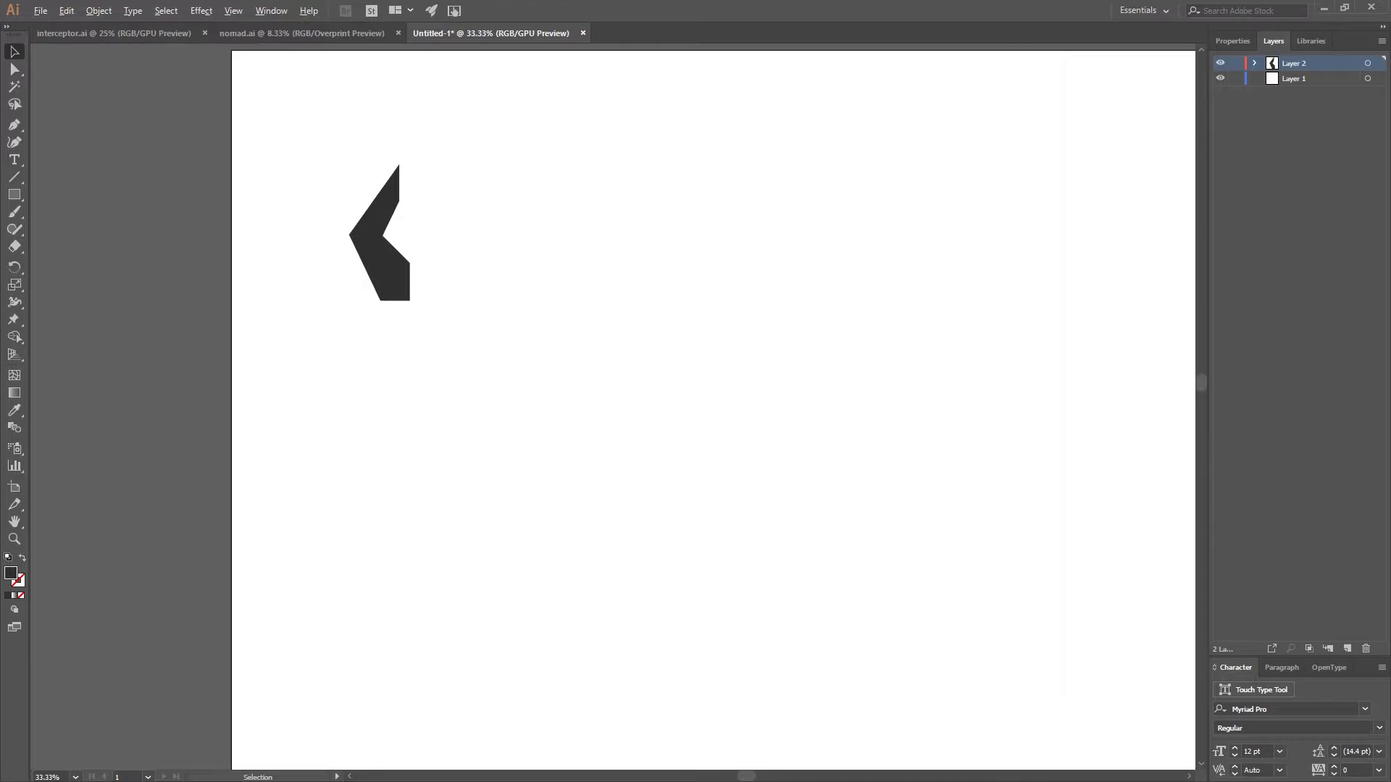
{"action": "key", "text": "ctrl+equal"}
{"action": "scroll", "coordinate": [677, 406], "scroll_direction": "up", "scroll_amount": 2}
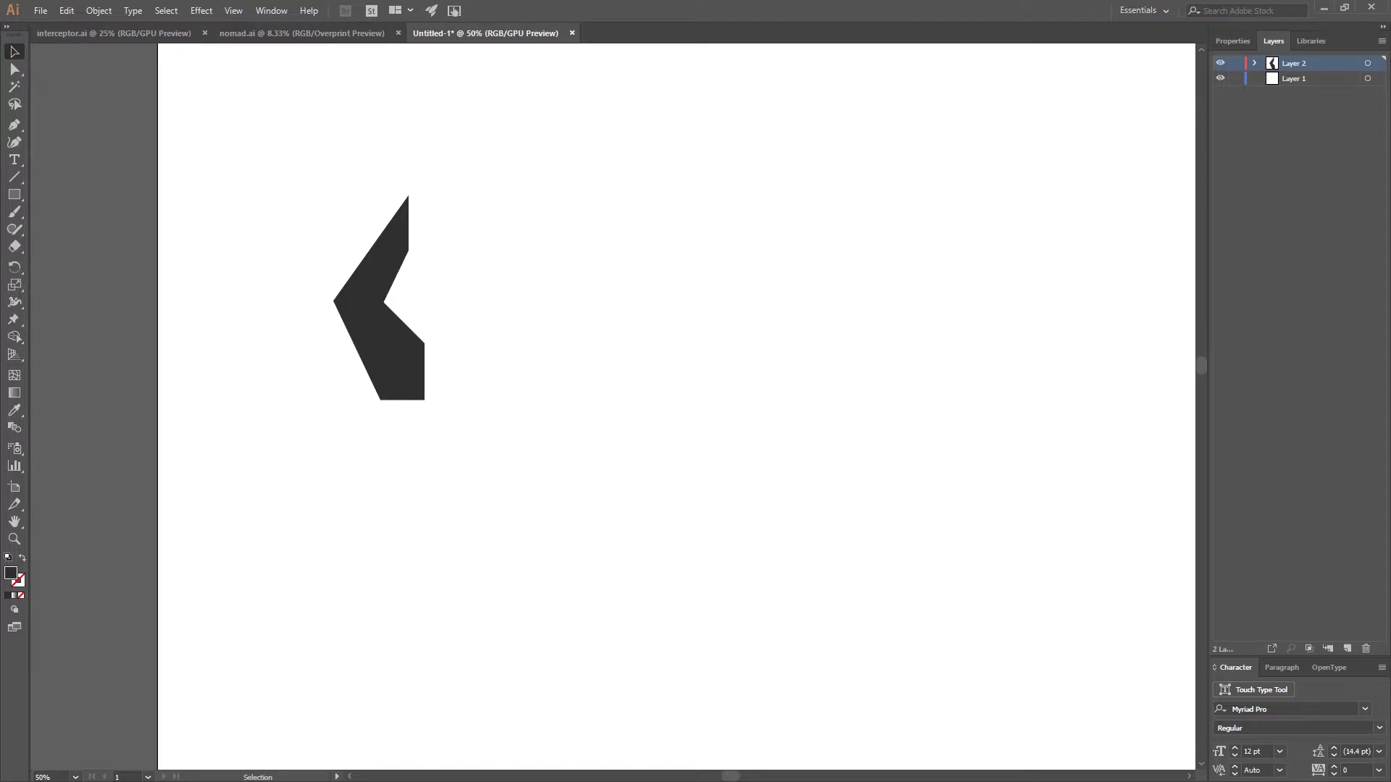
{"action": "key", "text": "ctrl+a"}
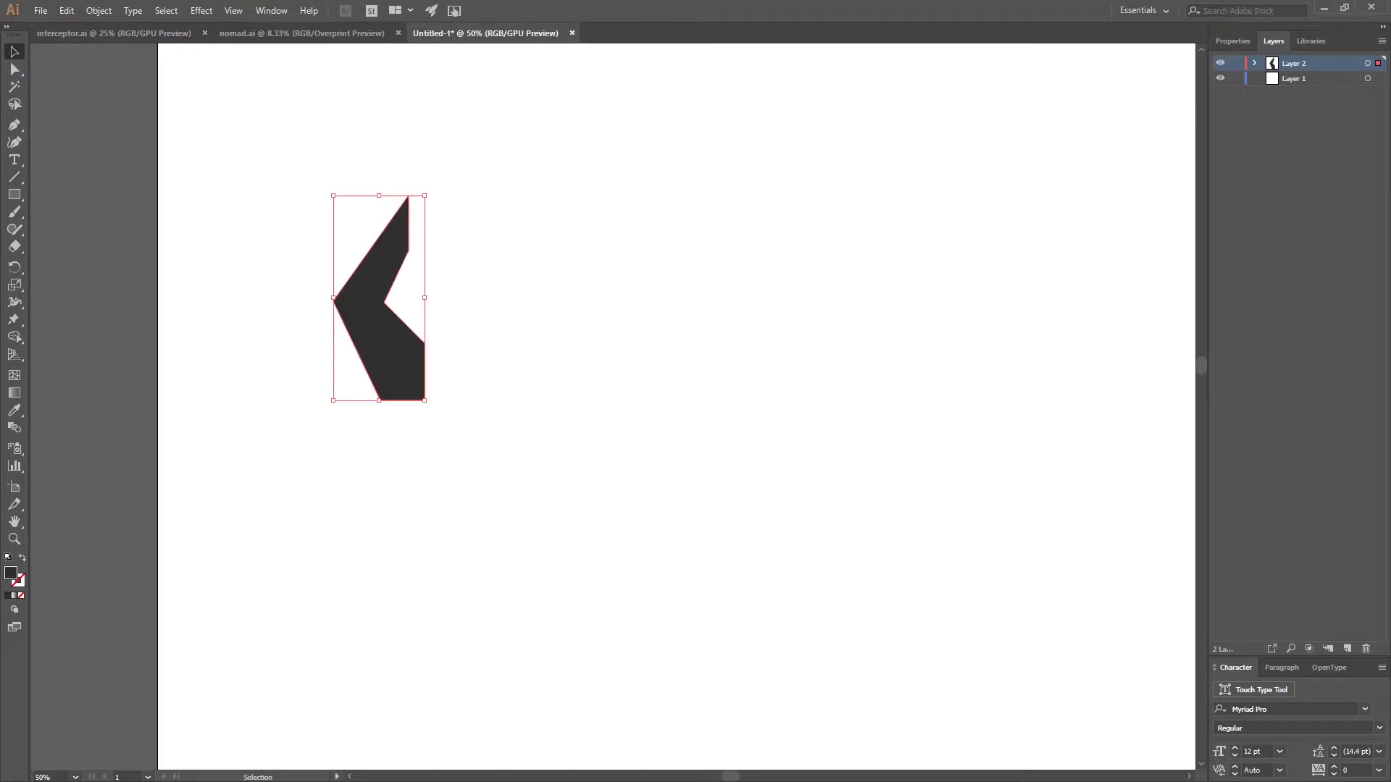
{"action": "key", "text": "ctrl+c"}
{"action": "key", "text": "ctrl+v"}
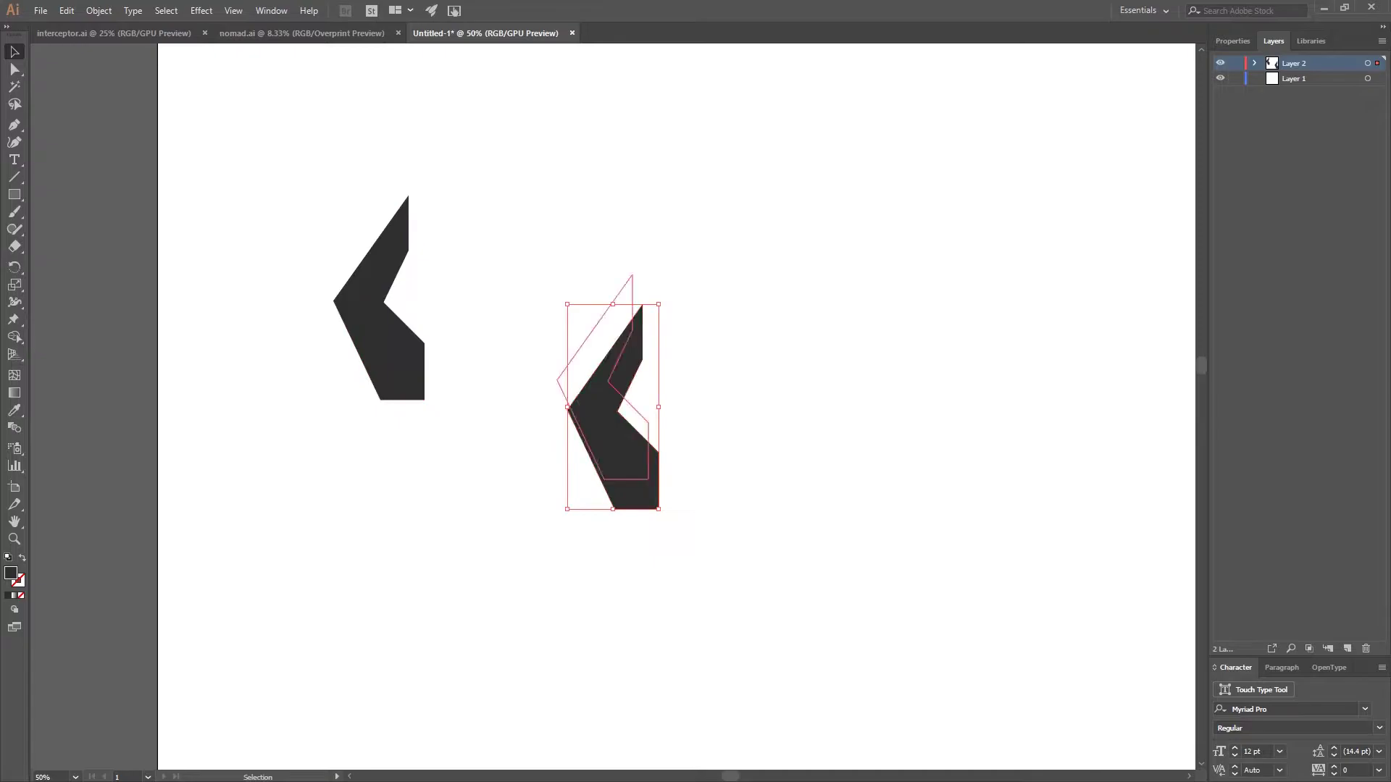
{"action": "left_click_drag", "start_coordinate": [609, 434], "coordinate": [466, 284]}
Reflect the copied hull piece across the vertical axis and place it opposite the original at the same height
{"action": "right_click", "coordinate": [482, 309]}
{"action": "mouse_move", "coordinate": [551, 517]}
{"action": "left_click", "coordinate": [318, 570]}
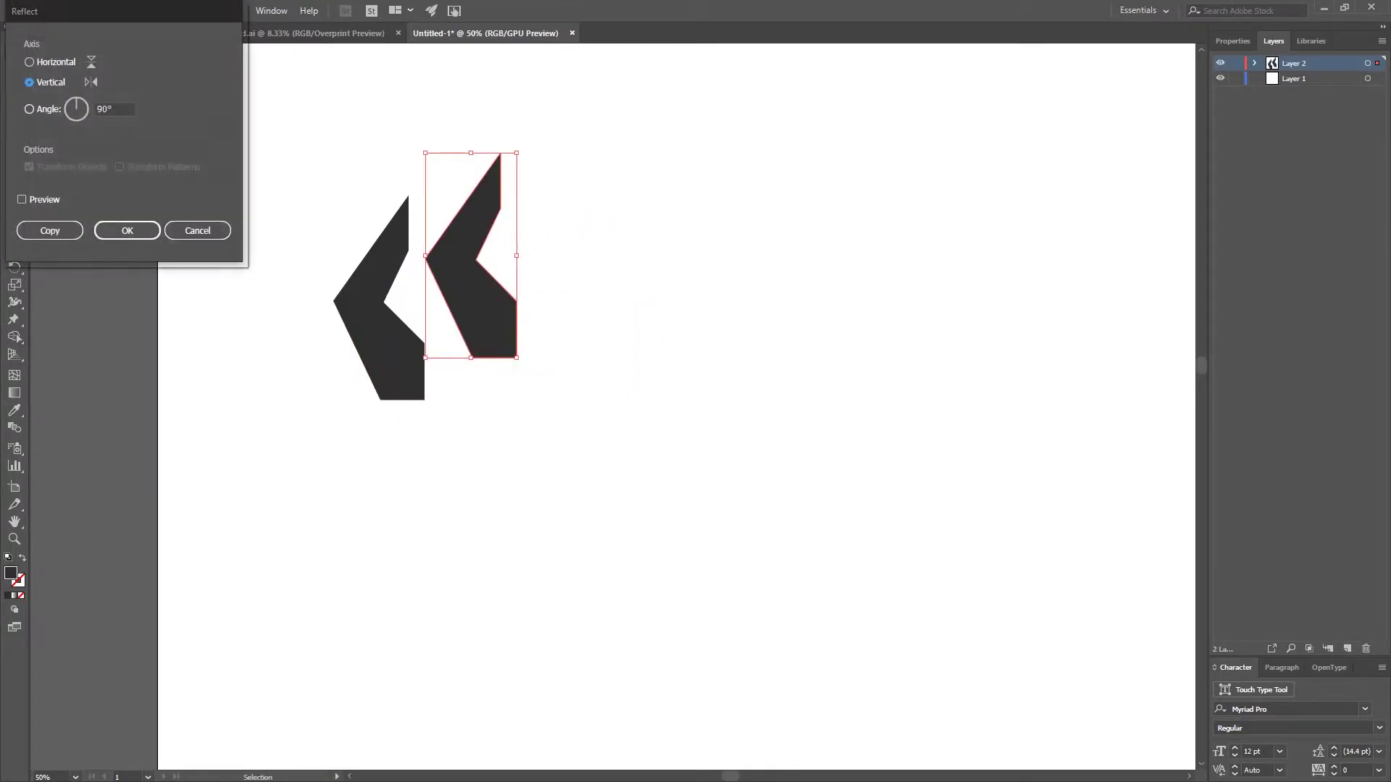
{"action": "left_click", "coordinate": [126, 231]}
{"action": "left_click_drag", "start_coordinate": [471, 290], "coordinate": [491, 333]}
{"action": "key", "text": "ctrl+shift+a"}
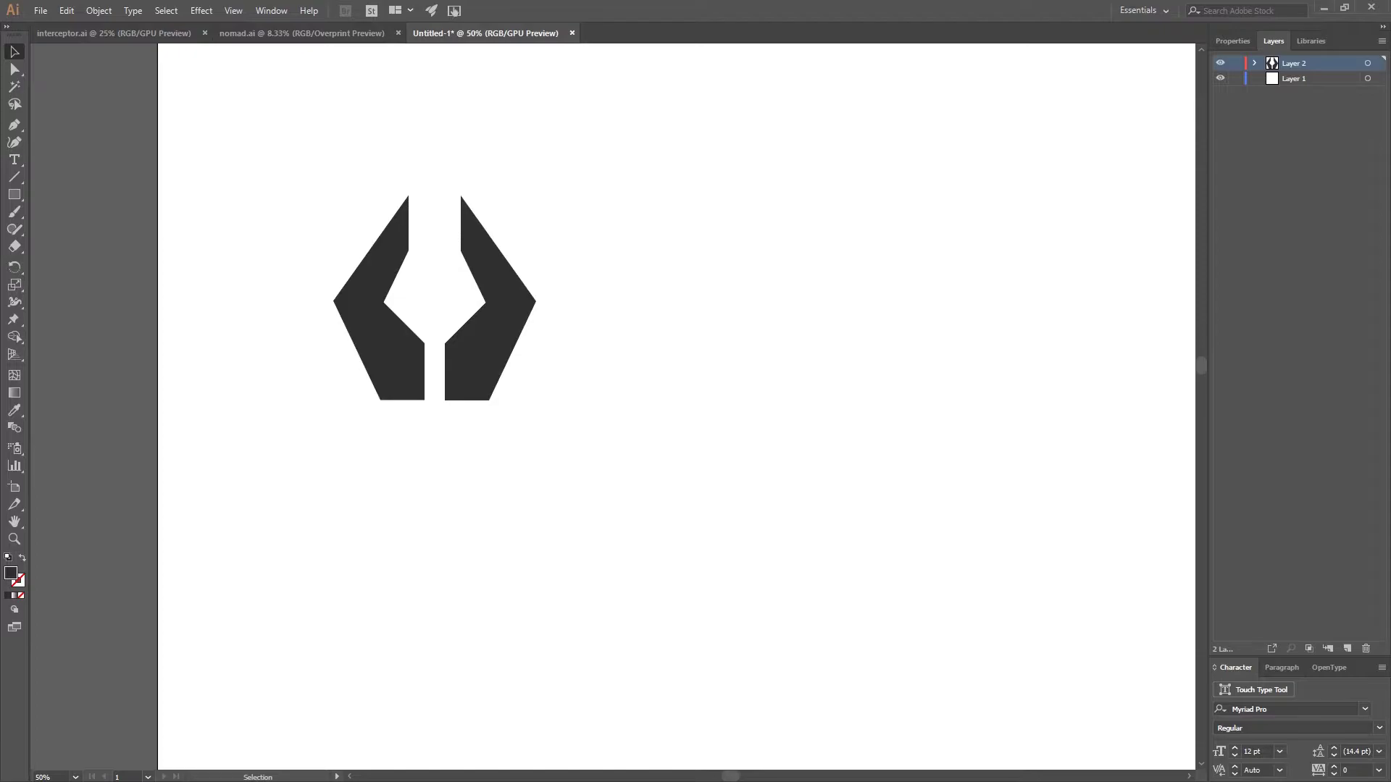
Turn on snapping to the grid and show the grid
{"action": "left_click", "coordinate": [234, 10]}
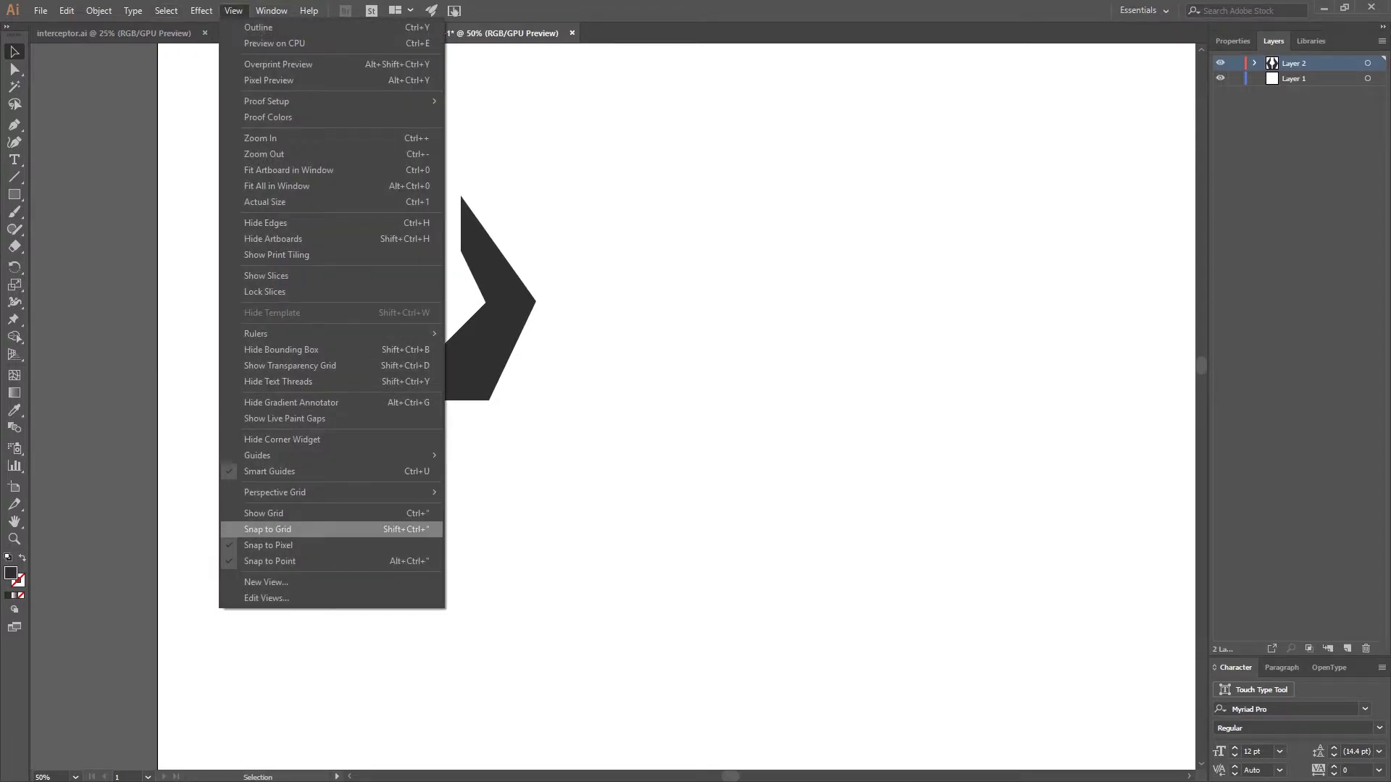
{"action": "left_click", "coordinate": [267, 529]}
{"action": "key", "text": "ctrl+apostrophe"}
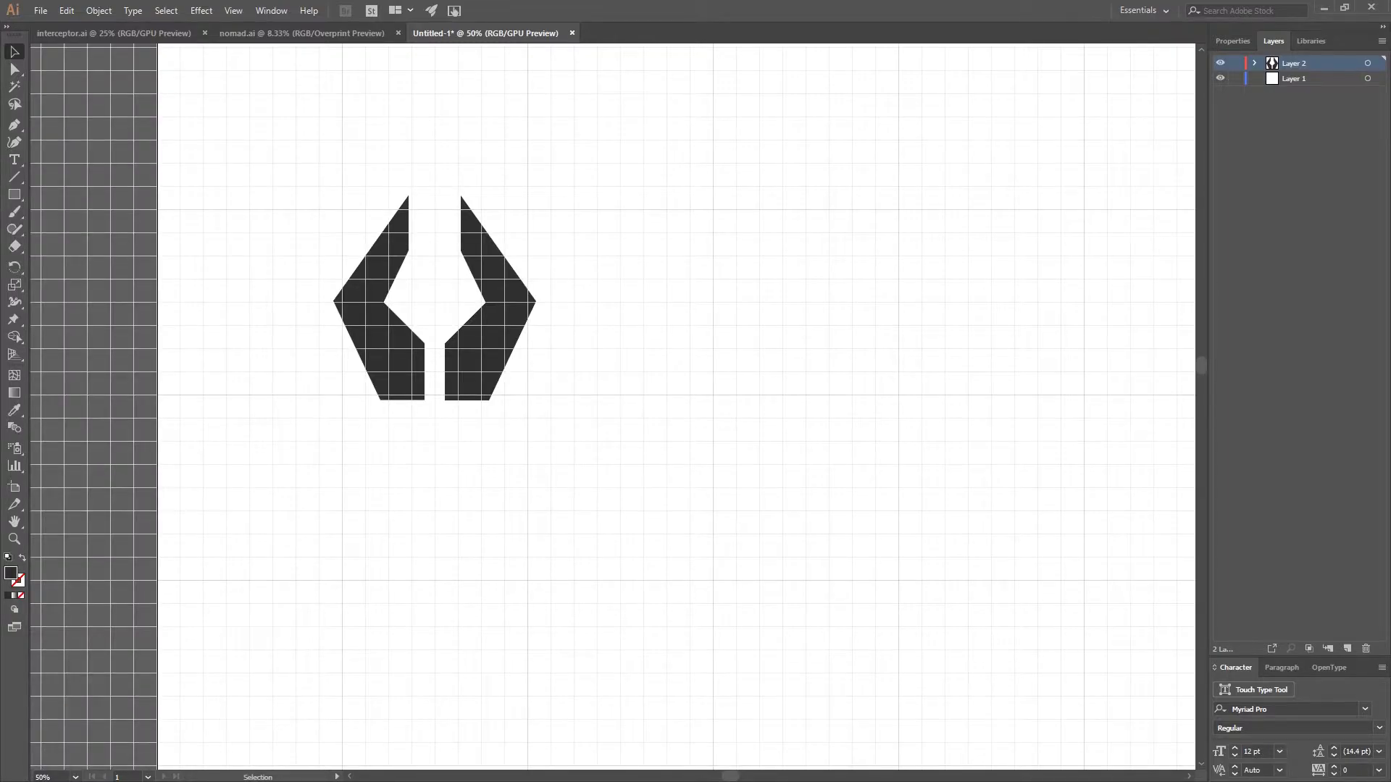
Reposition both hull pieces so the left piece's outer tip sits on a major vertical grid line
{"action": "mouse_move", "coordinate": [507, 319]}
{"action": "left_mouse_down"}
{"action": "mouse_move", "coordinate": [497, 287]}
{"action": "mouse_move", "coordinate": [521, 310]}
{"action": "mouse_move", "coordinate": [498, 313]}
{"action": "left_mouse_up"}
{"action": "left_click_drag", "start_coordinate": [377, 319], "coordinate": [371, 321]}
{"action": "left_click", "coordinate": [492, 319]}
{"action": "left_click", "coordinate": [583, 181]}
{"action": "left_click_drag", "start_coordinate": [582, 181], "coordinate": [377, 340]}
{"action": "key", "text": "Right"}
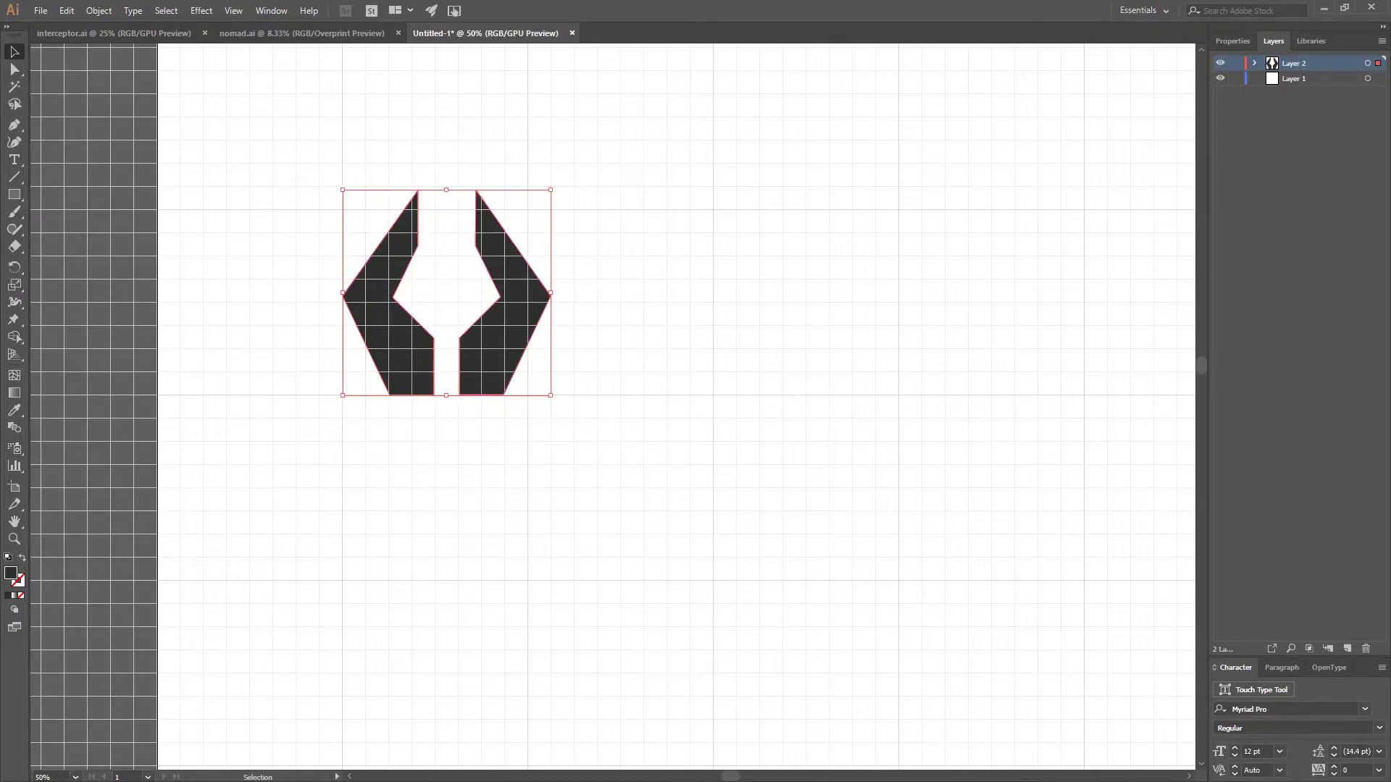
{"action": "key", "text": "ctrl+shift+a"}
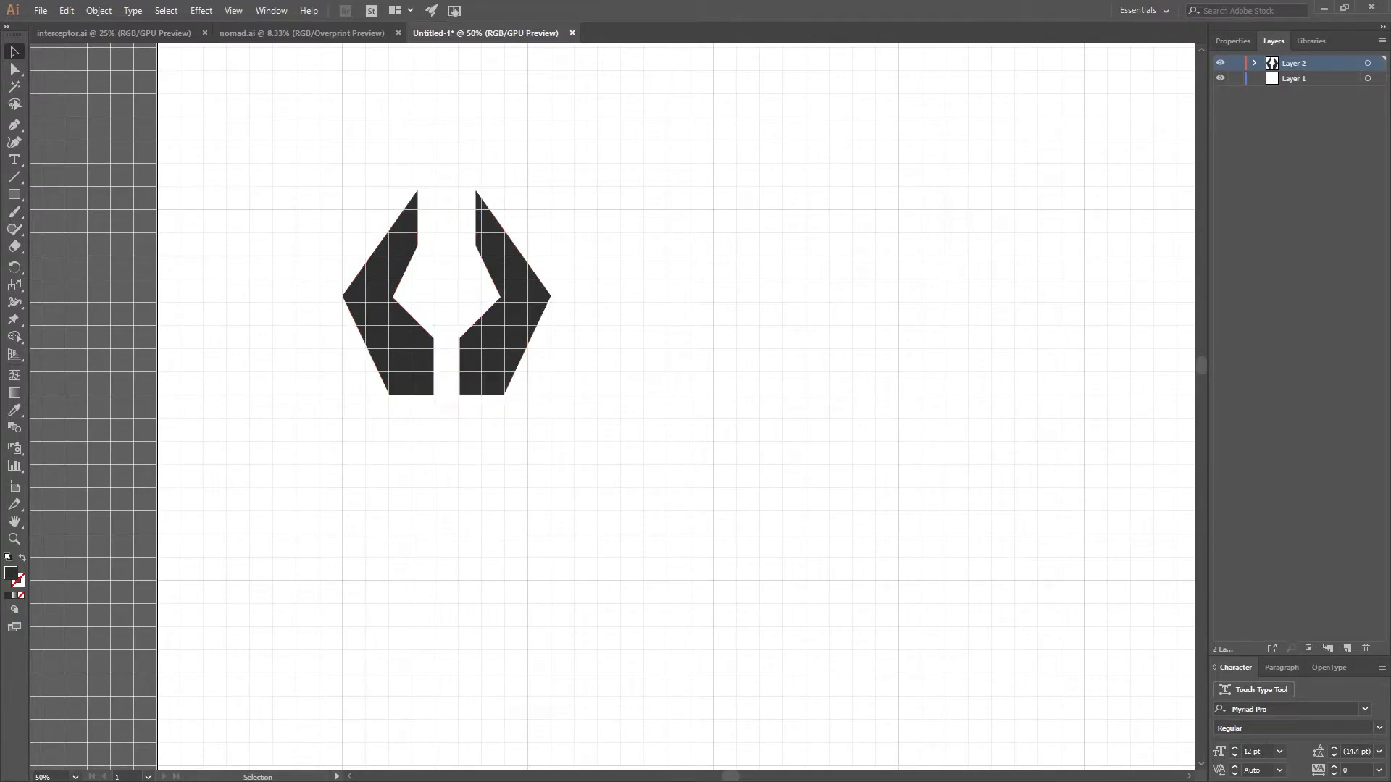
Move the right hull piece outward to widen the central gap, with the two outer tips ten grid squares apart
{"action": "scroll", "coordinate": [613, 406], "scroll_direction": "up", "scroll_amount": 3}
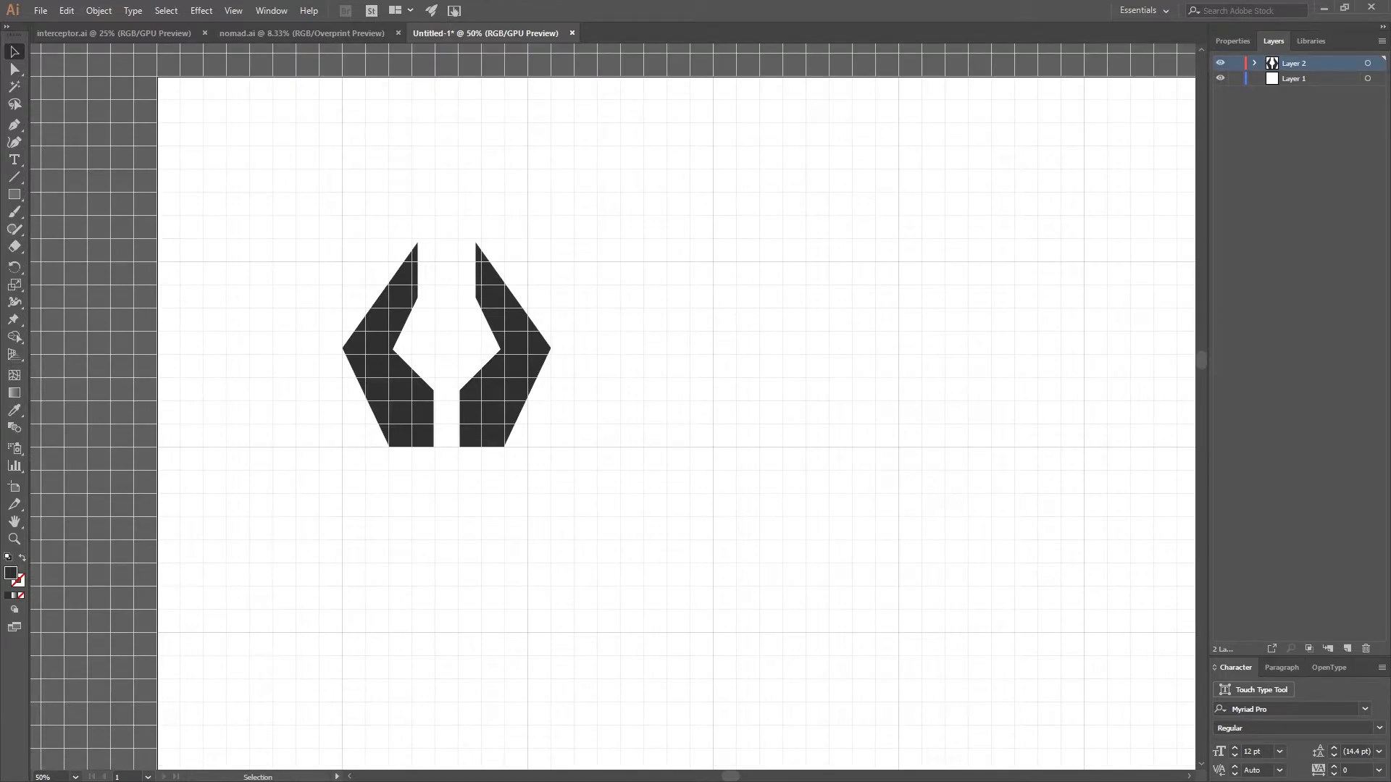
{"action": "scroll", "coordinate": [389, 447], "scroll_direction": "up", "scroll_amount": 1}
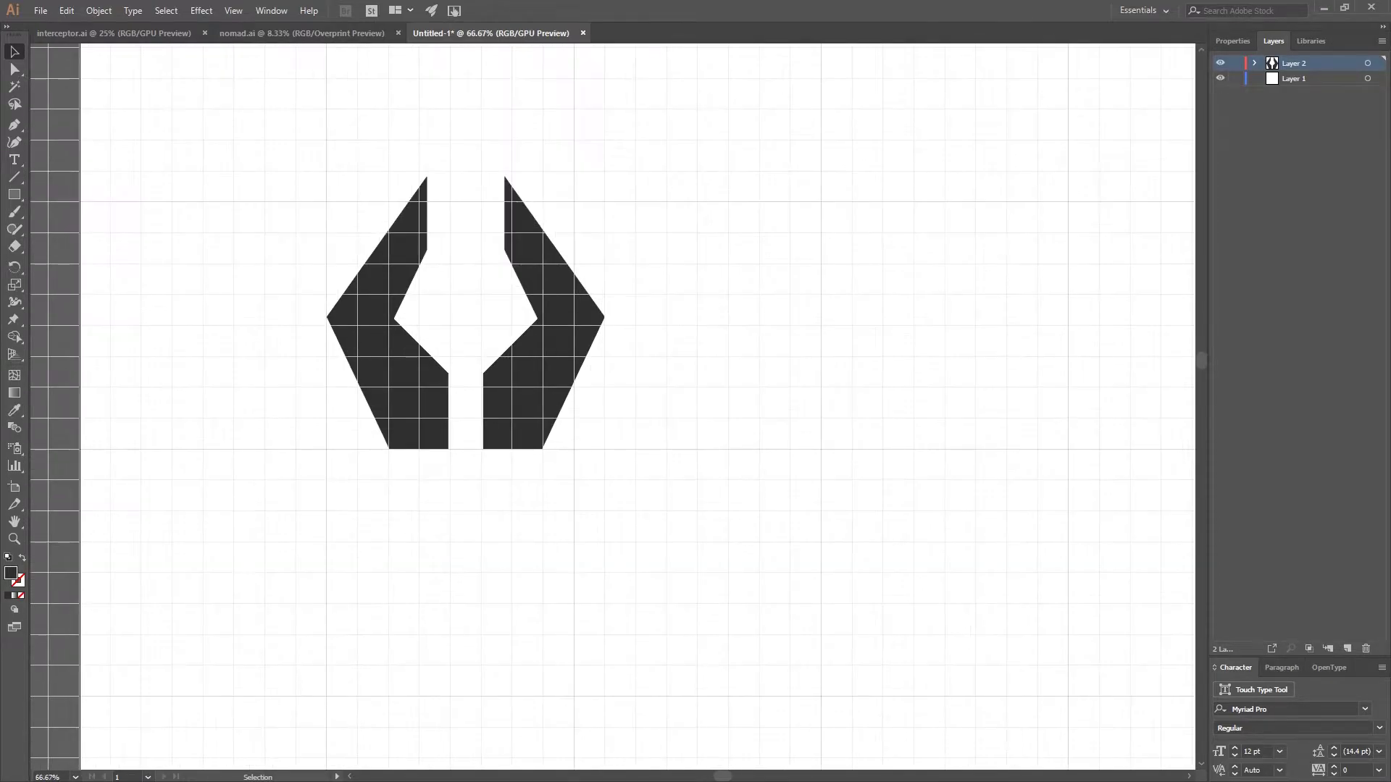
{"action": "scroll", "coordinate": [613, 407], "scroll_direction": "up", "scroll_amount": 3}
{"action": "scroll", "coordinate": [492, 373], "scroll_direction": "up", "scroll_amount": 1}
{"action": "scroll", "coordinate": [613, 406], "scroll_direction": "left", "scroll_amount": 1}
{"action": "key", "text": "ctrl+a"}
{"action": "key", "text": "ctrl+shift+a"}
{"action": "left_click_drag", "start_coordinate": [608, 428], "coordinate": [699, 428]}
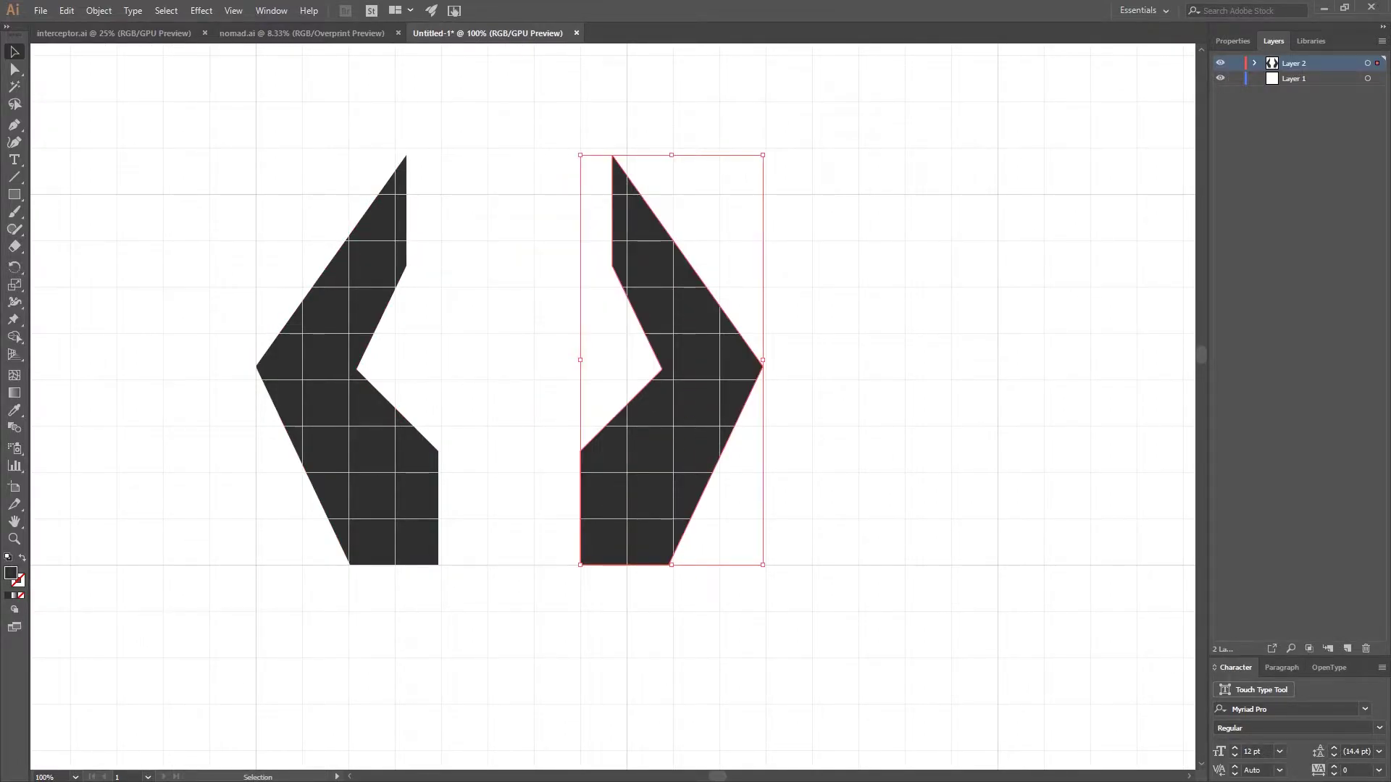
{"action": "key", "text": "ctrl+shift+a"}
{"action": "left_click_drag", "start_coordinate": [652, 427], "coordinate": [608, 428]}
{"action": "left_click_drag", "start_coordinate": [652, 272], "coordinate": [652, 272]}
{"action": "key", "text": "ctrl+shift+a"}
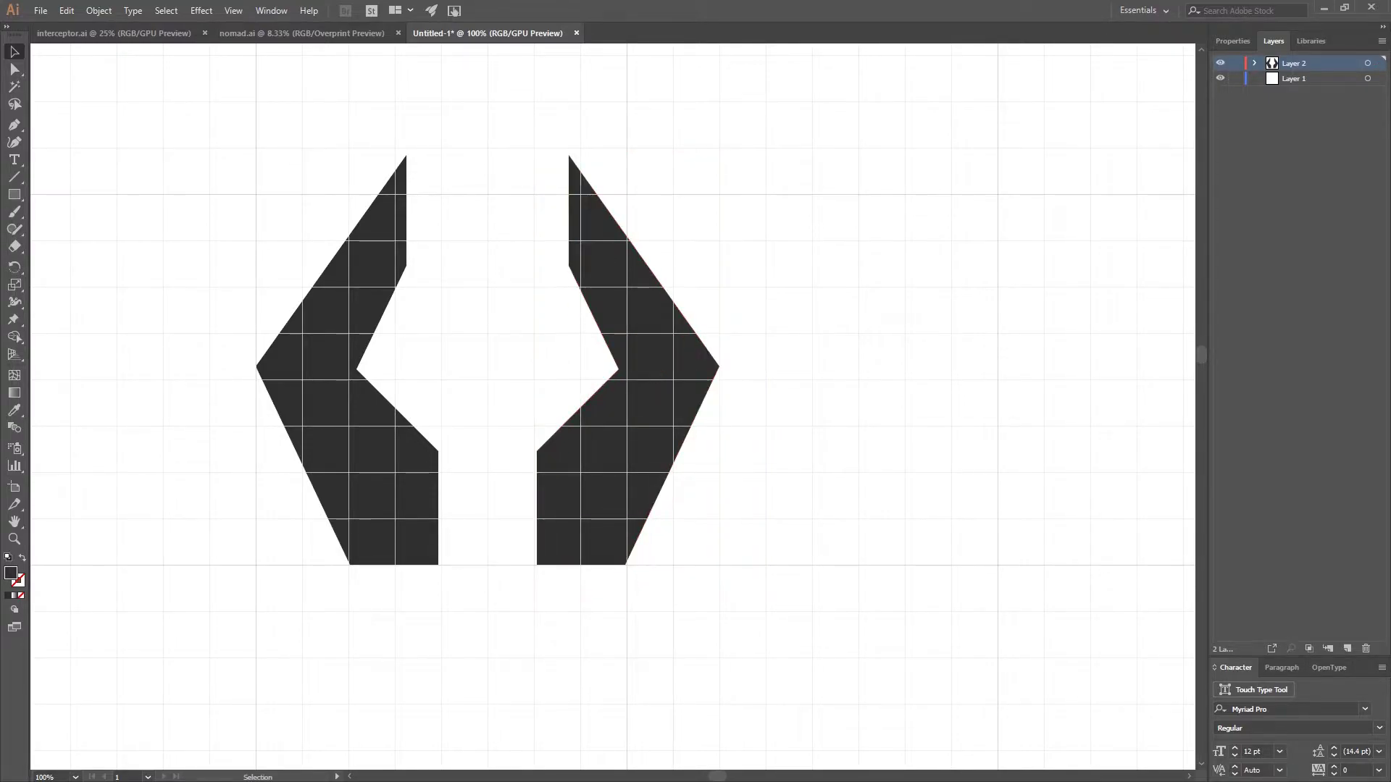
Draw a circle four grid squares wide with the Ellipse tool, centred between the two hull pieces
{"action": "left_click", "coordinate": [13, 194]}
{"action": "left_click_drag", "start_coordinate": [13, 194], "coordinate": [65, 228]}
{"action": "left_click_drag", "start_coordinate": [487, 333], "coordinate": [534, 381]}
{"action": "key", "text": "v"}
{"action": "left_click_drag", "start_coordinate": [534, 286], "coordinate": [580, 240]}
{"action": "key", "text": "ctrl+shift+a"}
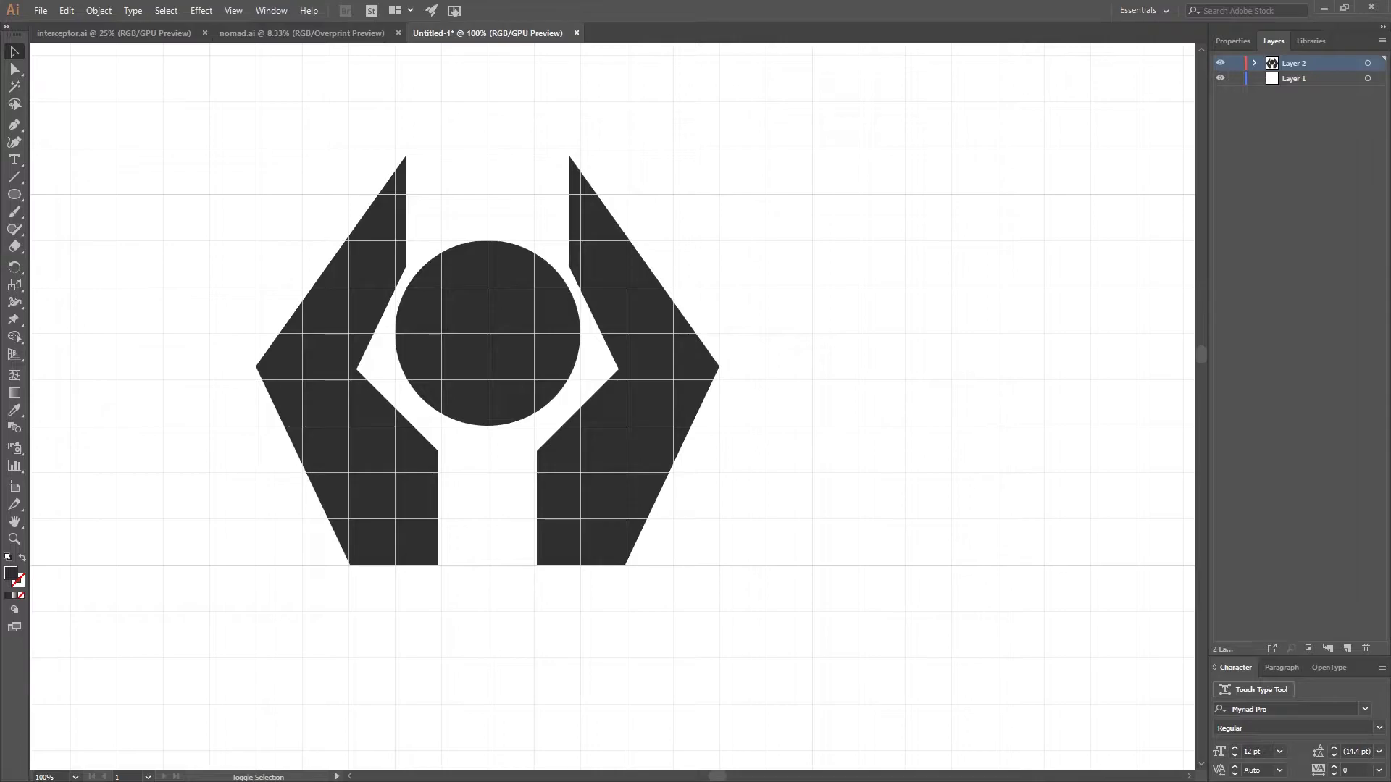
Turn off snapping to the grid
{"action": "left_click", "coordinate": [488, 334]}
{"action": "left_click", "coordinate": [487, 333]}
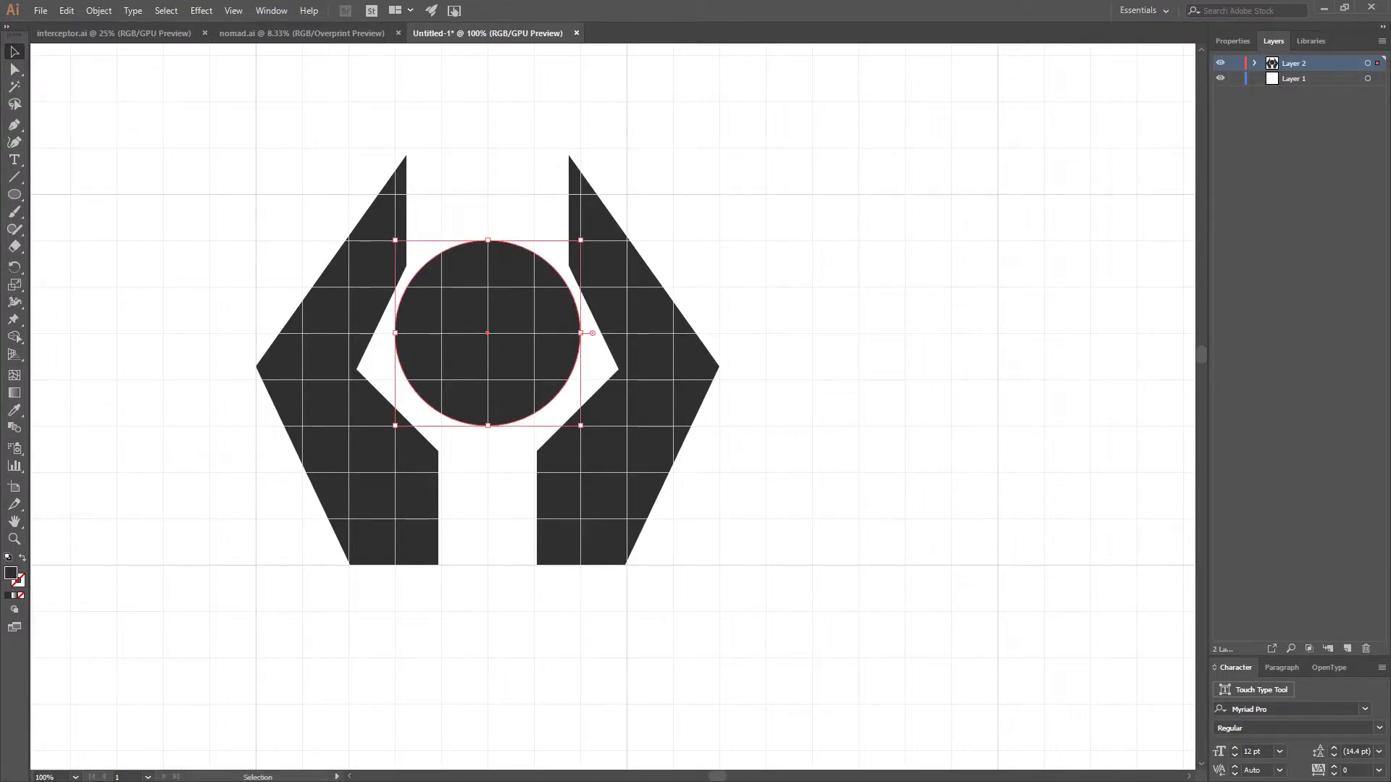
{"action": "left_click", "coordinate": [233, 10]}
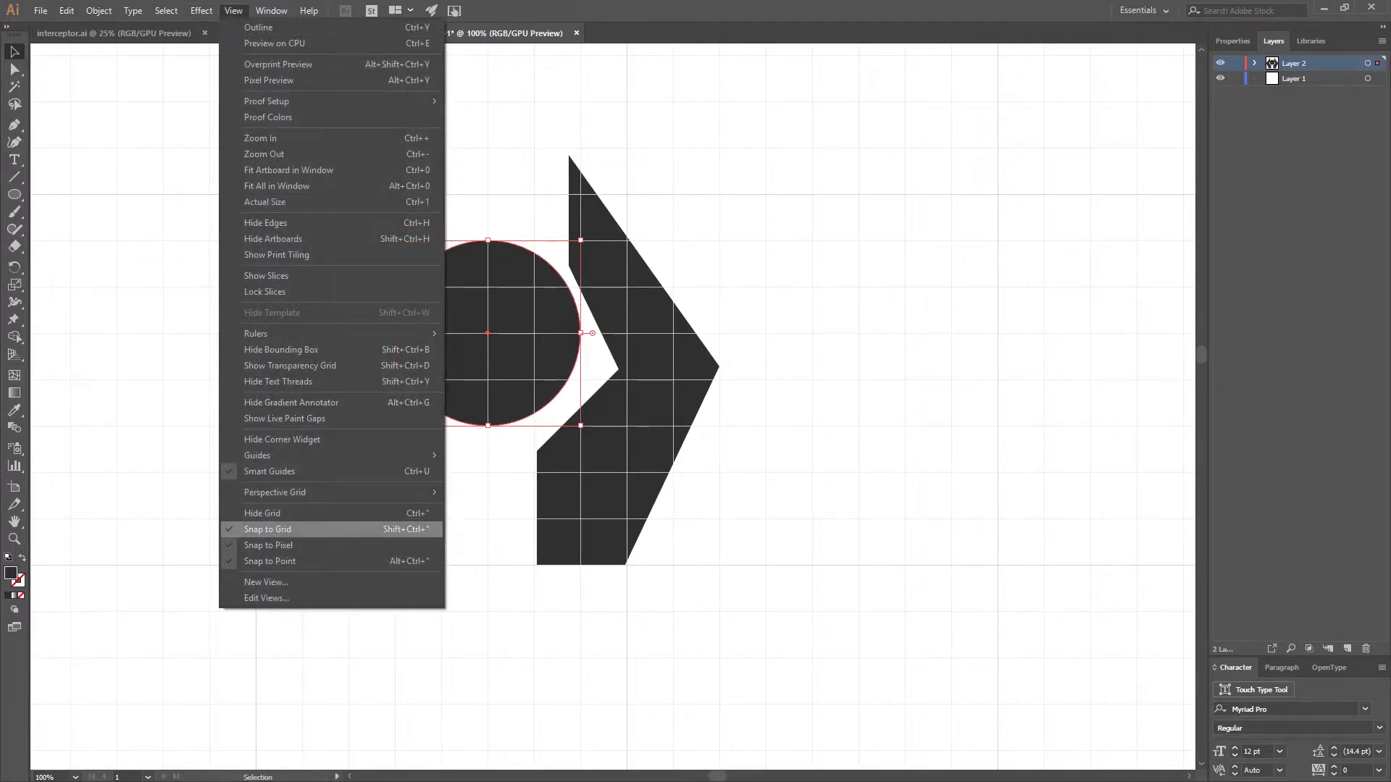
{"action": "left_click", "coordinate": [233, 10]}
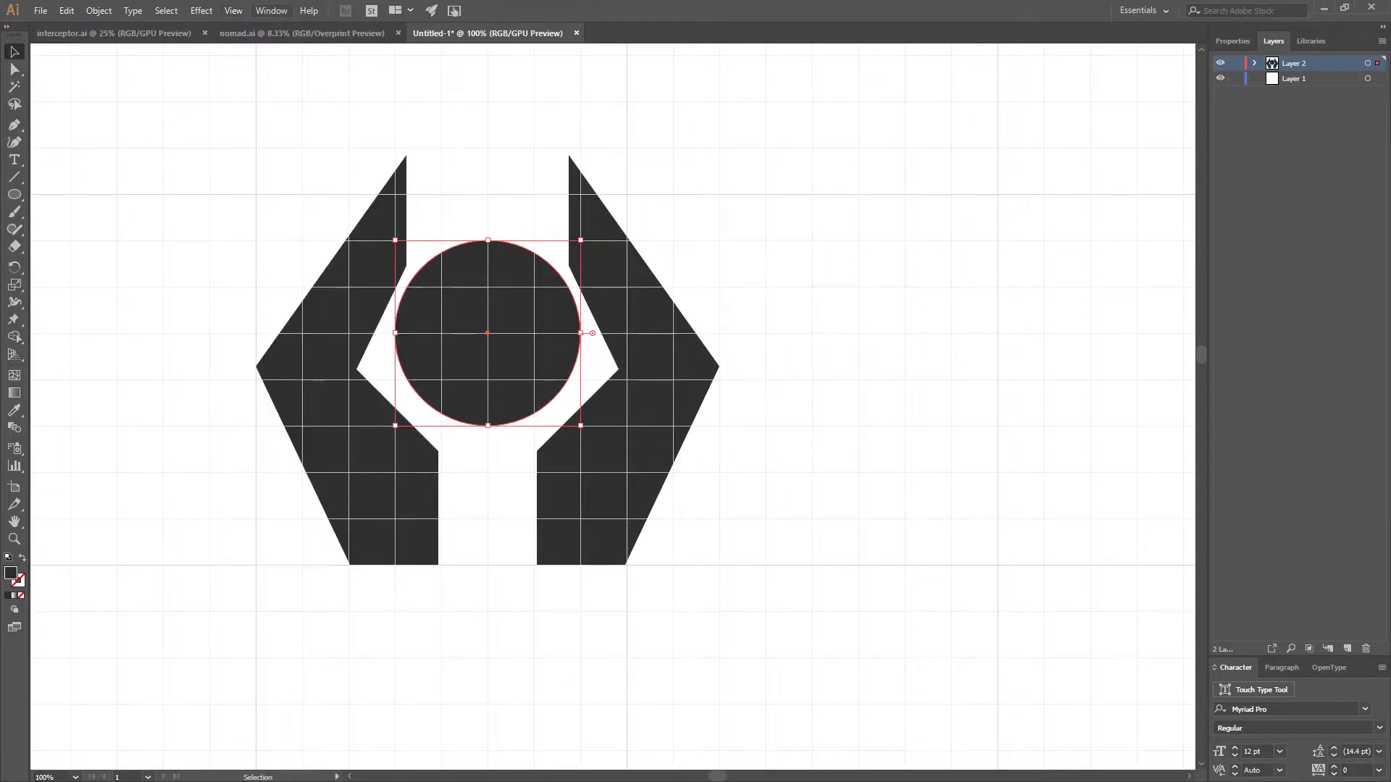
{"action": "key", "text": "ctrl"}
{"action": "left_click", "coordinate": [233, 10]}
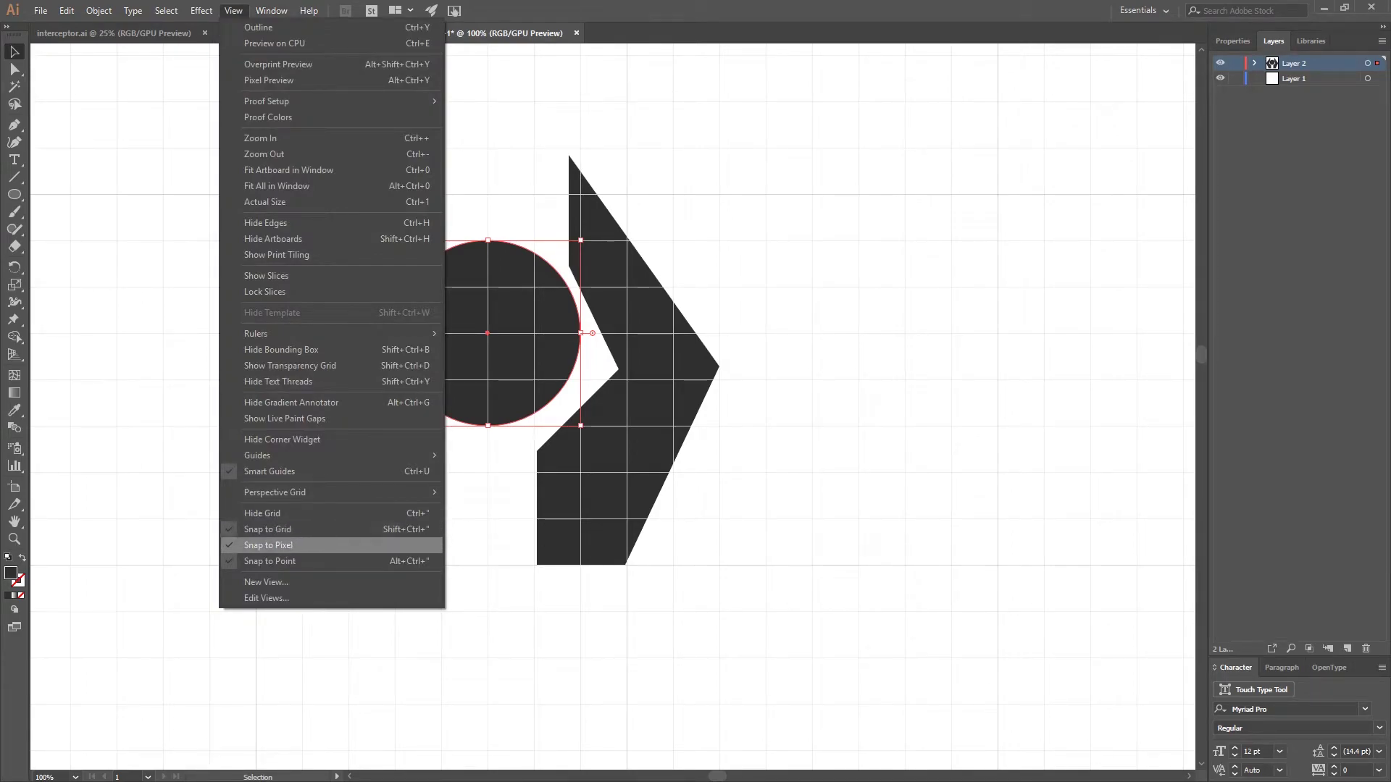
{"action": "left_click", "coordinate": [268, 529]}
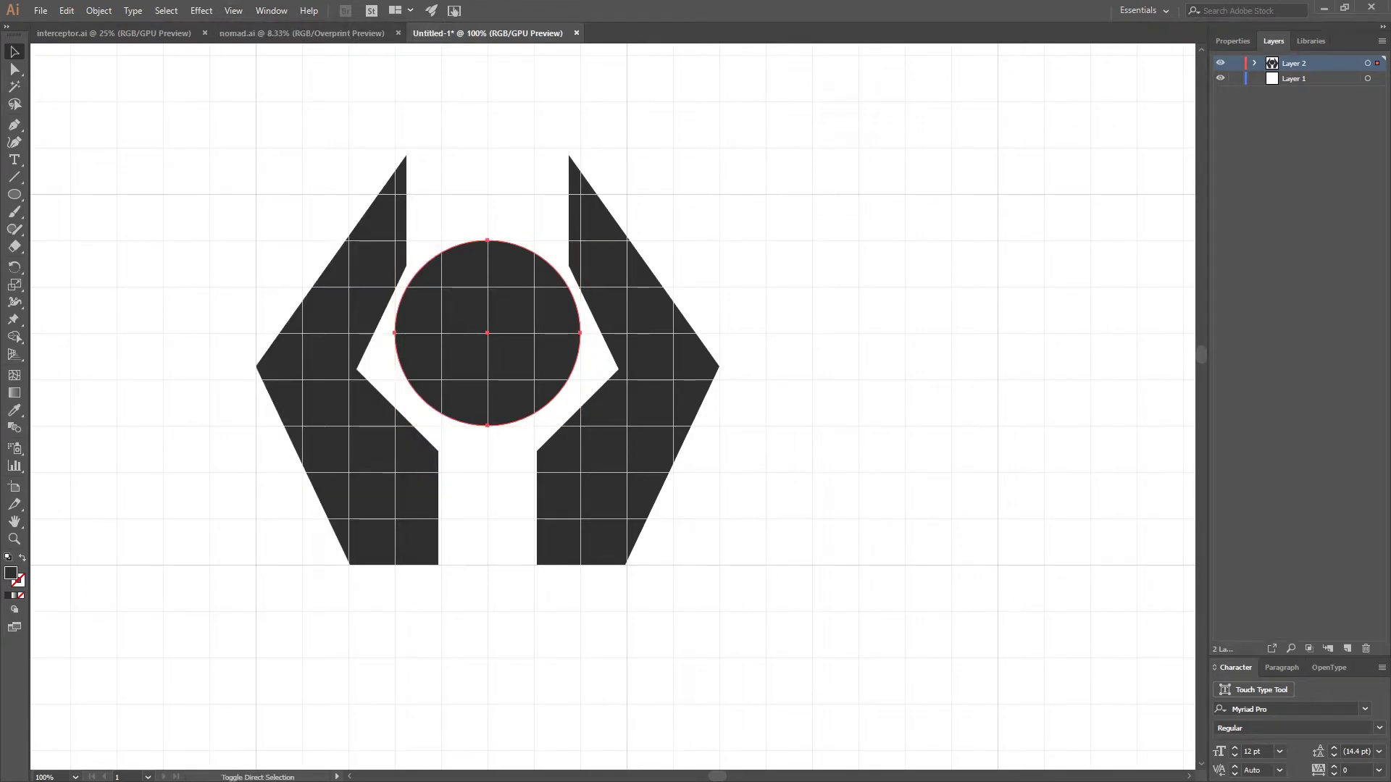
Move the circle slightly down between the hull pieces and shrink it evenly about its centre
{"action": "mouse_move", "coordinate": [488, 334]}
{"action": "left_mouse_down"}
{"action": "mouse_move", "coordinate": [488, 302]}
{"action": "mouse_move", "coordinate": [476, 314]}
{"action": "mouse_move", "coordinate": [488, 357]}
{"action": "mouse_move", "coordinate": [488, 346]}
{"action": "left_mouse_up"}
{"action": "key", "text": "ctrl+shift+a"}
{"action": "left_click", "coordinate": [488, 346]}
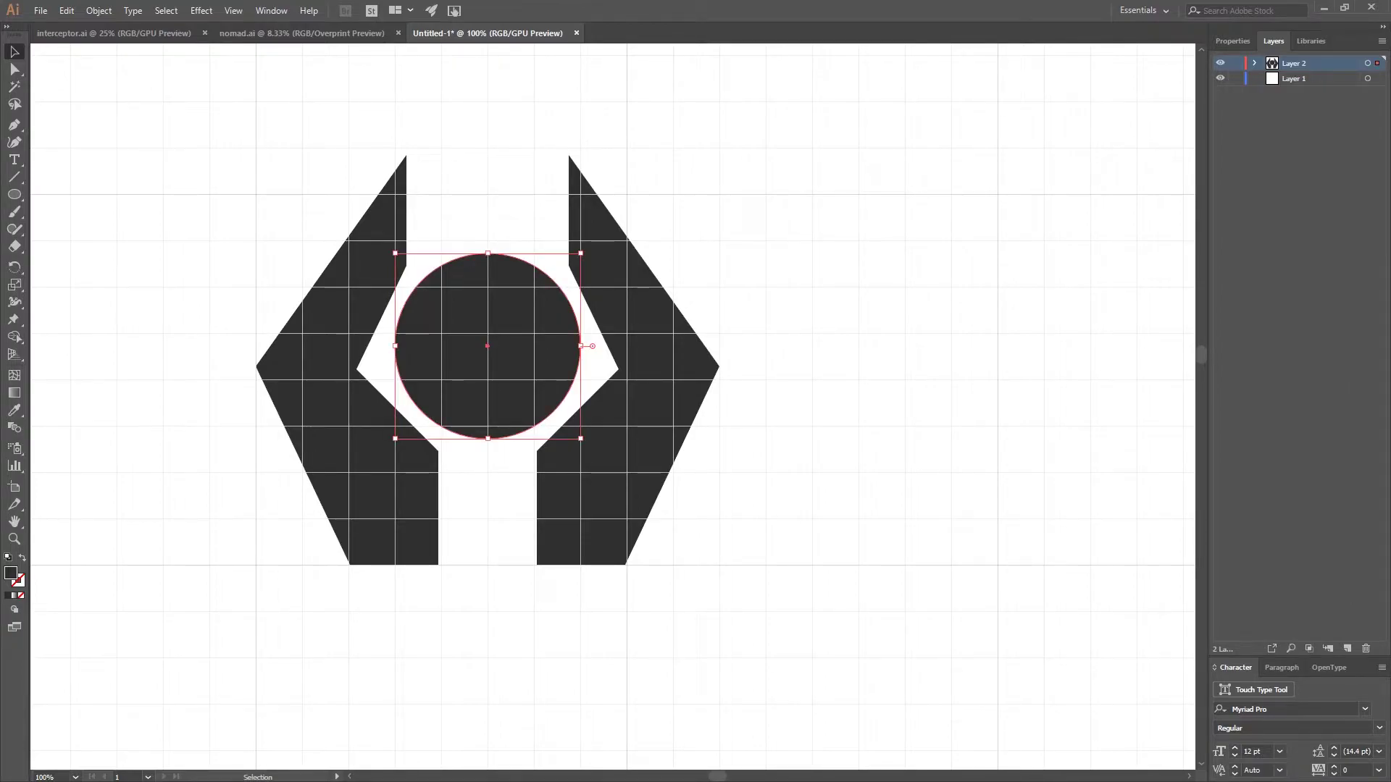
{"action": "left_click_drag", "start_coordinate": [580, 253], "coordinate": [567, 266]}
{"action": "key", "text": "ctrl+shift+a"}
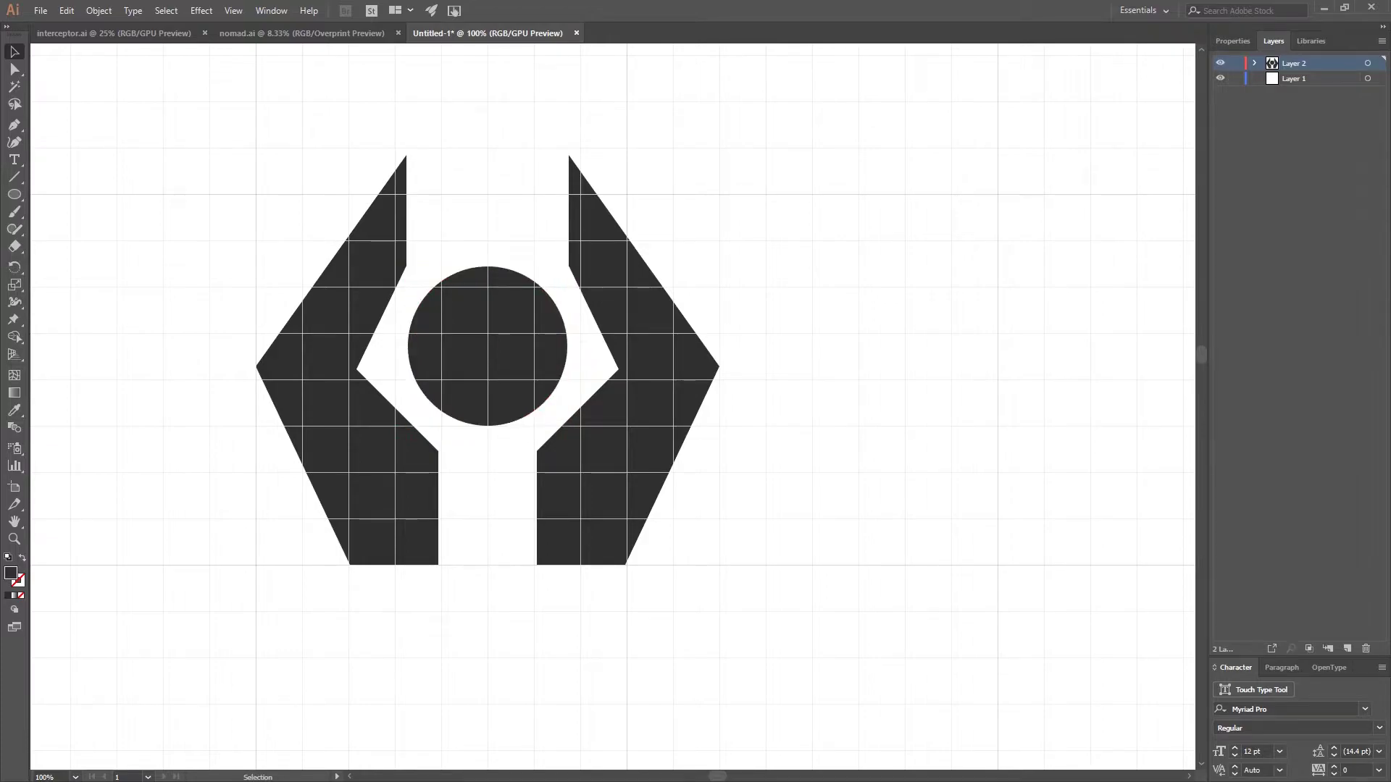
Examine the panel layout of the existing ships in interceptor.ai and nomad.ai, and return to the untitled spaceship document
{"action": "scroll", "coordinate": [695, 397], "scroll_direction": "down", "scroll_amount": 1}
{"action": "scroll", "coordinate": [574, 364], "scroll_direction": "up", "scroll_amount": 2}
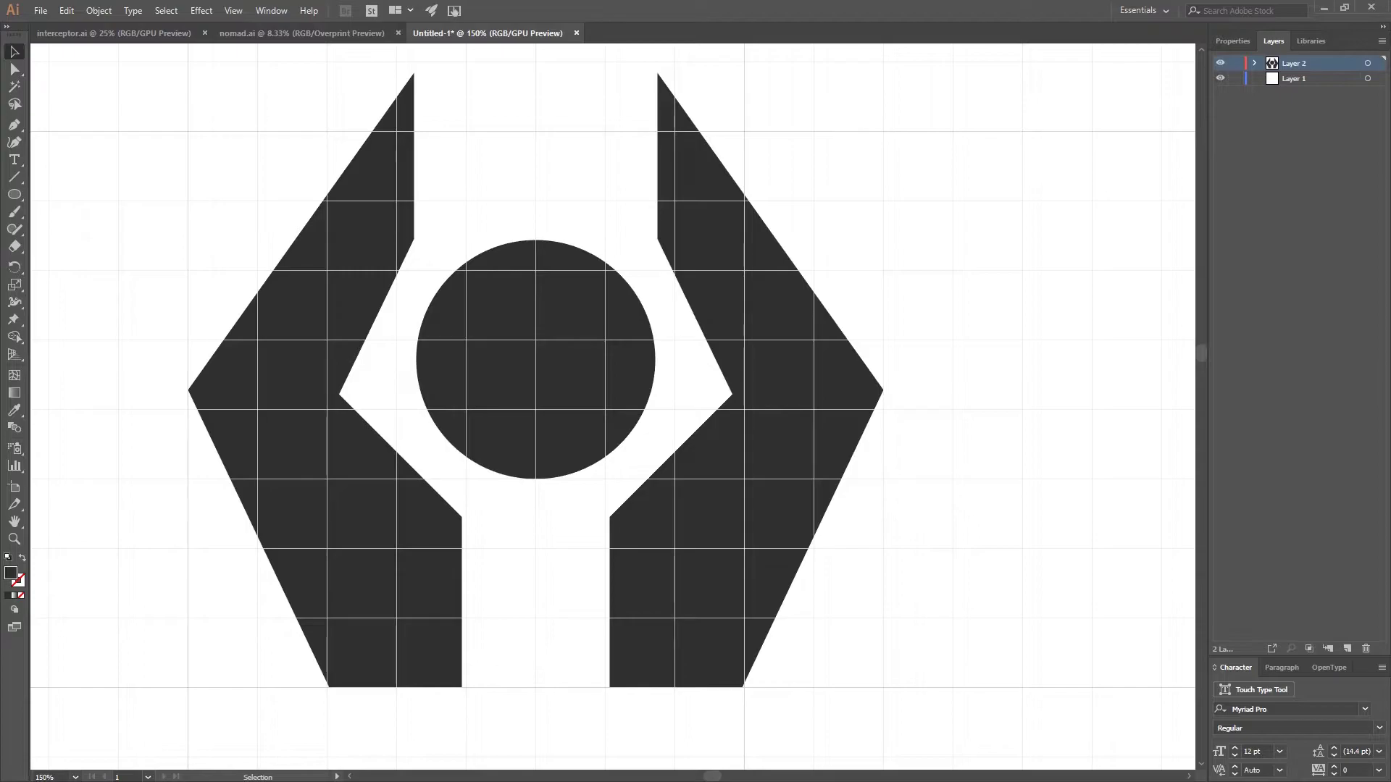
{"action": "key", "text": "ctrl+Tab"}
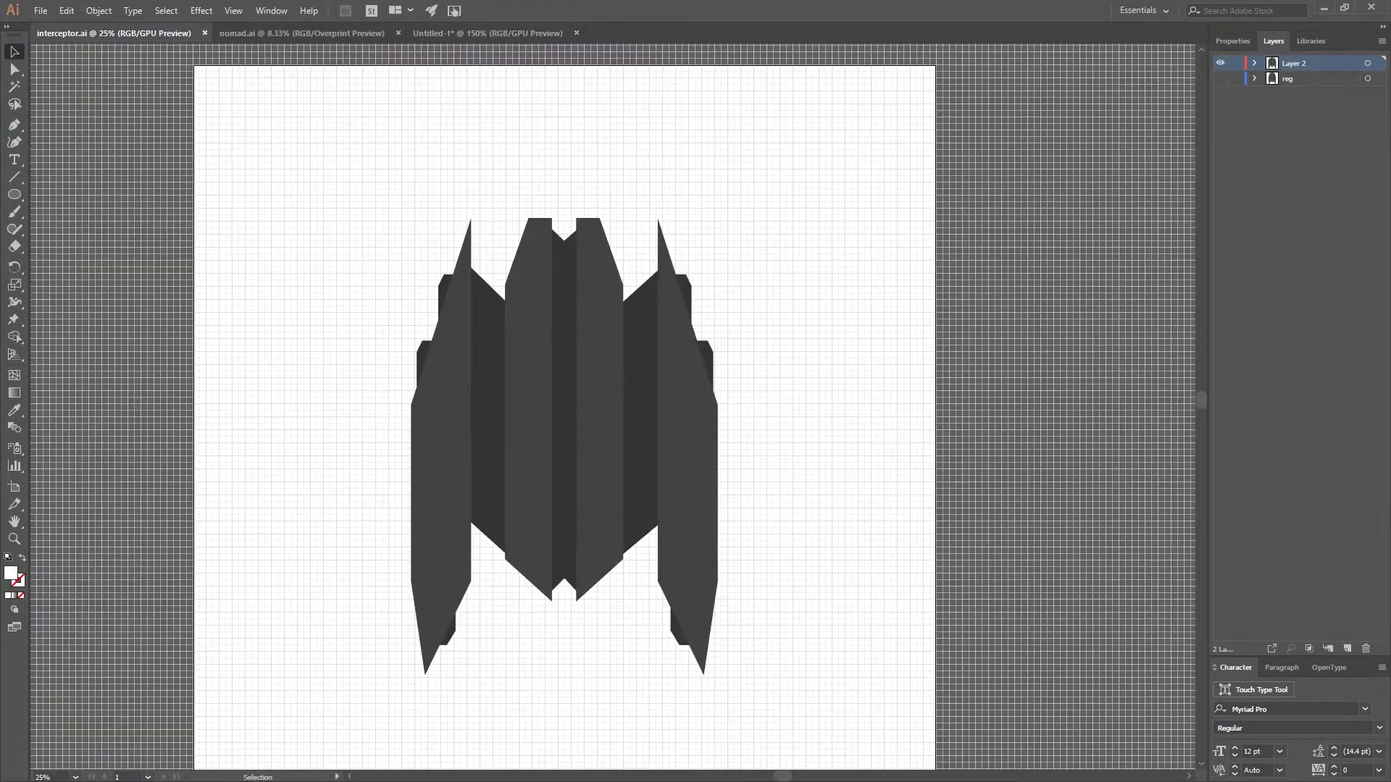
{"action": "left_click", "coordinate": [640, 413]}
{"action": "key", "text": "shift+Down"}
{"action": "key", "text": "ctrl+shift+a"}
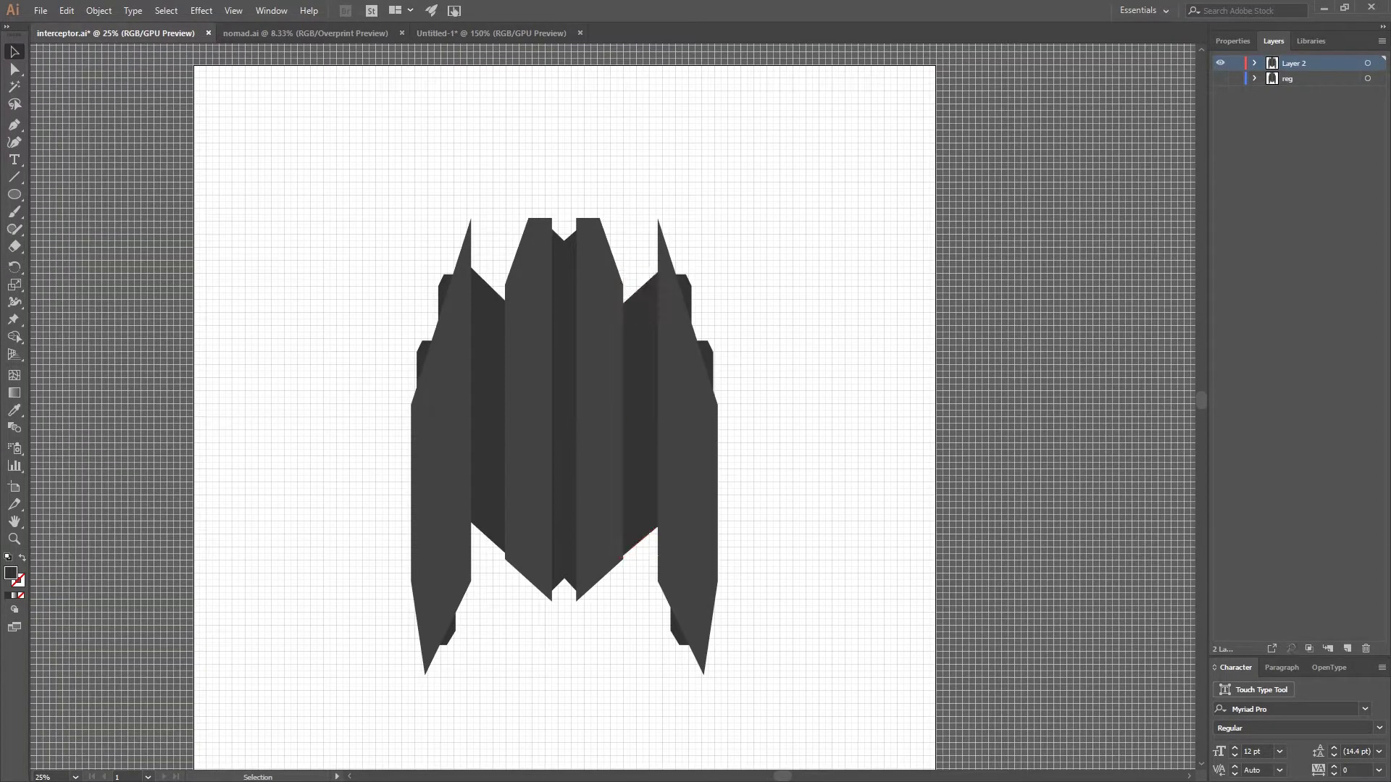
{"action": "key", "text": "ctrl+Tab"}
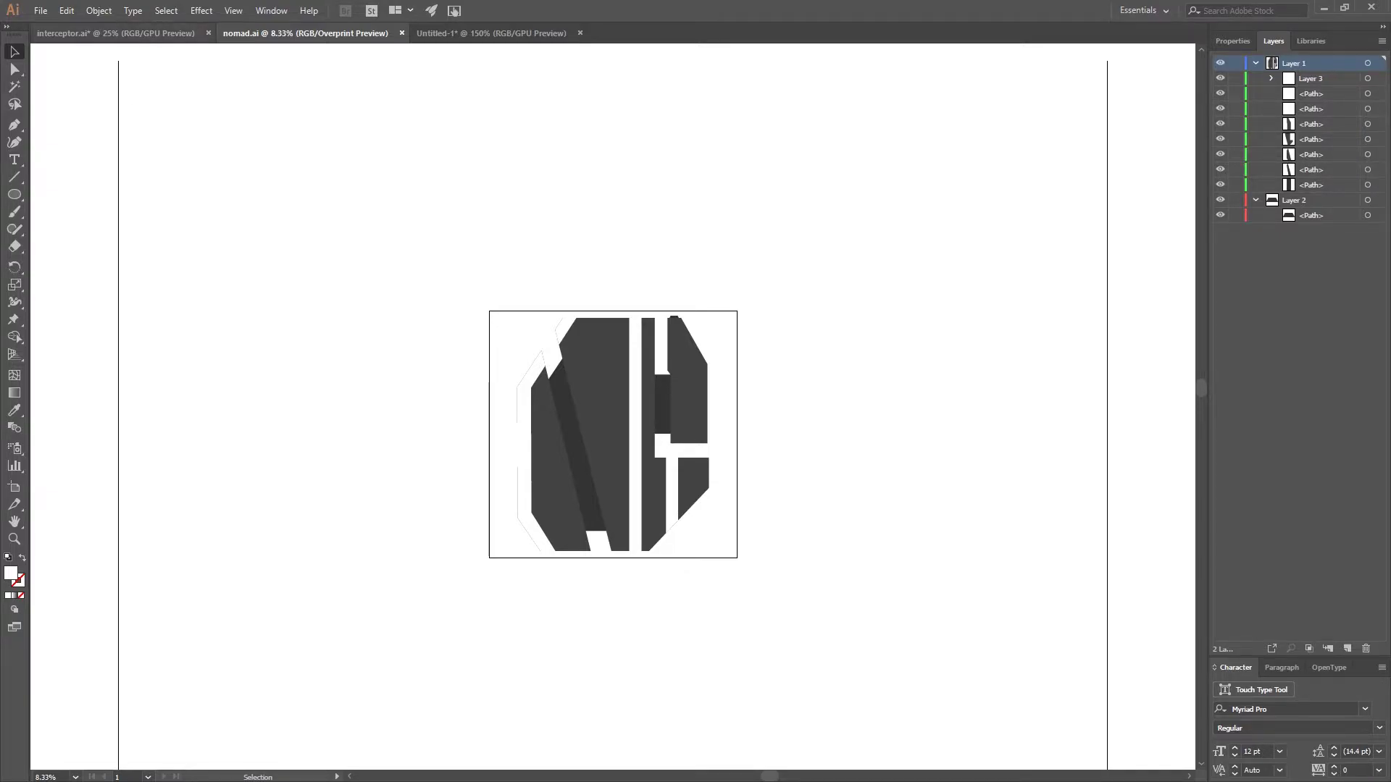
{"action": "left_click", "coordinate": [116, 33]}
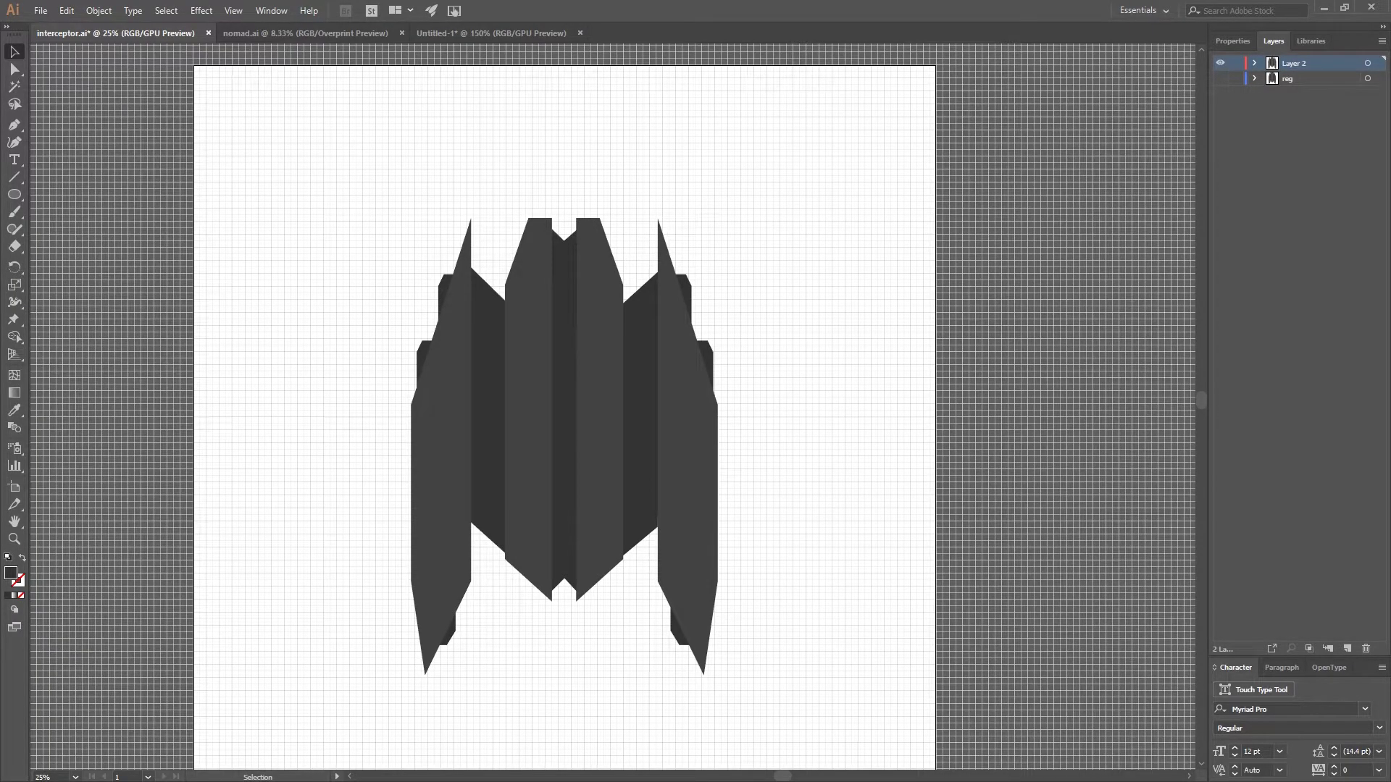
{"action": "key", "text": "ctrl+Tab"}
{"action": "key", "text": "ctrl+Tab"}
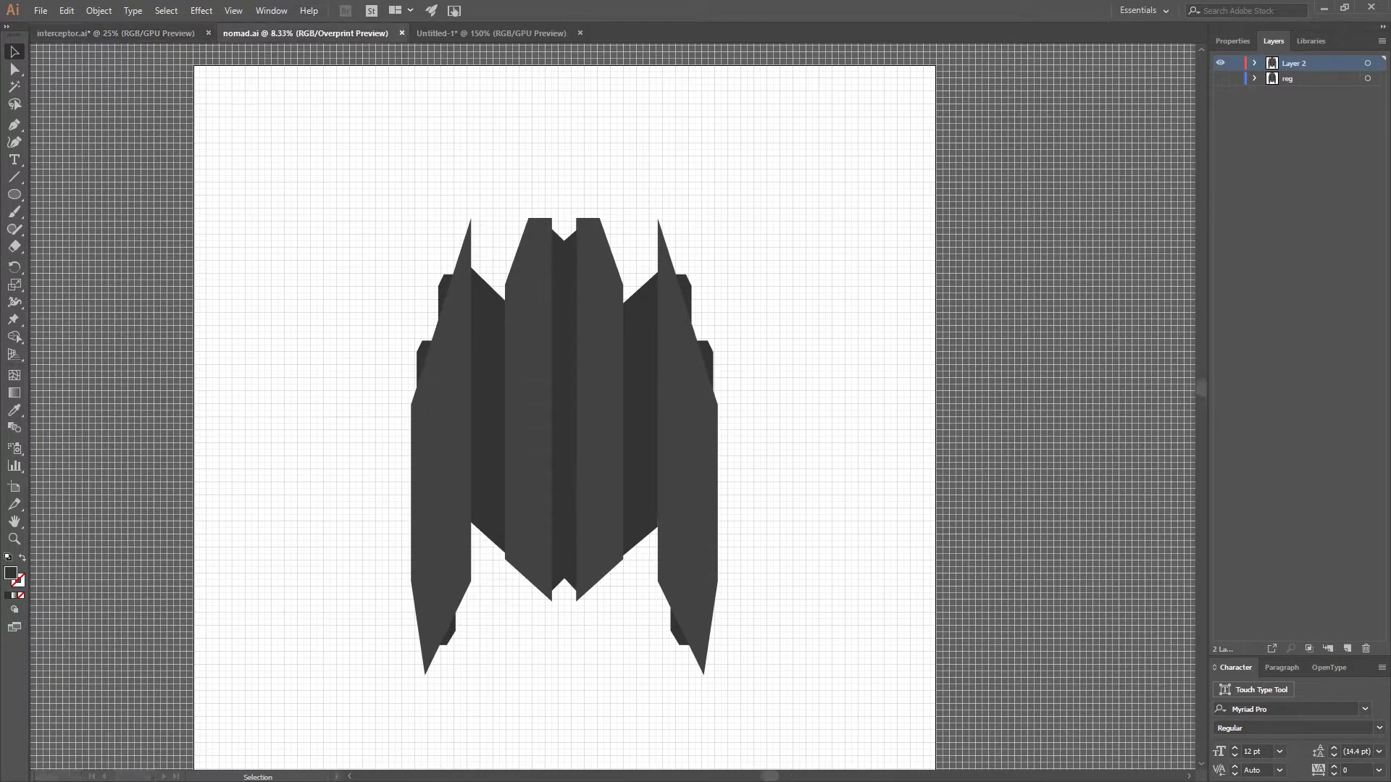
{"action": "key", "text": "ctrl+plus"}
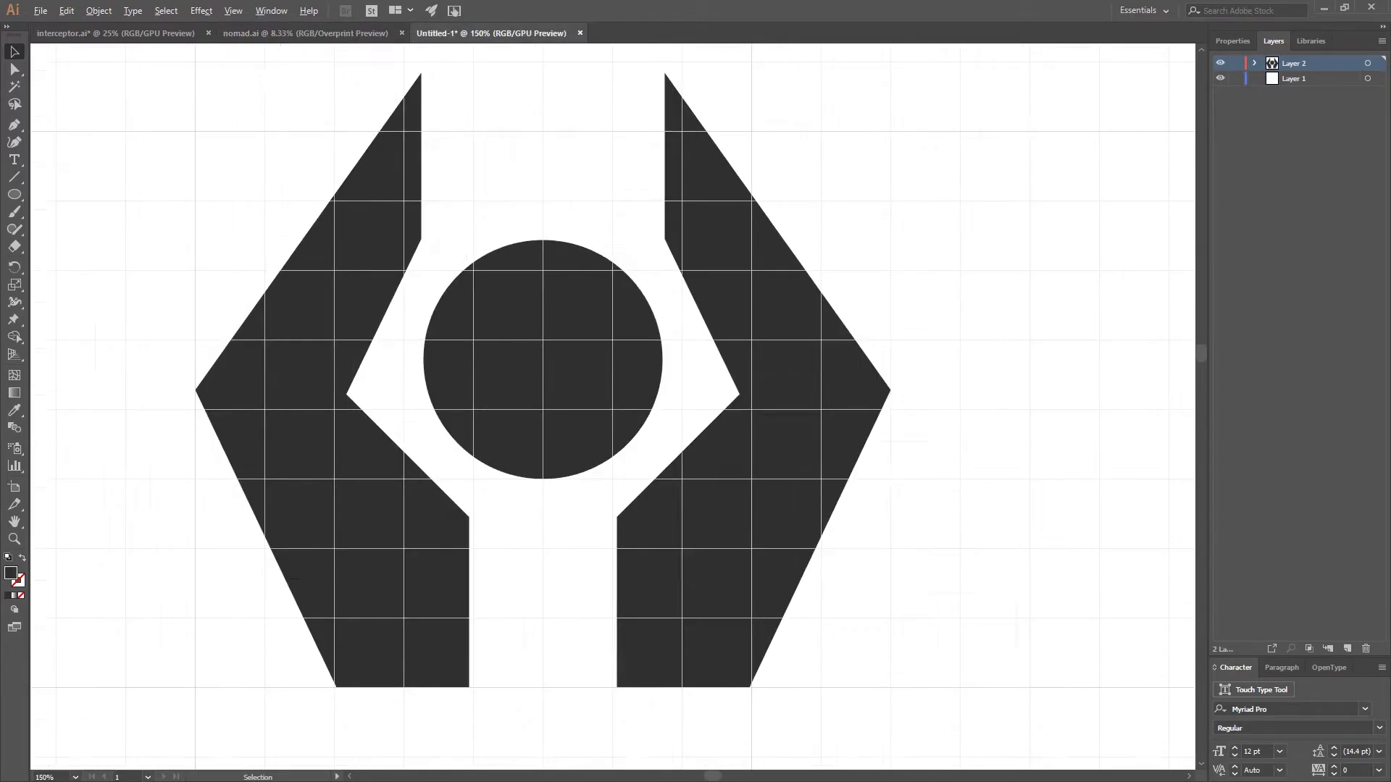
{"action": "scroll", "coordinate": [613, 406], "scroll_direction": "up", "scroll_amount": 1}
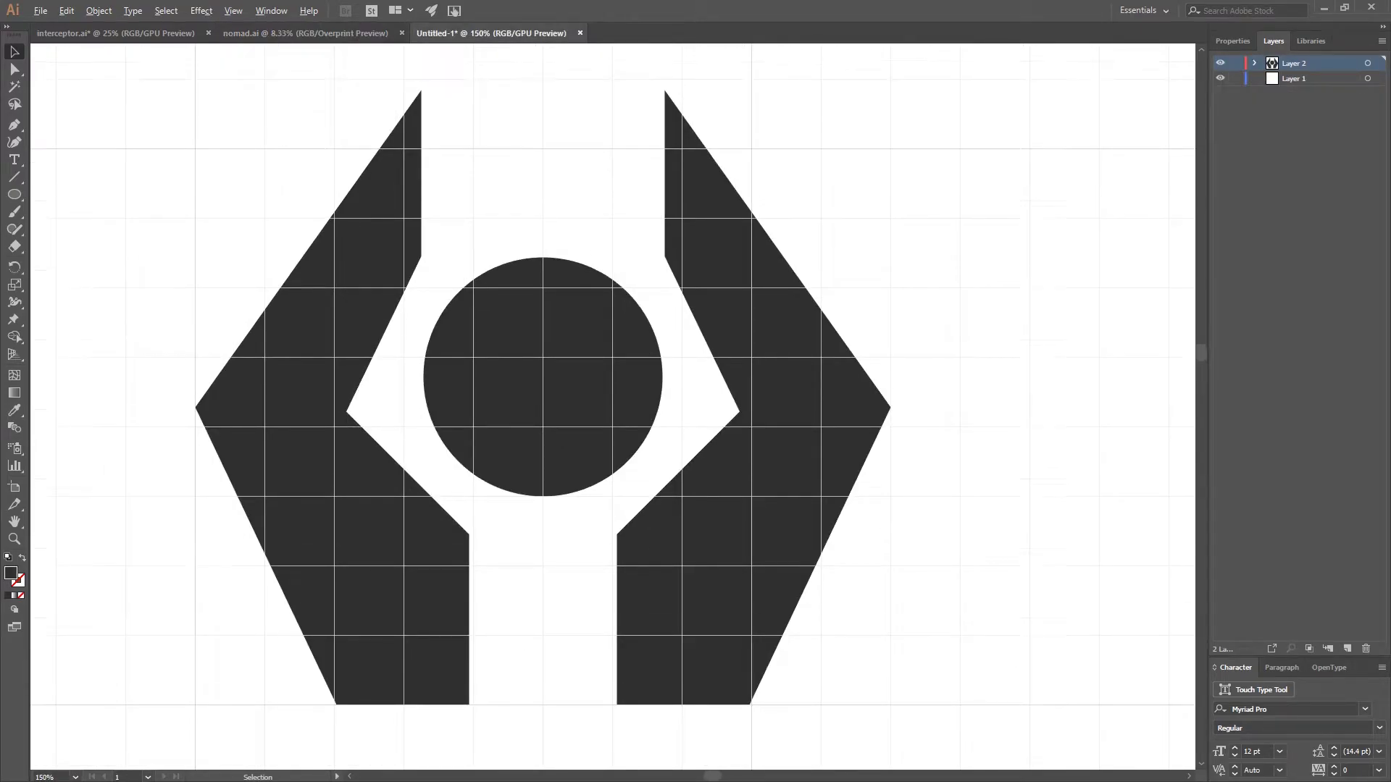
{"action": "scroll", "coordinate": [514, 623], "scroll_direction": "up", "scroll_amount": 1}
{"action": "left_click_drag", "start_coordinate": [552, 295], "coordinate": [558, 285]}
{"action": "key", "text": "ctrl+z"}
{"action": "key", "text": "v"}
{"action": "key", "text": "ctrl+shift+a"}
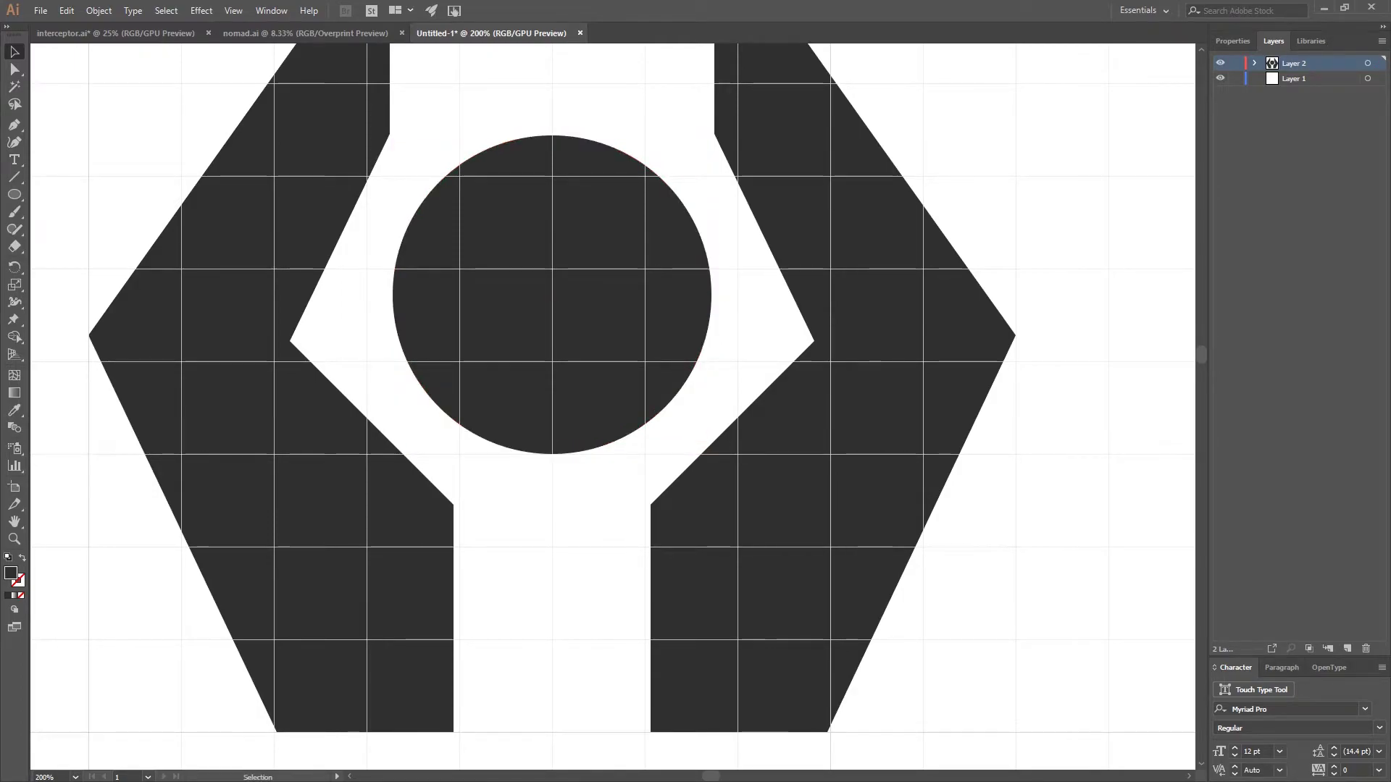
Draw a vertical rectangle from the circle's lower part to the hull's bottom edge, centred in the gap, and widen it evenly
{"action": "left_click_drag", "start_coordinate": [14, 194], "coordinate": [65, 194]}
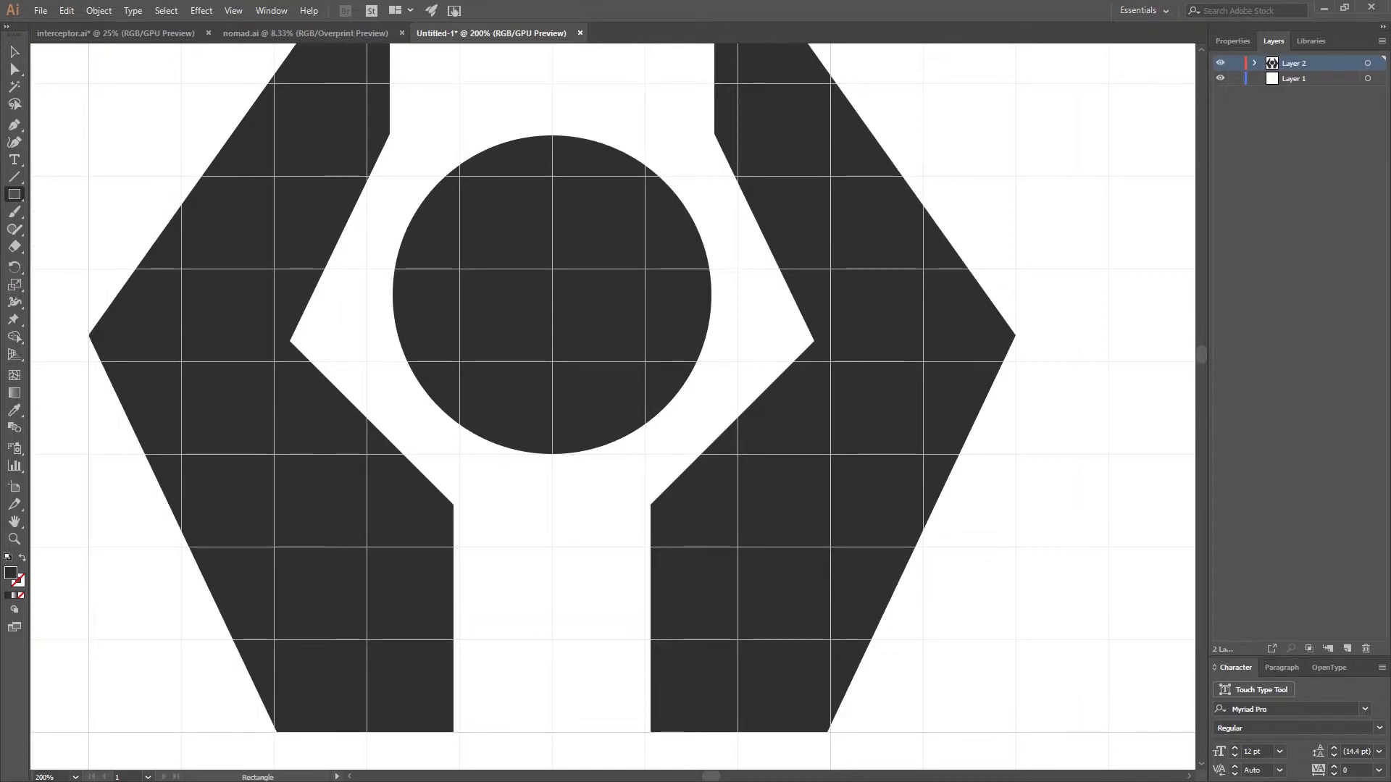
{"action": "left_click_drag", "start_coordinate": [552, 455], "coordinate": [604, 640]}
{"action": "key", "text": "v"}
{"action": "left_click_drag", "start_coordinate": [552, 454], "coordinate": [552, 550]}
{"action": "left_click_drag", "start_coordinate": [602, 736], "coordinate": [603, 731]}
{"action": "key", "text": "ctrl+shift+a"}
{"action": "left_click", "coordinate": [552, 544]}
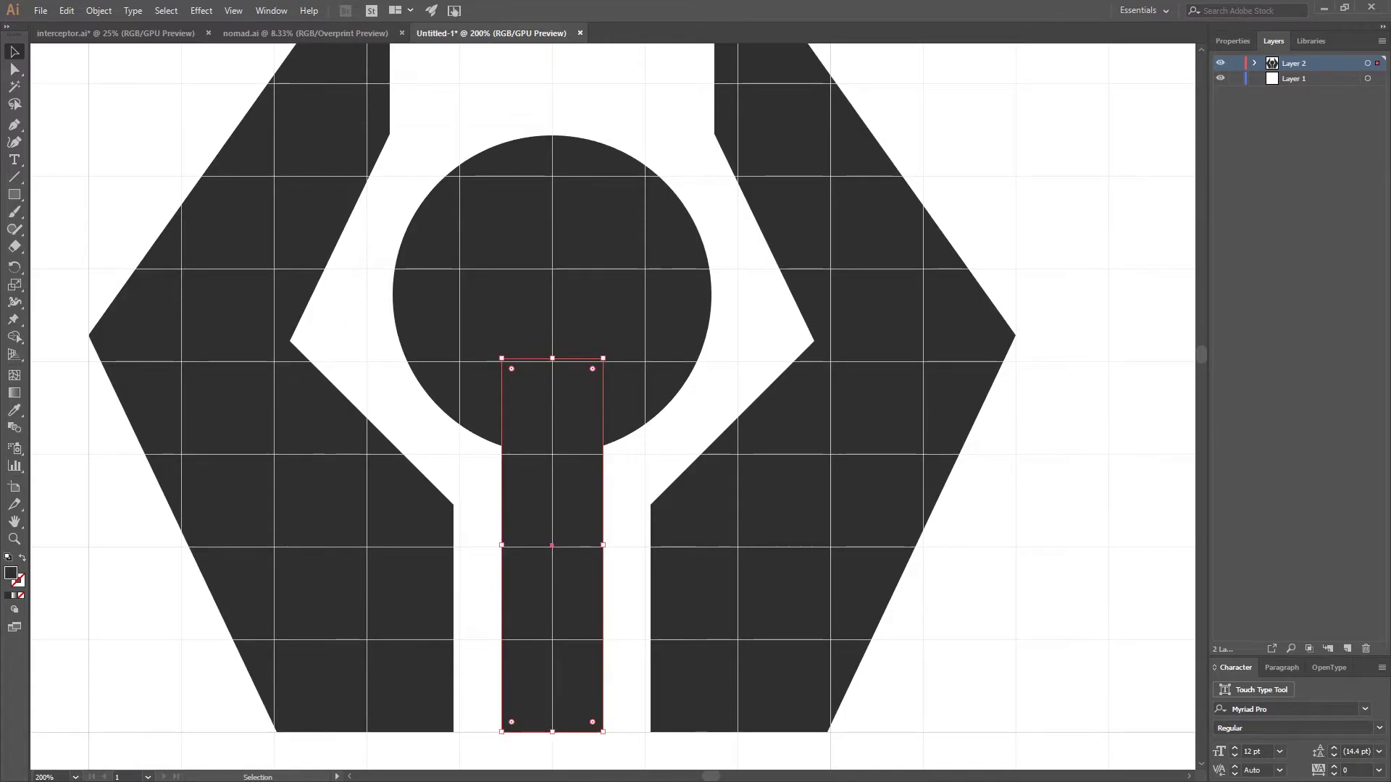
{"action": "left_click_drag", "start_coordinate": [603, 545], "coordinate": [619, 544]}
{"action": "key", "text": "ctrl+shift+a"}
Examine the ship's overall silhouette, with the circular core and stem between the two hull pieces
{"action": "scroll", "coordinate": [960, 496], "scroll_direction": "down", "scroll_amount": 2}
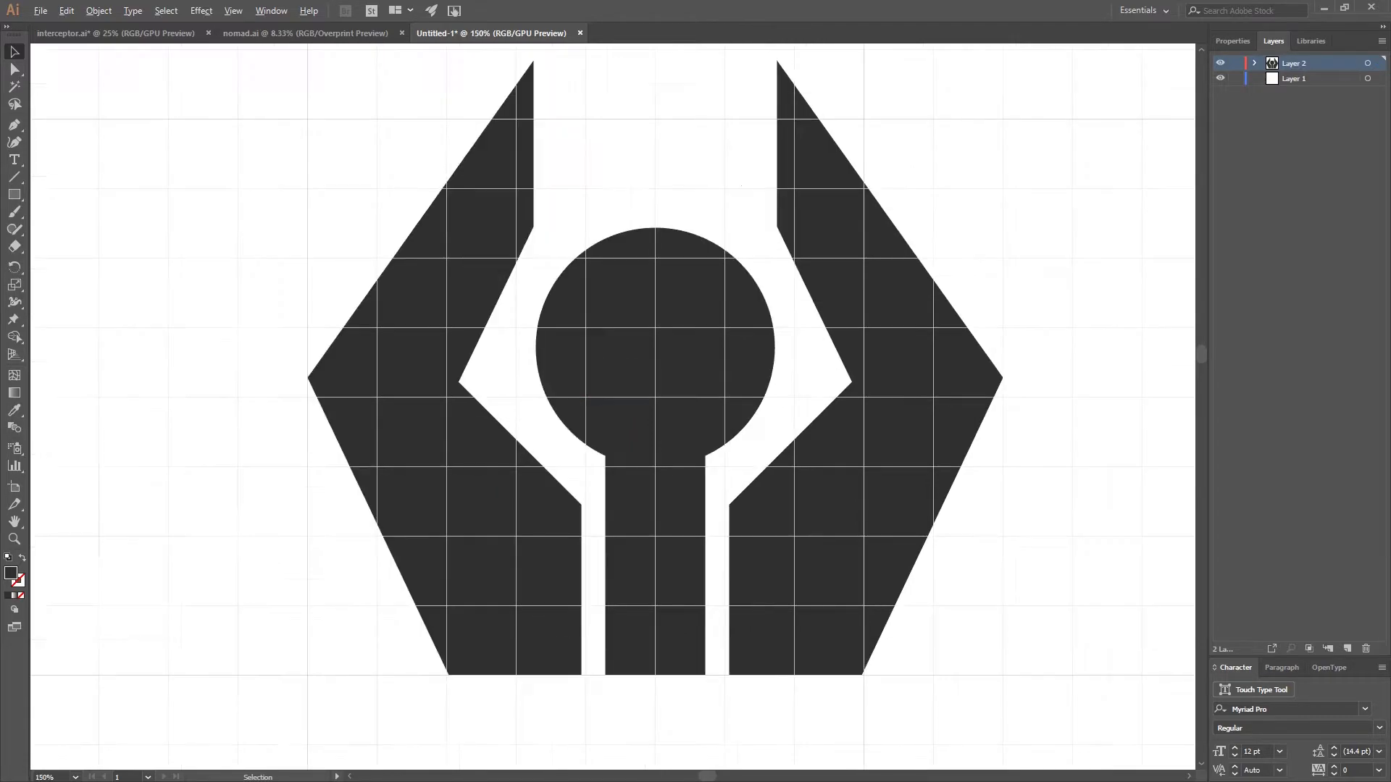
{"action": "scroll", "coordinate": [749, 585], "scroll_direction": "up", "scroll_amount": 2}
{"action": "scroll", "coordinate": [768, 551], "scroll_direction": "down", "scroll_amount": 3}
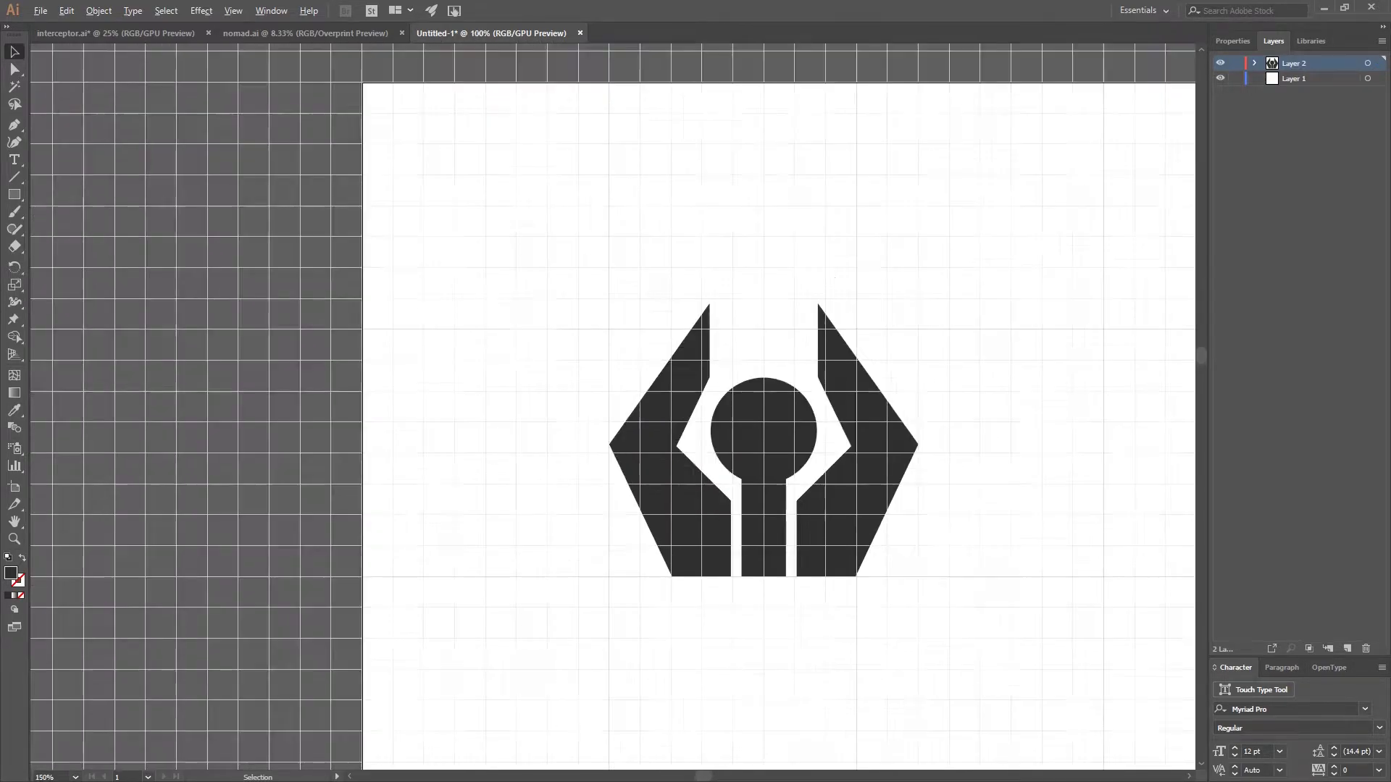
{"action": "scroll", "coordinate": [898, 436], "scroll_direction": "down", "scroll_amount": 1}
{"action": "scroll", "coordinate": [828, 554], "scroll_direction": "up", "scroll_amount": 3}
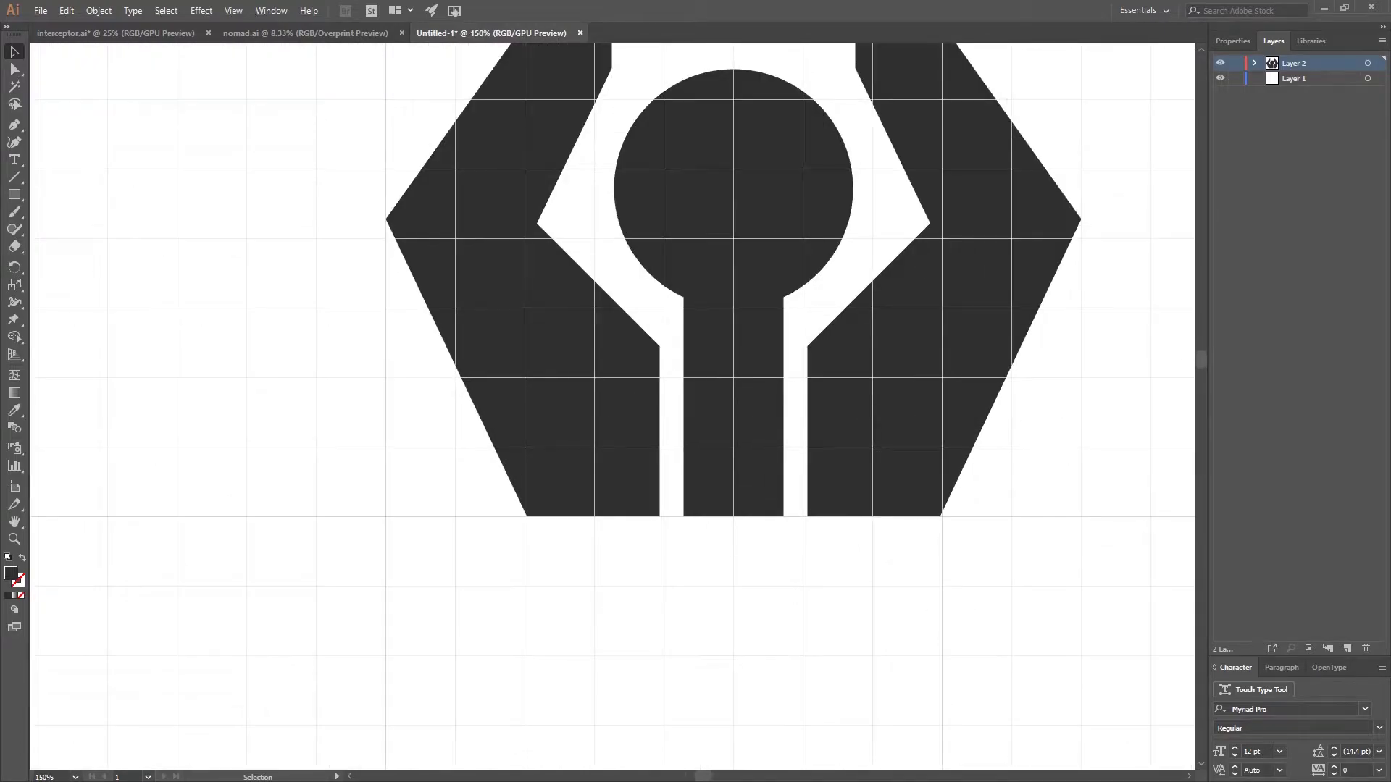
{"action": "key", "text": "ctrl+minus"}
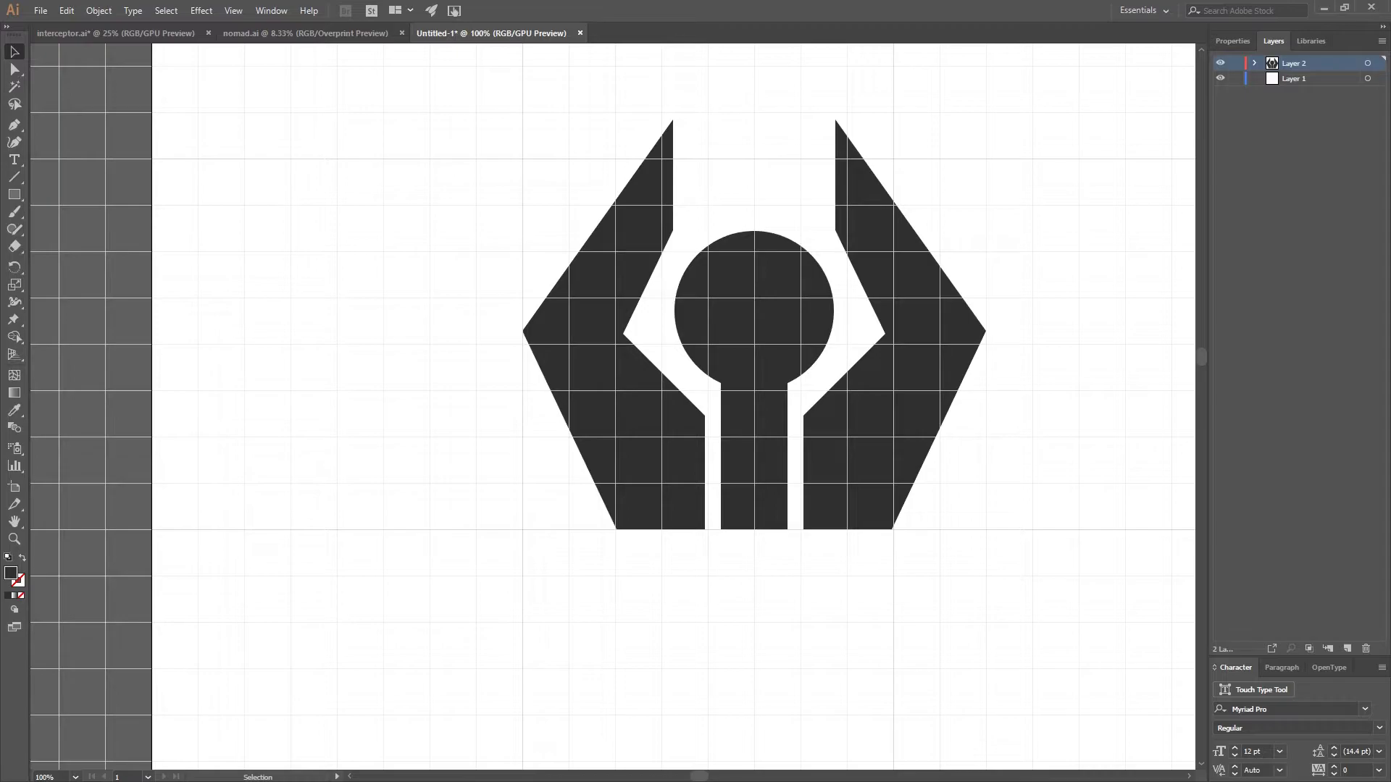
{"action": "scroll", "coordinate": [754, 534], "scroll_direction": "up", "scroll_amount": 1}
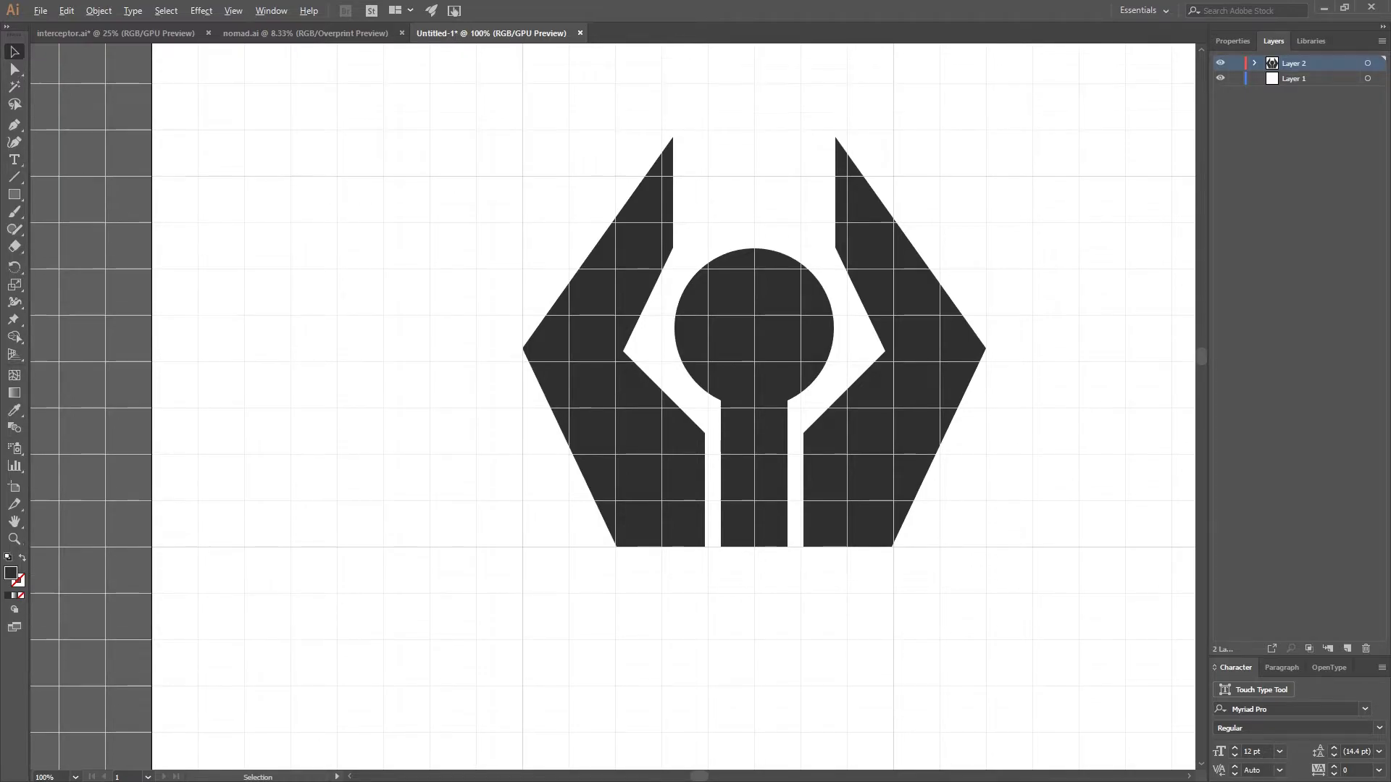
{"action": "scroll", "coordinate": [754, 534], "scroll_direction": "up", "scroll_amount": 1}
Cut off the stem's bottom-right corner diagonally by adding an anchor point on each adjoining edge and removing the corner point
{"action": "left_click", "coordinate": [755, 521]}
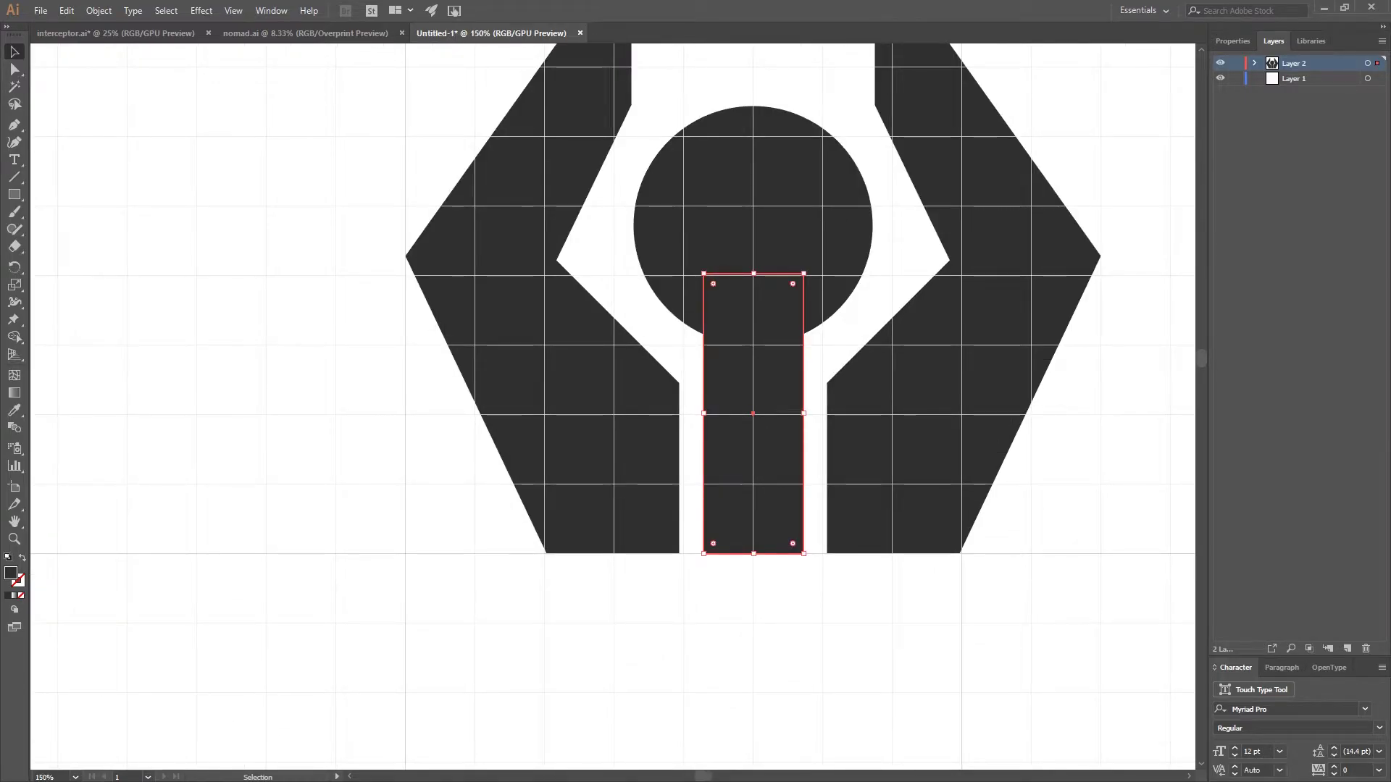
{"action": "key", "text": "ctrl+equal"}
{"action": "key", "text": "ctrl+equal"}
{"action": "key", "text": "p"}
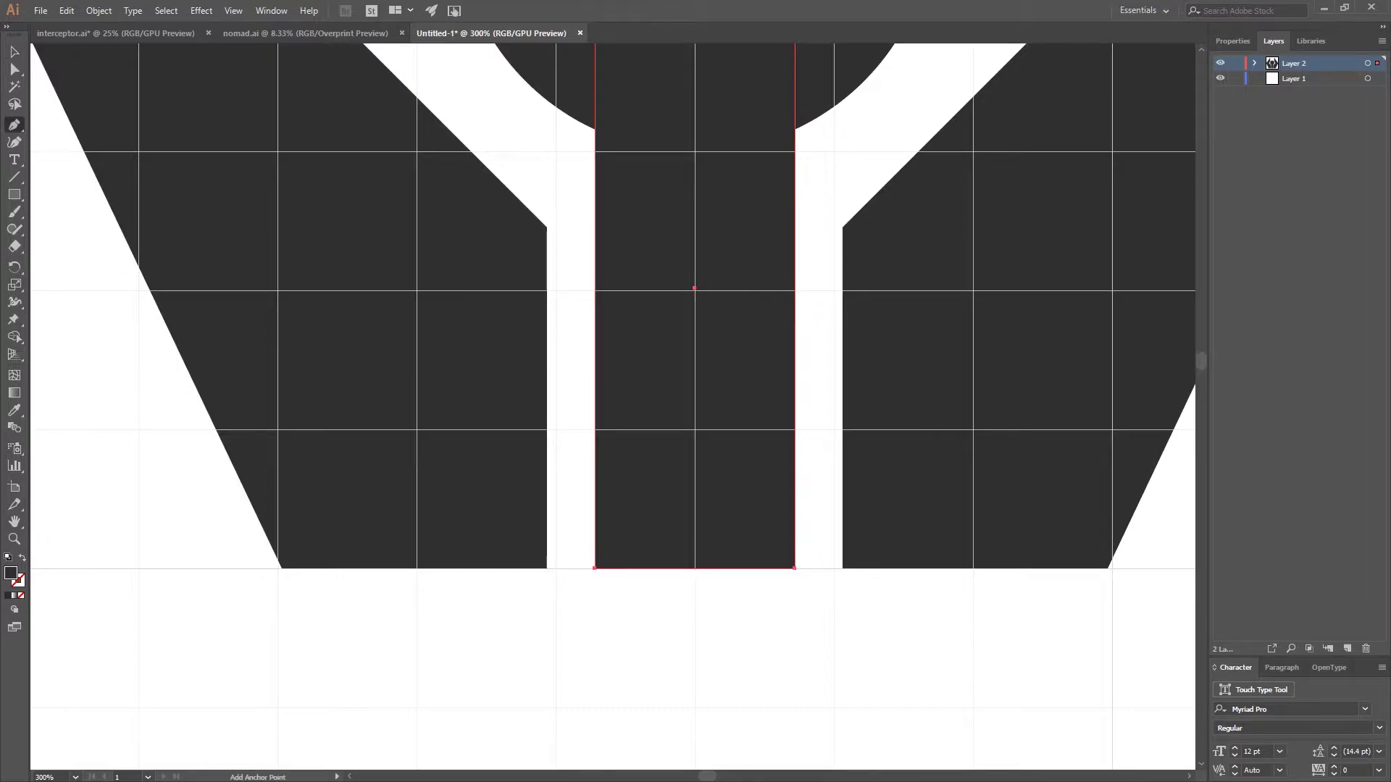
{"action": "left_click", "coordinate": [763, 568]}
{"action": "left_click", "coordinate": [795, 524]}
{"action": "left_click", "coordinate": [795, 568]}
{"action": "key", "text": "v"}
{"action": "key", "text": "ctrl+shift+a"}
Cut off the stem's bottom-left corner diagonally to match the opposite side, and deselect the stem
{"action": "scroll", "coordinate": [706, 558], "scroll_direction": "down", "scroll_amount": 1}
{"action": "scroll", "coordinate": [722, 555], "scroll_direction": "up", "scroll_amount": 2}
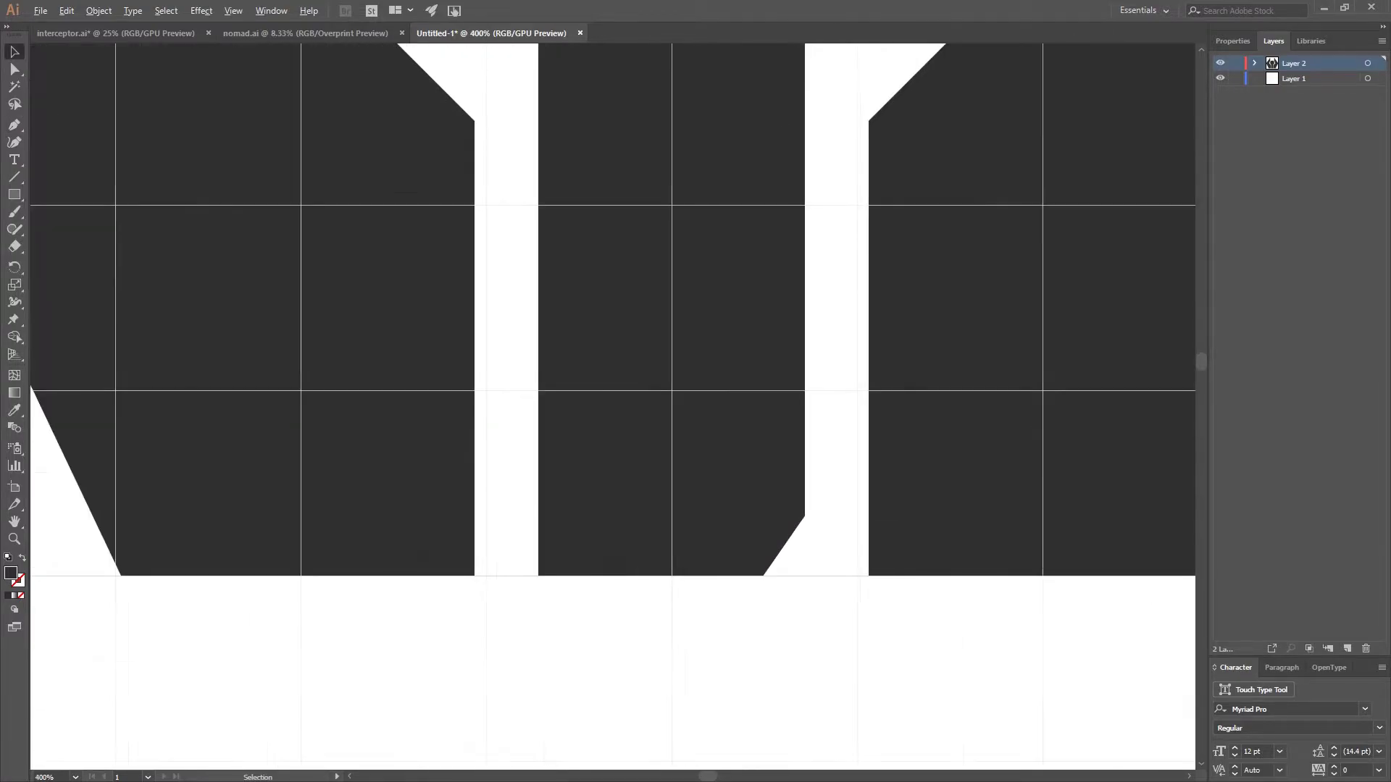
{"action": "key", "text": "p"}
{"action": "key", "text": "v"}
{"action": "left_click", "coordinate": [723, 555]}
{"action": "key", "text": "p"}
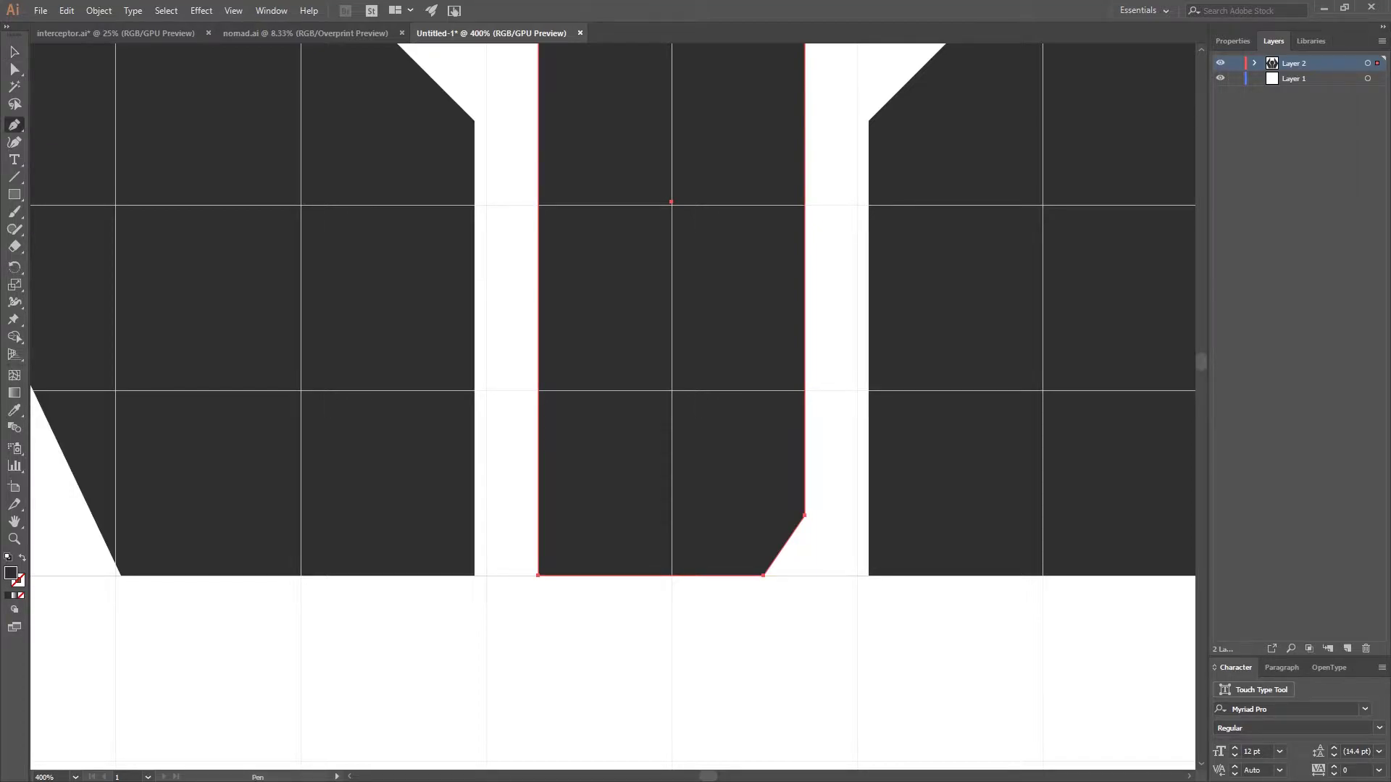
{"action": "key", "text": "plus"}
{"action": "left_click", "coordinate": [537, 520]}
{"action": "key", "text": "plus"}
{"action": "key", "text": "p"}
{"action": "key", "text": "p"}
{"action": "left_click", "coordinate": [538, 576]}
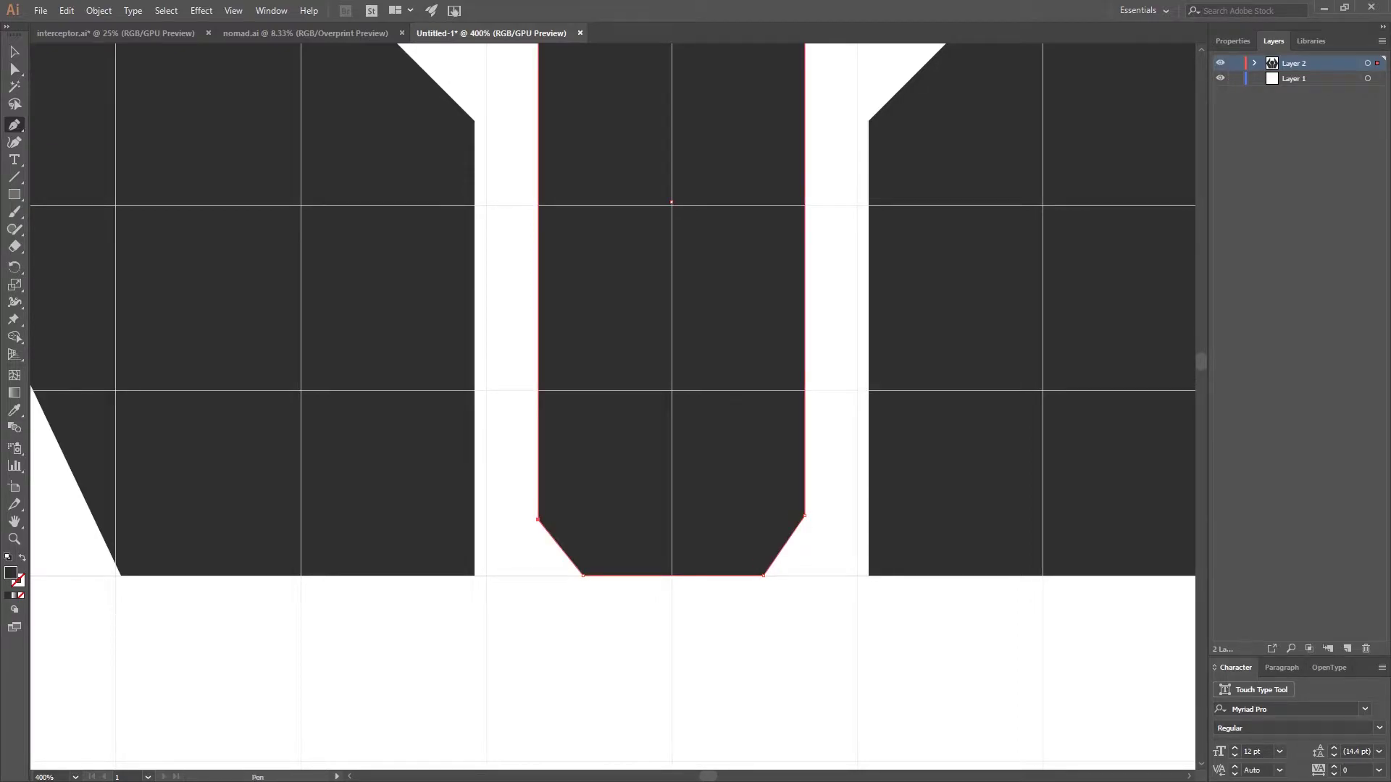
{"action": "key", "text": "v"}
{"action": "key", "text": "ctrl+shift+a"}
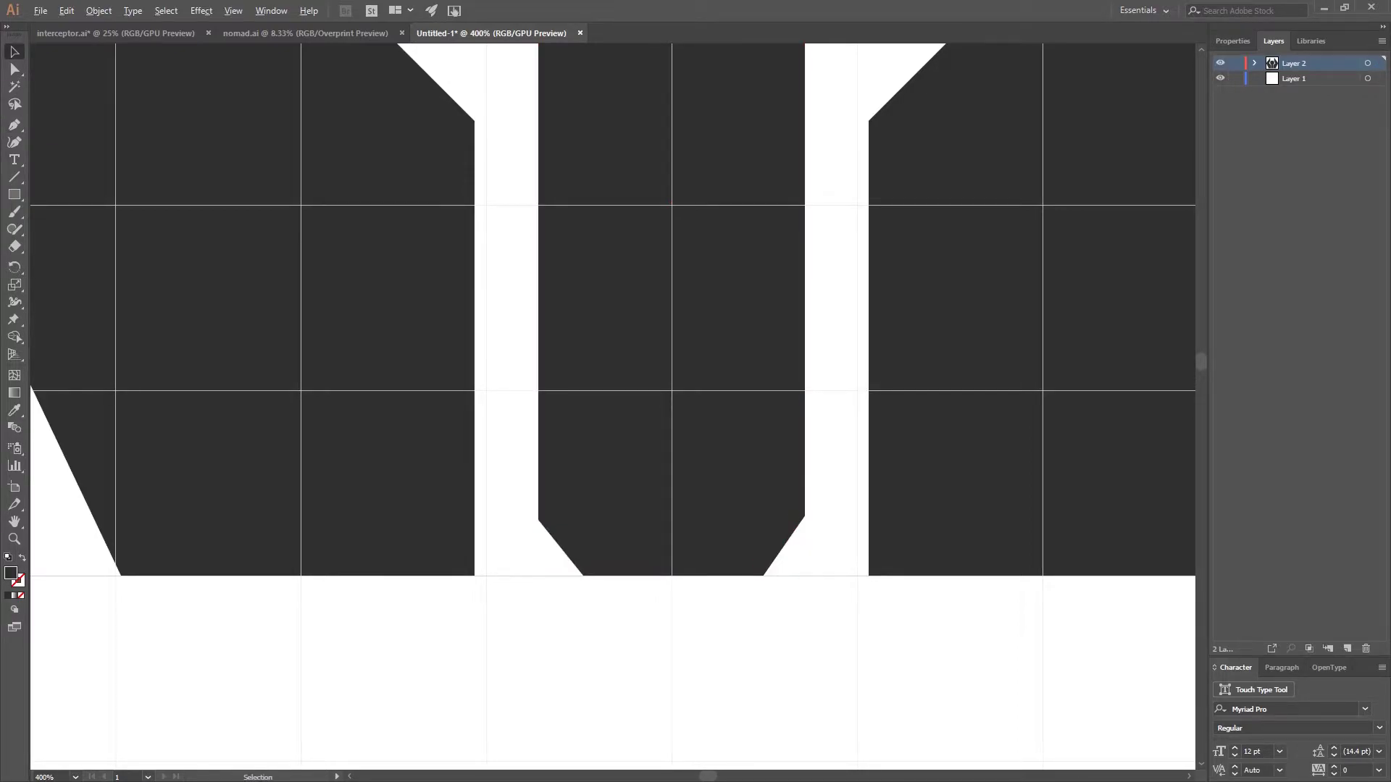
Examine the chamfered stem, the circular core and the gaps between them and the hull pieces
{"action": "scroll", "coordinate": [770, 560], "scroll_direction": "down", "scroll_amount": 3}
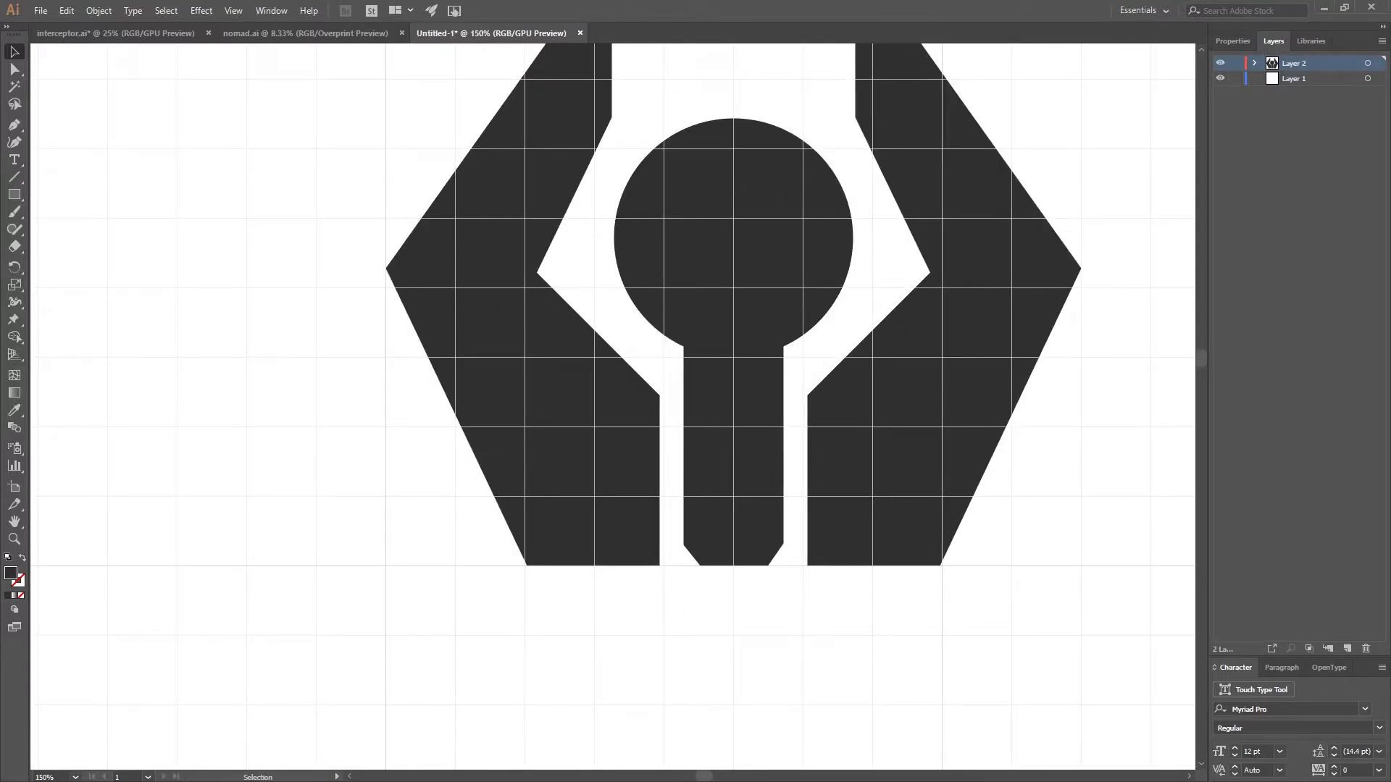
{"action": "key", "text": "ctrl+minus"}
{"action": "key", "text": "ctrl+minus"}
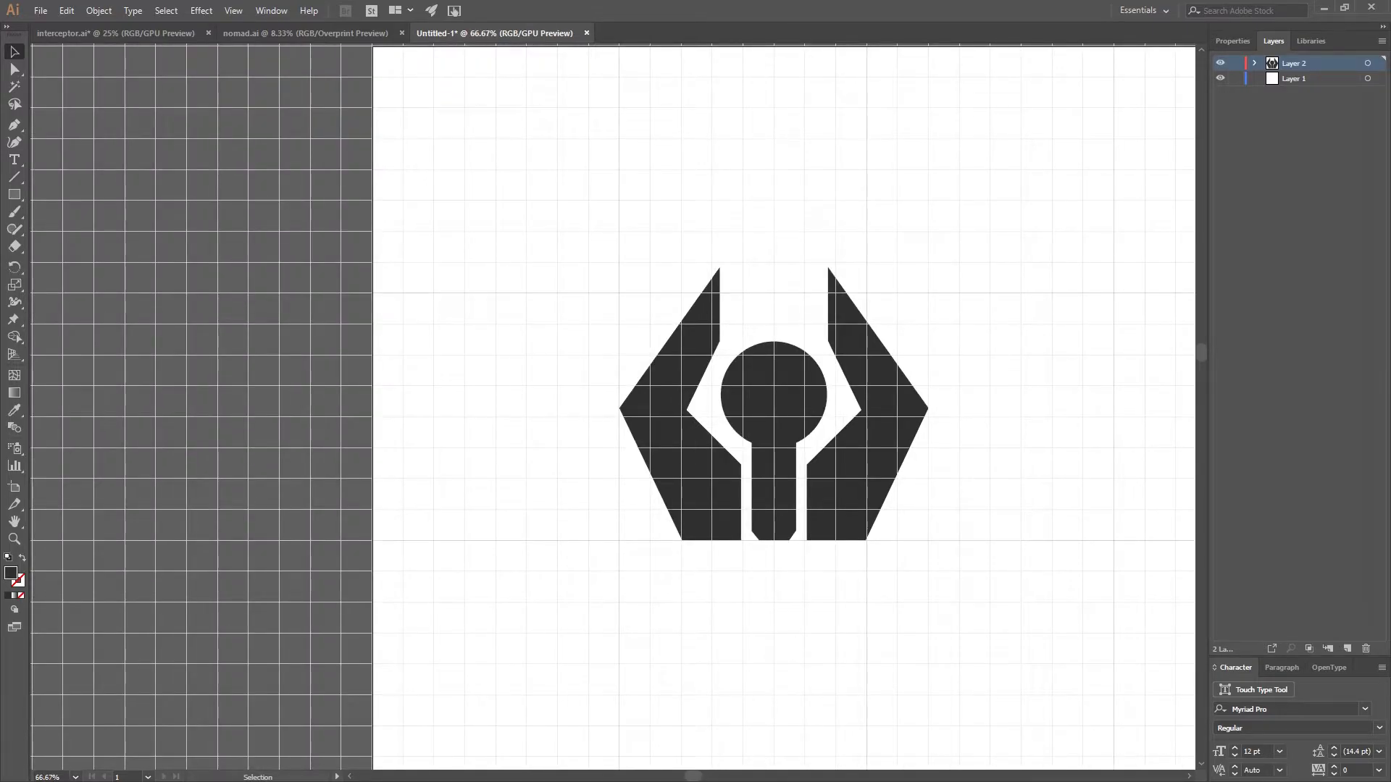
{"action": "key", "text": "ctrl+plus"}
{"action": "key", "text": "ctrl+plus"}
{"action": "key", "text": "ctrl+plus"}
{"action": "key", "text": "ctrl+plus"}
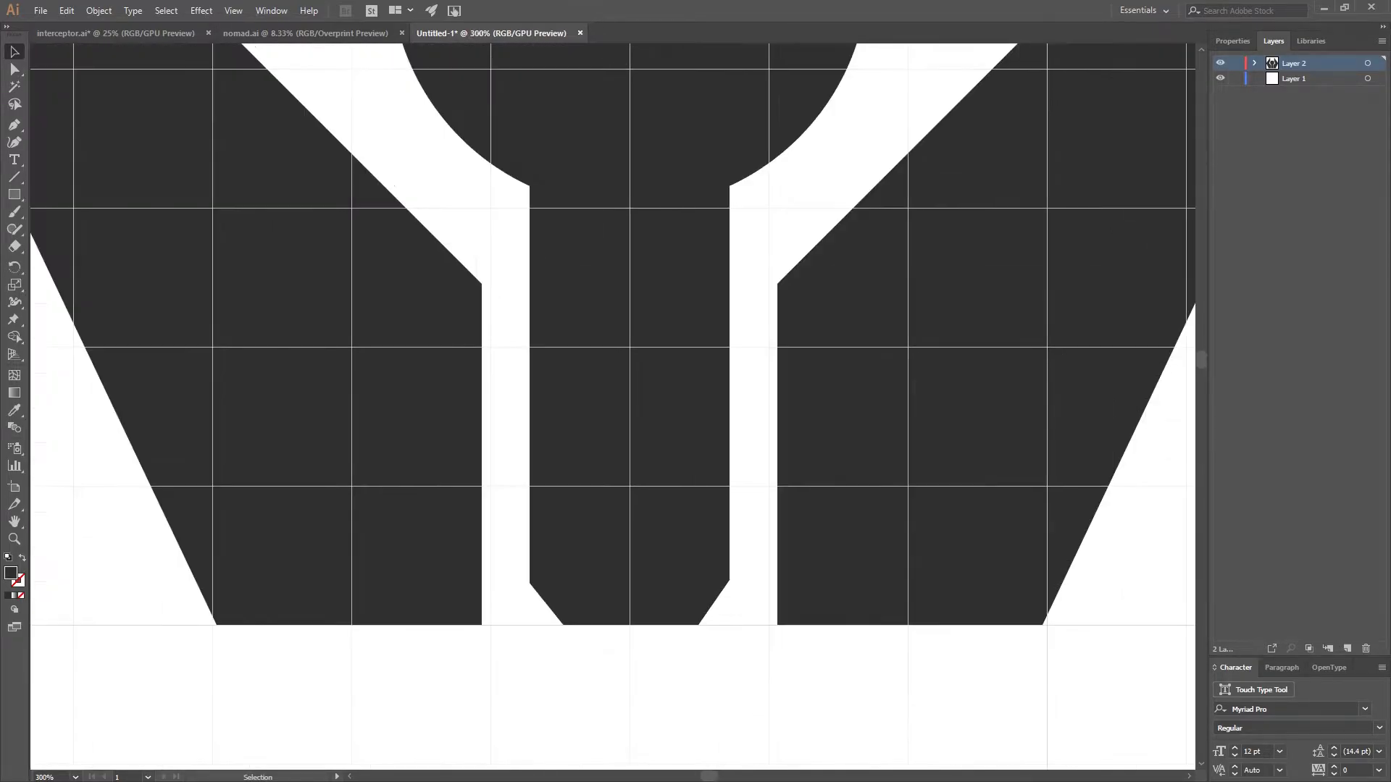
{"action": "scroll", "coordinate": [661, 513], "scroll_direction": "up", "scroll_amount": 2}
{"action": "scroll", "coordinate": [660, 513], "scroll_direction": "down", "scroll_amount": 3}
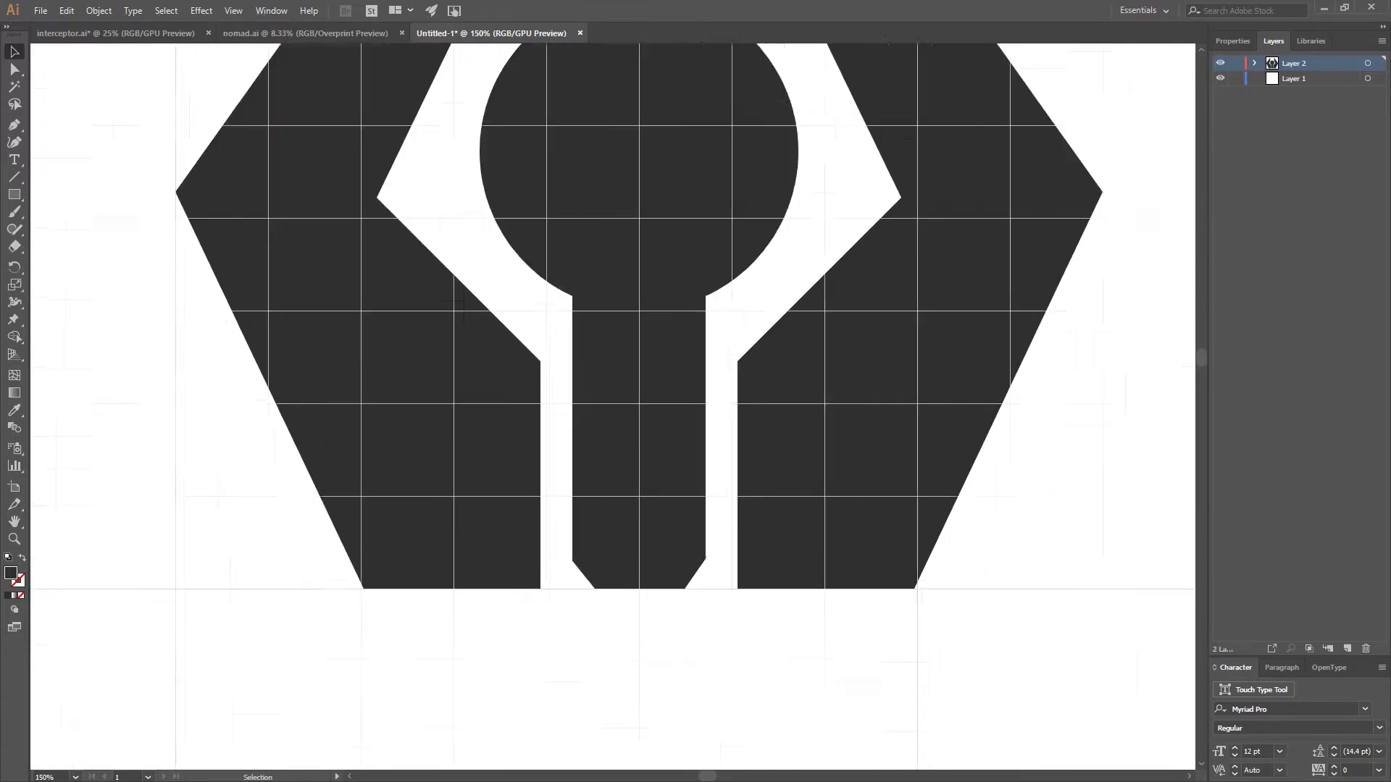
{"action": "scroll", "coordinate": [690, 545], "scroll_direction": "up", "scroll_amount": 2}
{"action": "scroll", "coordinate": [689, 545], "scroll_direction": "up", "scroll_amount": 2}
{"action": "scroll", "coordinate": [841, 305], "scroll_direction": "down", "scroll_amount": 2}
{"action": "scroll", "coordinate": [842, 305], "scroll_direction": "up", "scroll_amount": 3}
{"action": "key", "text": "ctrl+minus"}
{"action": "key", "text": "ctrl+plus"}
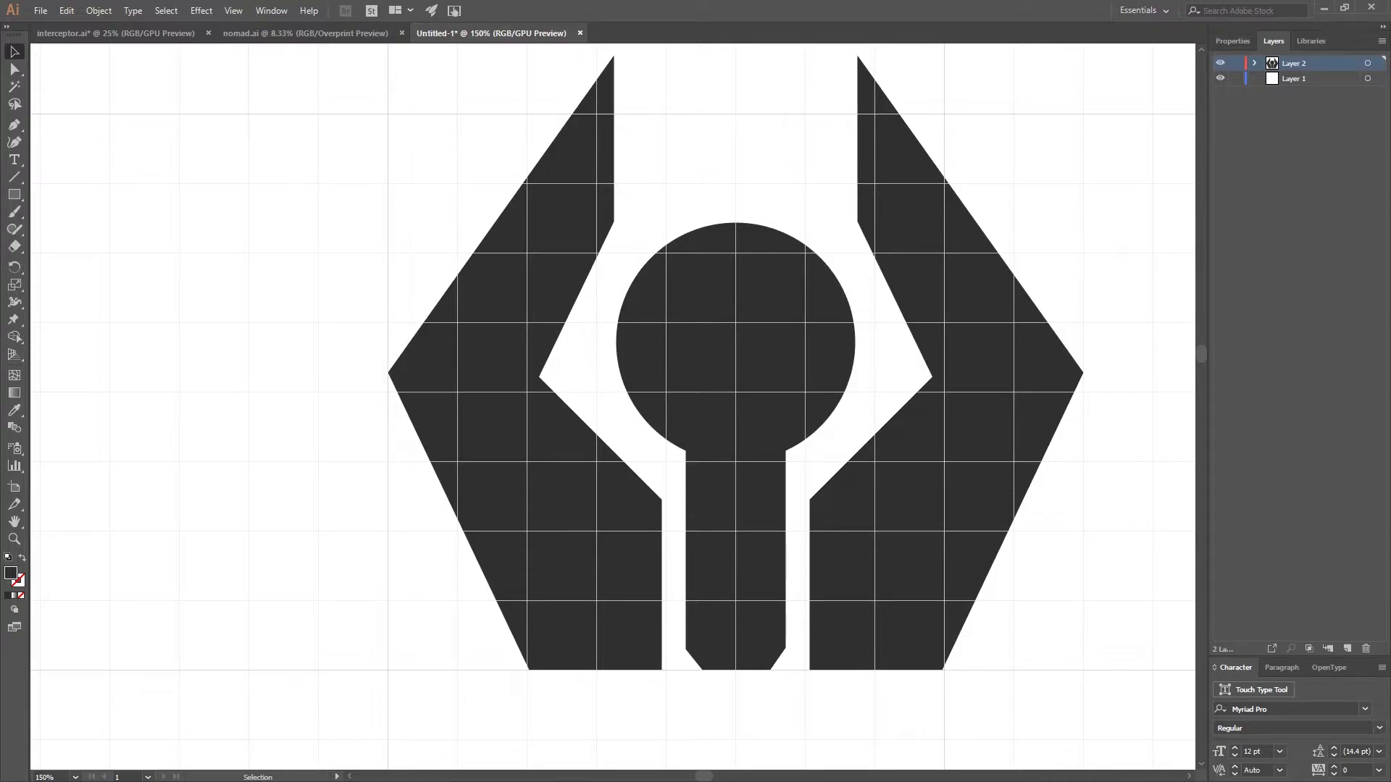
{"action": "scroll", "coordinate": [1023, 376], "scroll_direction": "down", "scroll_amount": 3}
{"action": "scroll", "coordinate": [1094, 308], "scroll_direction": "up", "scroll_amount": 2}
{"action": "scroll", "coordinate": [912, 408], "scroll_direction": "up", "scroll_amount": 1}
{"action": "scroll", "coordinate": [913, 408], "scroll_direction": "up", "scroll_amount": 1}
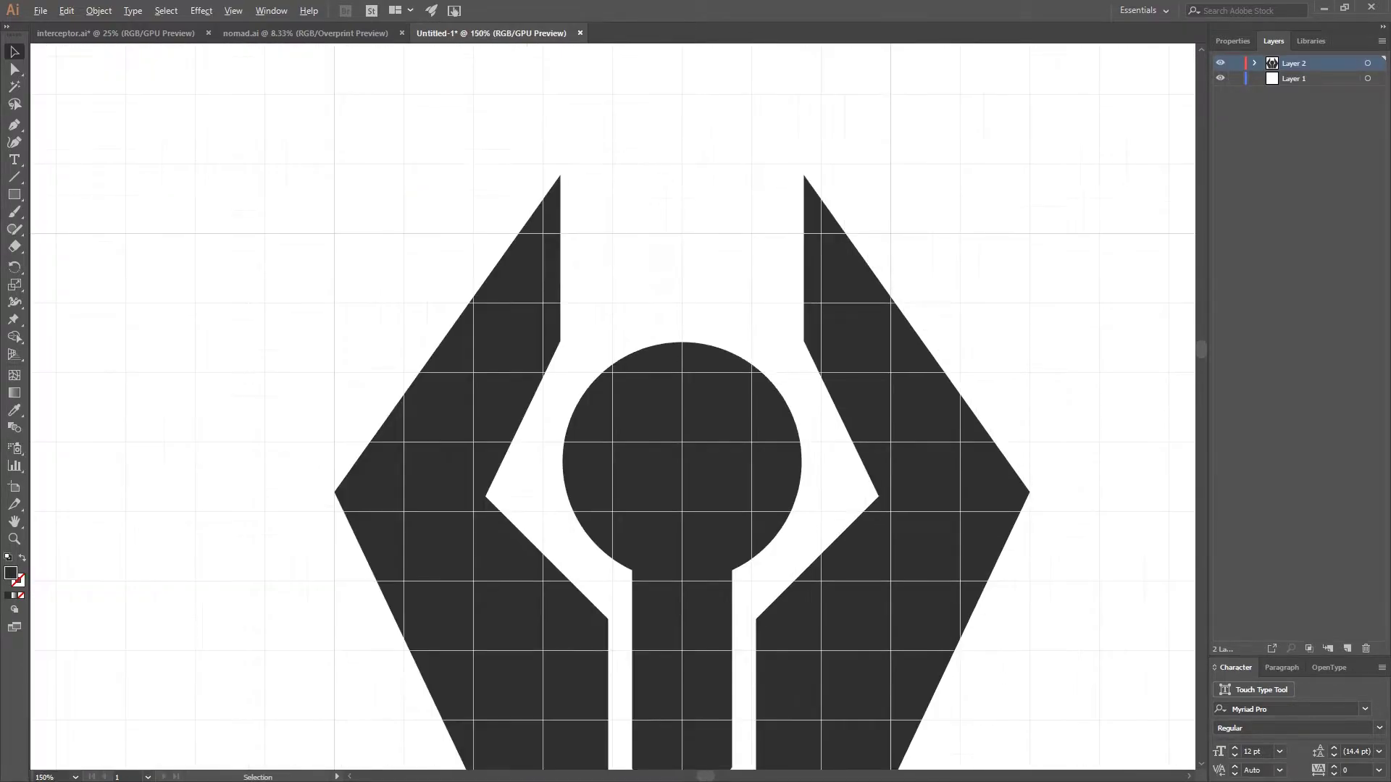
{"action": "scroll", "coordinate": [612, 405], "scroll_direction": "down", "scroll_amount": 2}
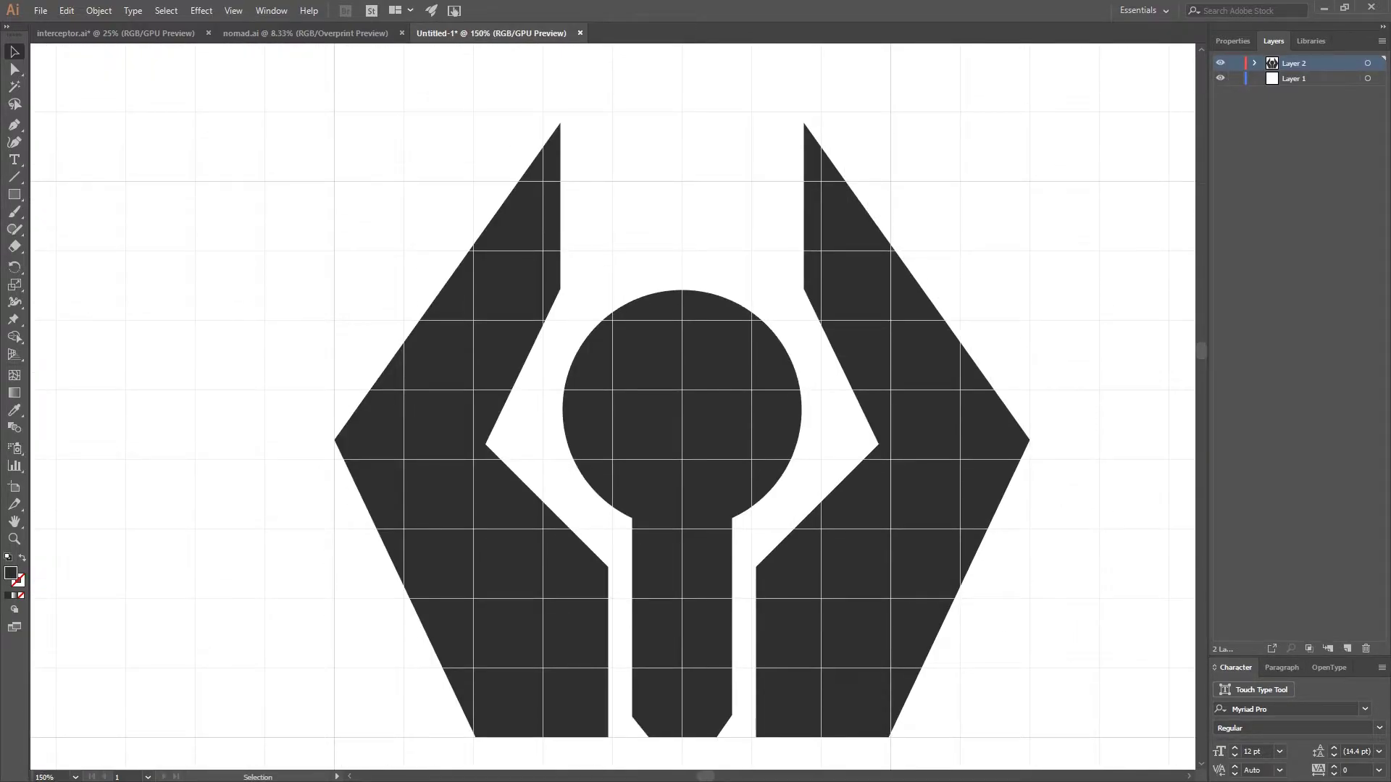
{"action": "scroll", "coordinate": [613, 406], "scroll_direction": "up", "scroll_amount": 2}
{"action": "key", "text": "ctrl+plus"}
{"action": "key", "text": "ctrl+plus"}
{"action": "key", "text": "ctrl+minus"}
{"action": "key", "text": "ctrl+minus"}
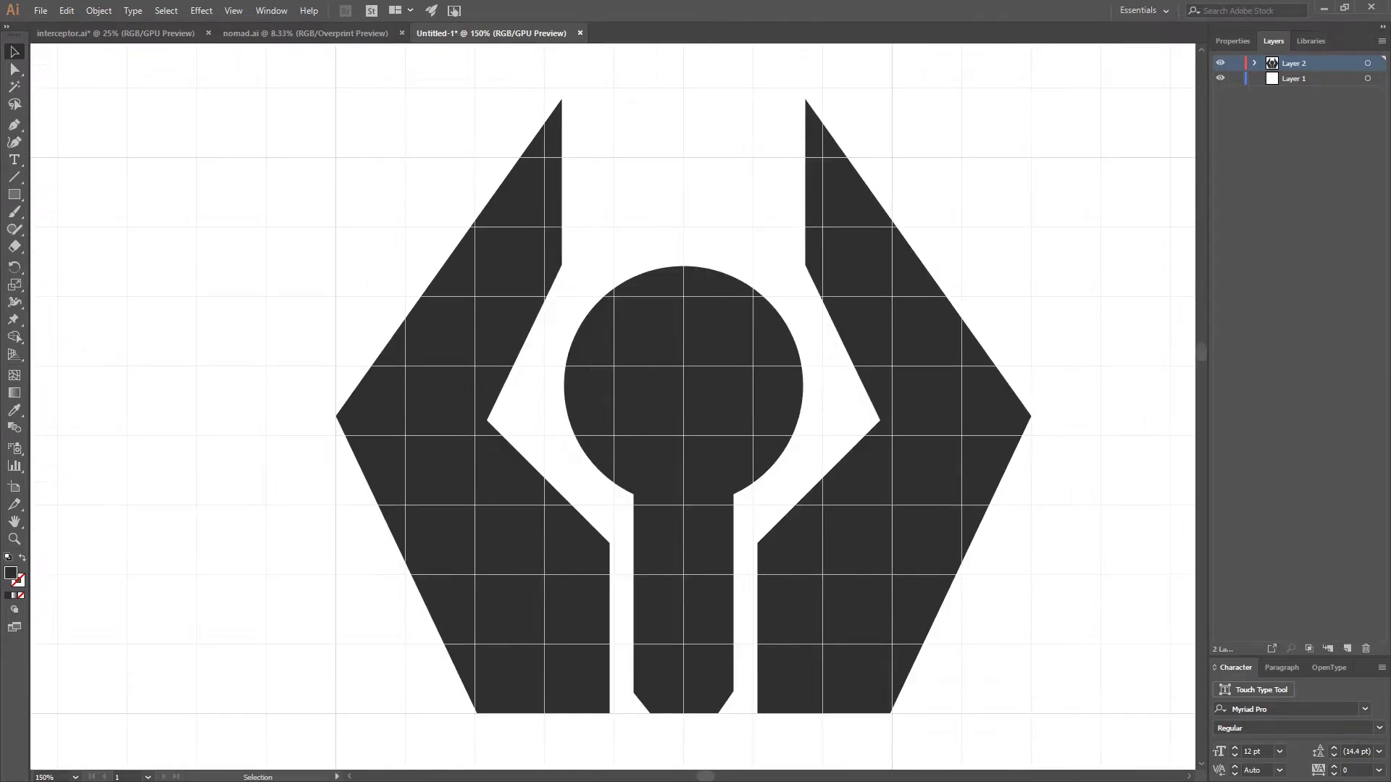
{"action": "key", "text": "ctrl+plus"}
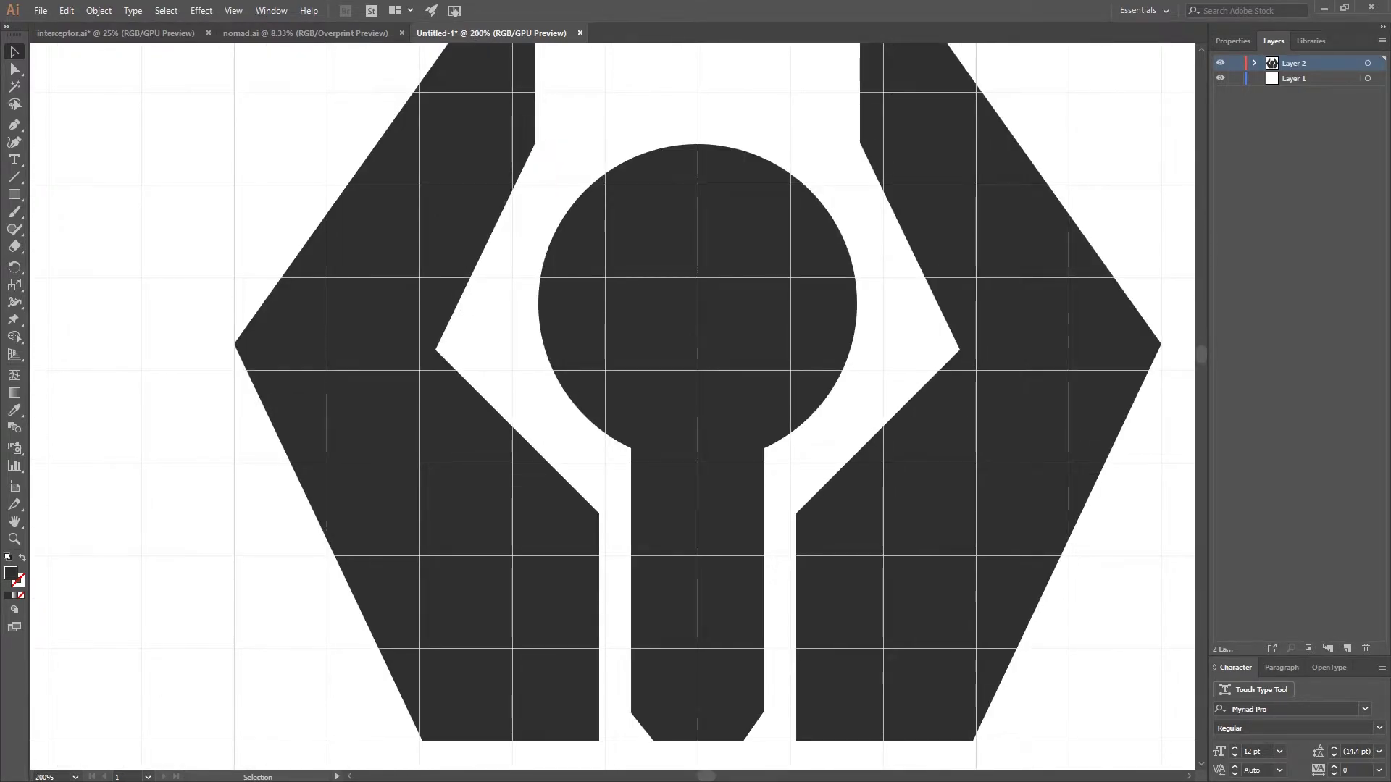
Change the fill colour to a darker, near-black grey with nothing selected
{"action": "key", "text": "v"}
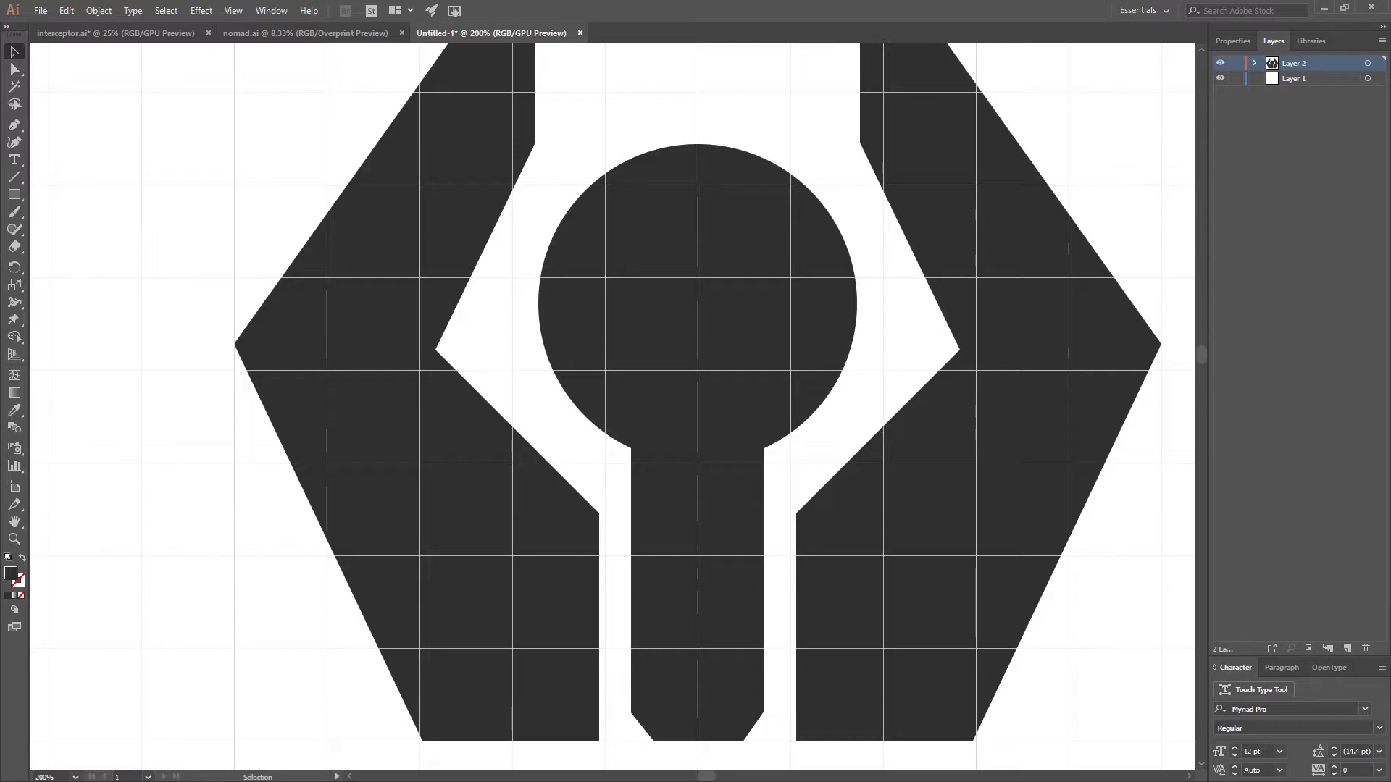
{"action": "double_click", "coordinate": [10, 573]}
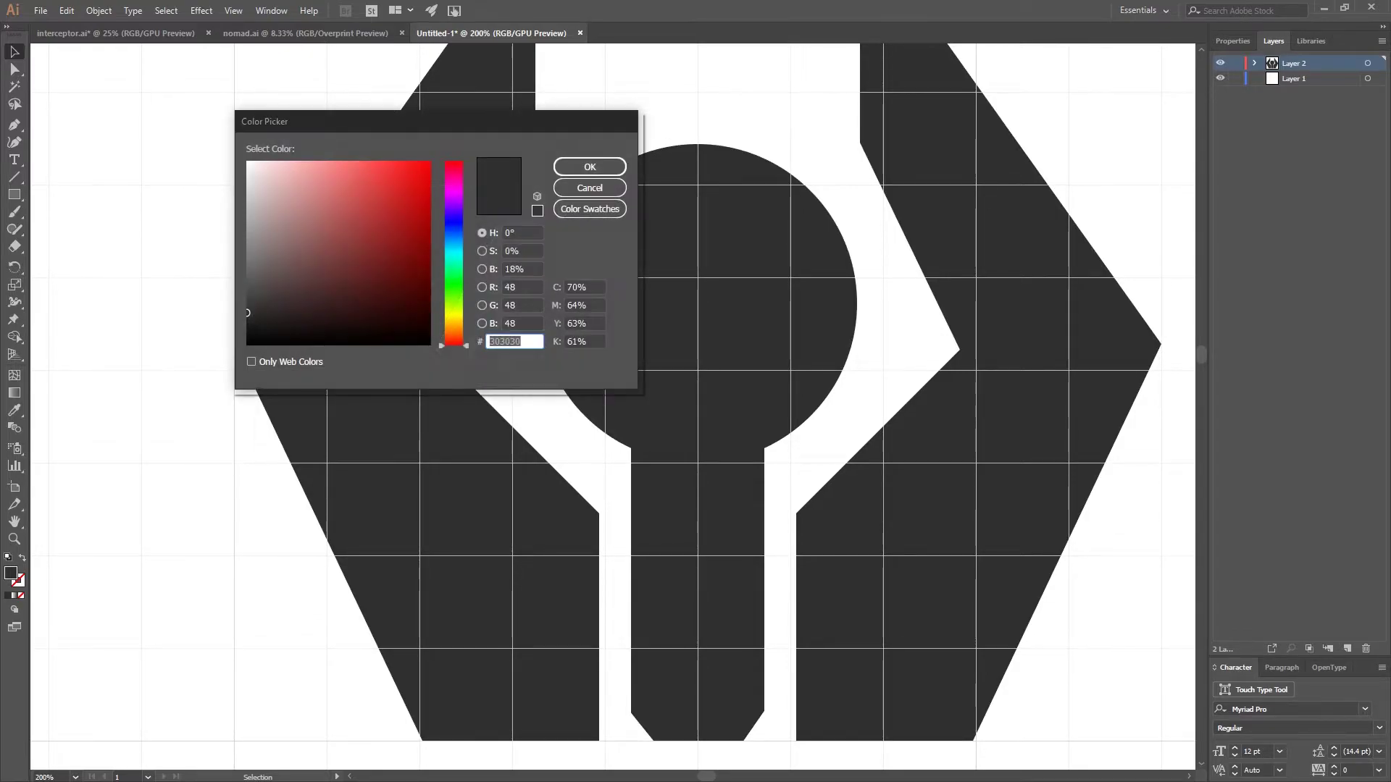
{"action": "key", "text": "Return"}
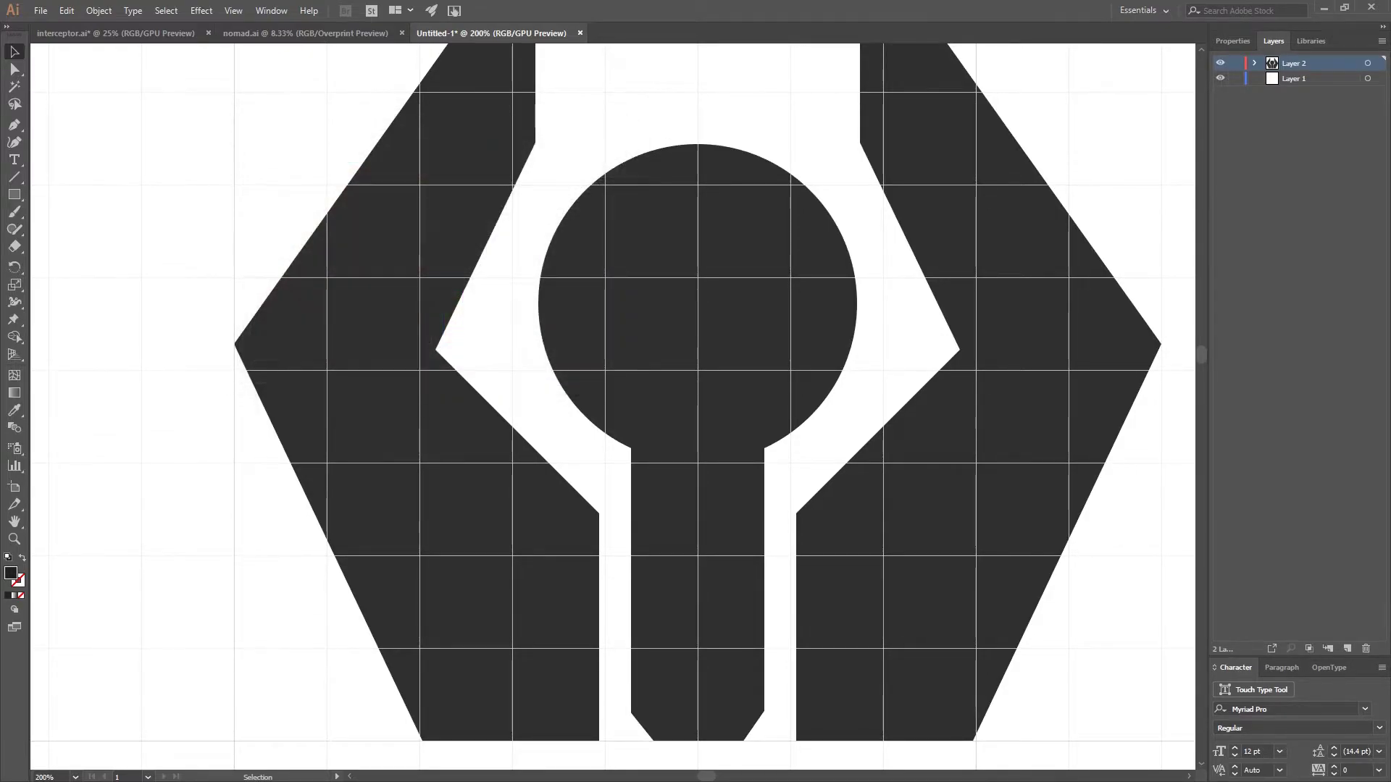
Create a new layer and place it between Layer 2 and Layer 1
{"action": "key", "text": "p"}
{"action": "key", "text": "ctrl+l"}
{"action": "left_click_drag", "start_coordinate": [1304, 63], "coordinate": [1304, 85]}
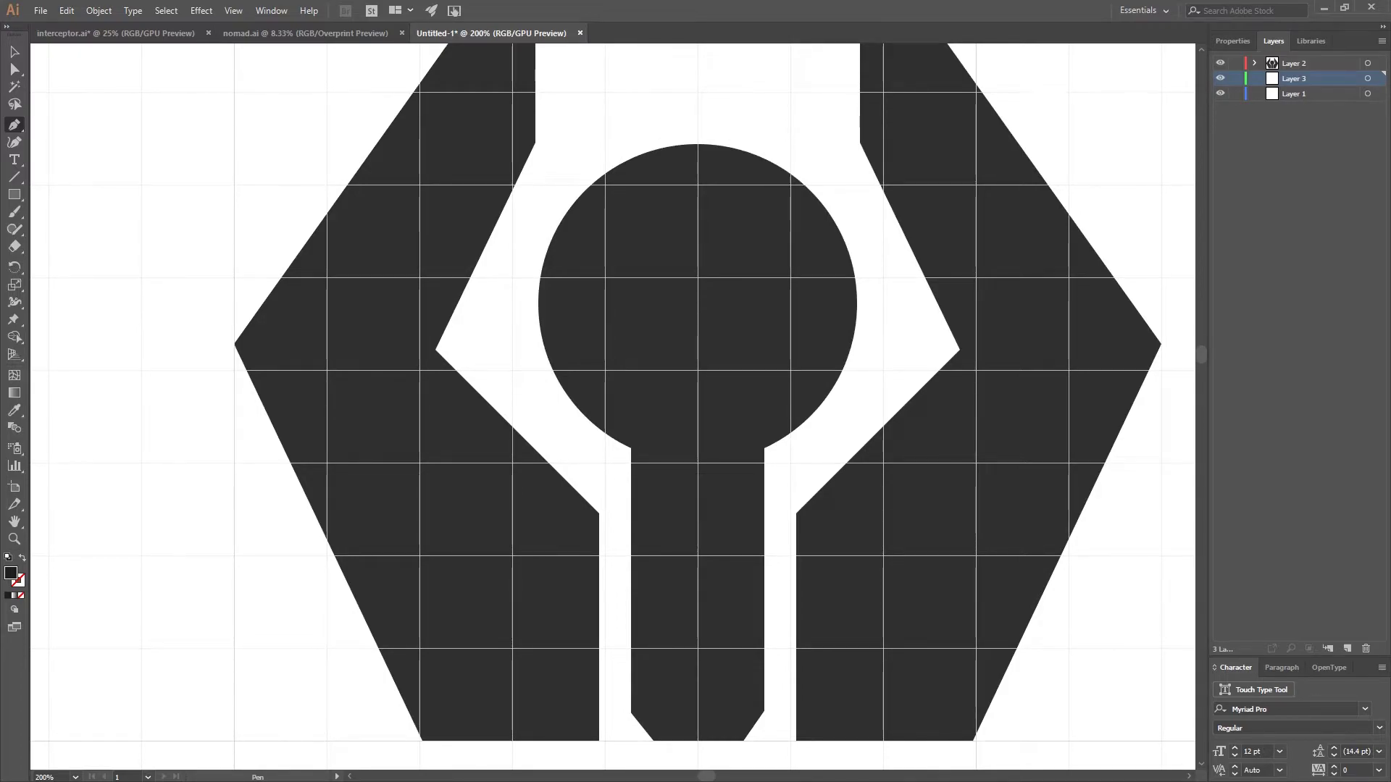
Draw a bent panel outline with the Pen tool, filling the left gap between hull and stem and tucked under both, up to the circle
{"action": "scroll", "coordinate": [612, 393], "scroll_direction": "down", "scroll_amount": 2}
{"action": "scroll", "coordinate": [613, 406], "scroll_direction": "down", "scroll_amount": 1}
{"action": "left_click", "coordinate": [631, 639]}
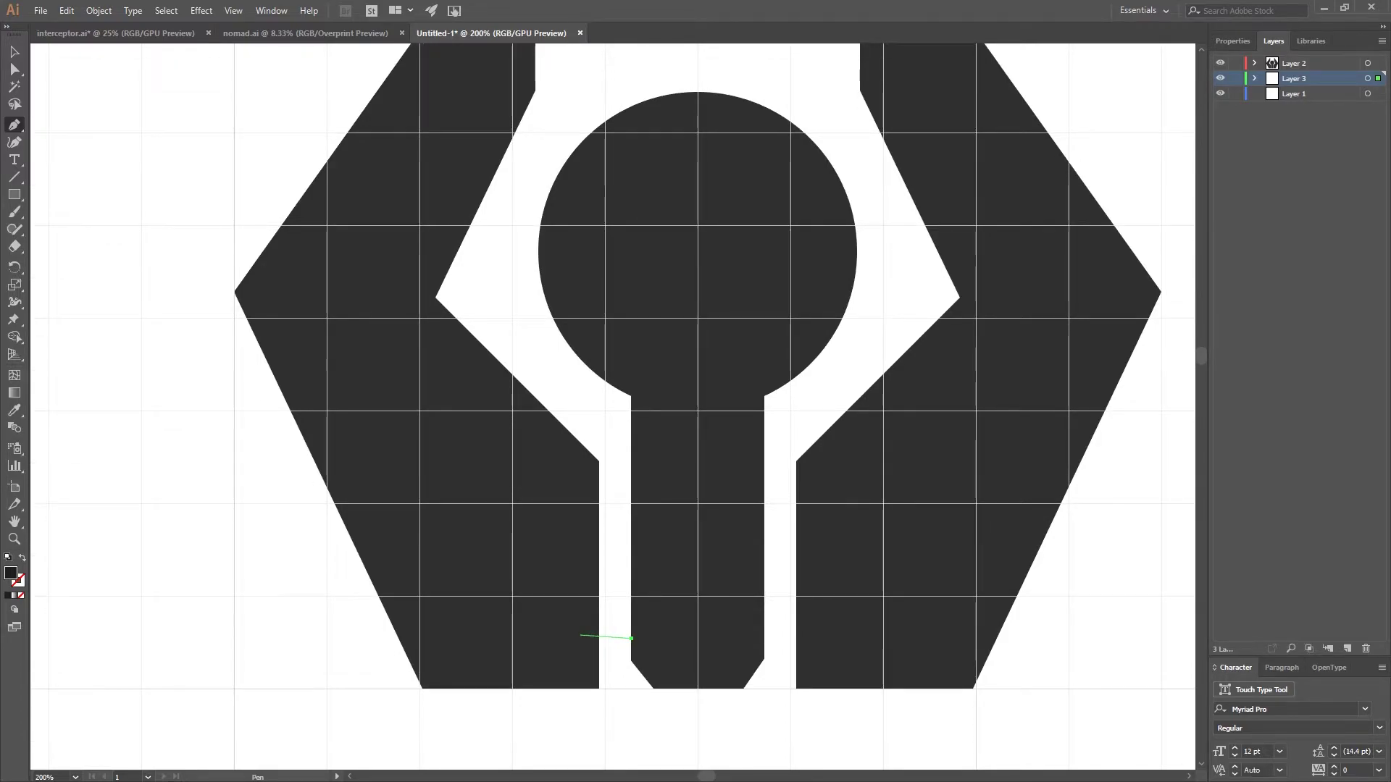
{"action": "left_click", "coordinate": [589, 639]}
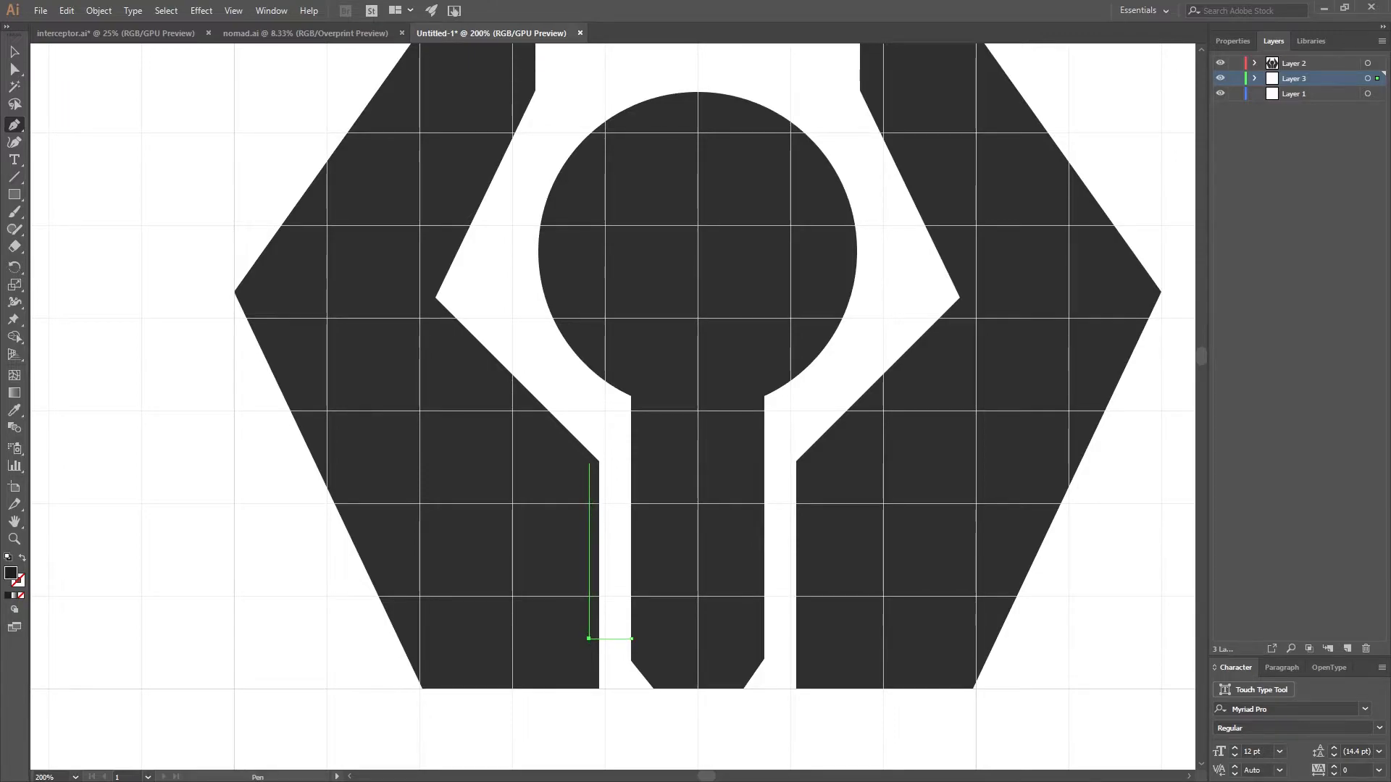
{"action": "left_click", "coordinate": [589, 462]}
{"action": "left_click", "coordinate": [515, 389]}
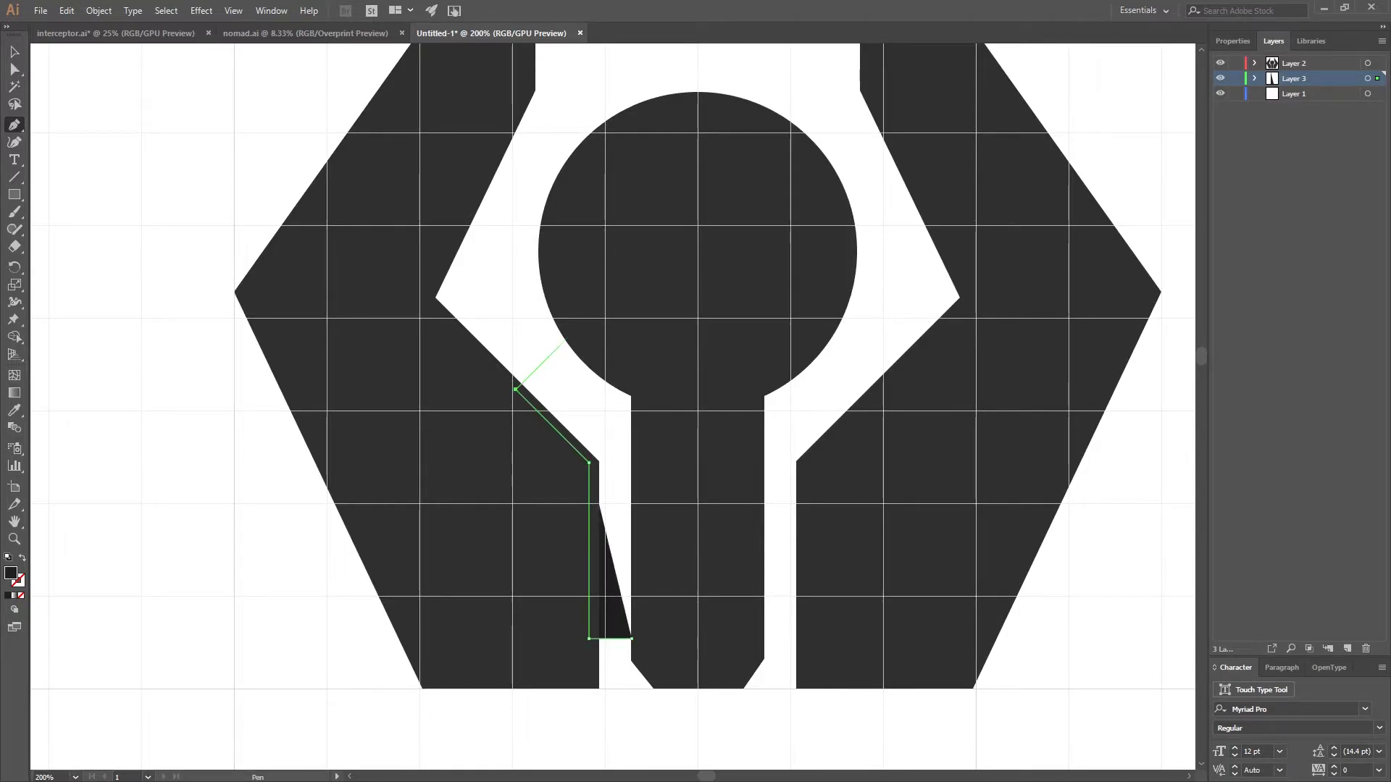
{"action": "left_click", "coordinate": [570, 336]}
{"action": "left_click", "coordinate": [658, 347]}
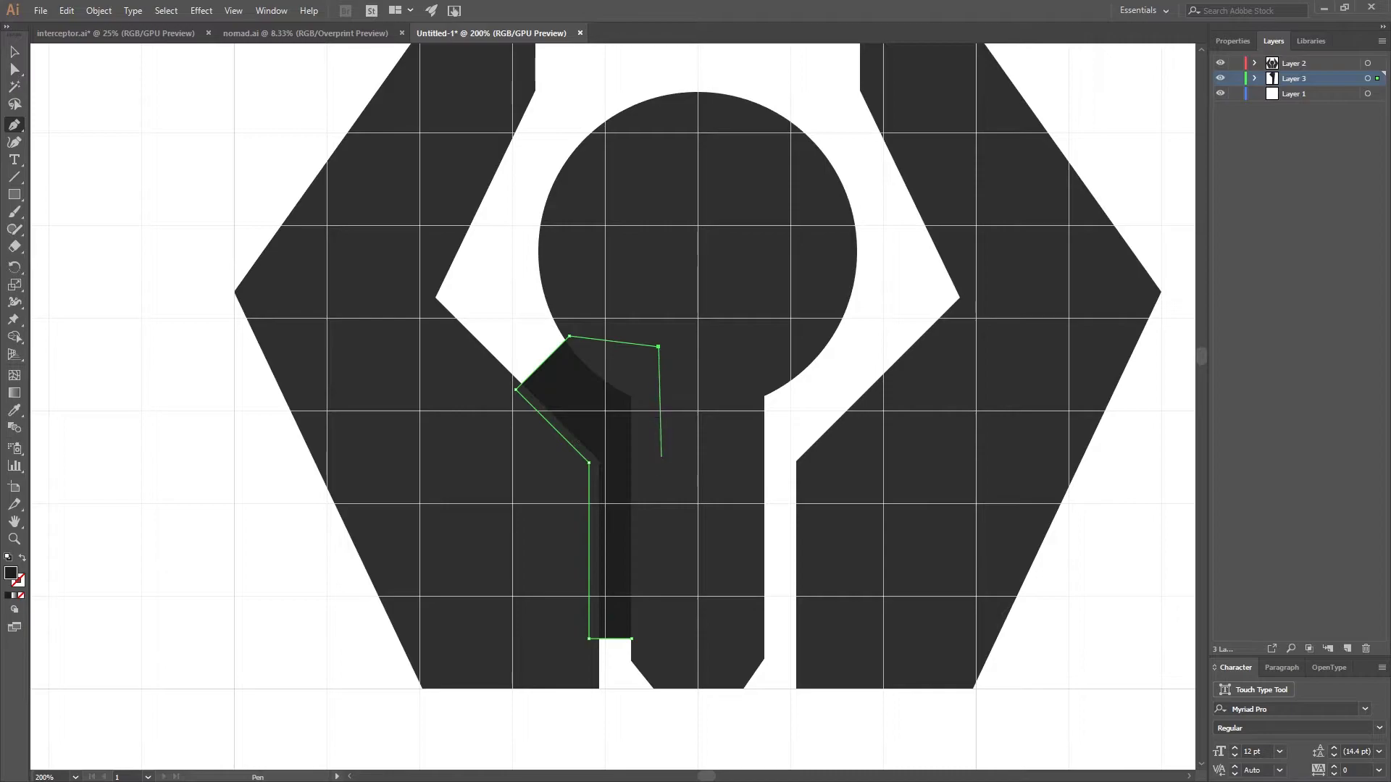
{"action": "left_click", "coordinate": [655, 641]}
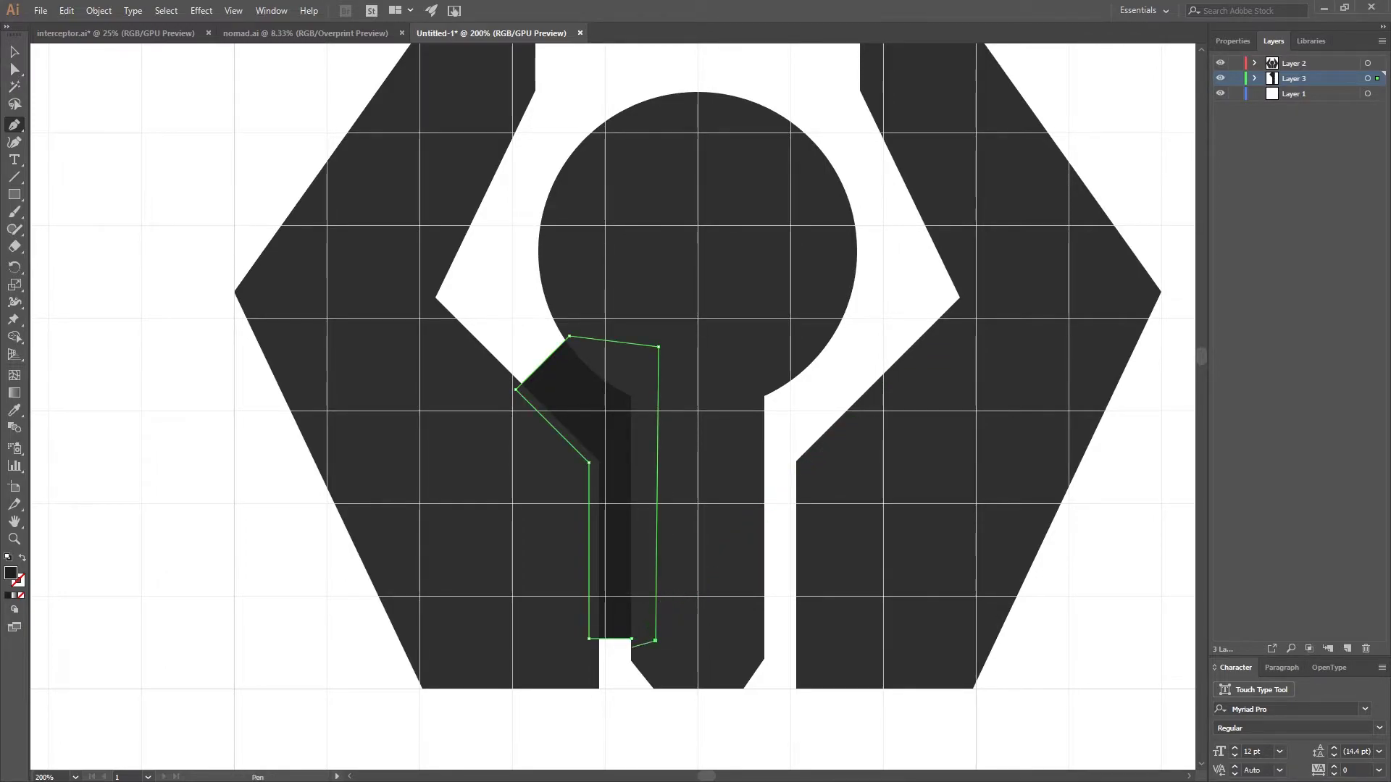
{"action": "left_click", "coordinate": [632, 639]}
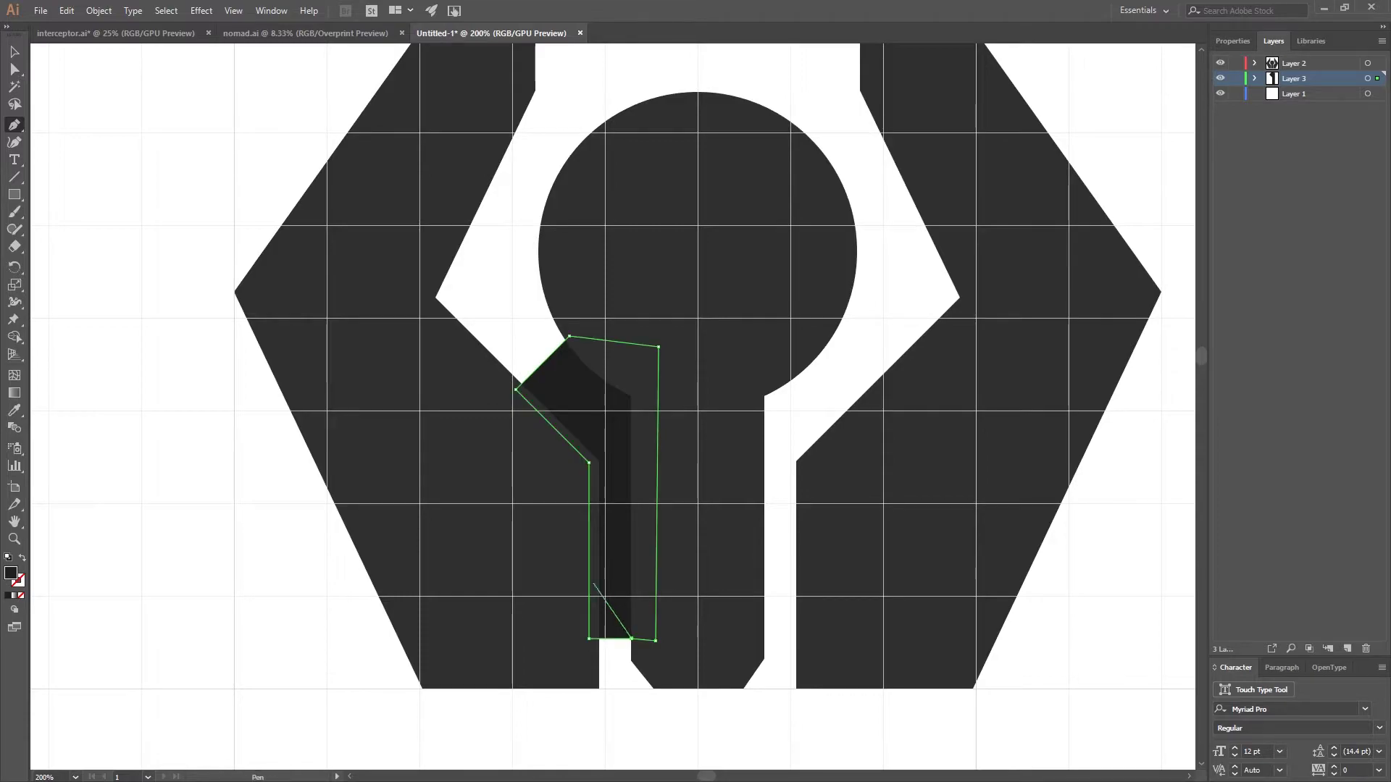
{"action": "left_click", "coordinate": [589, 639]}
{"action": "key", "text": "ctrl+z"}
{"action": "key", "text": "ctrl+z"}
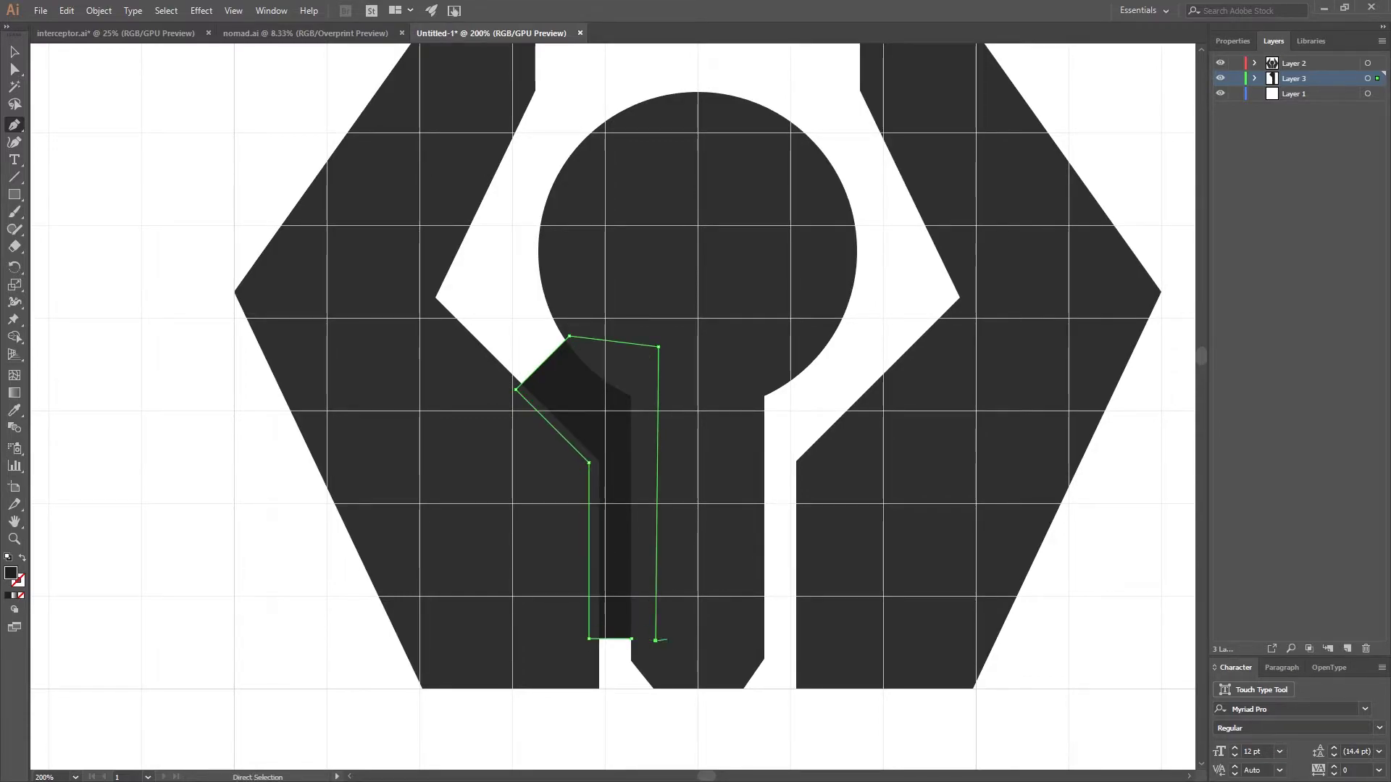
{"action": "right_click", "coordinate": [628, 642]}
{"action": "key", "text": "Escape"}
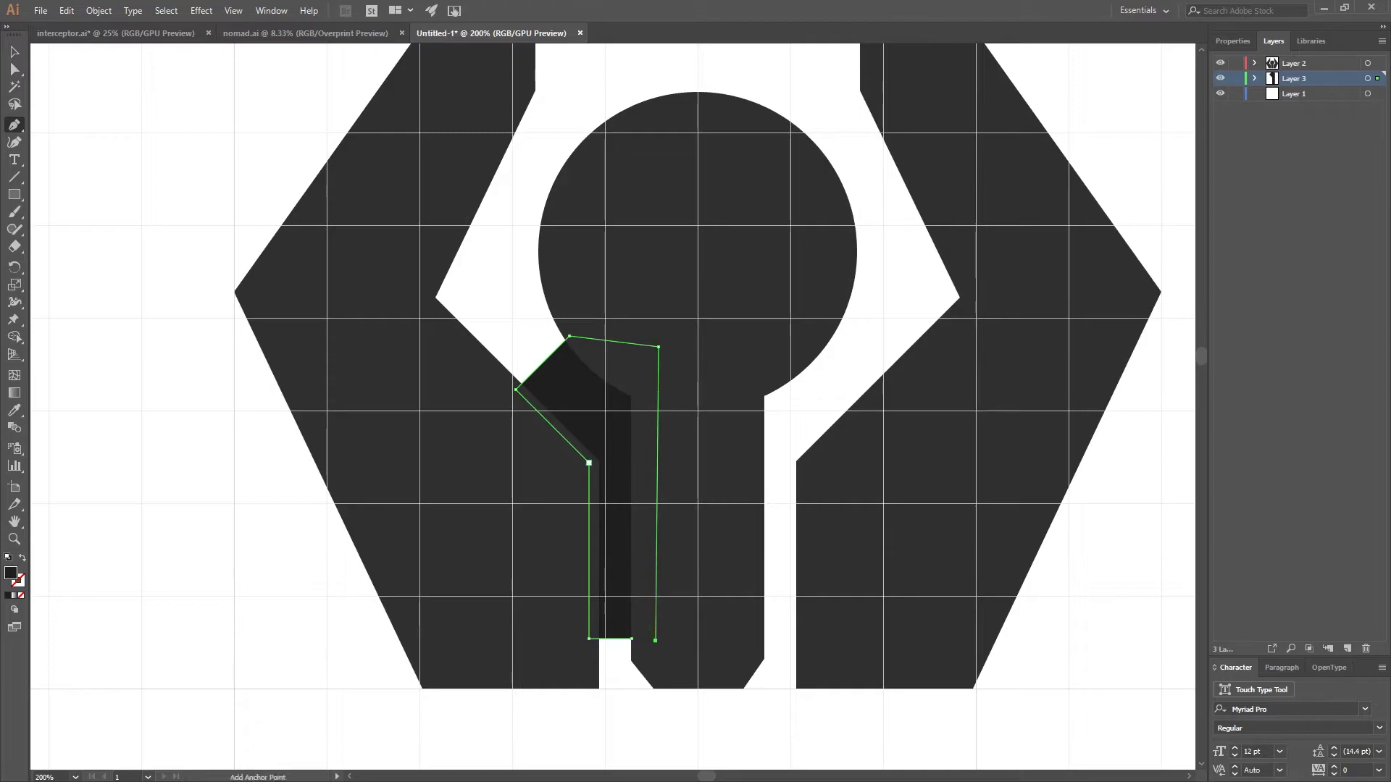
Close the dark panel's outline at its starting point beside the stem and deselect it
{"action": "scroll", "coordinate": [632, 641], "scroll_direction": "up", "scroll_amount": 5, "text": "alt"}
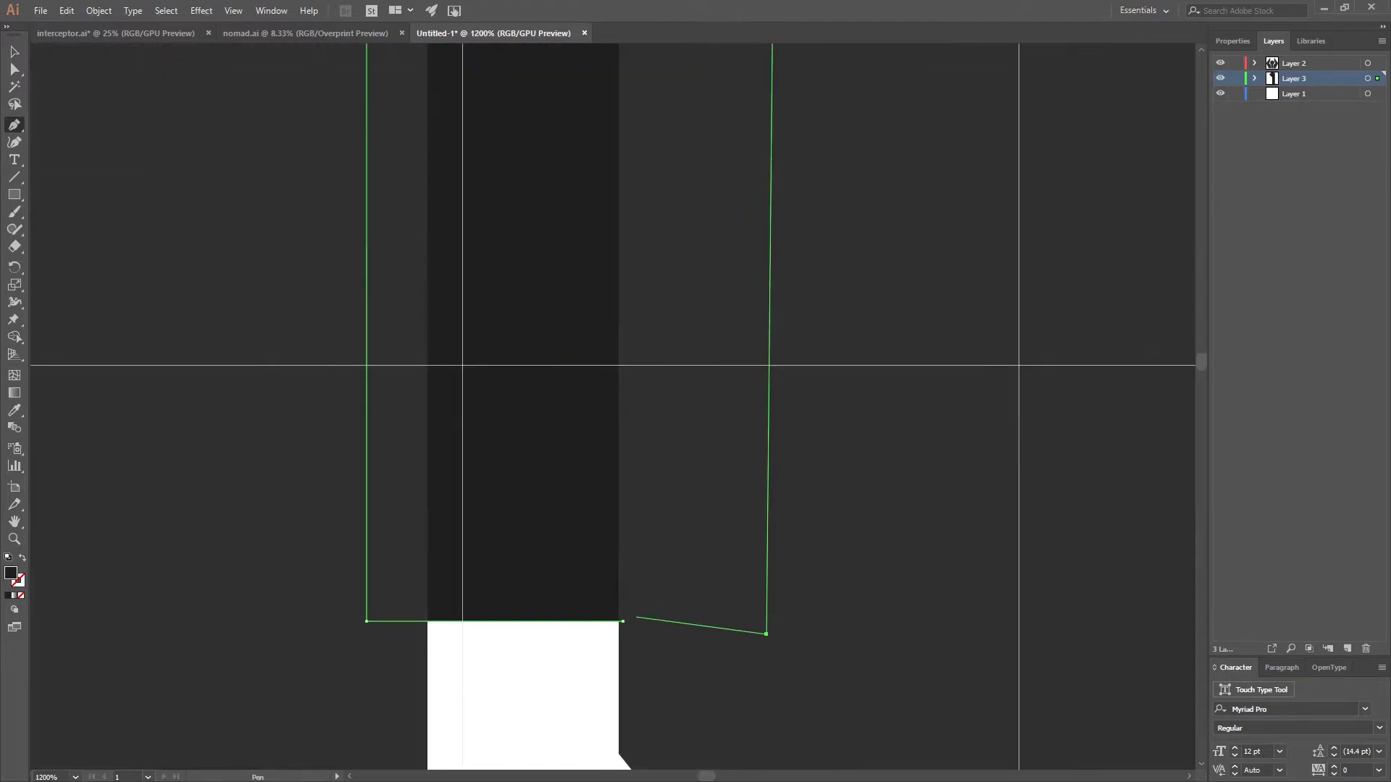
{"action": "scroll", "coordinate": [756, 552], "scroll_direction": "down", "scroll_amount": 4, "text": "alt"}
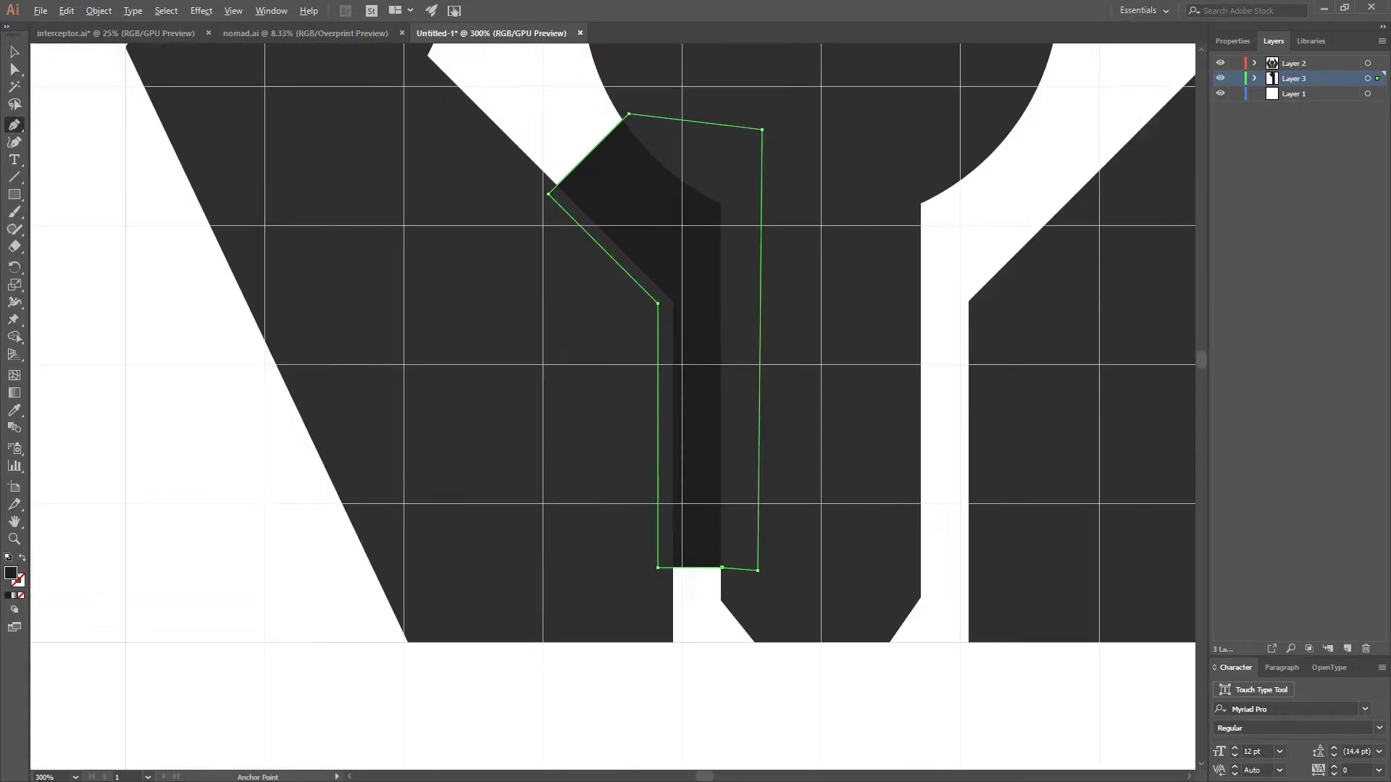
{"action": "scroll", "coordinate": [779, 477], "scroll_direction": "down", "scroll_amount": 1, "text": "alt"}
{"action": "key", "text": "v"}
{"action": "key", "text": "ctrl+shift+a"}
{"action": "scroll", "coordinate": [841, 474], "scroll_direction": "down", "scroll_amount": 1, "text": "alt"}
{"action": "scroll", "coordinate": [993, 352], "scroll_direction": "up", "scroll_amount": 1, "text": "alt"}
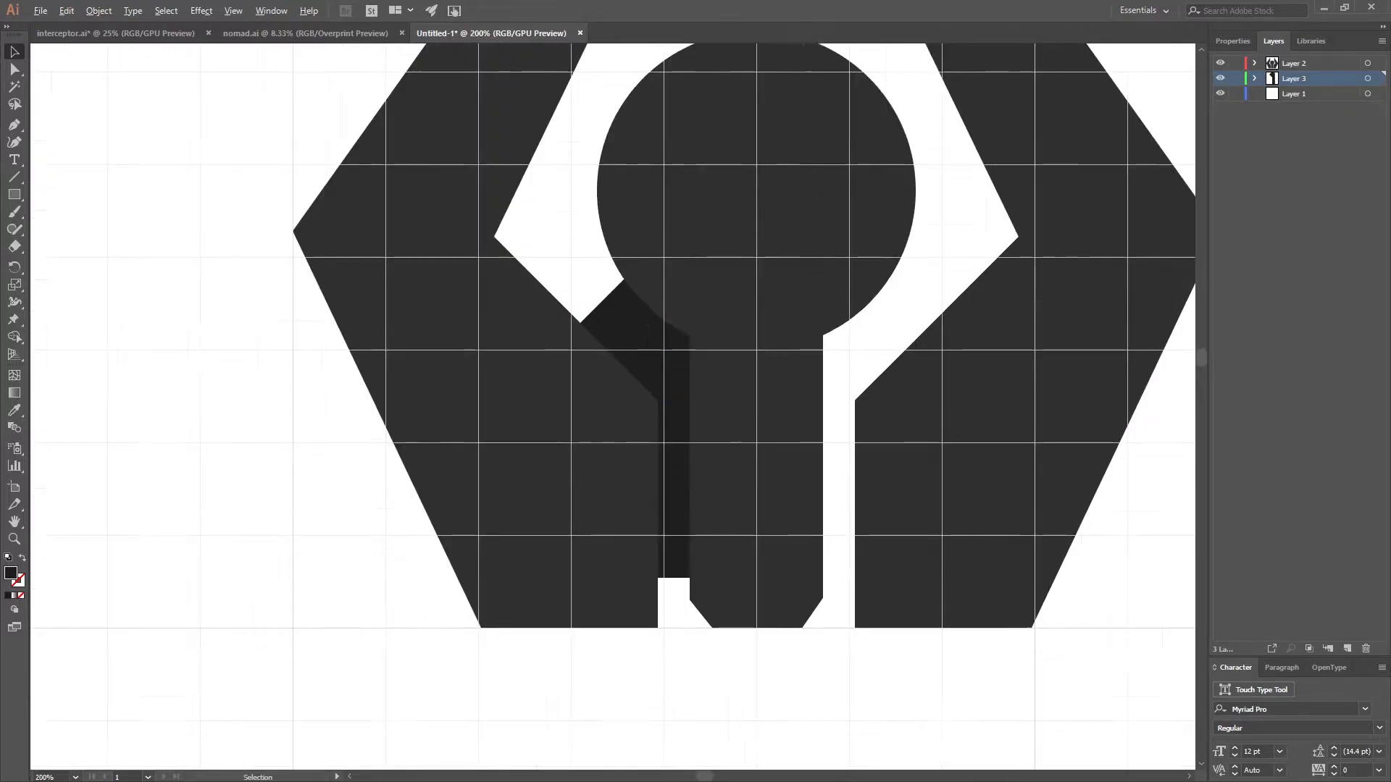
Duplicate the dark bent panel, reflect the copy across the vertical axis and place it in the gap to the right of the stem
{"action": "left_click", "coordinate": [657, 350]}
{"action": "key", "text": "ctrl+c"}
{"action": "key", "text": "ctrl+v"}
{"action": "right_click", "coordinate": [657, 350]}
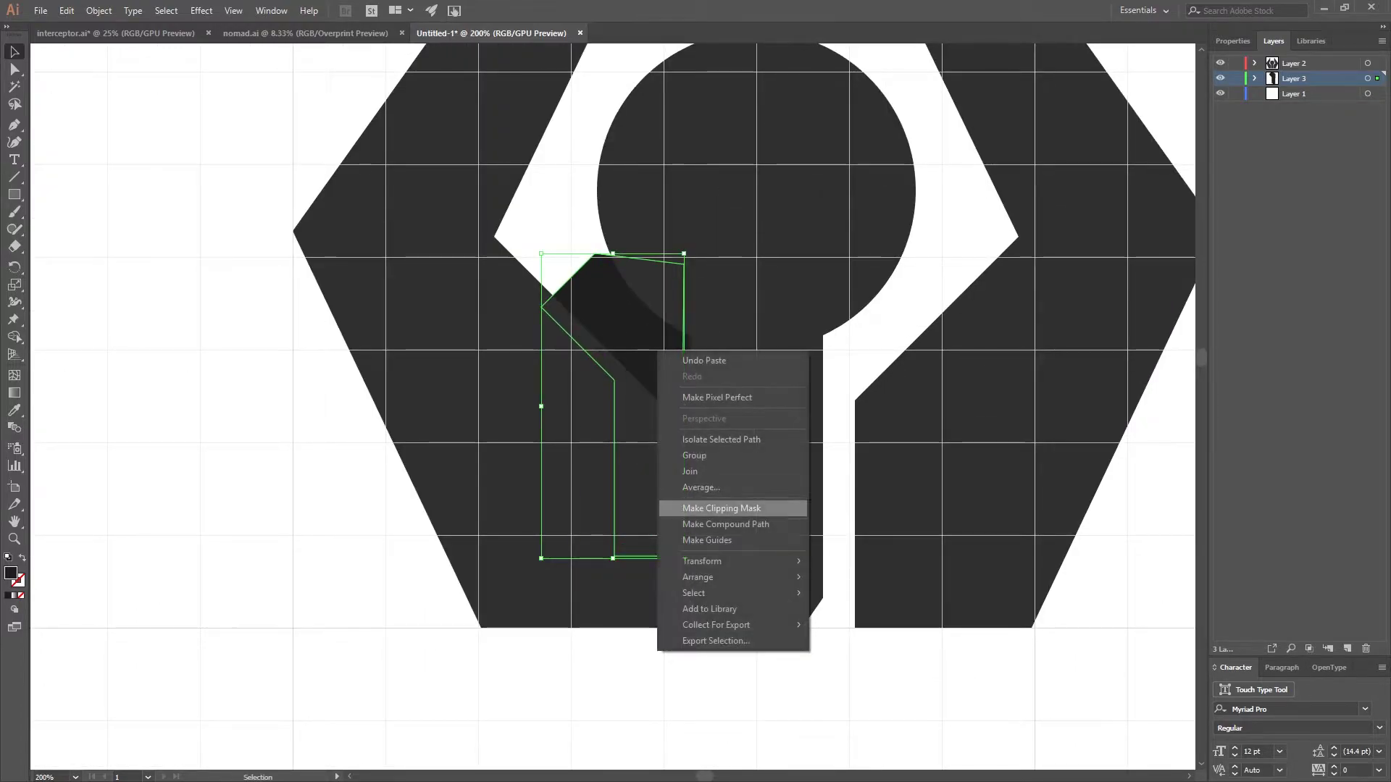
{"action": "mouse_move", "coordinate": [724, 561]}
{"action": "left_click", "coordinate": [507, 614]}
{"action": "key", "text": "Return"}
{"action": "left_click_drag", "start_coordinate": [612, 326], "coordinate": [872, 327]}
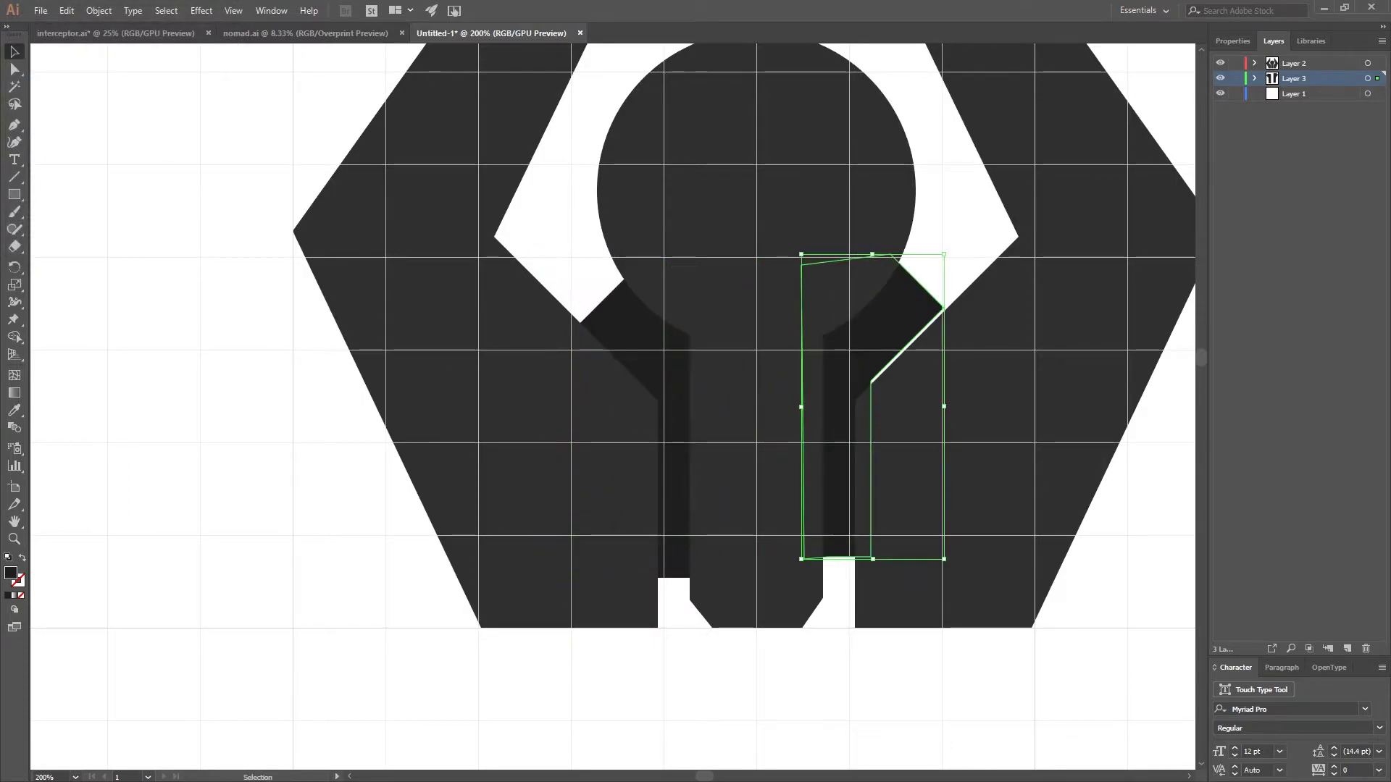
Lower the mirrored dark panel so its bottom edge lines up with the left panel's, and deselect it
{"action": "scroll", "coordinate": [856, 515], "scroll_direction": "up", "scroll_amount": 2}
{"action": "left_click_drag", "start_coordinate": [856, 515], "coordinate": [549, 559]}
{"action": "key", "text": "ctrl+shift+a"}
{"action": "key", "text": "ctrl+z"}
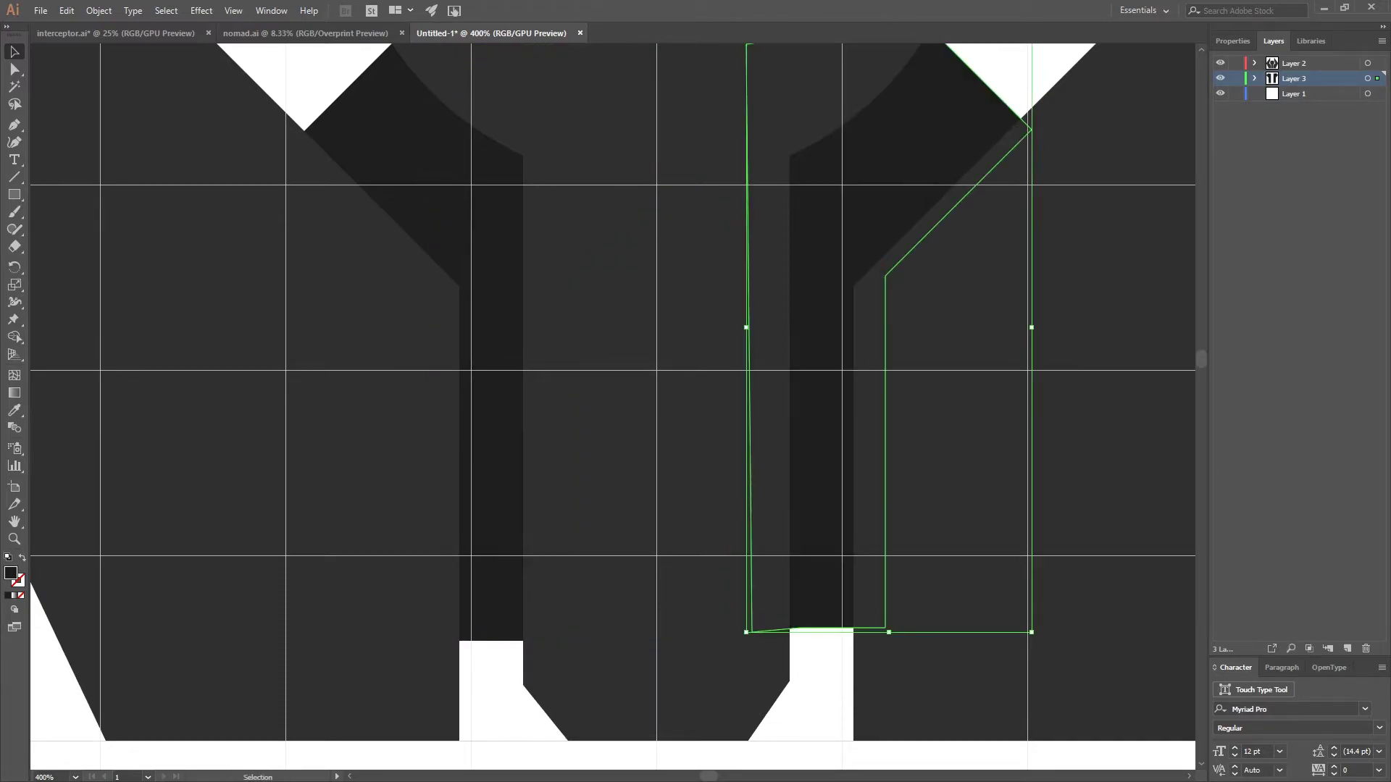
{"action": "left_click_drag", "start_coordinate": [822, 609], "coordinate": [821, 626]}
{"action": "left_click", "coordinate": [810, 741]}
{"action": "scroll", "coordinate": [810, 742], "scroll_direction": "down", "scroll_amount": 1}
{"action": "left_click", "coordinate": [819, 637]}
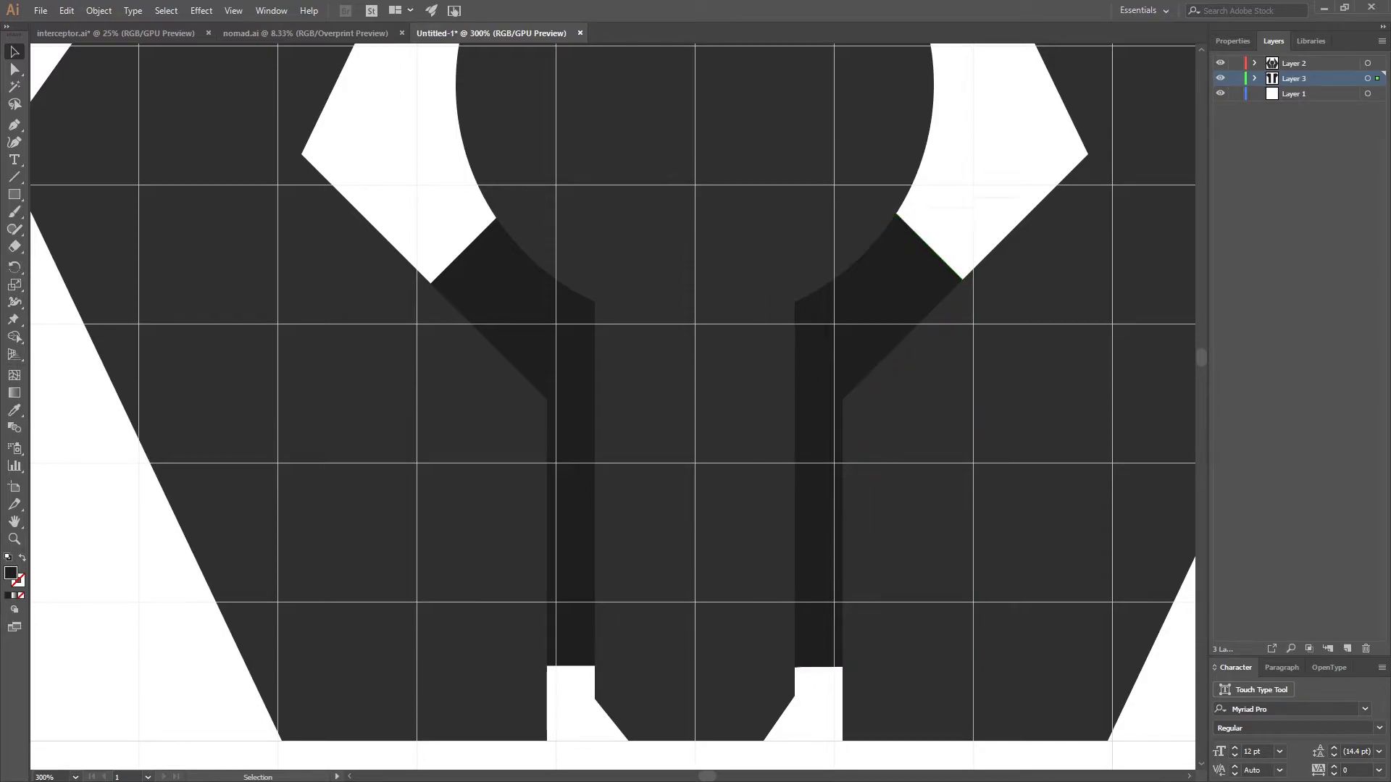
{"action": "scroll", "coordinate": [768, 729], "scroll_direction": "up", "scroll_amount": 1}
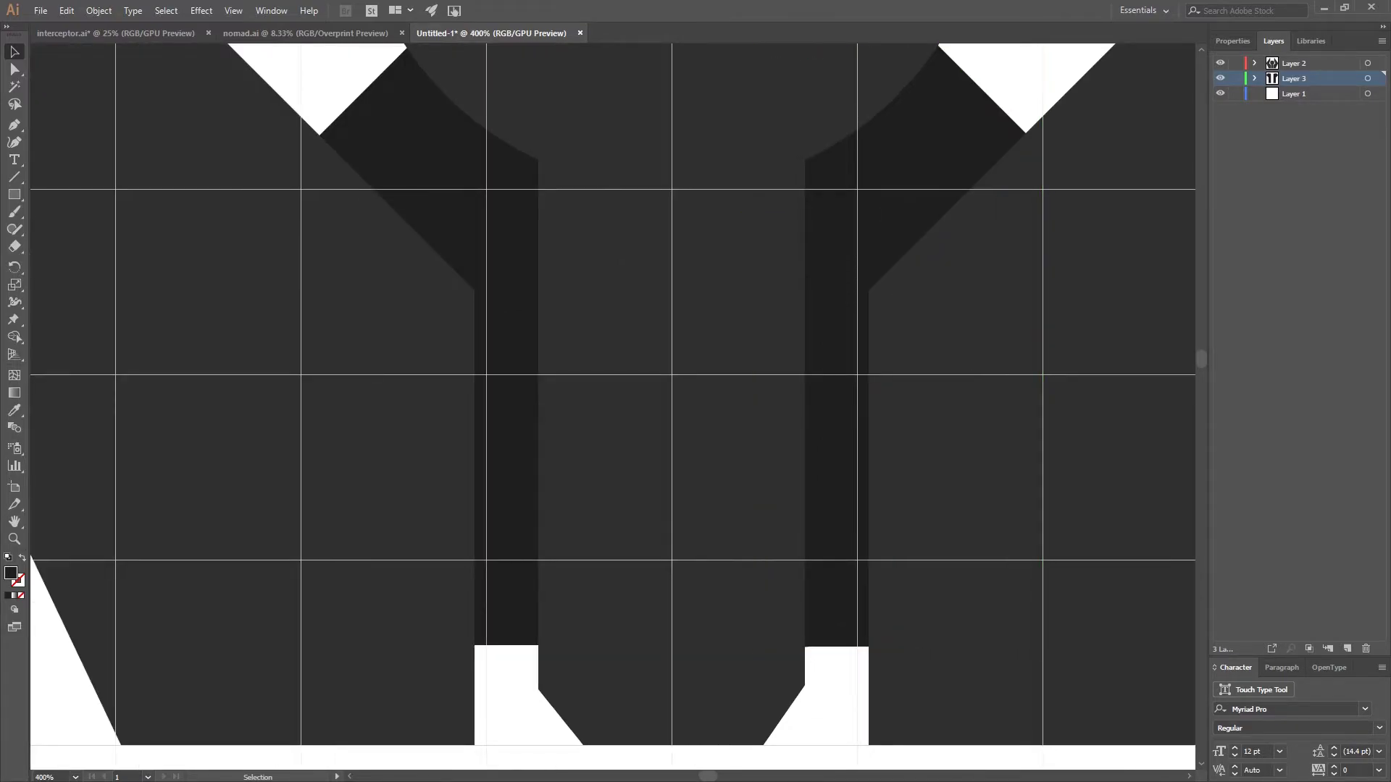
{"action": "scroll", "coordinate": [830, 700], "scroll_direction": "up", "scroll_amount": 2}
{"action": "scroll", "coordinate": [830, 700], "scroll_direction": "up", "scroll_amount": 2}
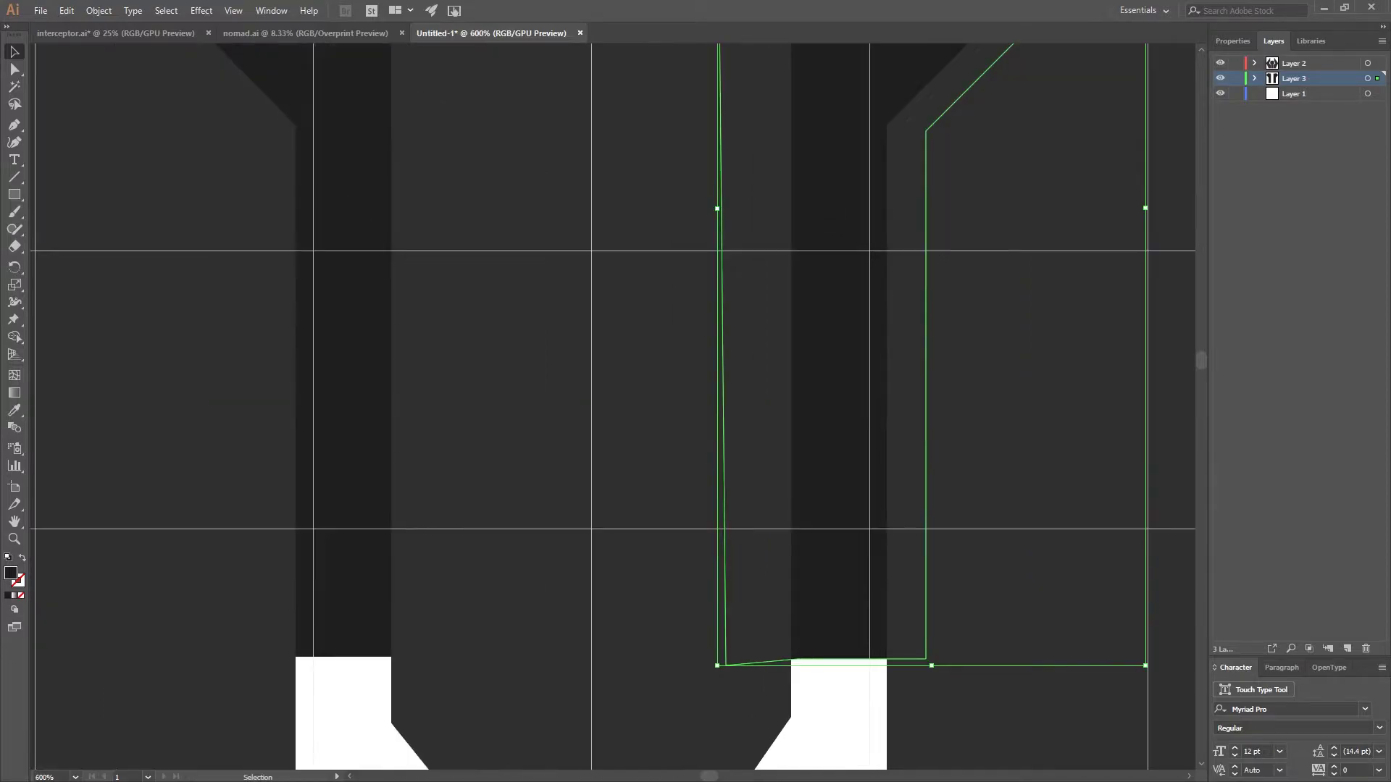
{"action": "key", "text": "ctrl+shift+a"}
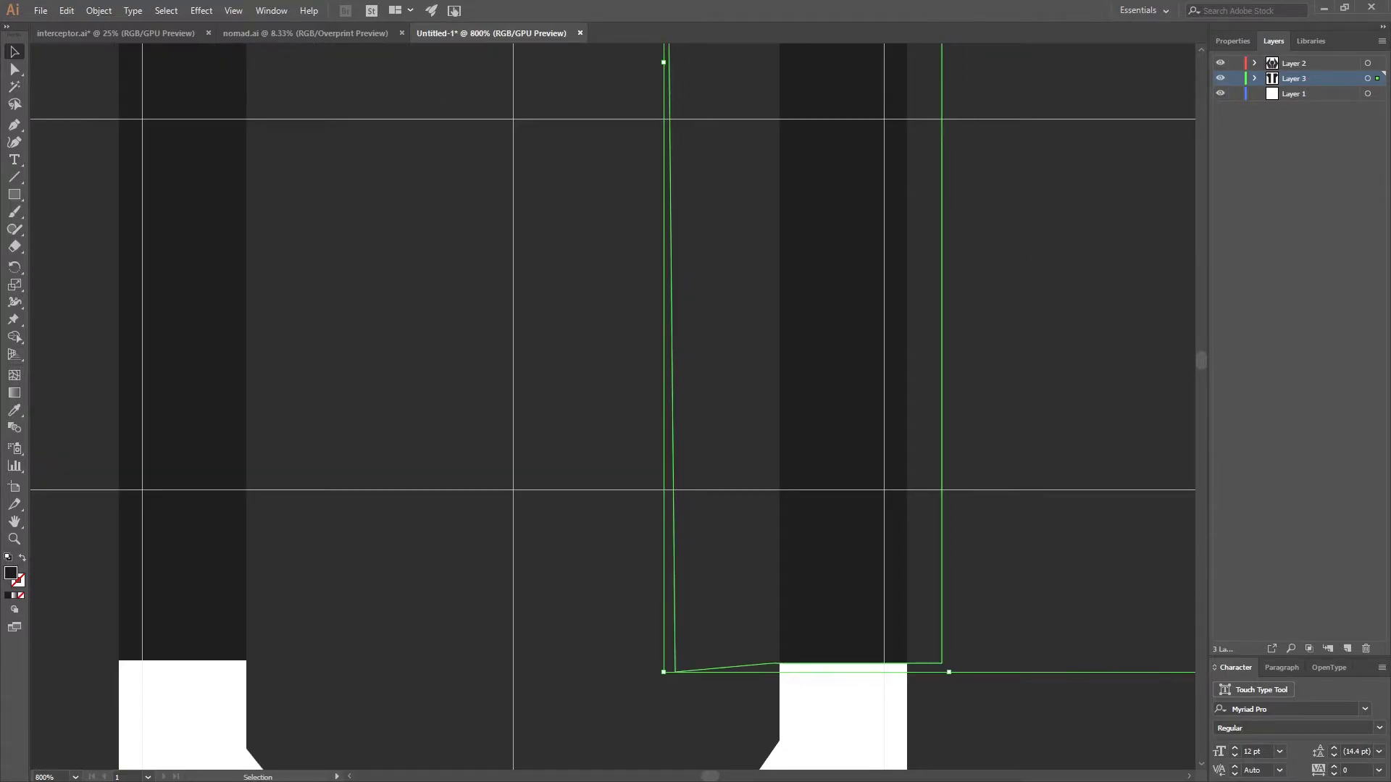
{"action": "key", "text": "ctrl+shift+a"}
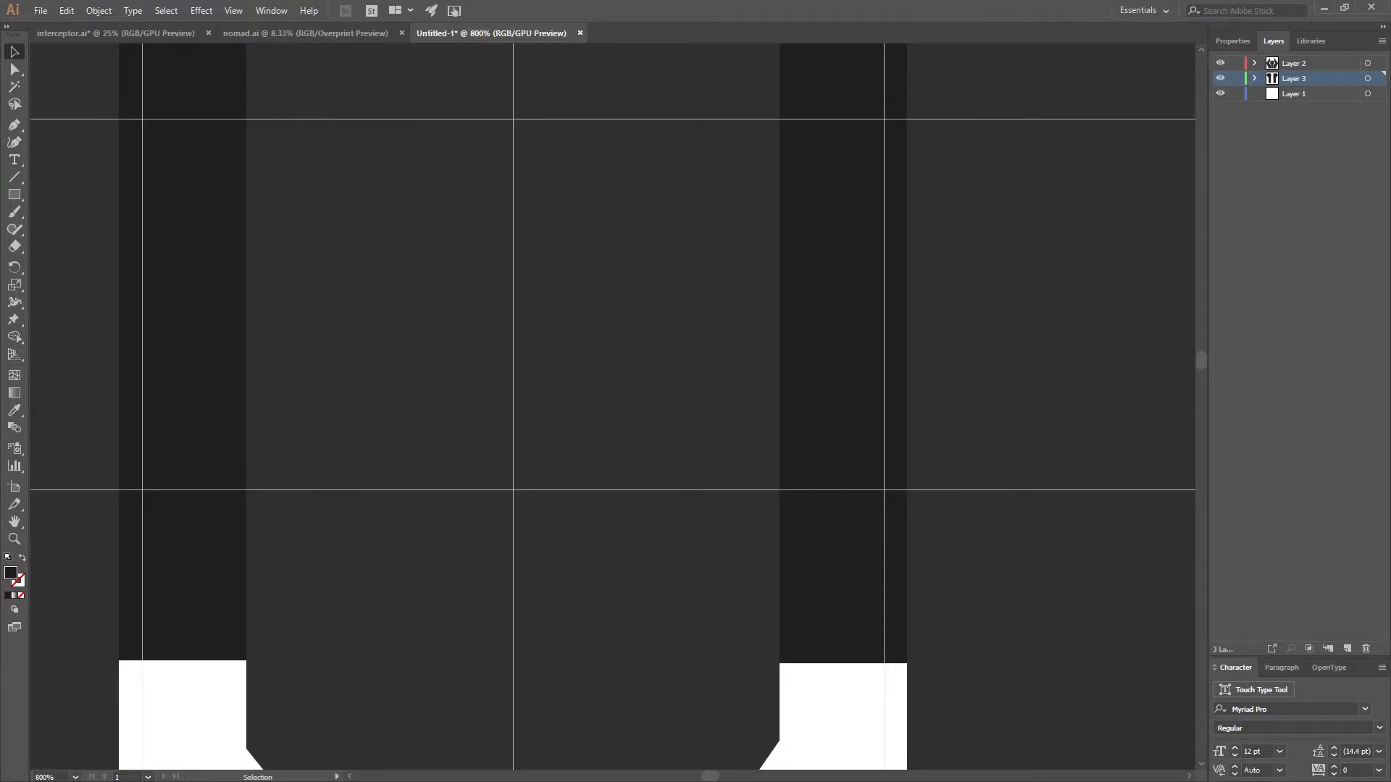
{"action": "scroll", "coordinate": [719, 481], "scroll_direction": "down", "scroll_amount": 4}
{"action": "scroll", "coordinate": [719, 482], "scroll_direction": "up", "scroll_amount": 1}
{"action": "scroll", "coordinate": [667, 249], "scroll_direction": "up", "scroll_amount": 1}
{"action": "scroll", "coordinate": [747, 289], "scroll_direction": "down", "scroll_amount": 2}
{"action": "key", "text": "ctrl+minus"}
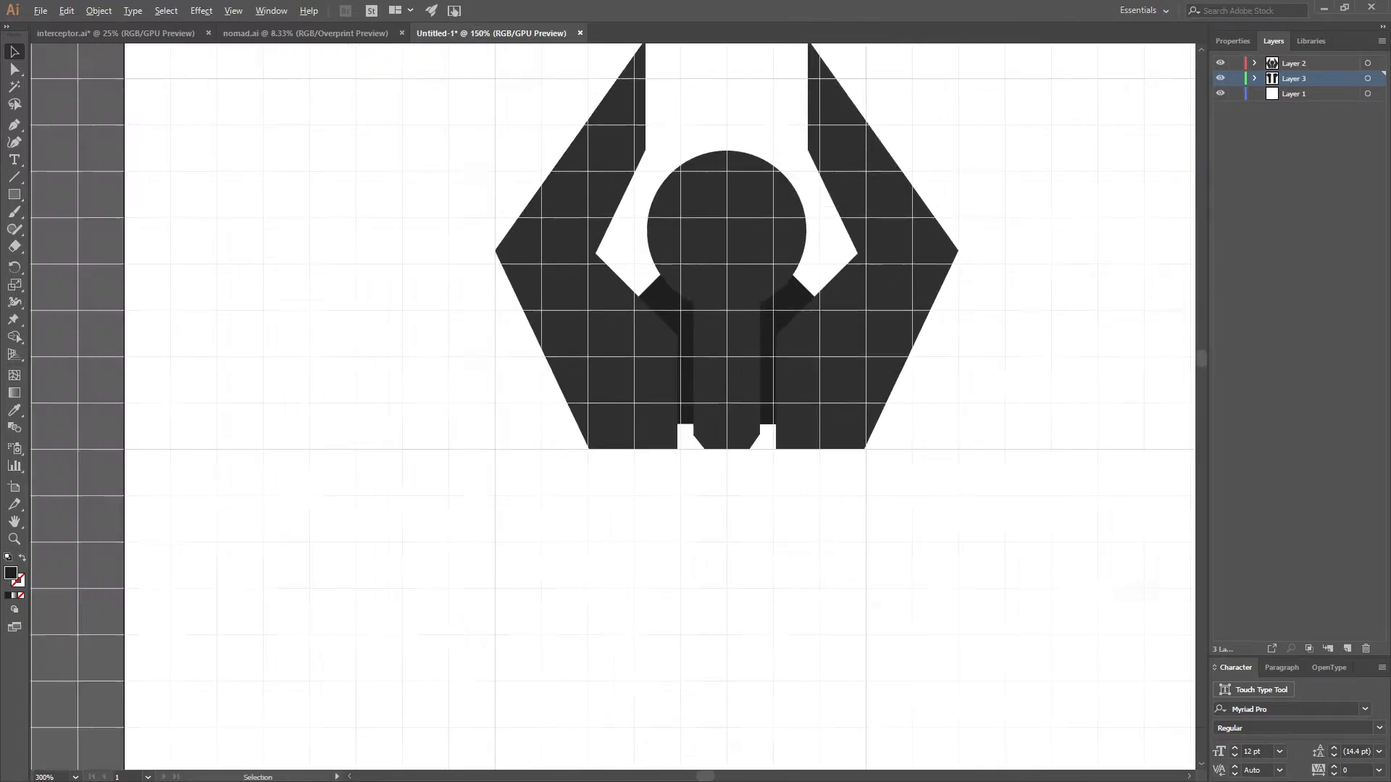
{"action": "key", "text": "ctrl+plus"}
{"action": "key", "text": "ctrl+plus"}
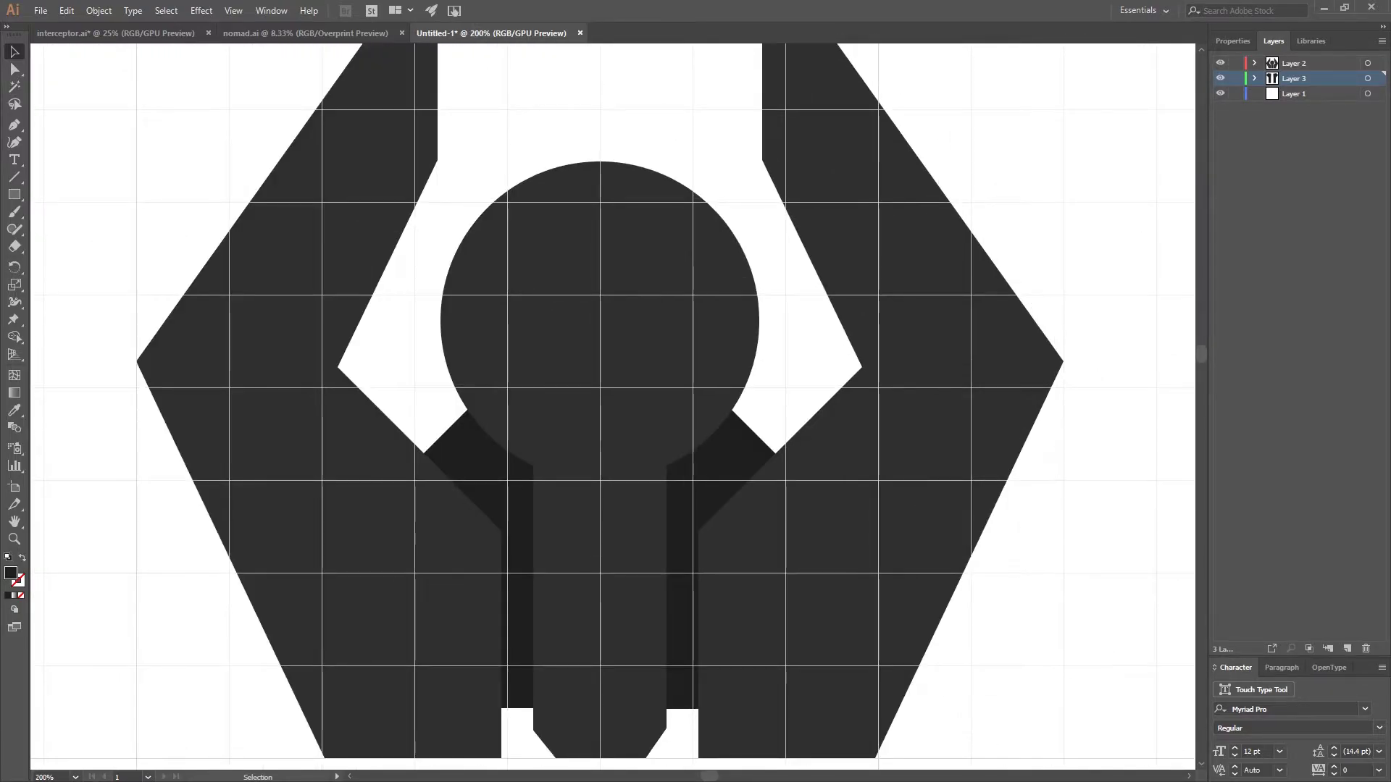
{"action": "left_click", "coordinate": [471, 456]}
{"action": "scroll", "coordinate": [413, 428], "scroll_direction": "up", "scroll_amount": 1}
{"action": "key", "text": "p"}
{"action": "key", "text": "v"}
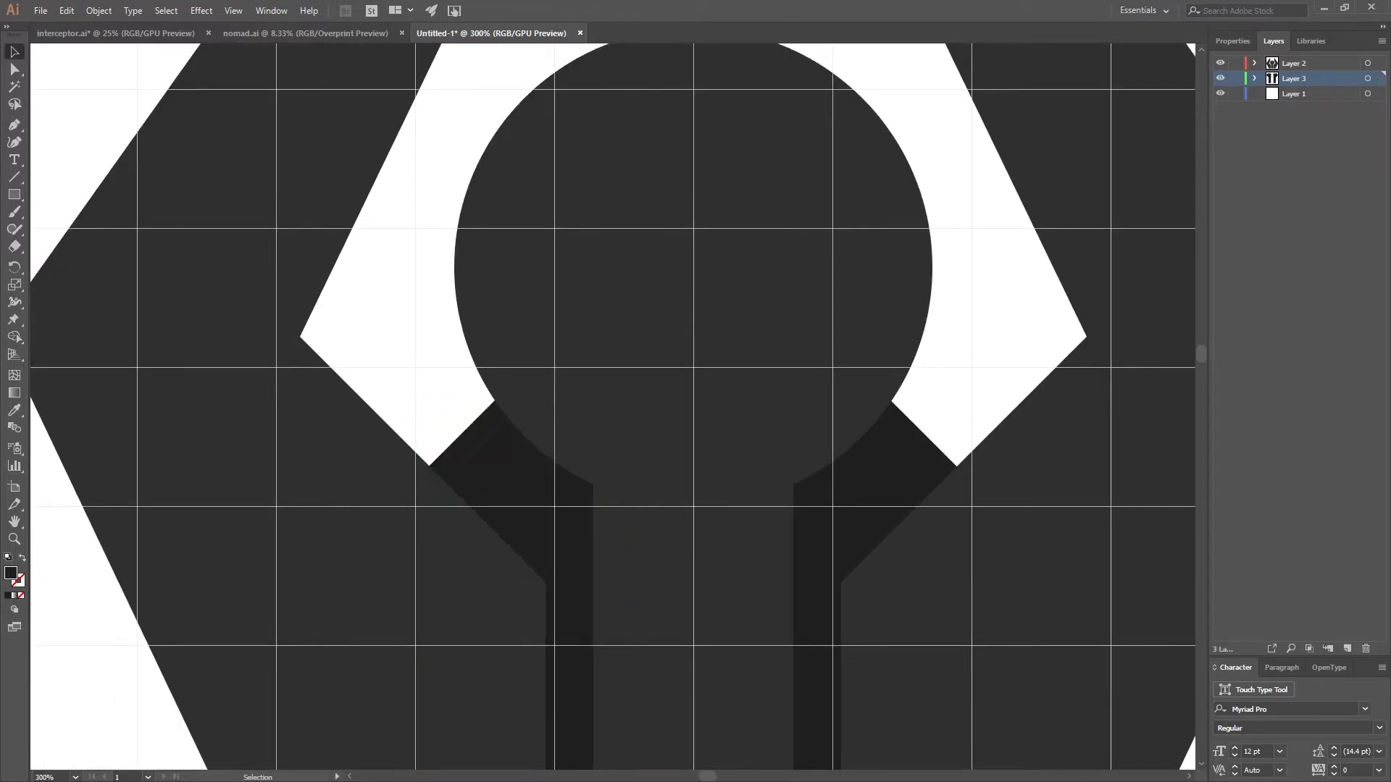
{"action": "key", "text": "ctrl+shift+a"}
Draw a dark rectangle behind the circle and between the hull panels, extending its upper edge just above the circle
{"action": "key", "text": "ctrl+minus"}
{"action": "key", "text": "m"}
{"action": "left_click_drag", "start_coordinate": [279, 169], "coordinate": [903, 466]}
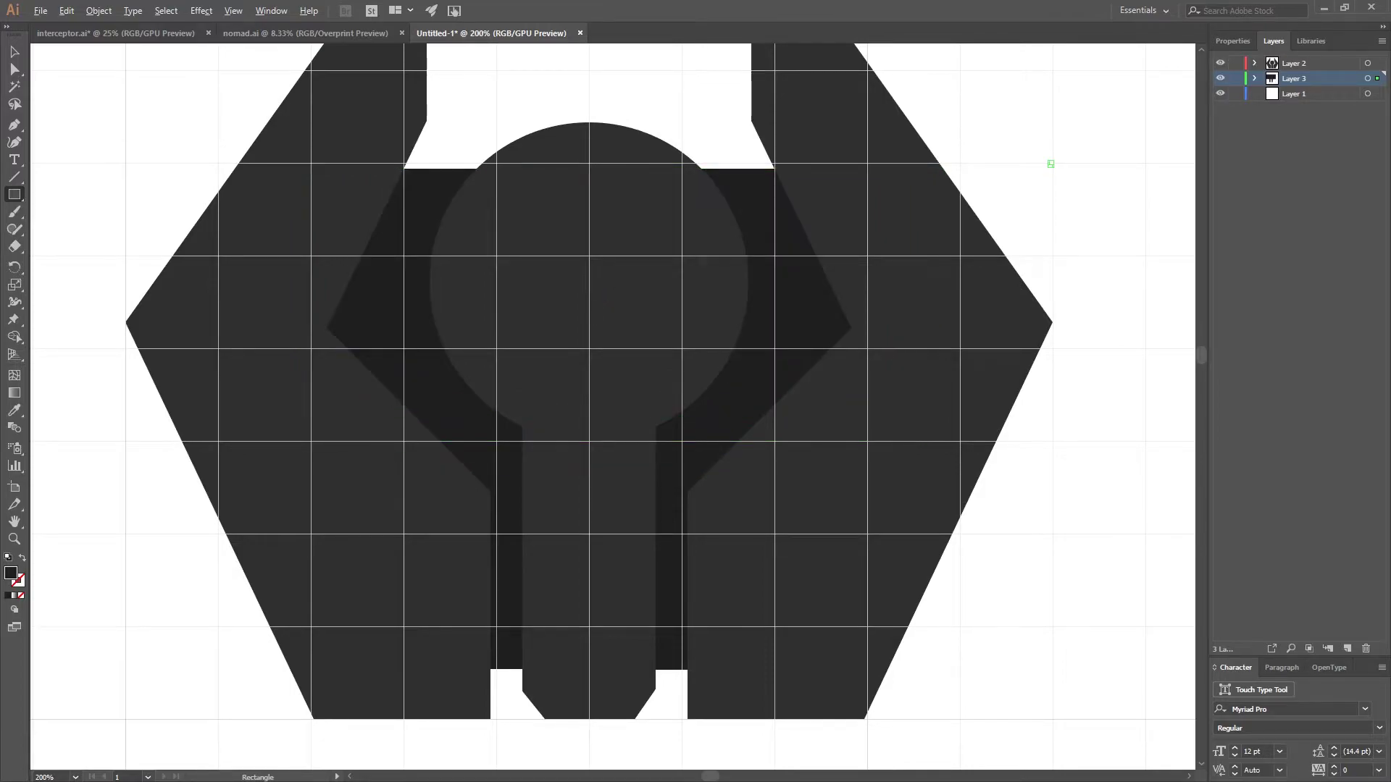
{"action": "key", "text": "ctrl+minus"}
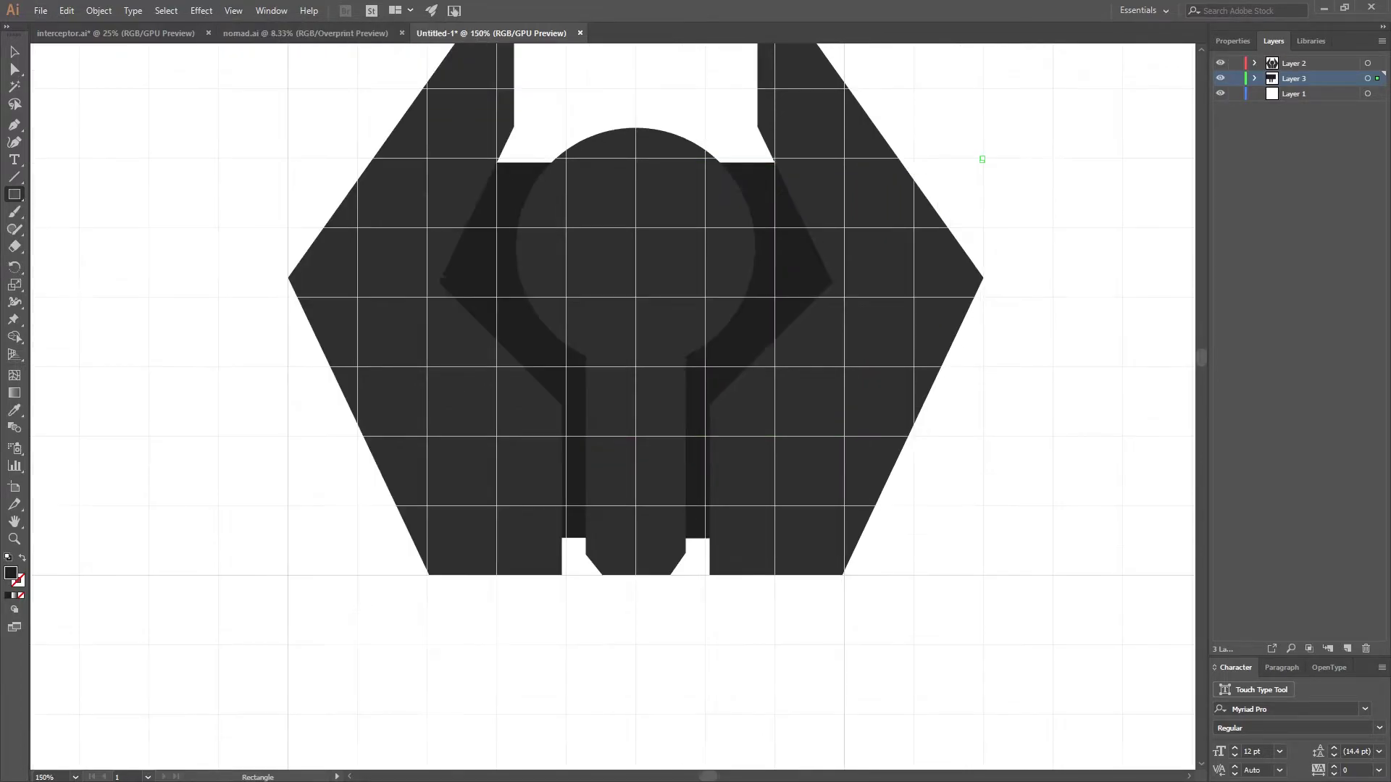
{"action": "key", "text": "v"}
{"action": "left_click_drag", "start_coordinate": [636, 162], "coordinate": [636, 116]}
{"action": "left_click", "coordinate": [970, 147]}
{"action": "scroll", "coordinate": [969, 147], "scroll_direction": "down", "scroll_amount": 1}
{"action": "key", "text": "ctrl+plus"}
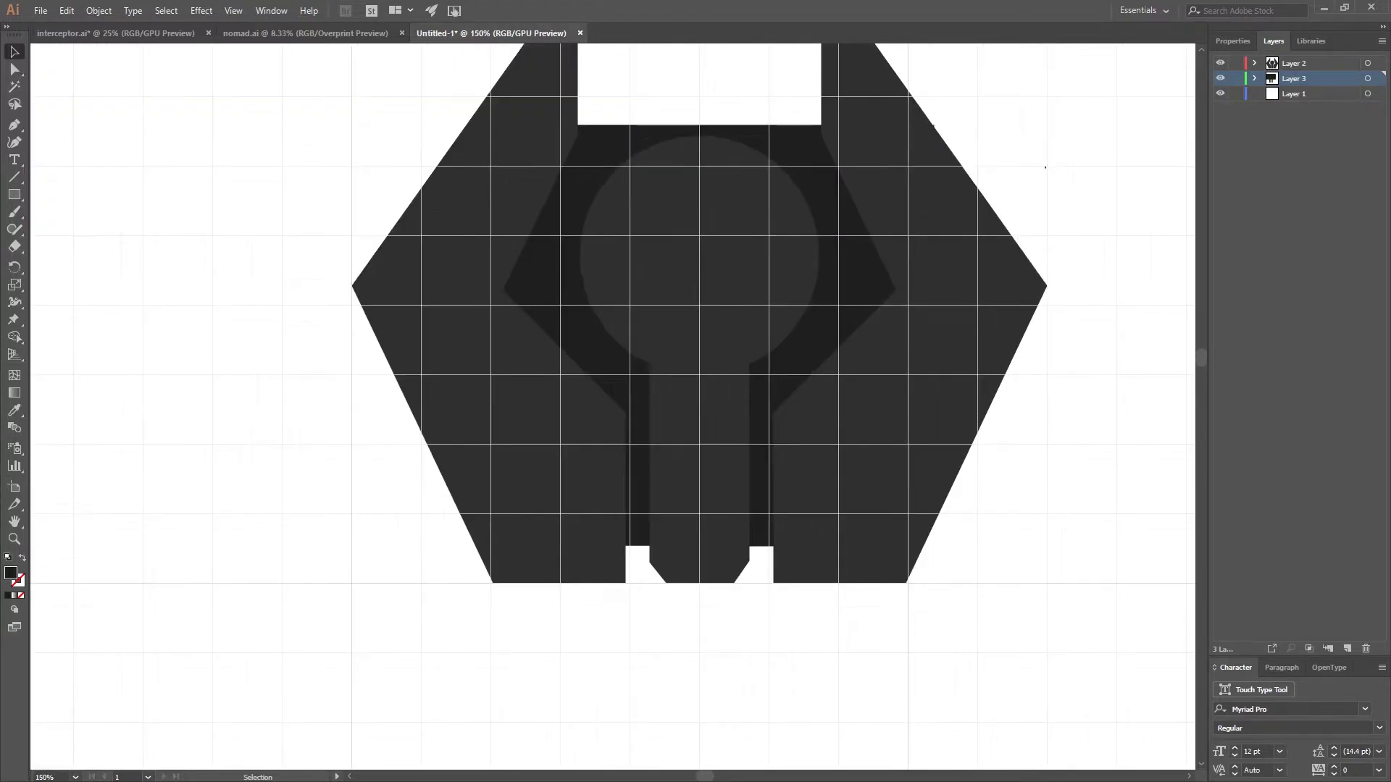
{"action": "scroll", "coordinate": [612, 331], "scroll_direction": "up", "scroll_amount": 3}
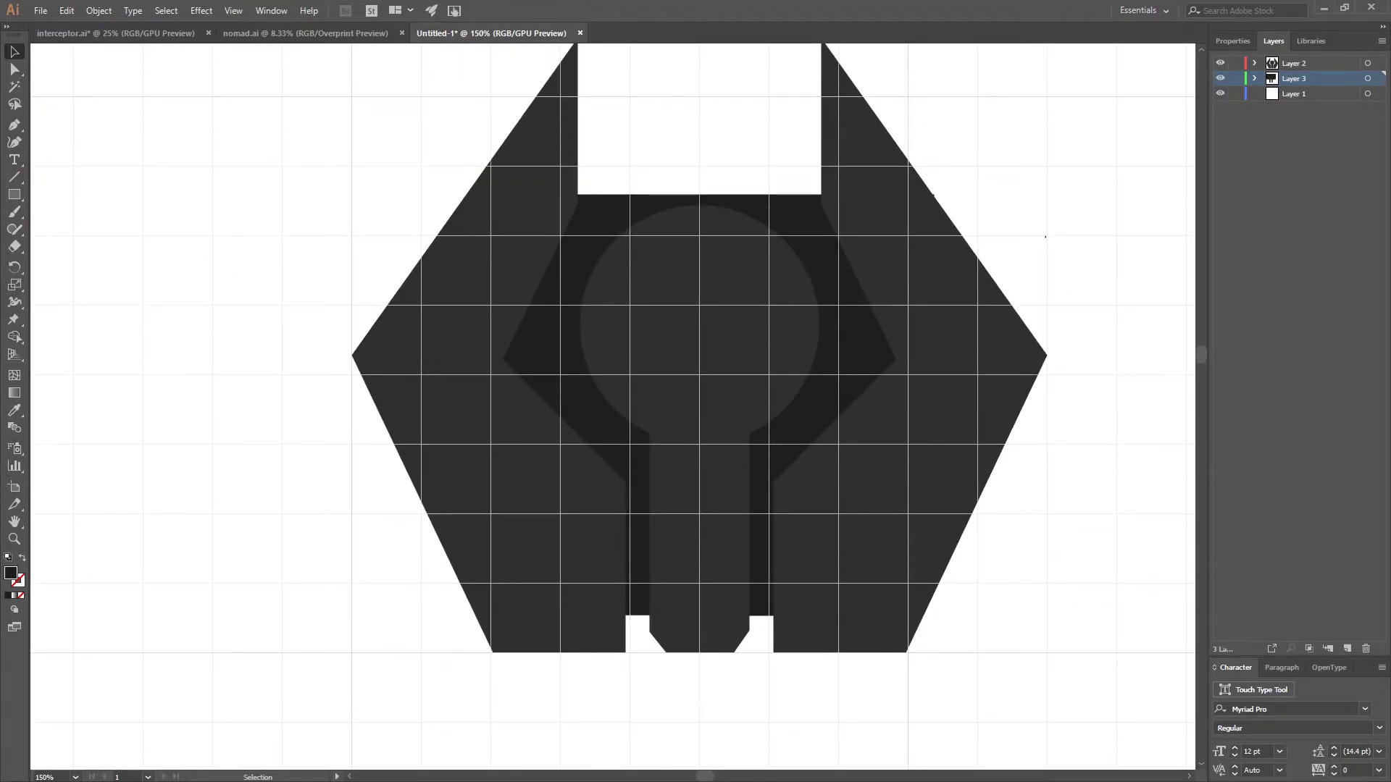
Delete the dark rectangle behind the circular core
{"action": "scroll", "coordinate": [714, 221], "scroll_direction": "down", "scroll_amount": 1}
{"action": "scroll", "coordinate": [739, 226], "scroll_direction": "up", "scroll_amount": 2}
{"action": "left_click", "coordinate": [804, 217]}
{"action": "key", "text": "Delete"}
Draw a larger dark circle behind the circular core, centre it on the core and shrink it to leave a ring around it
{"action": "left_click_drag", "start_coordinate": [14, 195], "coordinate": [61, 229]}
{"action": "left_click_drag", "start_coordinate": [664, 322], "coordinate": [933, 590]}
{"action": "key", "text": "ctrl+z"}
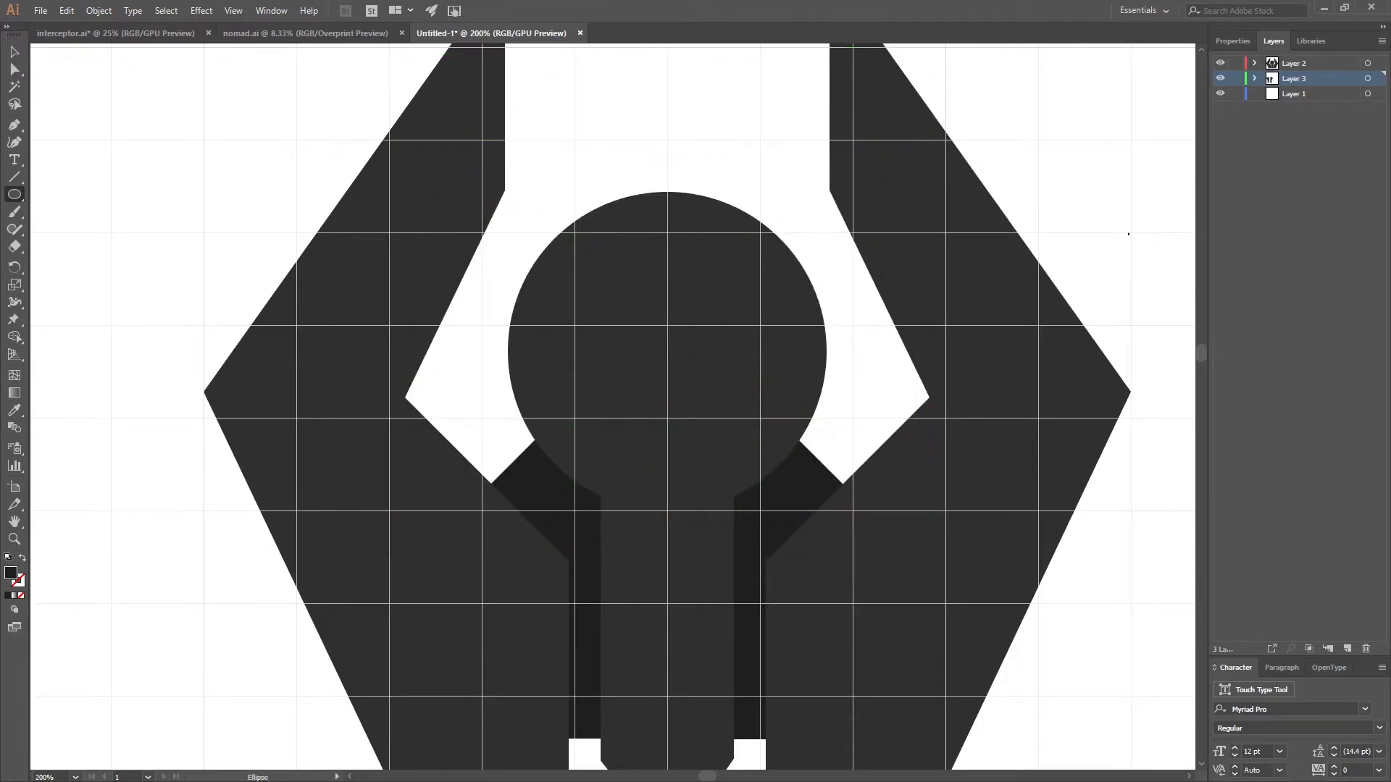
{"action": "left_click_drag", "start_coordinate": [666, 323], "coordinate": [939, 594]}
{"action": "key", "text": "ctrl+minus"}
{"action": "key", "text": "v"}
{"action": "left_click_drag", "start_coordinate": [698, 290], "coordinate": [698, 305]}
{"action": "left_click_drag", "start_coordinate": [900, 104], "coordinate": [869, 134]}
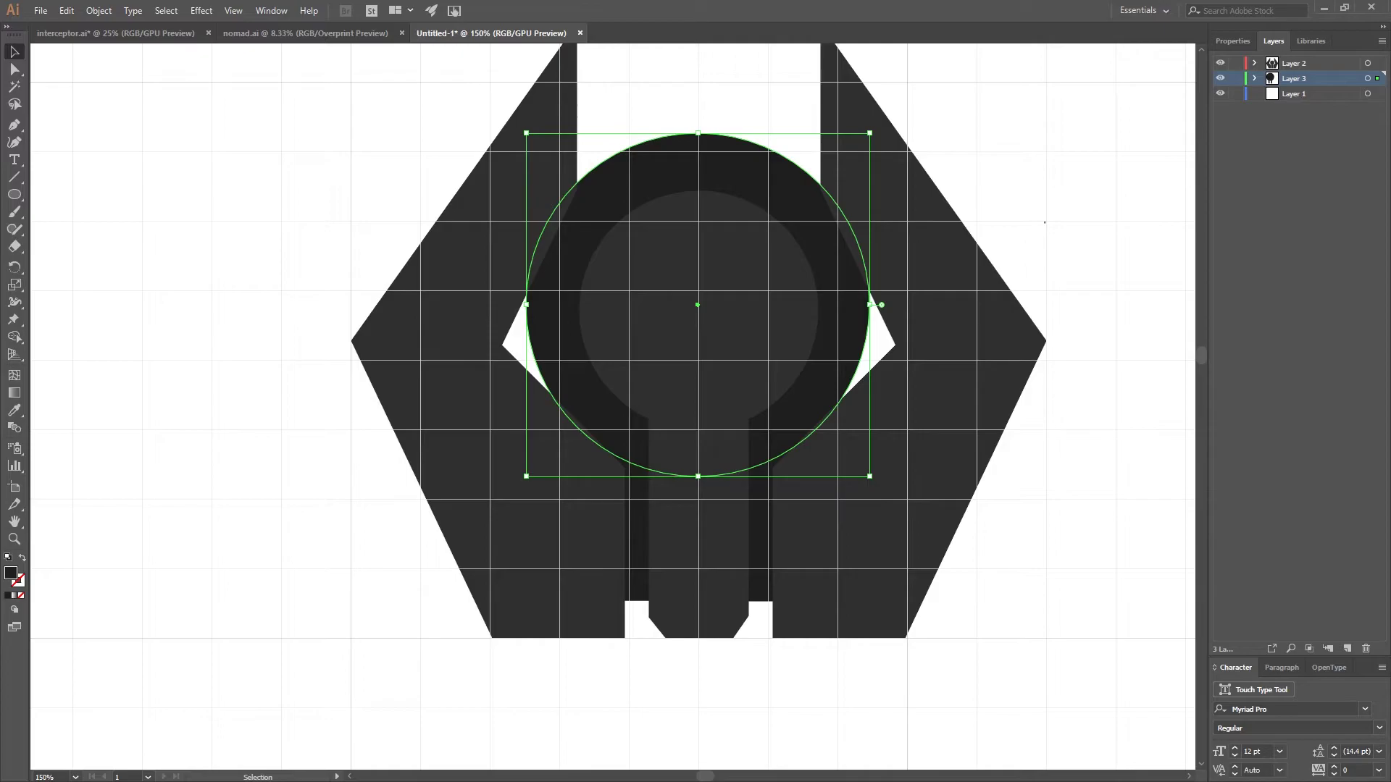
Nudge the large dark circle slightly downward so it sits more evenly around the core, and deselect it
{"action": "key", "text": "Left"}
{"action": "key", "text": "Left"}
{"action": "key", "text": "Left"}
{"action": "key", "text": "Left"}
{"action": "key", "text": "Down"}
{"action": "key", "text": "Down"}
{"action": "key", "text": "Down"}
{"action": "key", "text": "Down"}
{"action": "key", "text": "Right"}
{"action": "key", "text": "Right"}
{"action": "key", "text": "Right"}
{"action": "key", "text": "Right"}
{"action": "key", "text": "Down"}
{"action": "key", "text": "Down"}
{"action": "key", "text": "Down"}
{"action": "key", "text": "Down"}
{"action": "key", "text": "Down"}
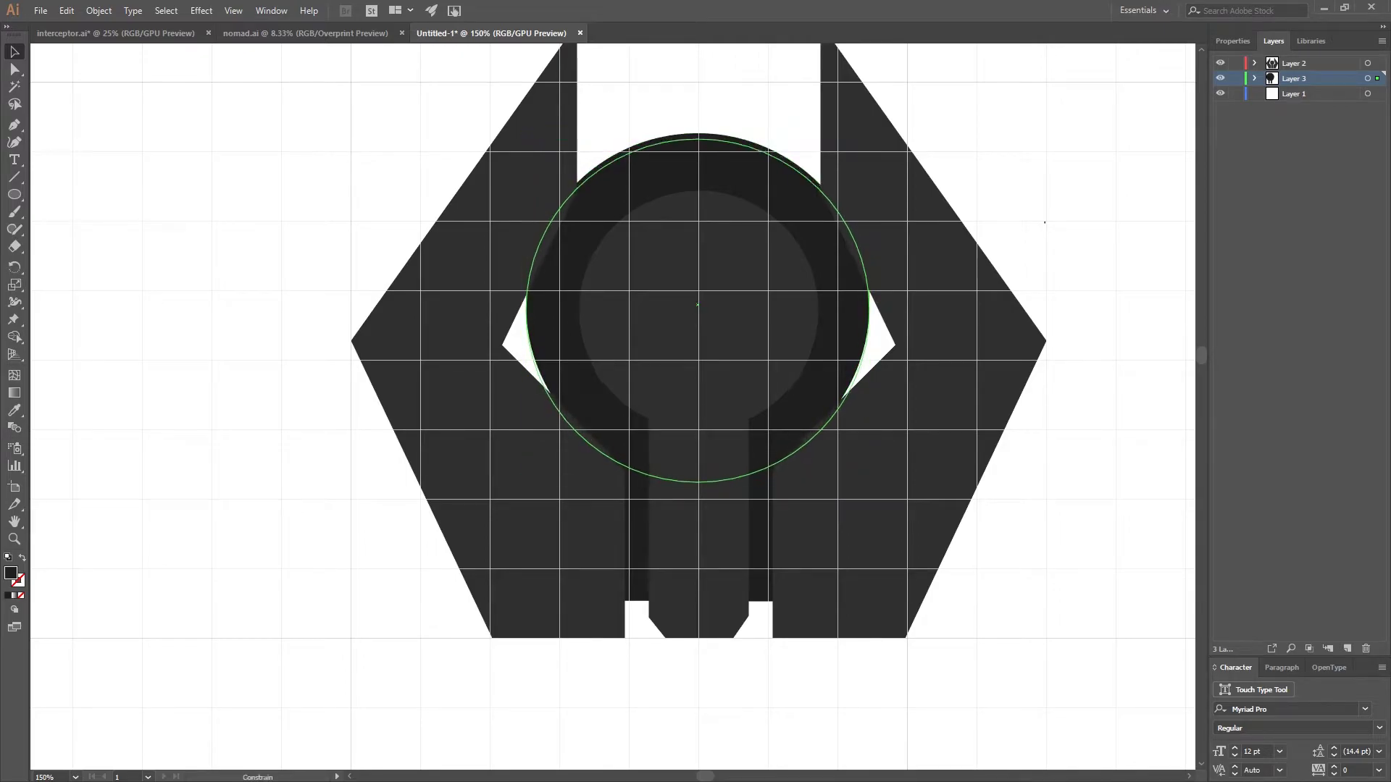
{"action": "key", "text": "ctrl+shift+a"}
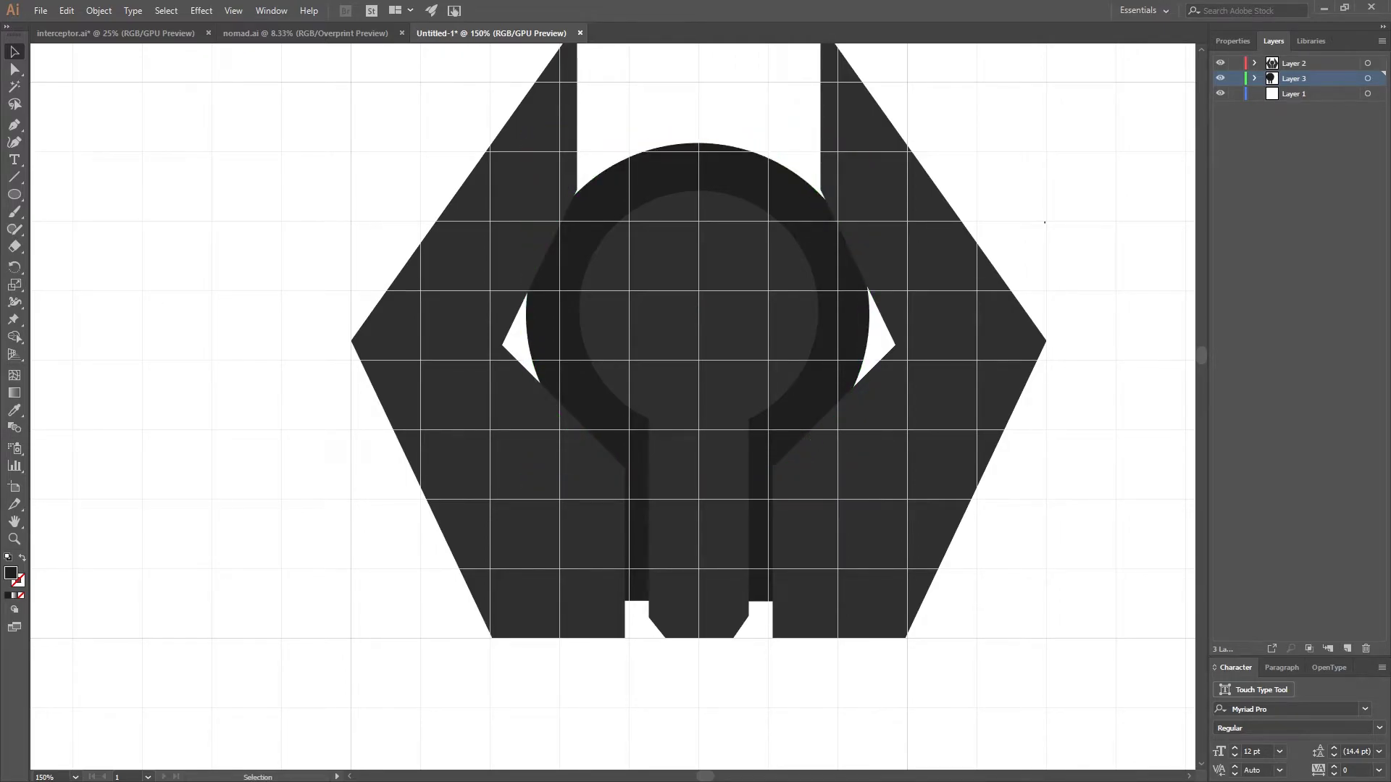
Draw a dark rectangle about 454 x 154 px behind the core and hull panels, filling the remaining white gaps at both sides
{"action": "scroll", "coordinate": [729, 366], "scroll_direction": "down", "scroll_amount": 1}
{"action": "scroll", "coordinate": [842, 327], "scroll_direction": "up", "scroll_amount": 2}
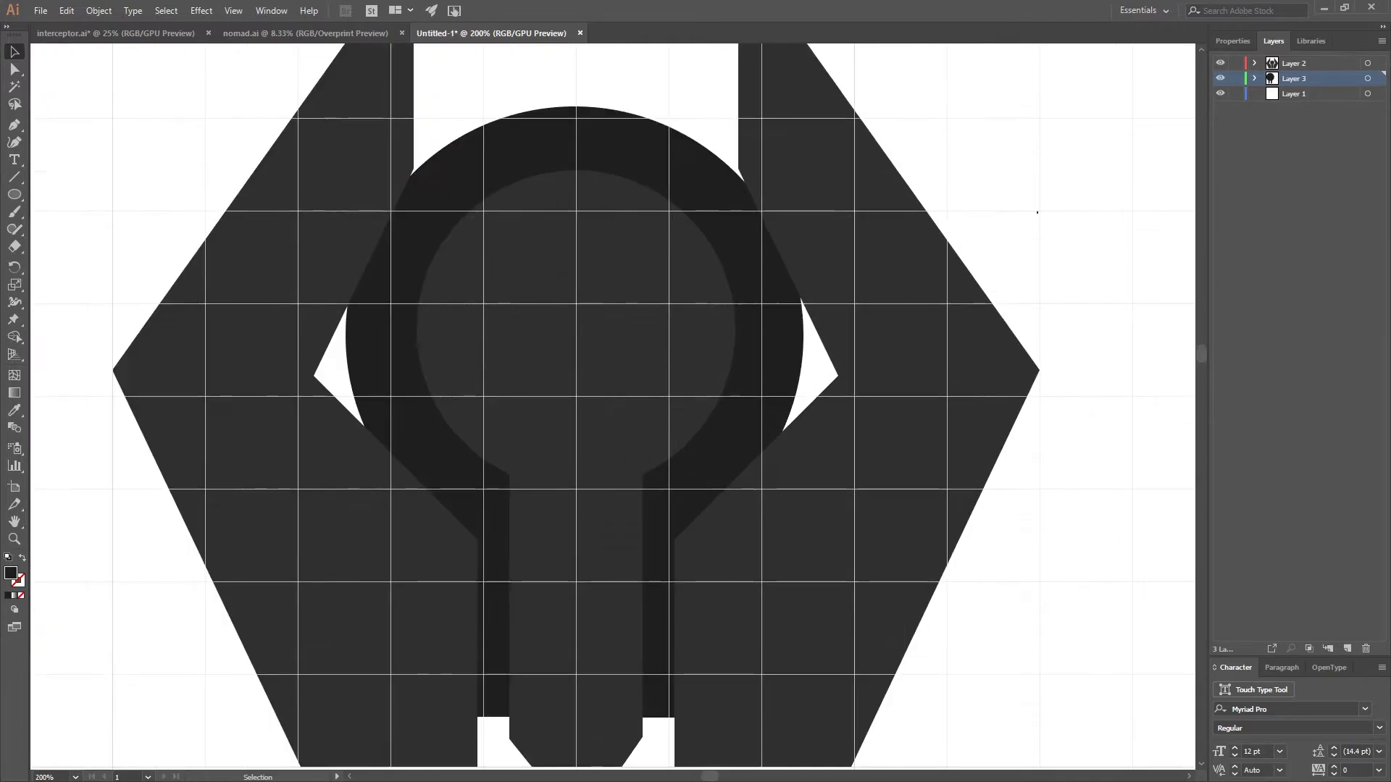
{"action": "left_click_drag", "start_coordinate": [14, 194], "coordinate": [94, 212]}
{"action": "left_click_drag", "start_coordinate": [15, 195], "coordinate": [72, 196]}
{"action": "left_click_drag", "start_coordinate": [266, 276], "coordinate": [923, 499]}
{"action": "key", "text": "Return"}
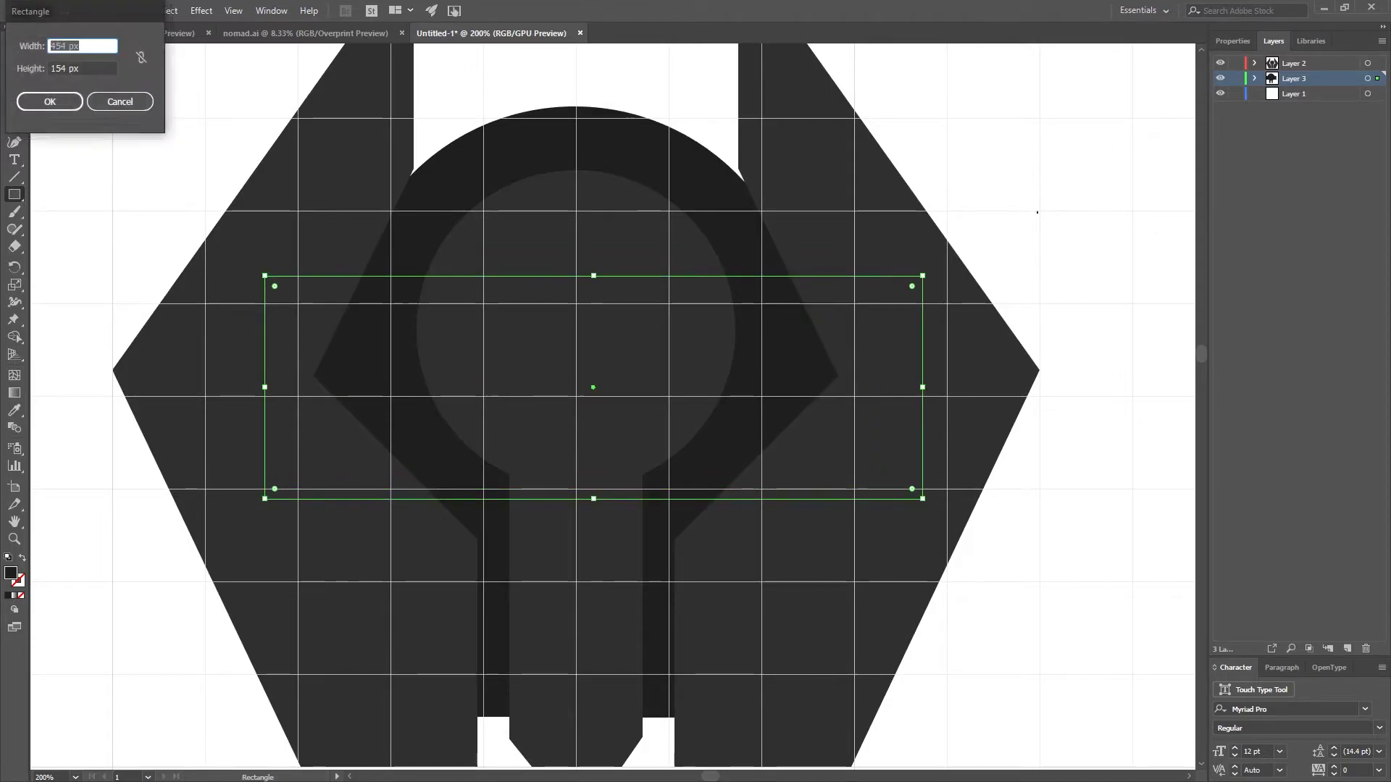
{"action": "key", "text": "Escape"}
{"action": "key", "text": "v"}
{"action": "left_click", "coordinate": [1014, 211]}
Hide the grid and view the whole ship at 100%
{"action": "scroll", "coordinate": [1014, 211], "scroll_direction": "down", "scroll_amount": 2}
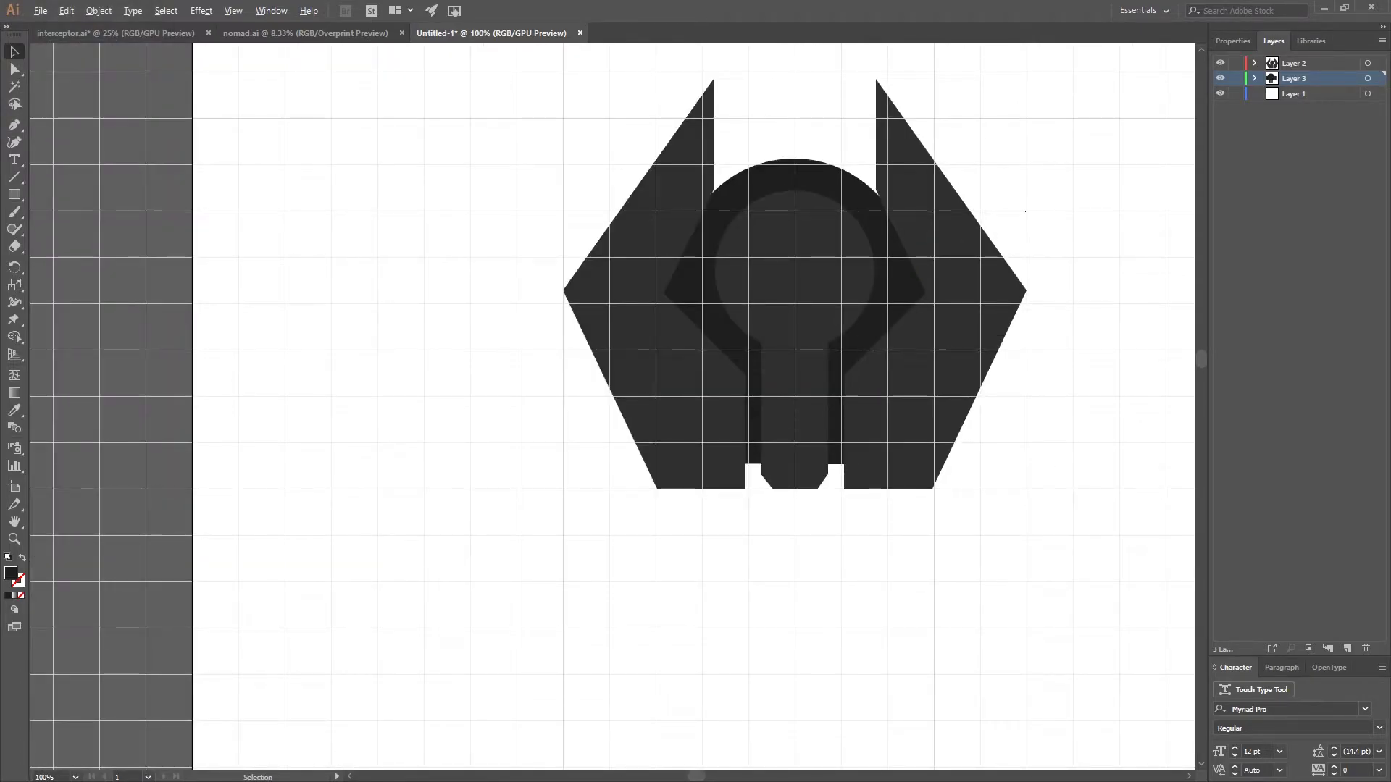
{"action": "key", "text": "ctrl+minus"}
{"action": "key", "text": "ctrl+1"}
{"action": "key", "text": "ctrl+apostrophe"}
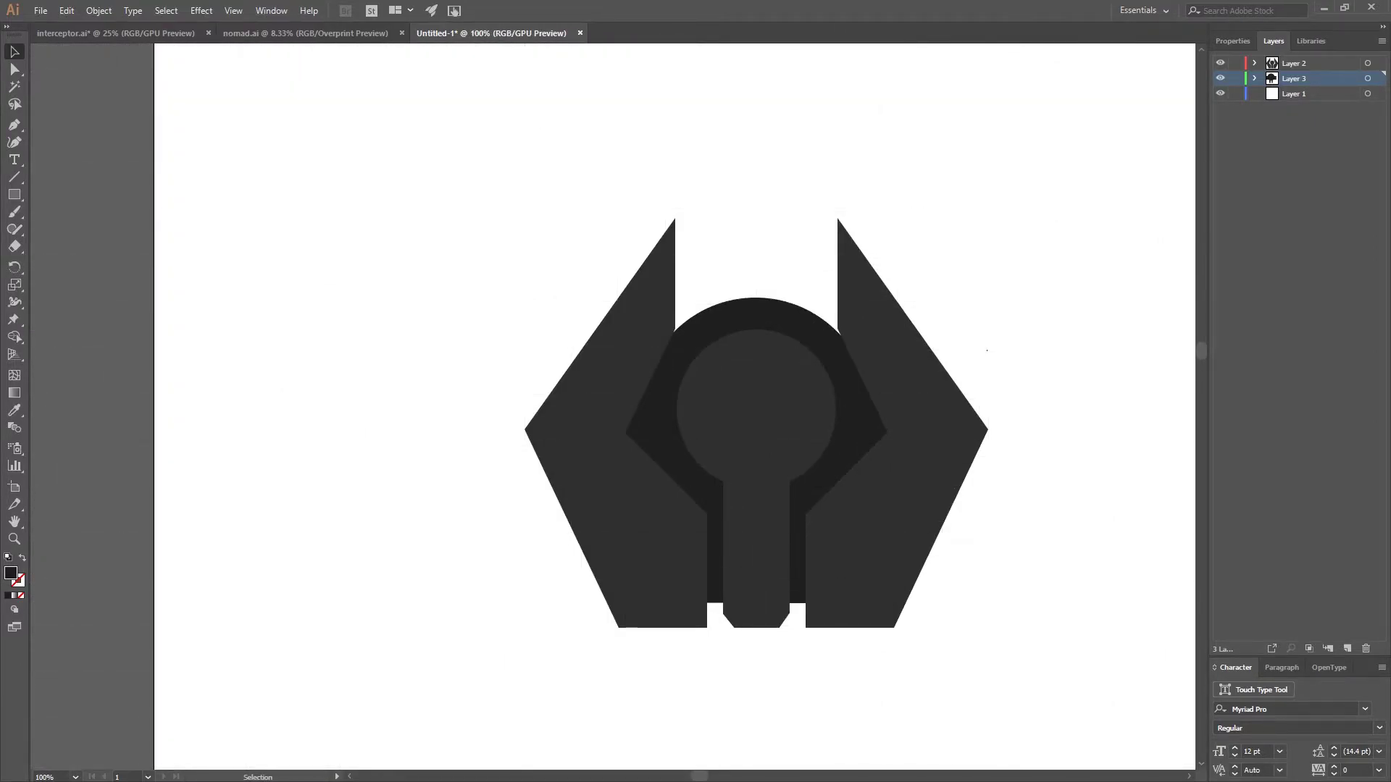
Nudge the right hull panel inward toward the stem
{"action": "left_click", "coordinate": [915, 435]}
{"action": "key", "text": "Left"}
{"action": "key", "text": "Left"}
{"action": "key", "text": "Left"}
{"action": "key", "text": "Left"}
{"action": "key", "text": "Left"}
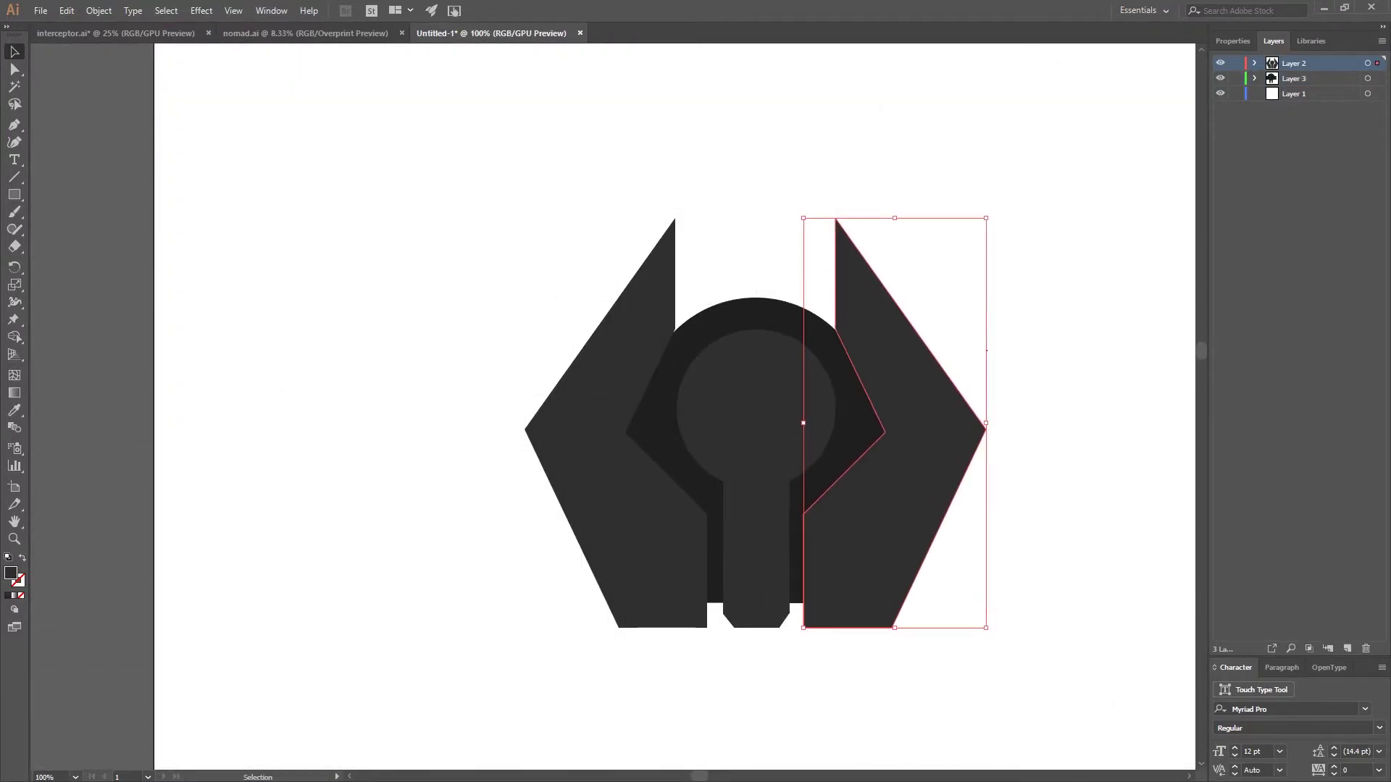
Nudge the left hull panel inward and bring the right one further in, leaving matching narrow gaps beside the stem
{"action": "left_click", "coordinate": [594, 435]}
{"action": "key", "text": "Right"}
{"action": "key", "text": "Right"}
{"action": "key", "text": "Right"}
{"action": "key", "text": "Right"}
{"action": "key", "text": "Right"}
{"action": "left_click", "coordinate": [914, 435]}
{"action": "key", "text": "Left"}
{"action": "key", "text": "Left"}
{"action": "key", "text": "ctrl+shift+a"}
{"action": "left_click", "coordinate": [594, 435]}
{"action": "key", "text": "ctrl+shift+a"}
{"action": "scroll", "coordinate": [1054, 348], "scroll_direction": "down", "scroll_amount": 3}
{"action": "scroll", "coordinate": [1044, 411], "scroll_direction": "up", "scroll_amount": 3}
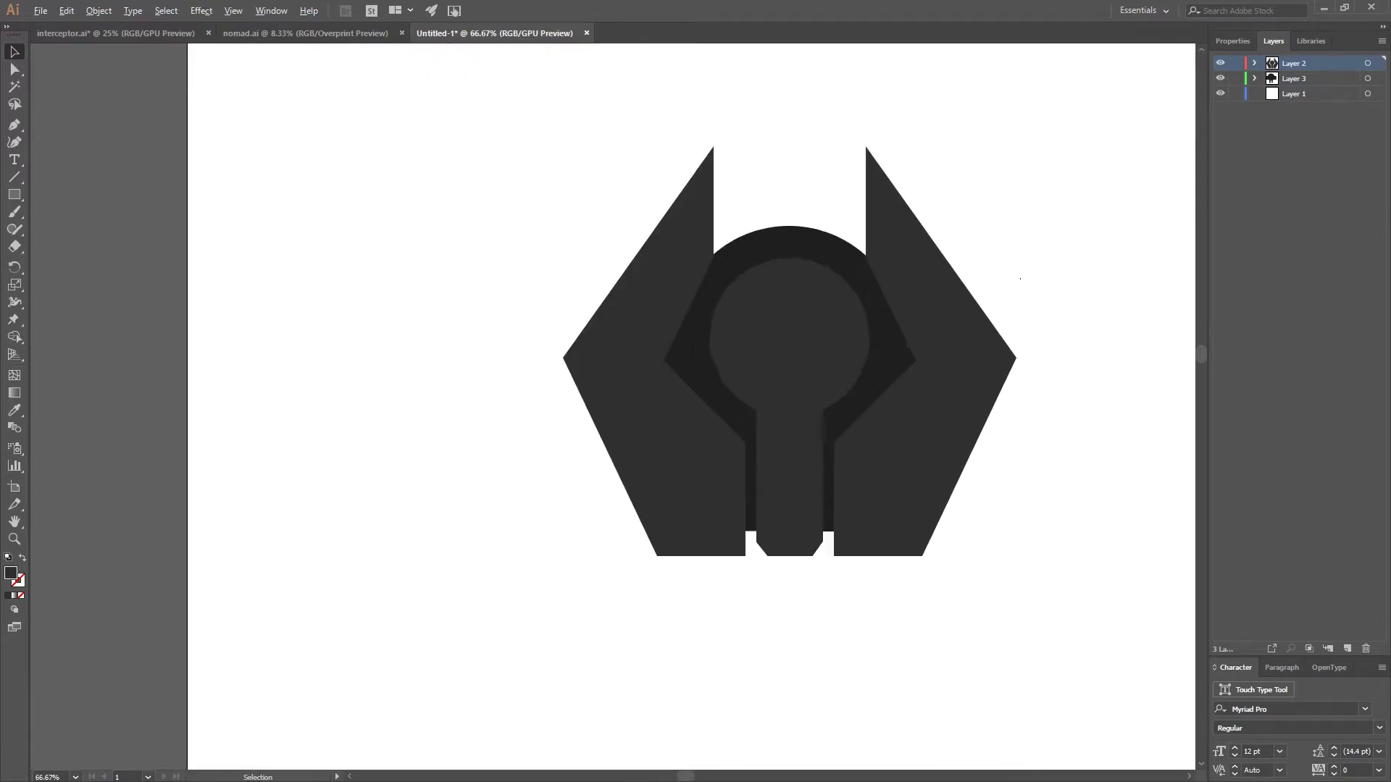
{"action": "left_click", "coordinate": [887, 366]}
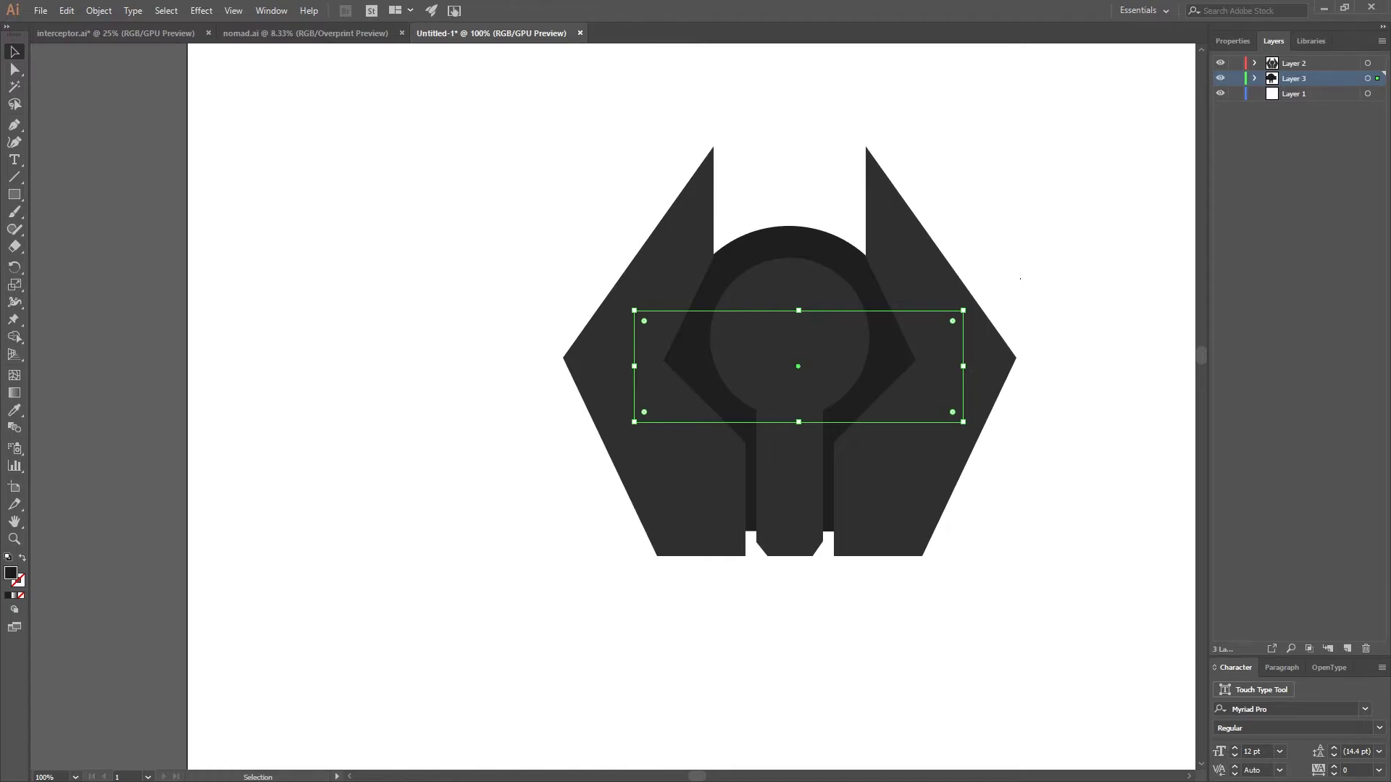
{"action": "left_click", "coordinate": [651, 297]}
{"action": "key", "text": "p"}
{"action": "key", "text": "v"}
{"action": "key", "text": "p"}
{"action": "key", "text": "alt+v"}
{"action": "key", "text": "Escape"}
{"action": "scroll", "coordinate": [647, 564], "scroll_direction": "down", "scroll_amount": 4}
{"action": "left_click", "coordinate": [921, 490]}
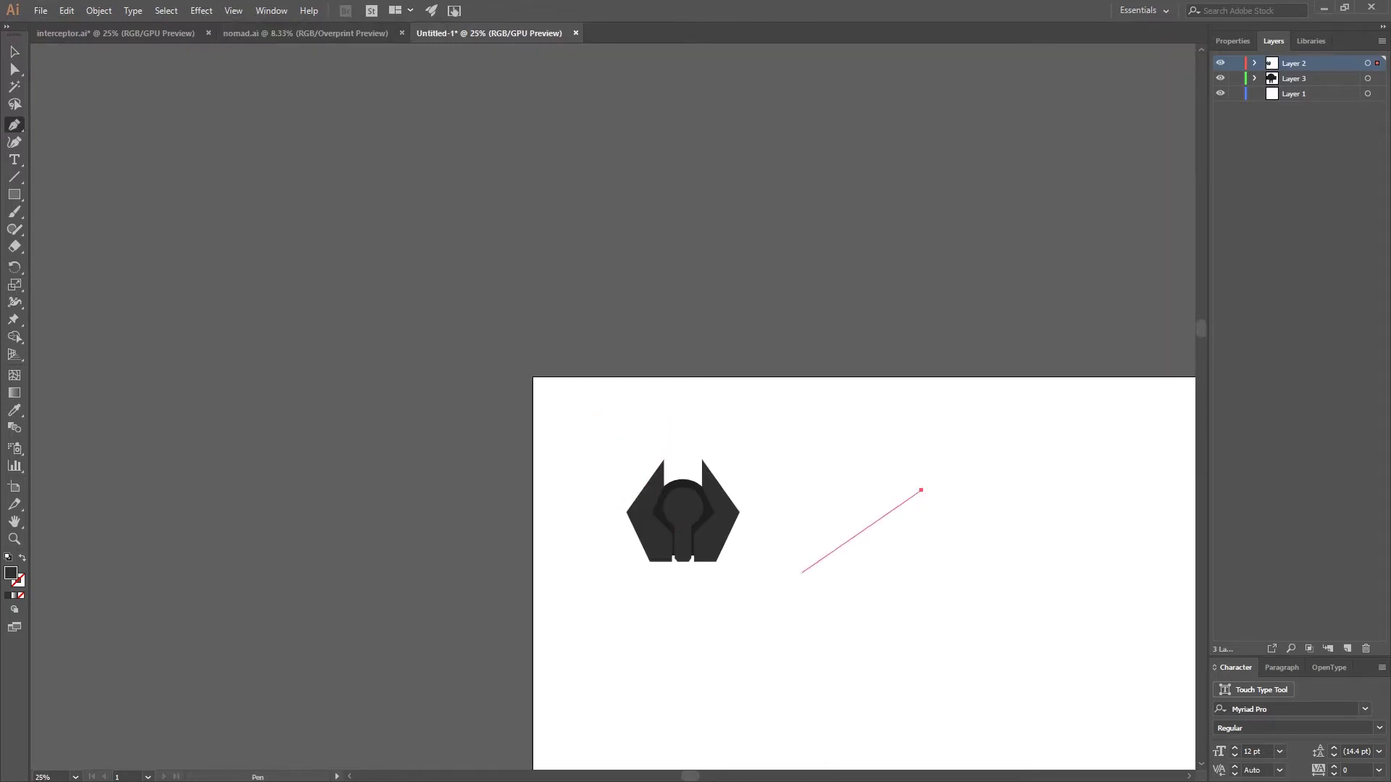
{"action": "key", "text": "ctrl+z"}
{"action": "key", "text": "v"}
{"action": "key", "text": "ctrl+shift+a"}
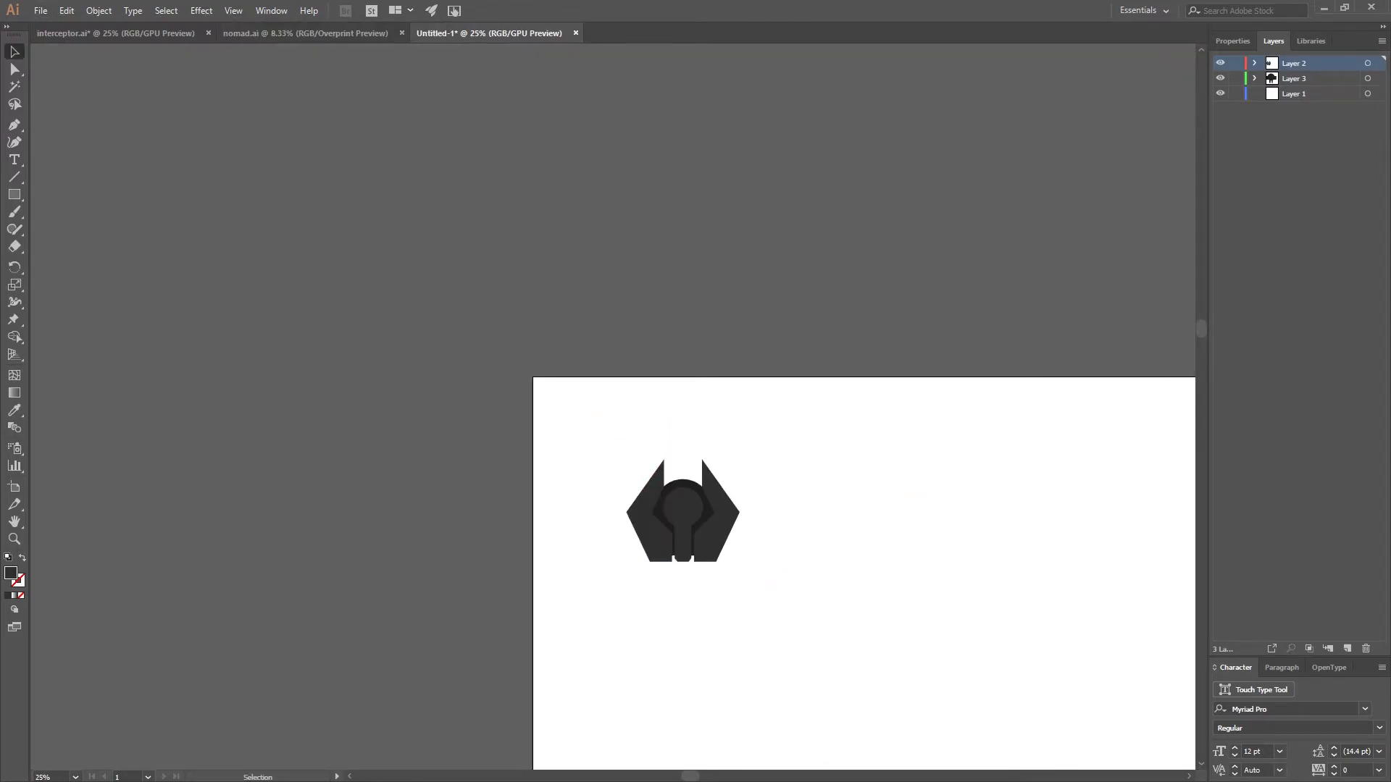
{"action": "key", "text": "ctrl+1"}
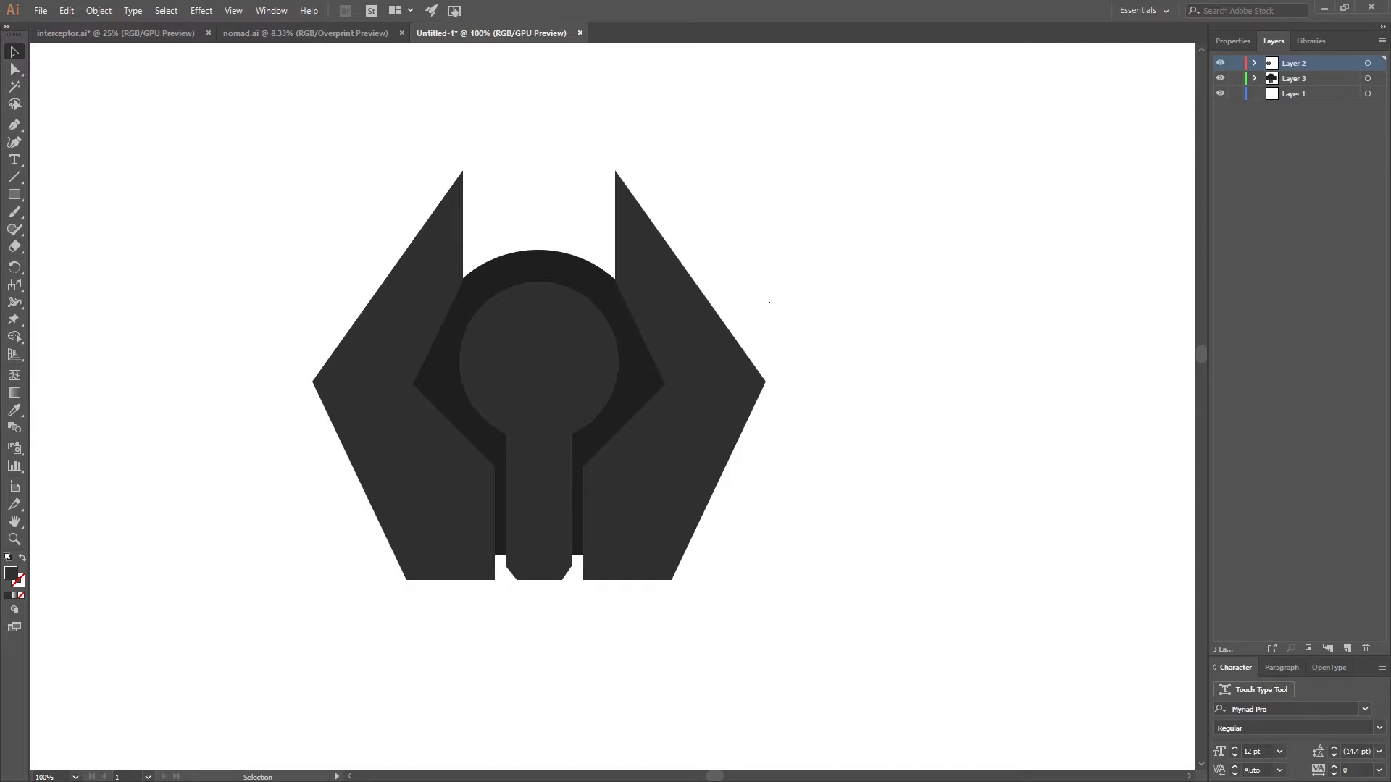
{"action": "scroll", "coordinate": [604, 222], "scroll_direction": "down", "scroll_amount": 1}
{"action": "scroll", "coordinate": [579, 304], "scroll_direction": "up", "scroll_amount": 4}
{"action": "scroll", "coordinate": [559, 360], "scroll_direction": "up", "scroll_amount": 1}
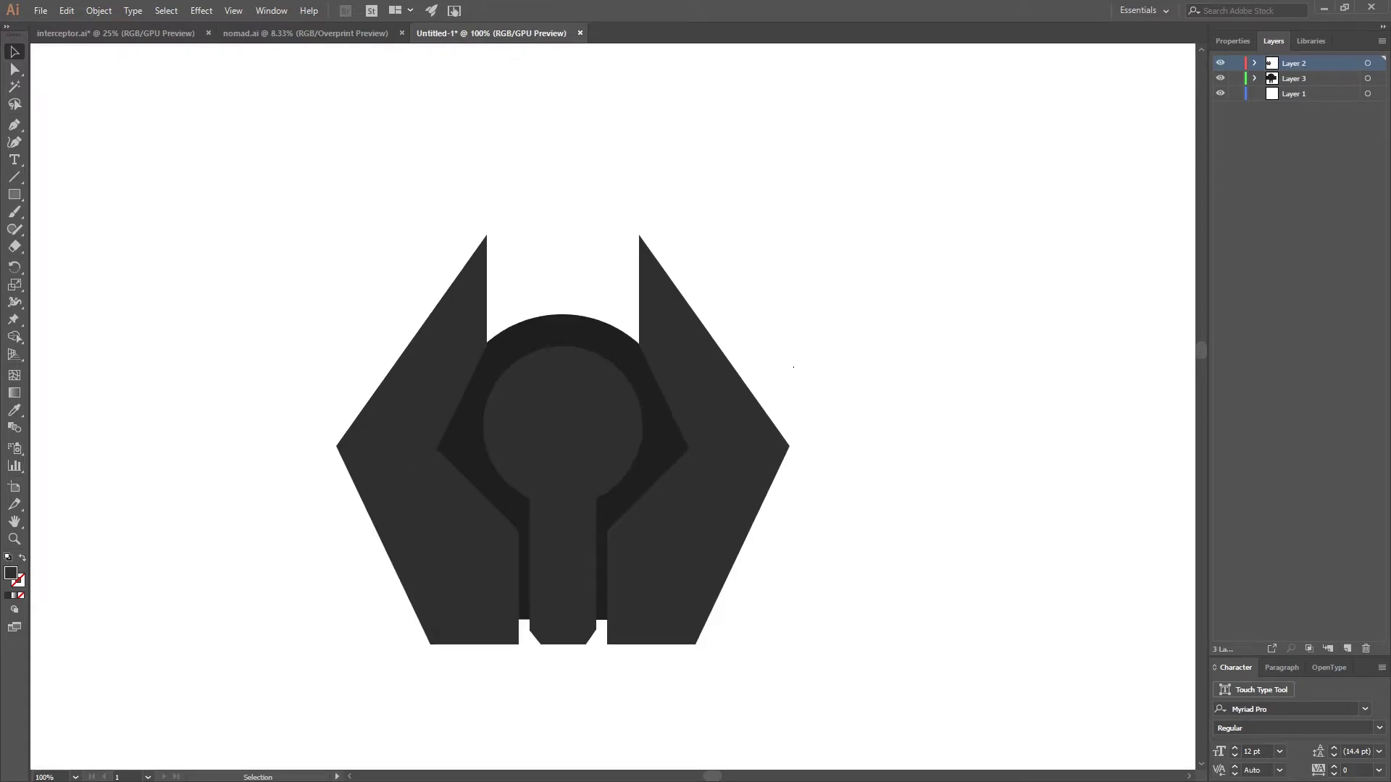
{"action": "scroll", "coordinate": [417, 74], "scroll_direction": "up", "scroll_amount": 1}
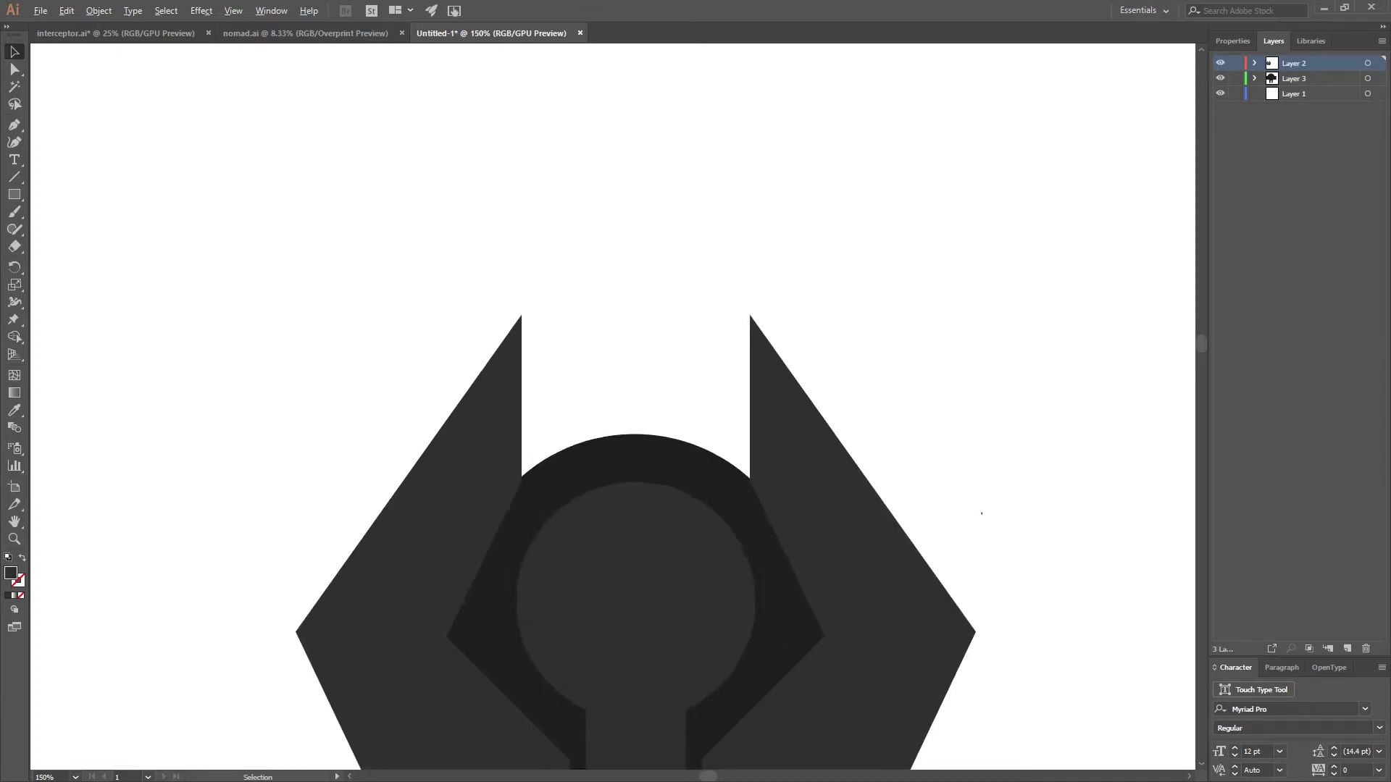
{"action": "scroll", "coordinate": [418, 74], "scroll_direction": "down", "scroll_amount": 3}
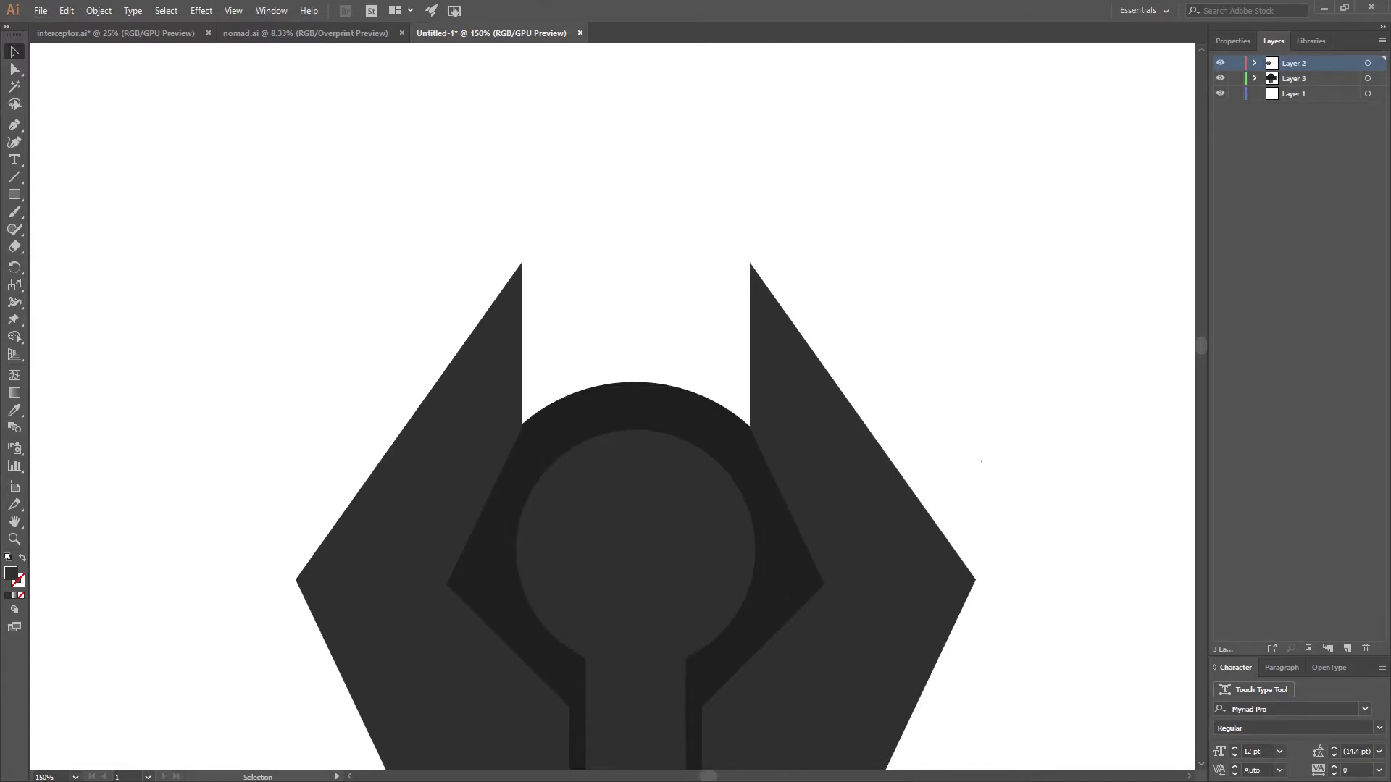
{"action": "scroll", "coordinate": [723, 334], "scroll_direction": "down", "scroll_amount": 1}
Switch to the interceptor.ai document and select the upper small dark block tucked behind the left wing's outer edge
{"action": "key", "text": "ctrl+shift+Tab"}
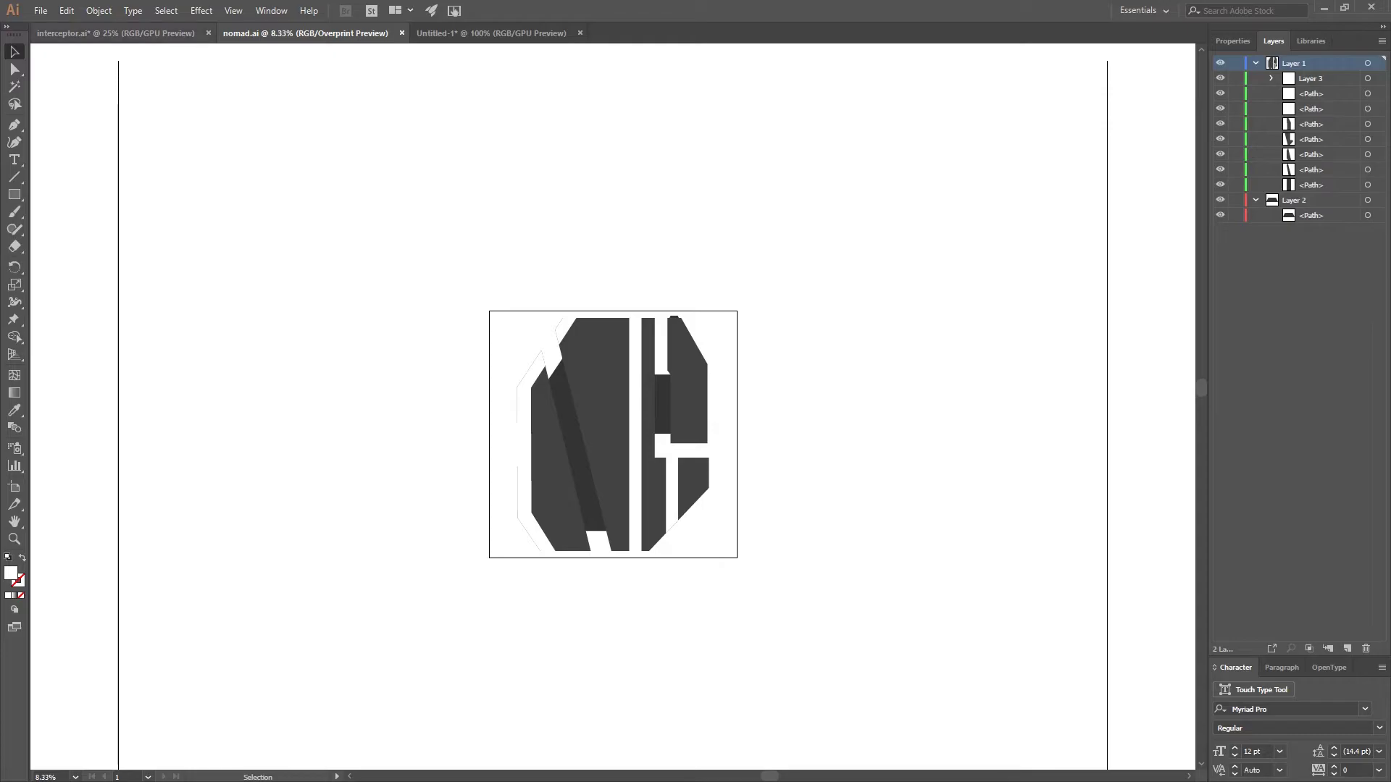
{"action": "key", "text": "ctrl+shift+Tab"}
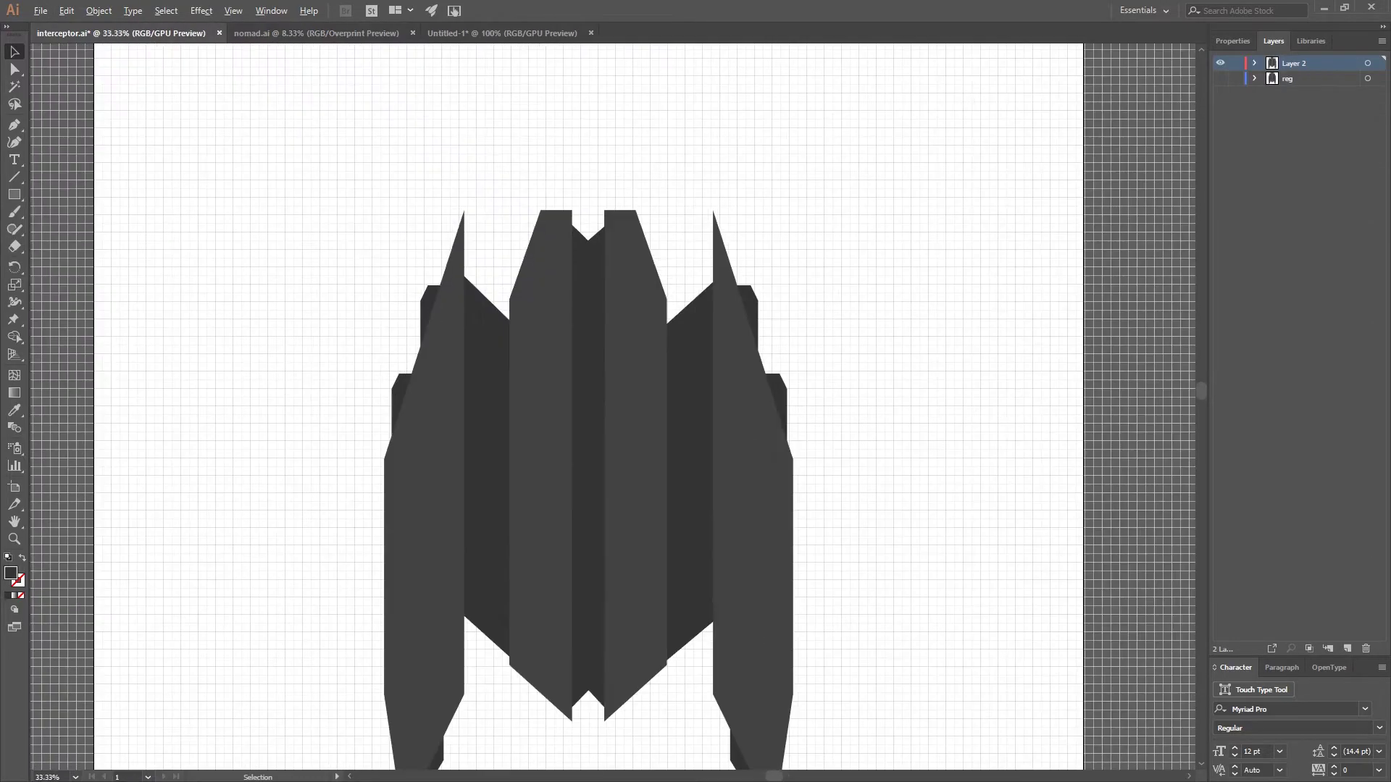
{"action": "scroll", "coordinate": [407, 287], "scroll_direction": "up", "scroll_amount": 1}
{"action": "left_click", "coordinate": [436, 313]}
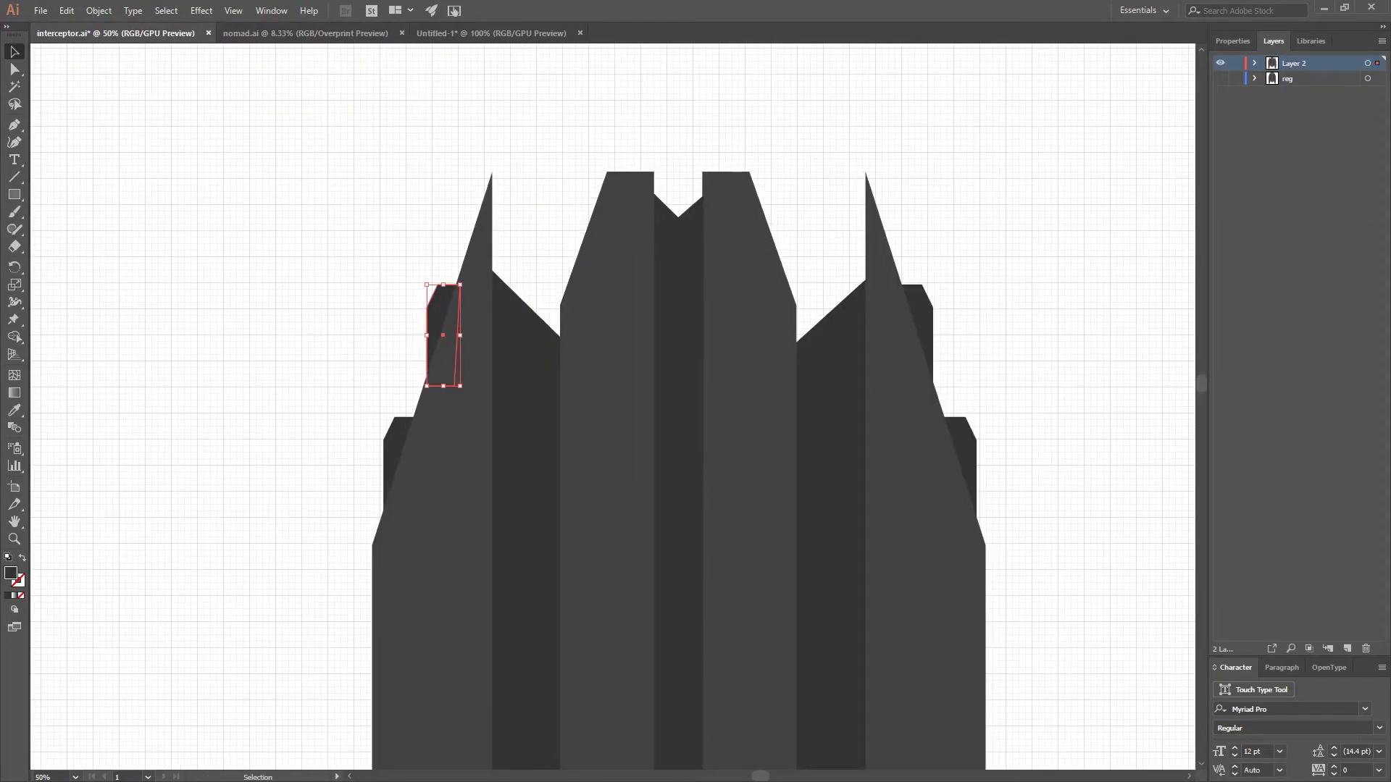
Examine the full shape of the small dark block by pulling it out from behind the left wing and undoing the move
{"action": "left_click_drag", "start_coordinate": [436, 313], "coordinate": [304, 207]}
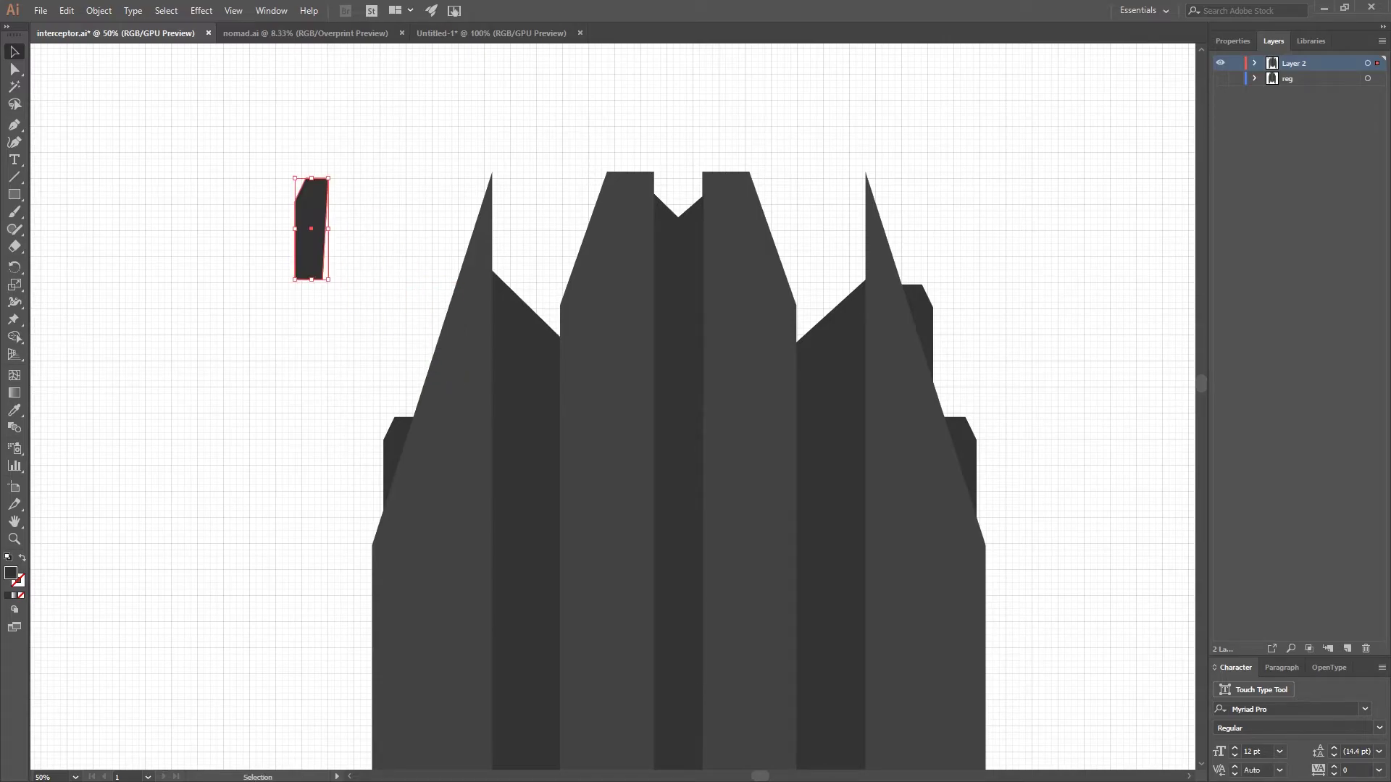
{"action": "key", "text": "ctrl+z"}
{"action": "key", "text": "ctrl+shift+a"}
{"action": "key", "text": "ctrl+minus"}
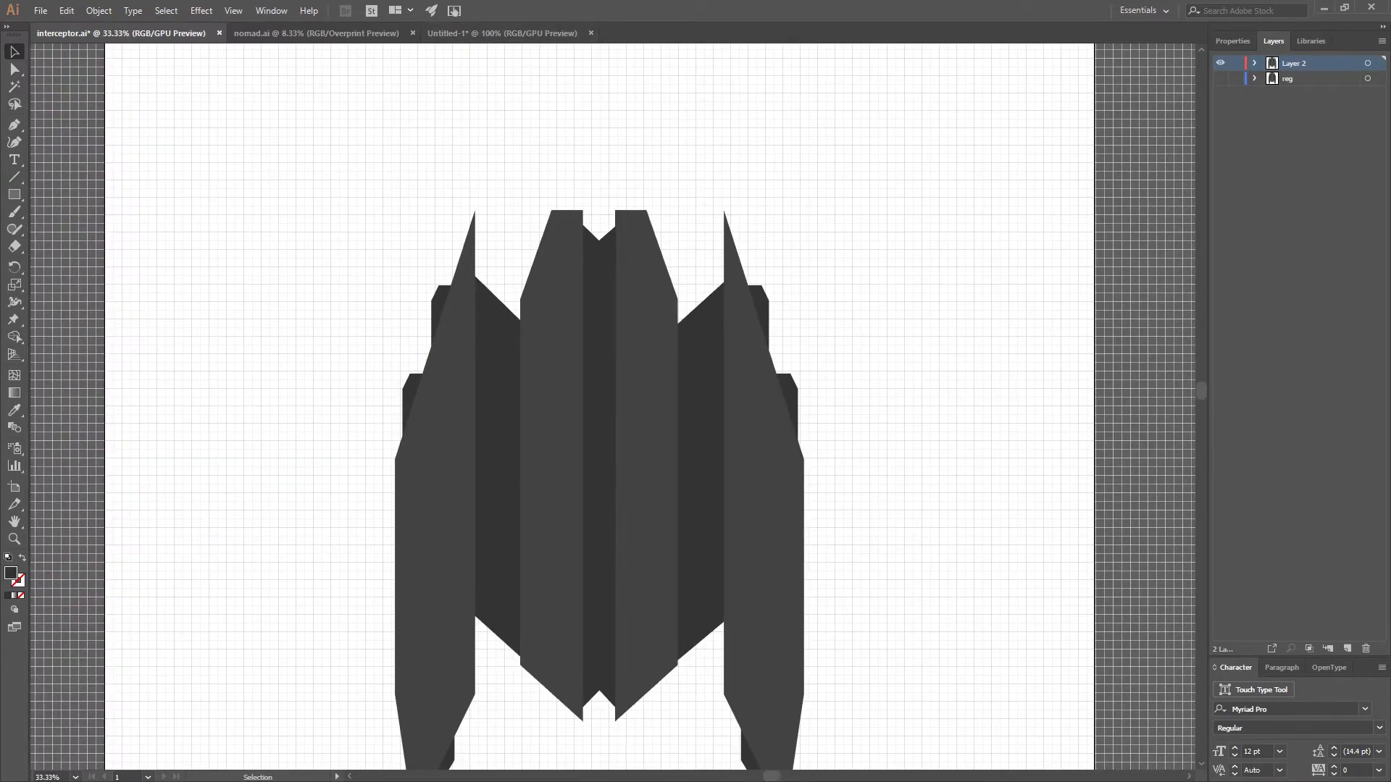
{"action": "key", "text": "ctrl+plus"}
{"action": "left_click", "coordinate": [536, 392]}
{"action": "left_click_drag", "start_coordinate": [523, 369], "coordinate": [435, 340]}
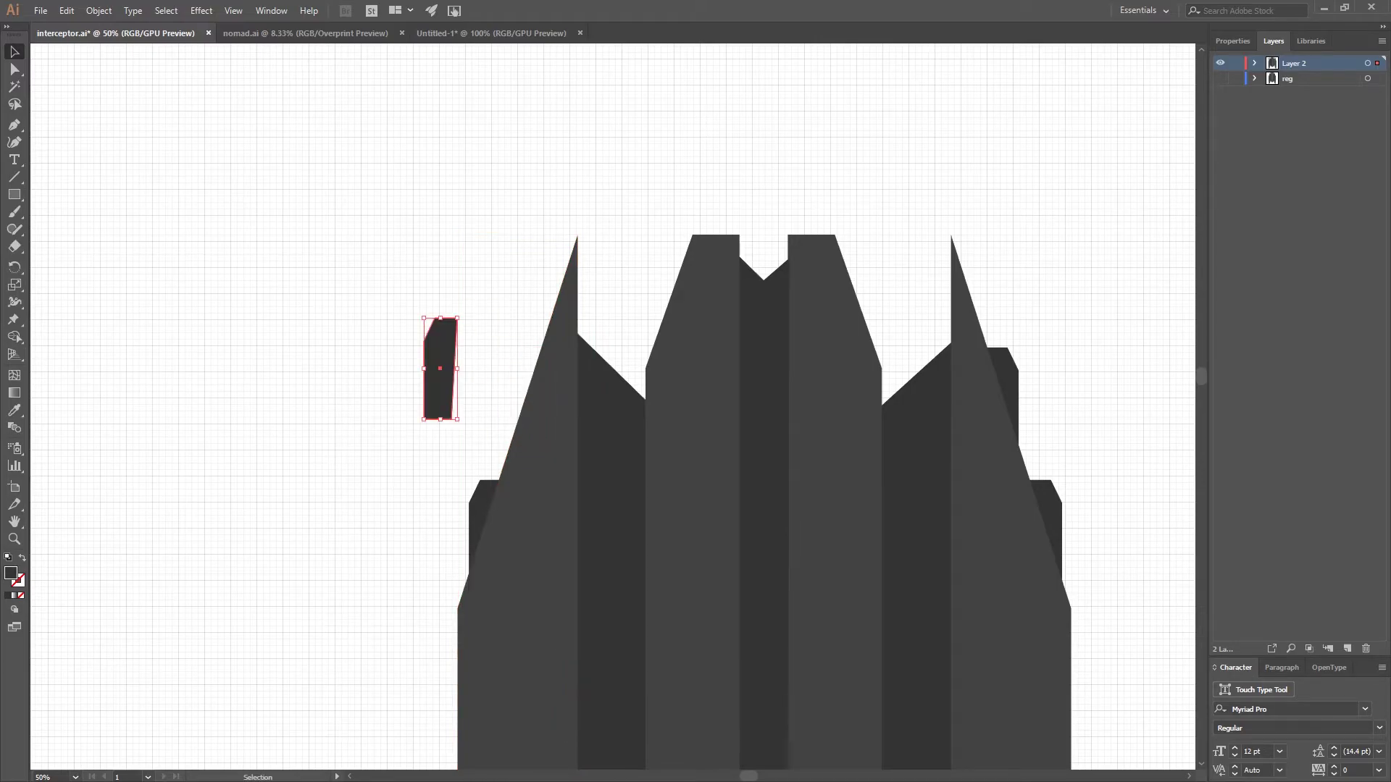
{"action": "key", "text": "ctrl+z"}
{"action": "key", "text": "ctrl+shift+a"}
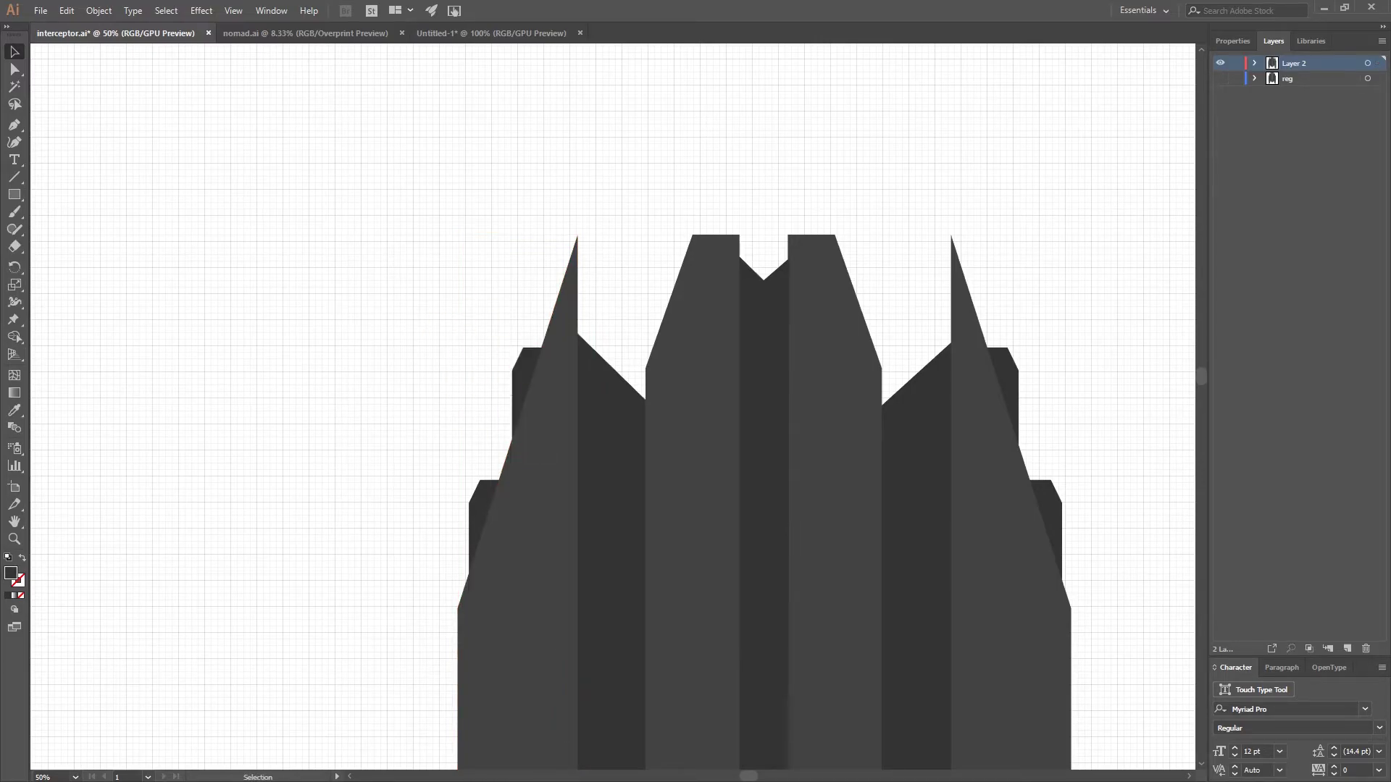
Switch to the Untitled-1 document and add a new layer between Layer 2 and Layer 3
{"action": "key", "text": "ctrl+shift+Tab"}
{"action": "key", "text": "ctrl+plus"}
{"action": "key", "text": "p"}
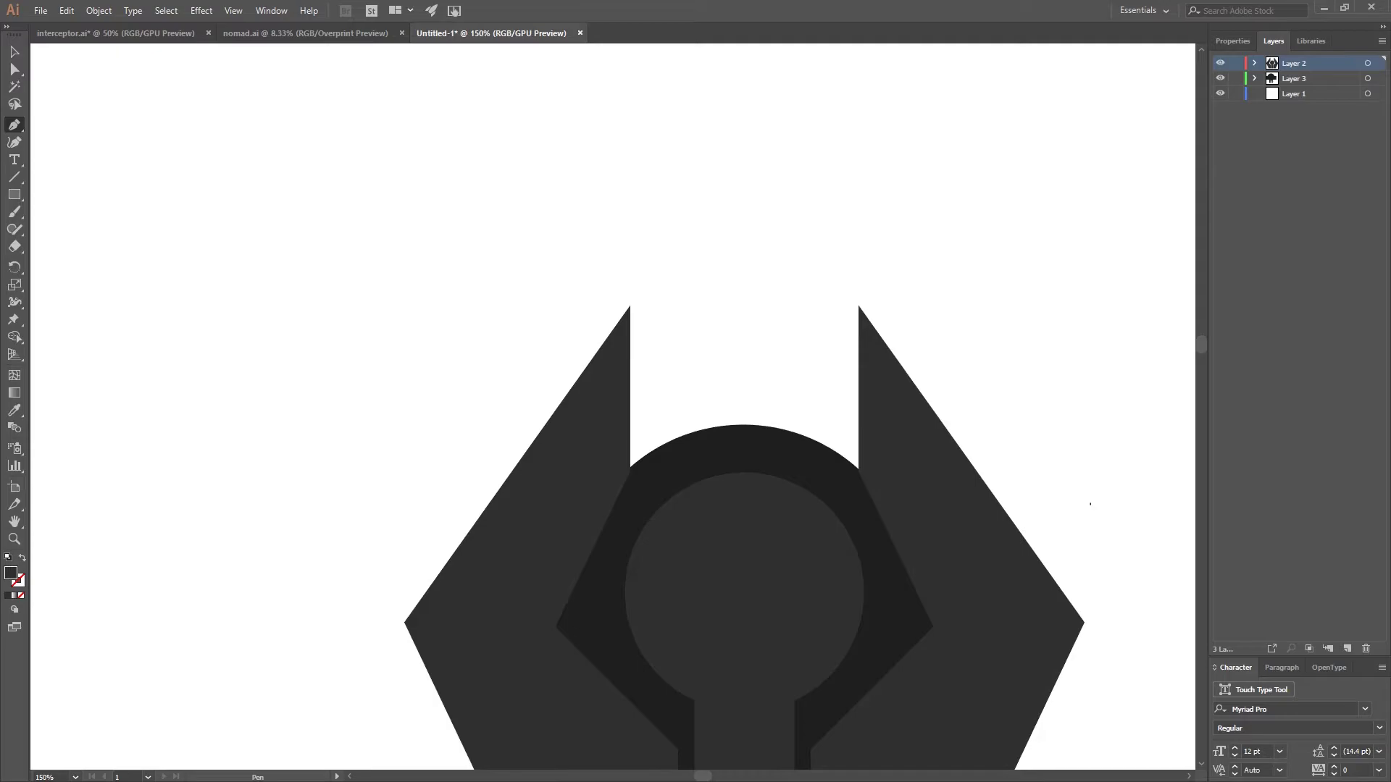
{"action": "key", "text": "ctrl+l"}
{"action": "left_click_drag", "start_coordinate": [1304, 63], "coordinate": [1304, 86]}
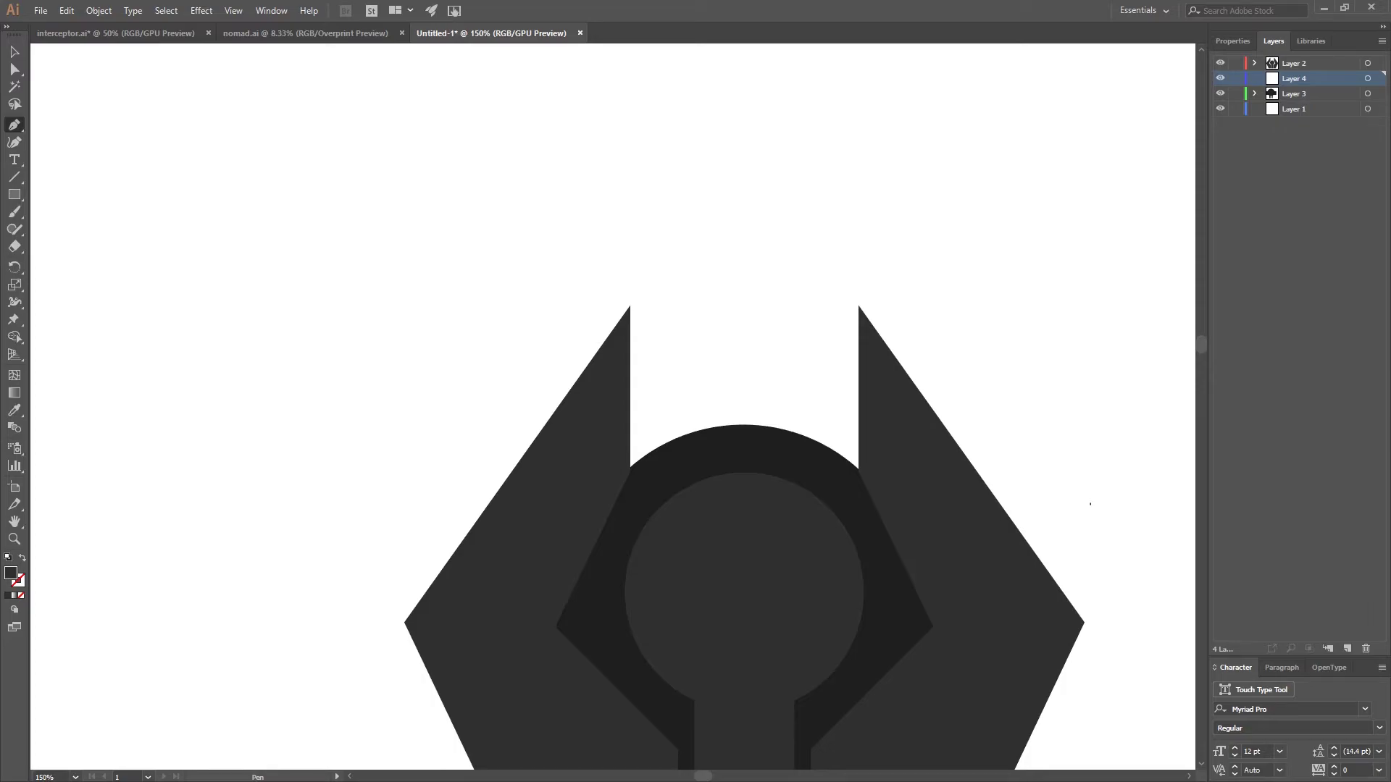
Draw a small lighter-grey block with a chamfered upper-left corner on the left hull panel's upper outer edge
{"action": "double_click", "coordinate": [11, 573]}
{"action": "left_click_drag", "start_coordinate": [248, 312], "coordinate": [247, 285]}
{"action": "key", "text": "Return"}
{"action": "left_click", "coordinate": [563, 384]}
{"action": "left_click", "coordinate": [549, 384]}
{"action": "left_click", "coordinate": [538, 406]}
{"action": "left_click", "coordinate": [538, 447], "text": "shift"}
{"action": "left_click", "coordinate": [567, 447], "text": "shift"}
{"action": "left_click", "coordinate": [566, 384], "text": "shift"}
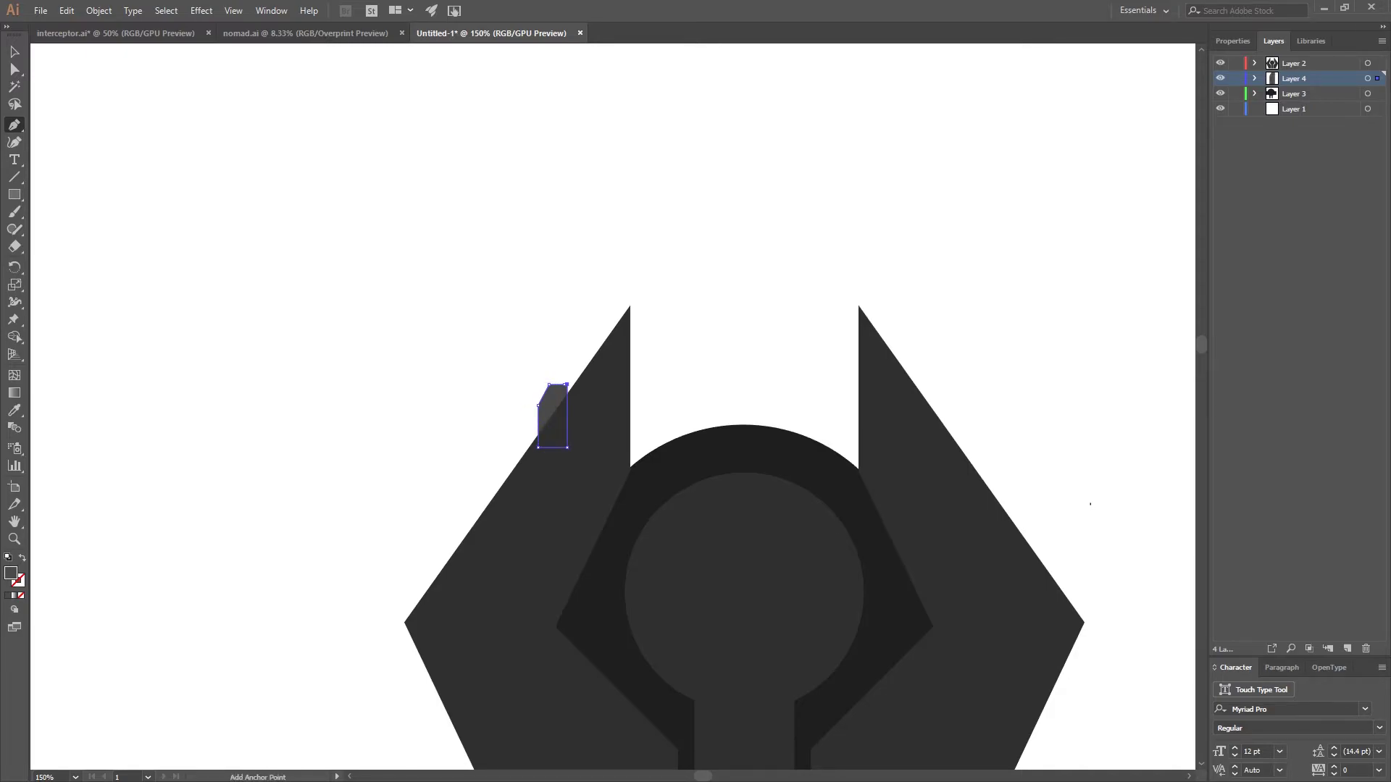
Shift the small block slightly inward so less protrudes past the left hull panel, and send it to the back
{"action": "key", "text": "v"}
{"action": "left_click_drag", "start_coordinate": [560, 406], "coordinate": [569, 406]}
{"action": "key", "text": "ctrl+shift+bracketleft"}
{"action": "key", "text": "ctrl+shift+a"}
Move the block's upper-left corner point inward so the chamfer runs parallel to the hull panel's outer edge
{"action": "left_click", "coordinate": [559, 402]}
{"action": "key", "text": "ctrl+equal"}
{"action": "key", "text": "ctrl+equal"}
{"action": "key", "text": "ctrl+equal"}
{"action": "key", "text": "ctrl+equal"}
{"action": "key", "text": "p"}
{"action": "key", "text": "ctrl+equal"}
{"action": "key", "text": "ctrl+equal"}
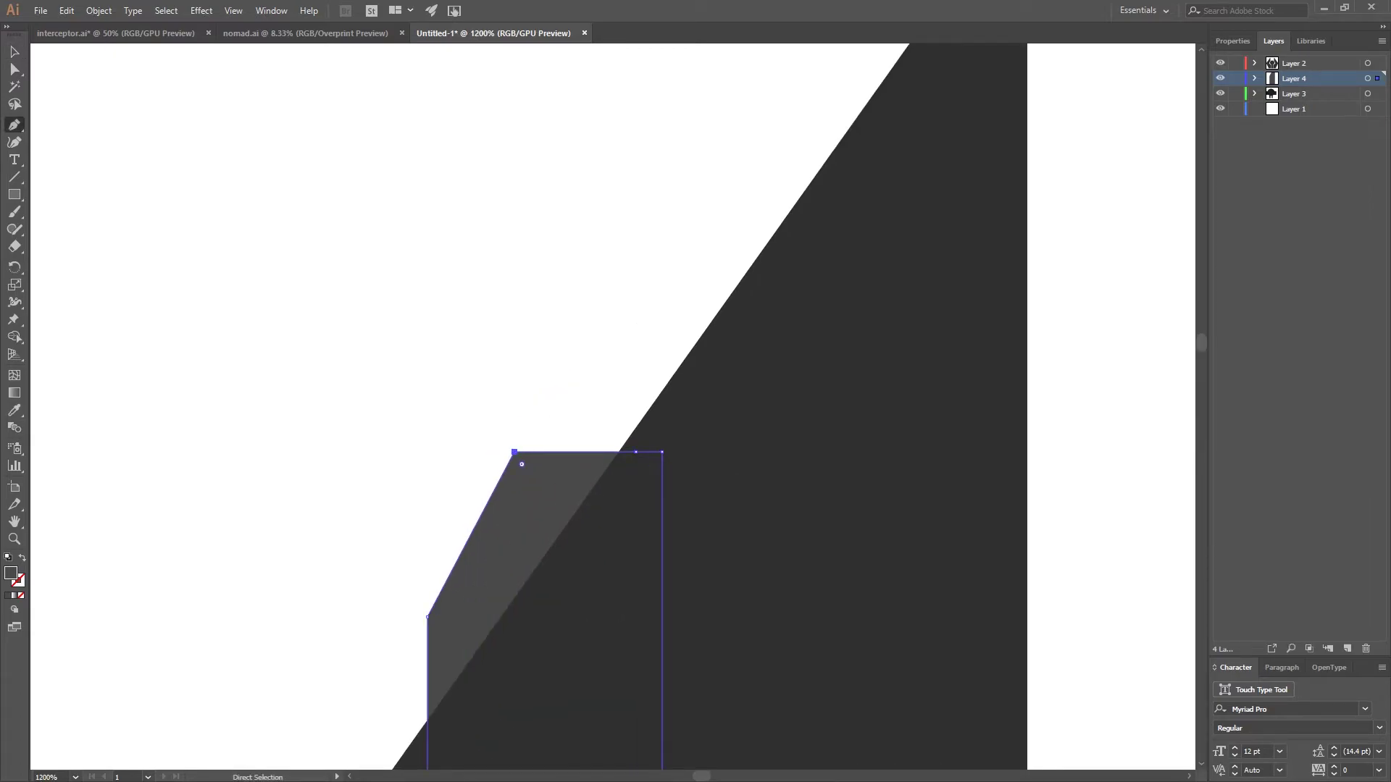
{"action": "left_click_drag", "start_coordinate": [515, 452], "coordinate": [549, 452]}
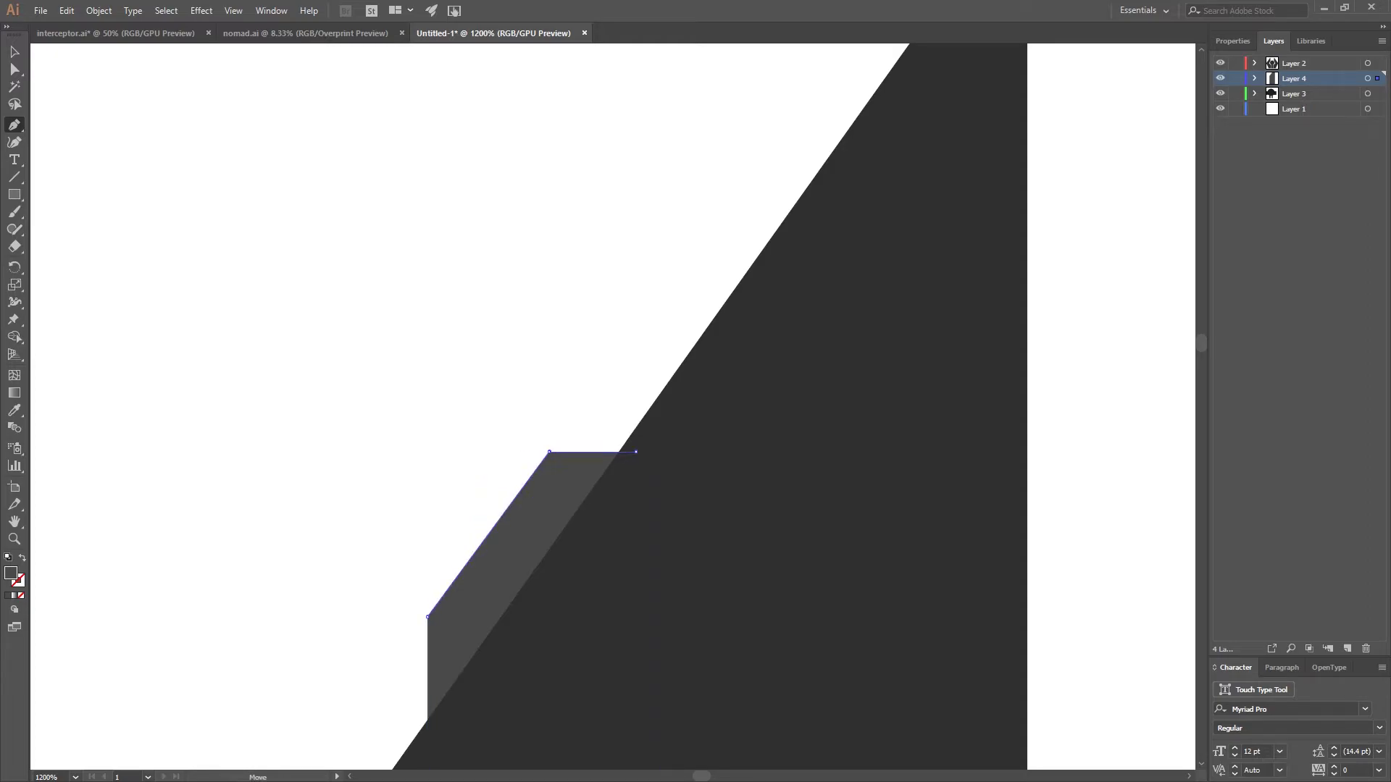
Nudge the small block slightly upward along the left hull panel's edge
{"action": "key", "text": "ctrl+minus"}
{"action": "key", "text": "ctrl+minus"}
{"action": "key", "text": "ctrl+minus"}
{"action": "key", "text": "v"}
{"action": "scroll", "coordinate": [578, 432], "scroll_direction": "down", "scroll_amount": 1}
{"action": "left_click", "coordinate": [576, 489]}
{"action": "key", "text": "Up"}
{"action": "key", "text": "Up"}
{"action": "key", "text": "Up"}
{"action": "key", "text": "Up"}
{"action": "key", "text": "Up"}
{"action": "key", "text": "ctrl+shift+a"}
{"action": "scroll", "coordinate": [720, 372], "scroll_direction": "down", "scroll_amount": 4}
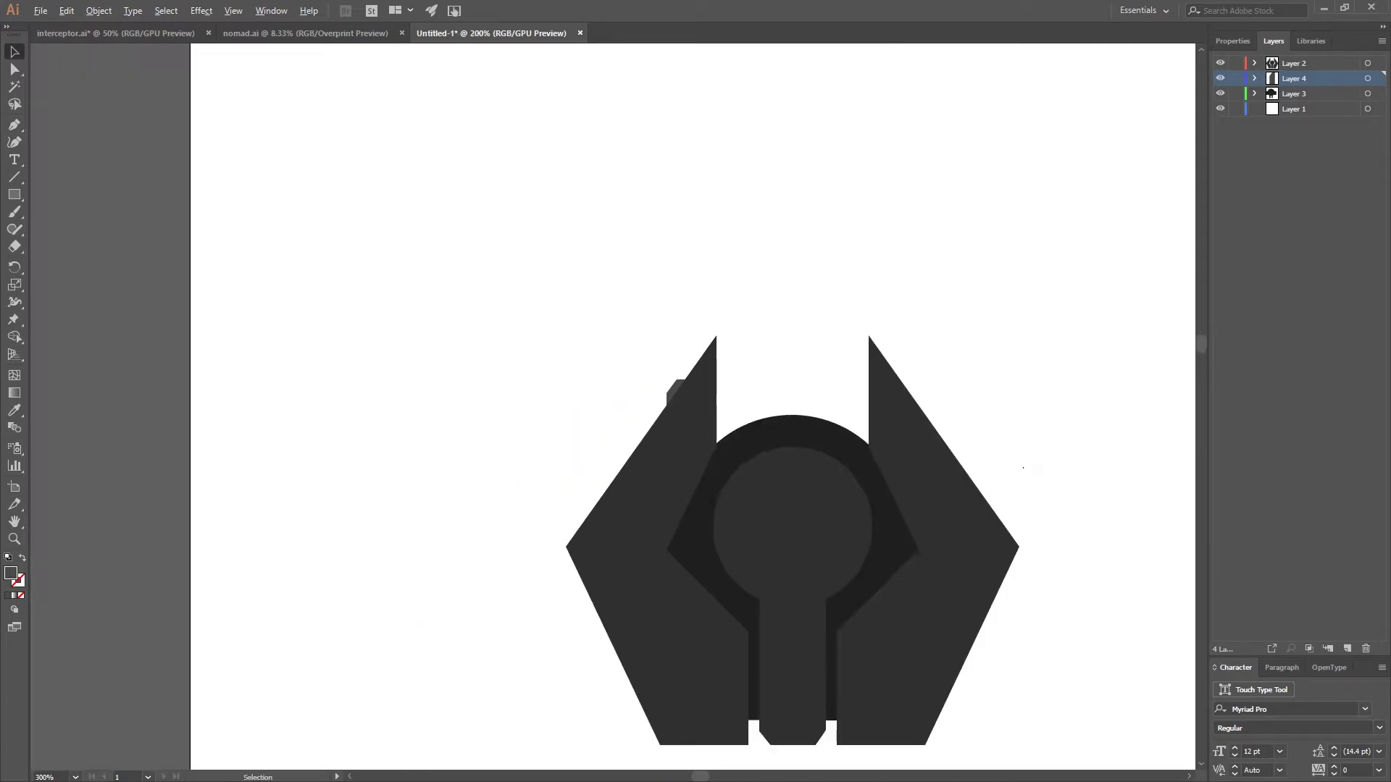
Duplicate the small block and reflect the copy left to right
{"action": "scroll", "coordinate": [733, 355], "scroll_direction": "up", "scroll_amount": 3}
{"action": "scroll", "coordinate": [618, 500], "scroll_direction": "down", "scroll_amount": 2}
{"action": "left_click", "coordinate": [603, 443]}
{"action": "key", "text": "ctrl+c"}
{"action": "key", "text": "ctrl+v"}
{"action": "right_click", "coordinate": [614, 403]}
{"action": "mouse_move", "coordinate": [659, 613]}
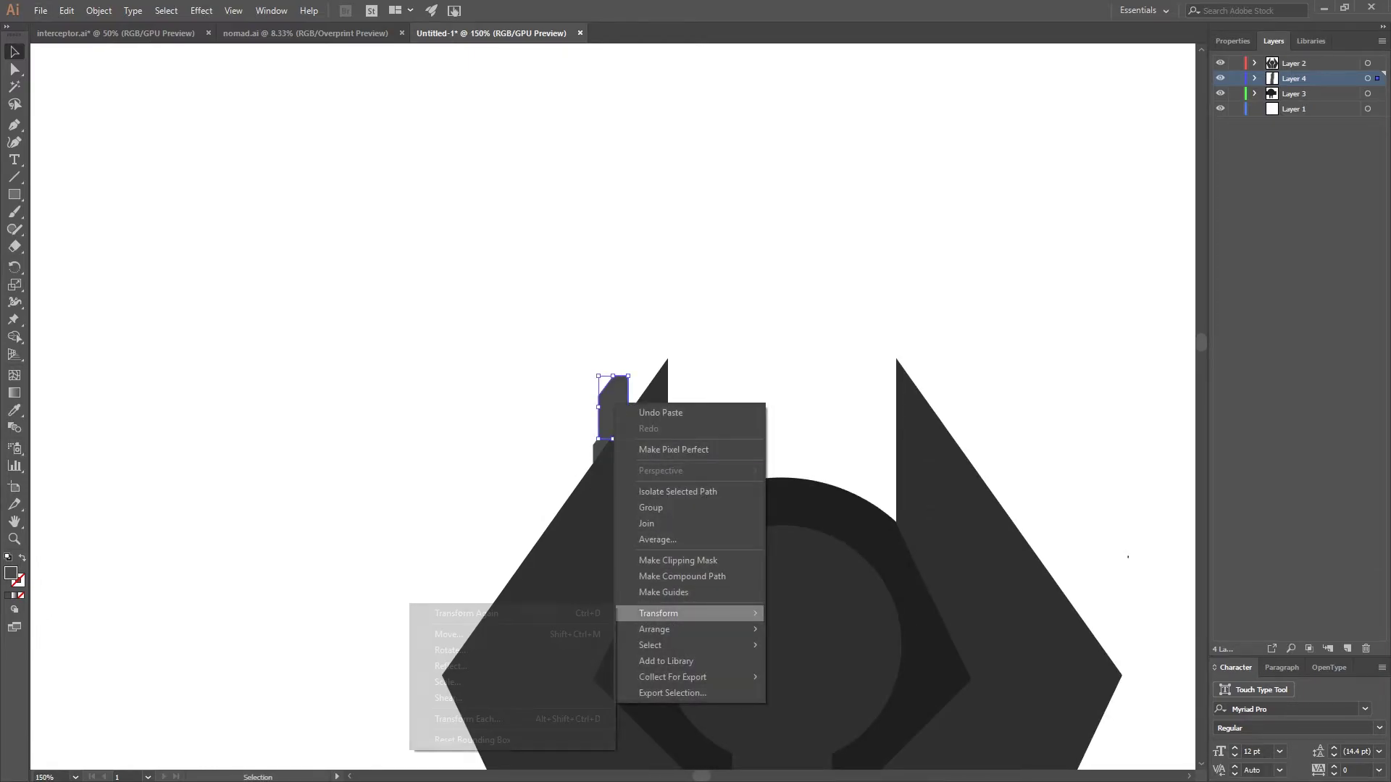
{"action": "left_click", "coordinate": [450, 666]}
{"action": "key", "text": "Return"}
Bring the mirrored block level with the original and nudge it inward across the left hull panel
{"action": "scroll", "coordinate": [622, 418], "scroll_direction": "up", "scroll_amount": 2}
{"action": "left_click_drag", "start_coordinate": [605, 369], "coordinate": [634, 502]}
{"action": "key", "text": "Right"}
{"action": "key", "text": "Right"}
{"action": "key", "text": "Right"}
{"action": "key", "text": "Right"}
{"action": "key", "text": "Right"}
{"action": "key", "text": "Right"}
{"action": "key", "text": "Right"}
{"action": "key", "text": "Right"}
{"action": "key", "text": "Right"}
{"action": "key", "text": "Right"}
{"action": "key", "text": "Right"}
{"action": "key", "text": "Right"}
{"action": "key", "text": "Right"}
{"action": "key", "text": "Right"}
{"action": "key", "text": "Right"}
{"action": "key", "text": "Right"}
{"action": "key", "text": "Right"}
{"action": "key", "text": "Right"}
{"action": "key", "text": "Right"}
{"action": "key", "text": "Right"}
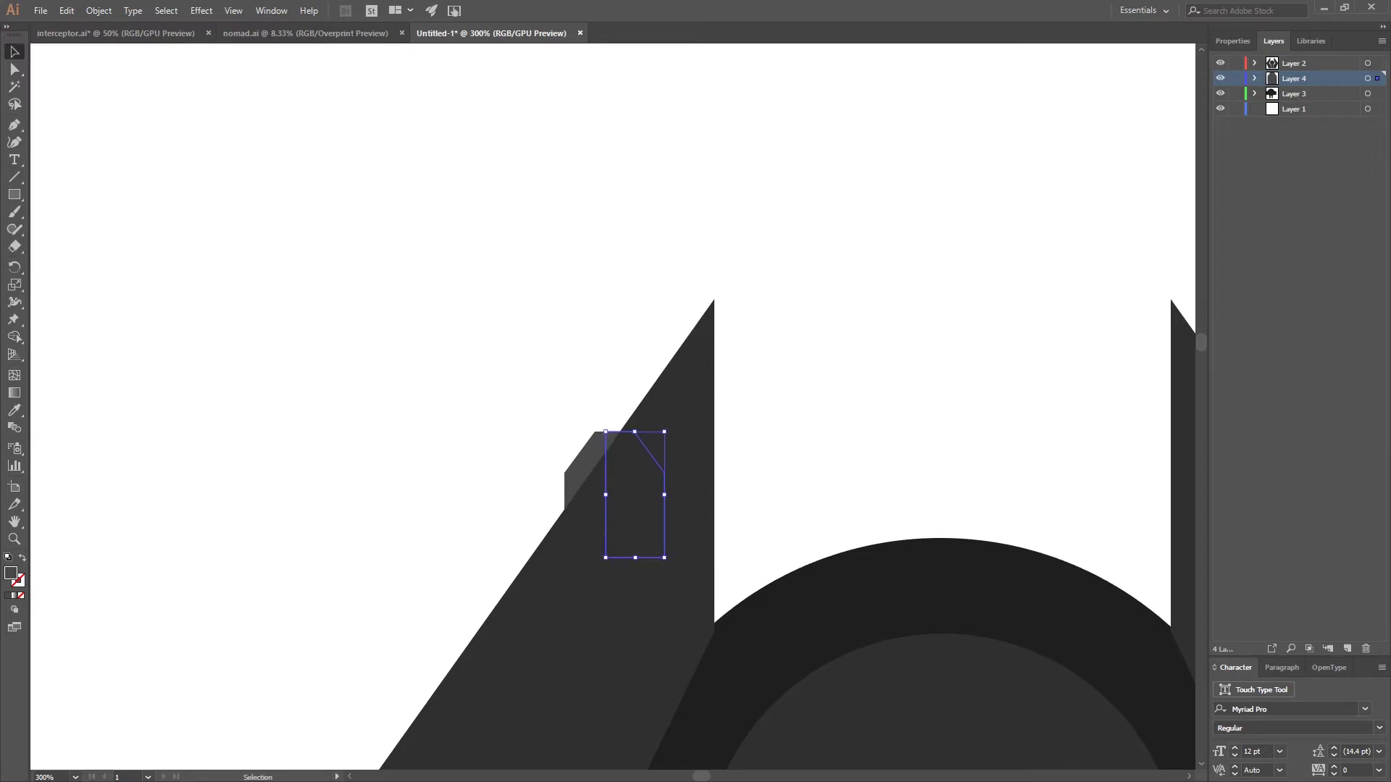
Place the mirrored block behind the right hull panel's upper outer edge, matching how far the left block protrudes
{"action": "scroll", "coordinate": [613, 407], "scroll_direction": "down", "scroll_amount": 1}
{"action": "scroll", "coordinate": [913, 452], "scroll_direction": "down", "scroll_amount": 4}
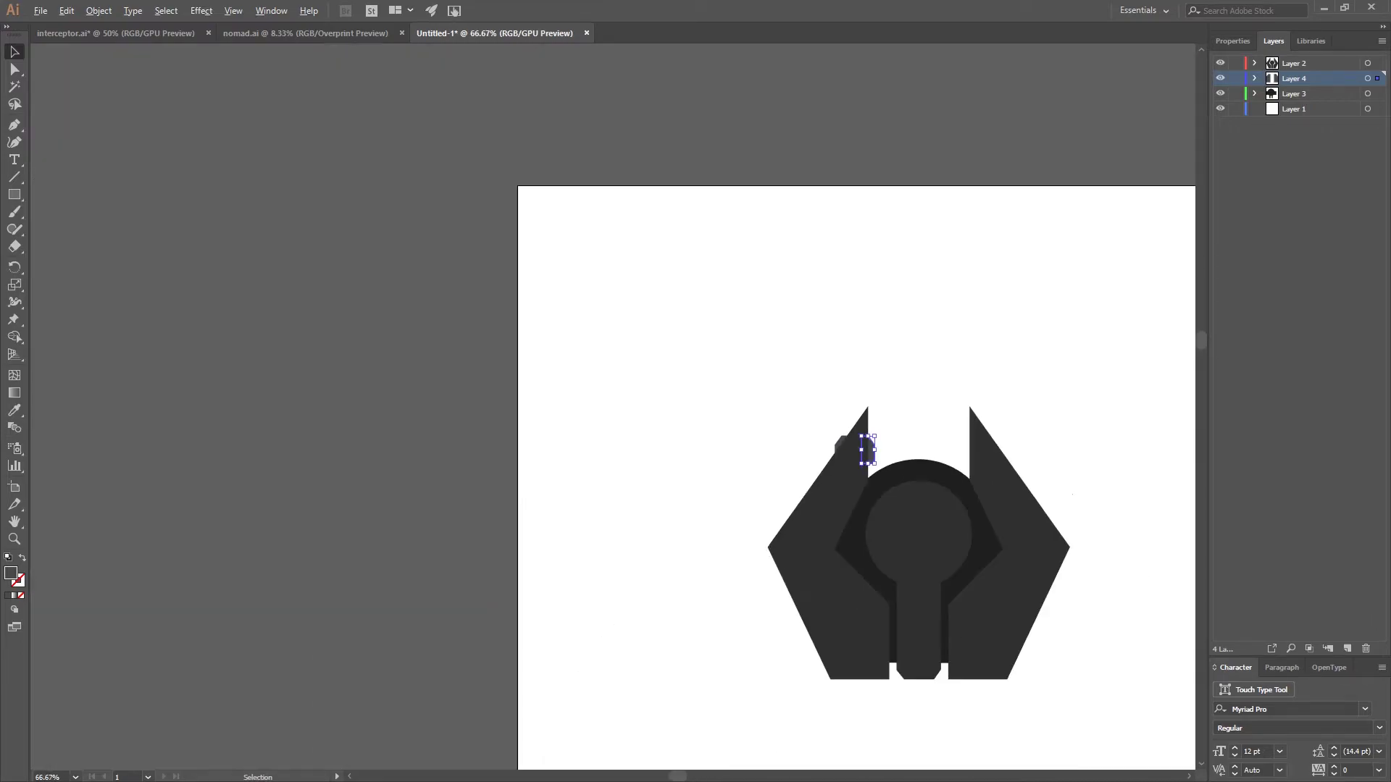
{"action": "scroll", "coordinate": [992, 456], "scroll_direction": "up", "scroll_amount": 4}
{"action": "left_click_drag", "start_coordinate": [402, 434], "coordinate": [976, 435]}
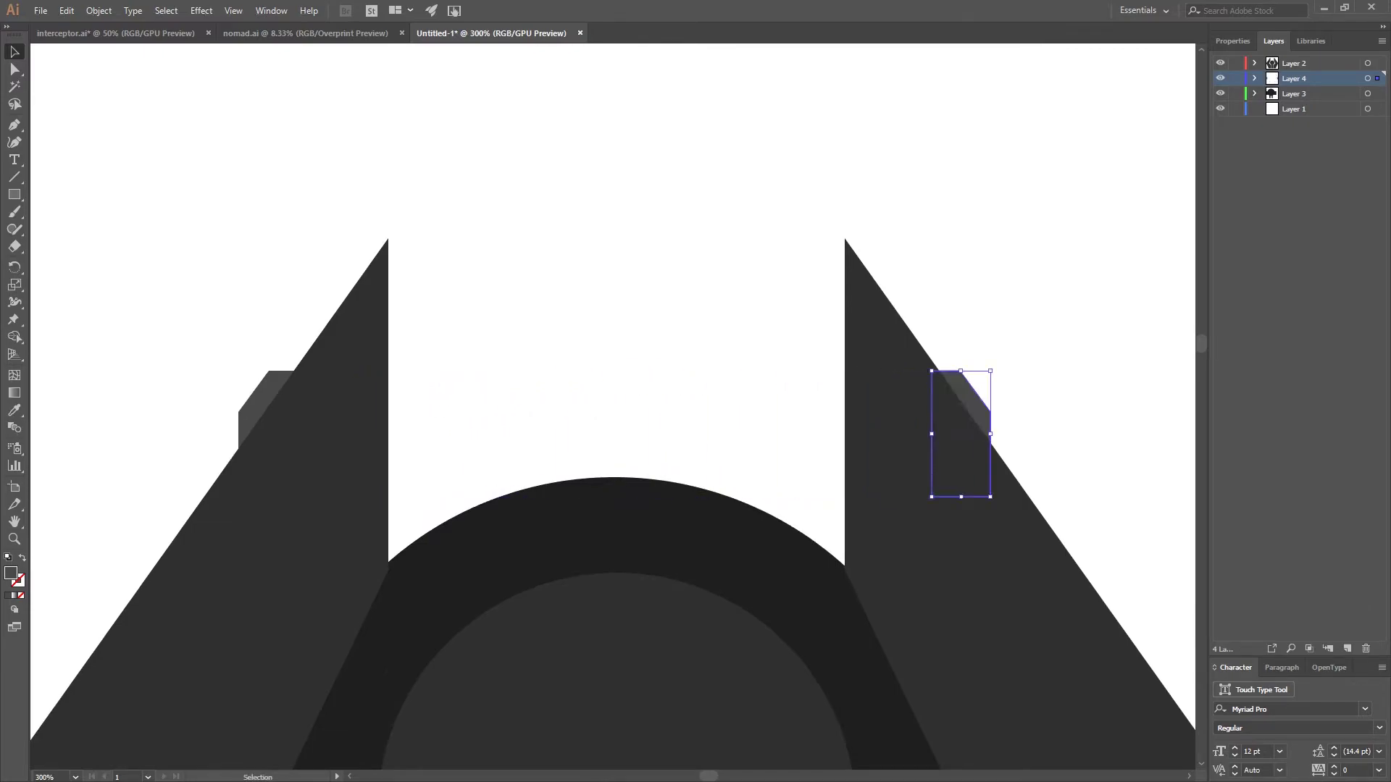
{"action": "key", "text": "ctrl+shift+a"}
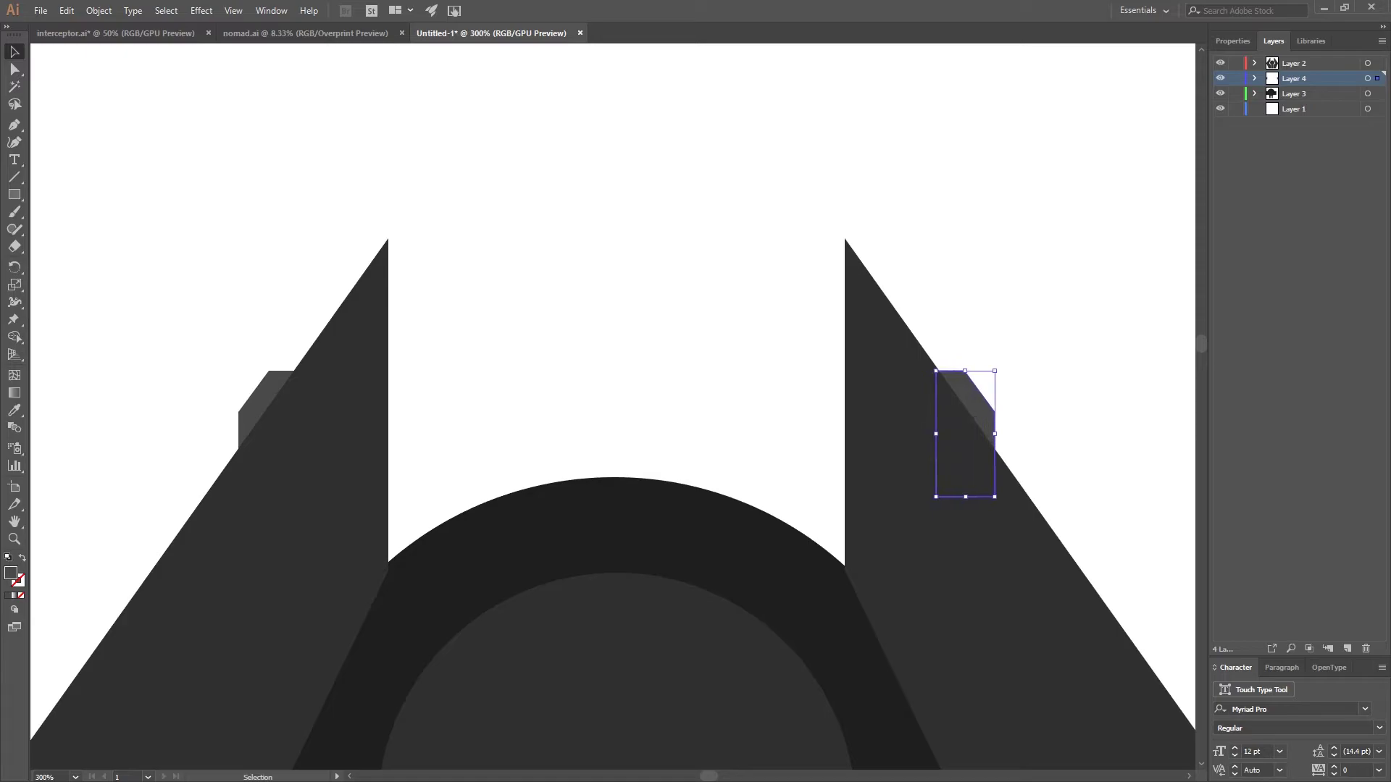
{"action": "scroll", "coordinate": [971, 326], "scroll_direction": "down", "scroll_amount": 5}
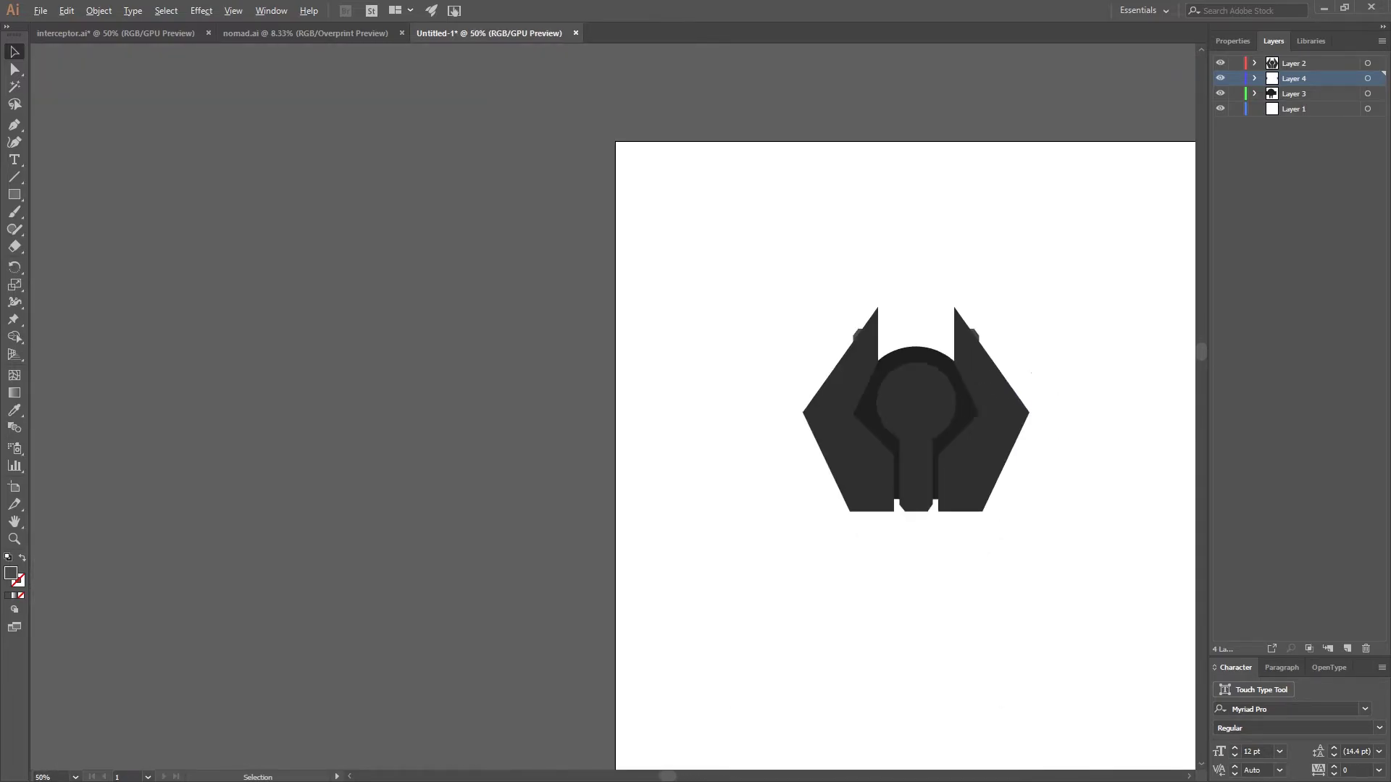
{"action": "scroll", "coordinate": [1037, 282], "scroll_direction": "up", "scroll_amount": 1}
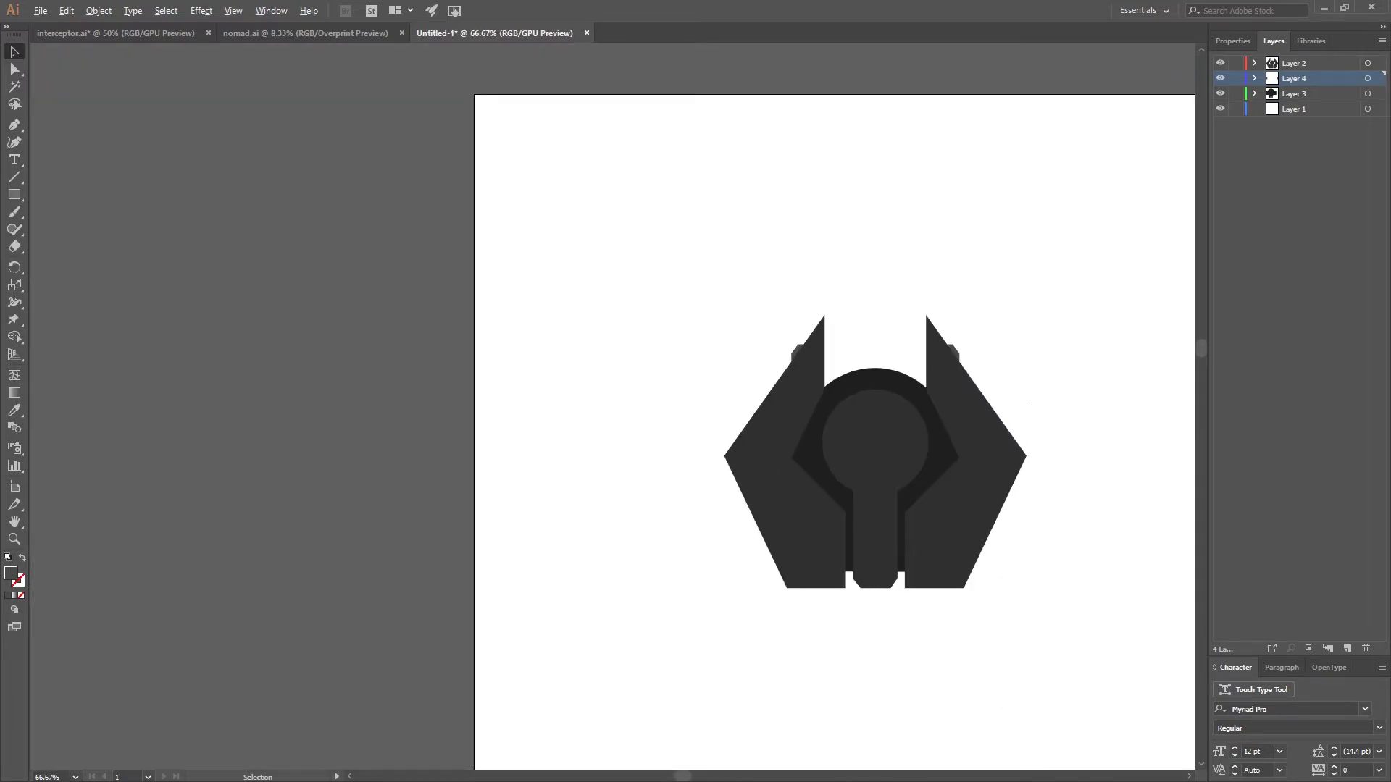
{"action": "scroll", "coordinate": [1142, 348], "scroll_direction": "up", "scroll_amount": 1}
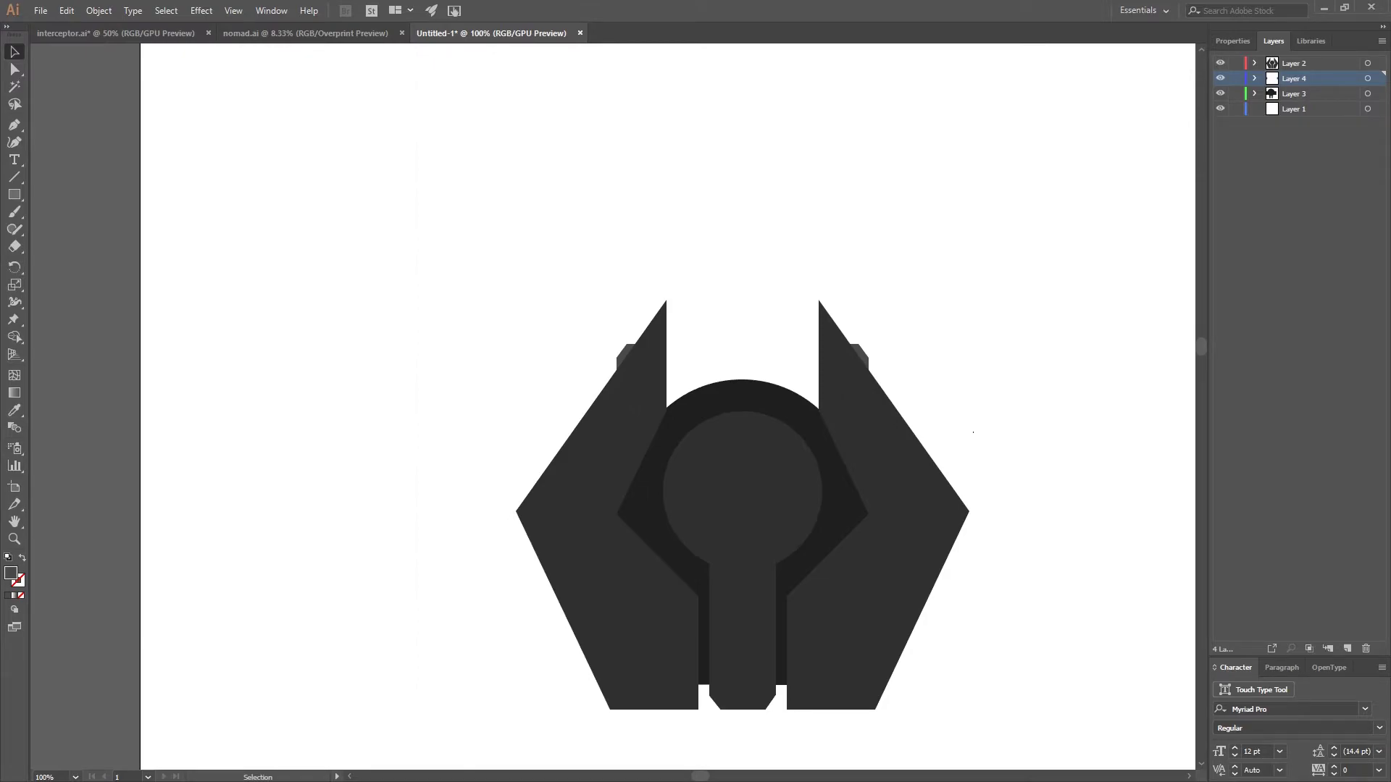
{"action": "scroll", "coordinate": [748, 544], "scroll_direction": "down", "scroll_amount": 4}
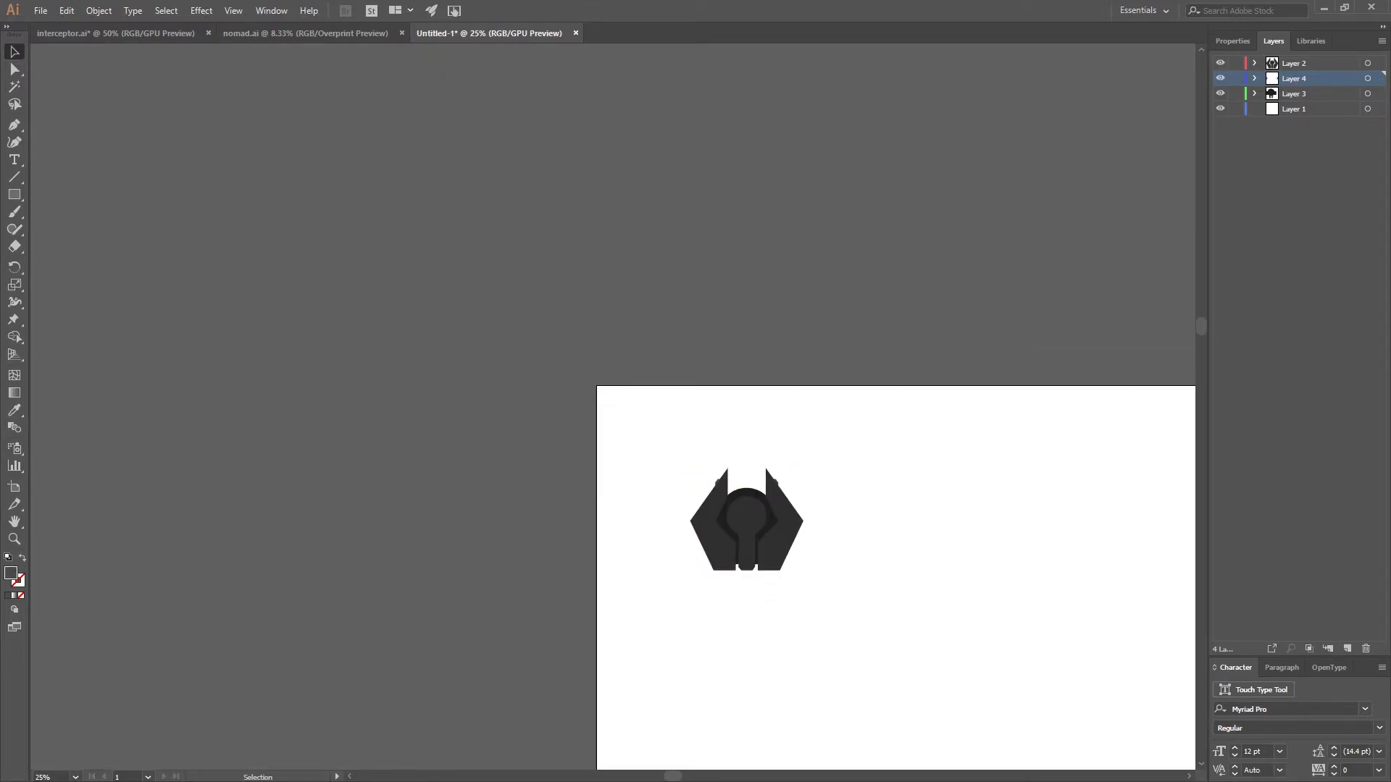
Create a new top layer and move Layers 2, 4 and 3 into it as sublayers
{"action": "left_click", "coordinate": [1311, 63]}
{"action": "left_click", "coordinate": [1311, 78], "text": "shift"}
{"action": "left_click", "coordinate": [1311, 94], "text": "shift"}
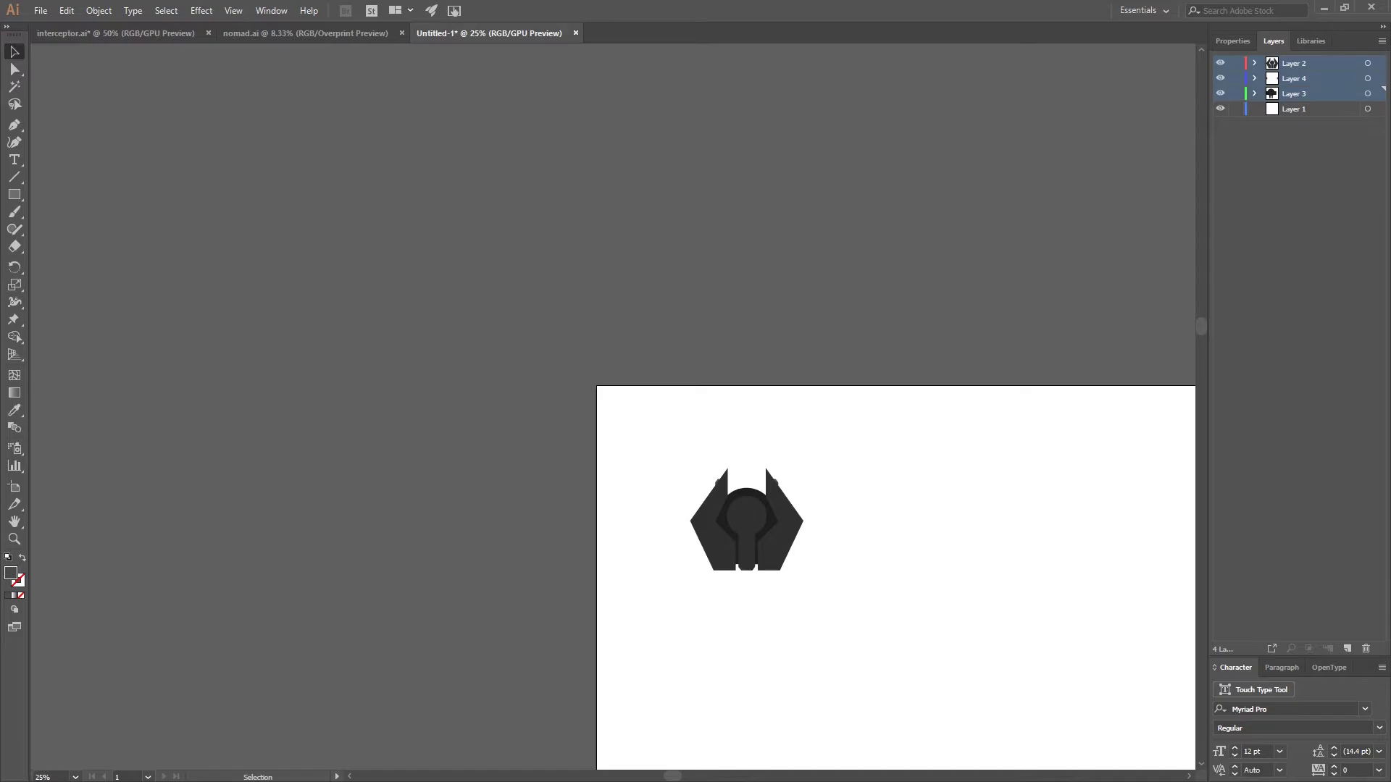
{"action": "left_click", "coordinate": [1312, 78]}
{"action": "left_click", "coordinate": [1297, 218]}
{"action": "key", "text": "ctrl+l"}
{"action": "left_click", "coordinate": [1311, 78]}
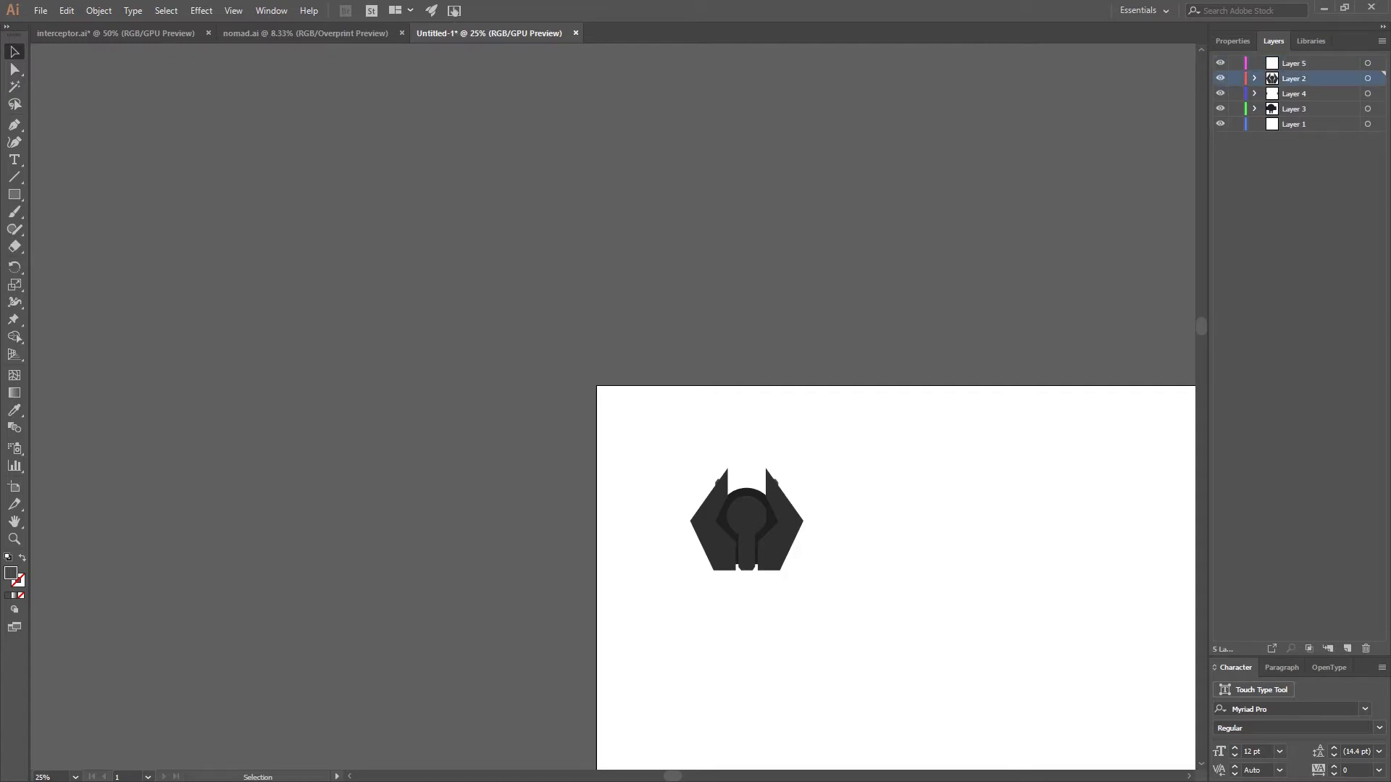
{"action": "left_click", "coordinate": [1312, 109], "text": "shift"}
{"action": "left_click_drag", "start_coordinate": [1311, 109], "coordinate": [1311, 63]}
{"action": "scroll", "coordinate": [895, 550], "scroll_direction": "down", "scroll_amount": 2}
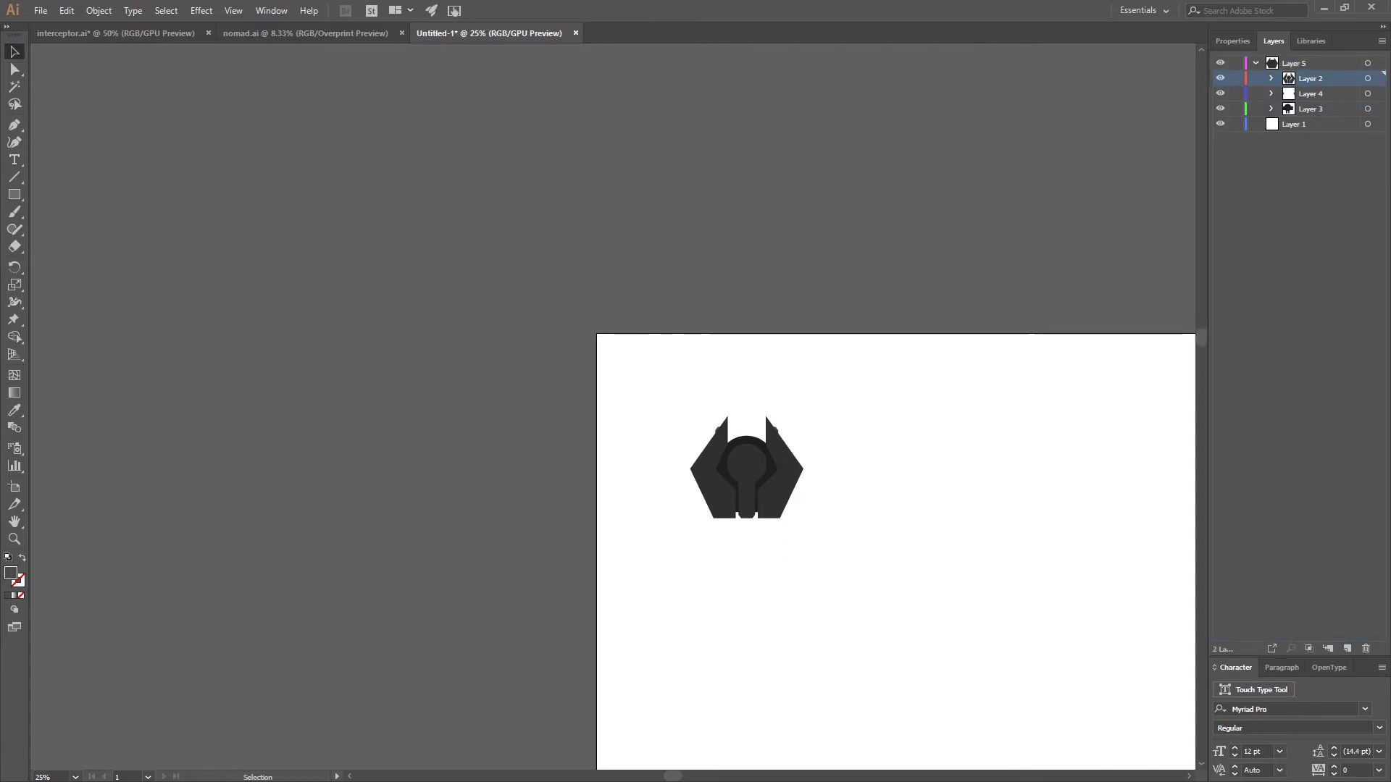
Group all the ship's parts and move the group down and right, further onto the artboard
{"action": "key", "text": "ctrl+a"}
{"action": "scroll", "coordinate": [779, 353], "scroll_direction": "down", "scroll_amount": 4}
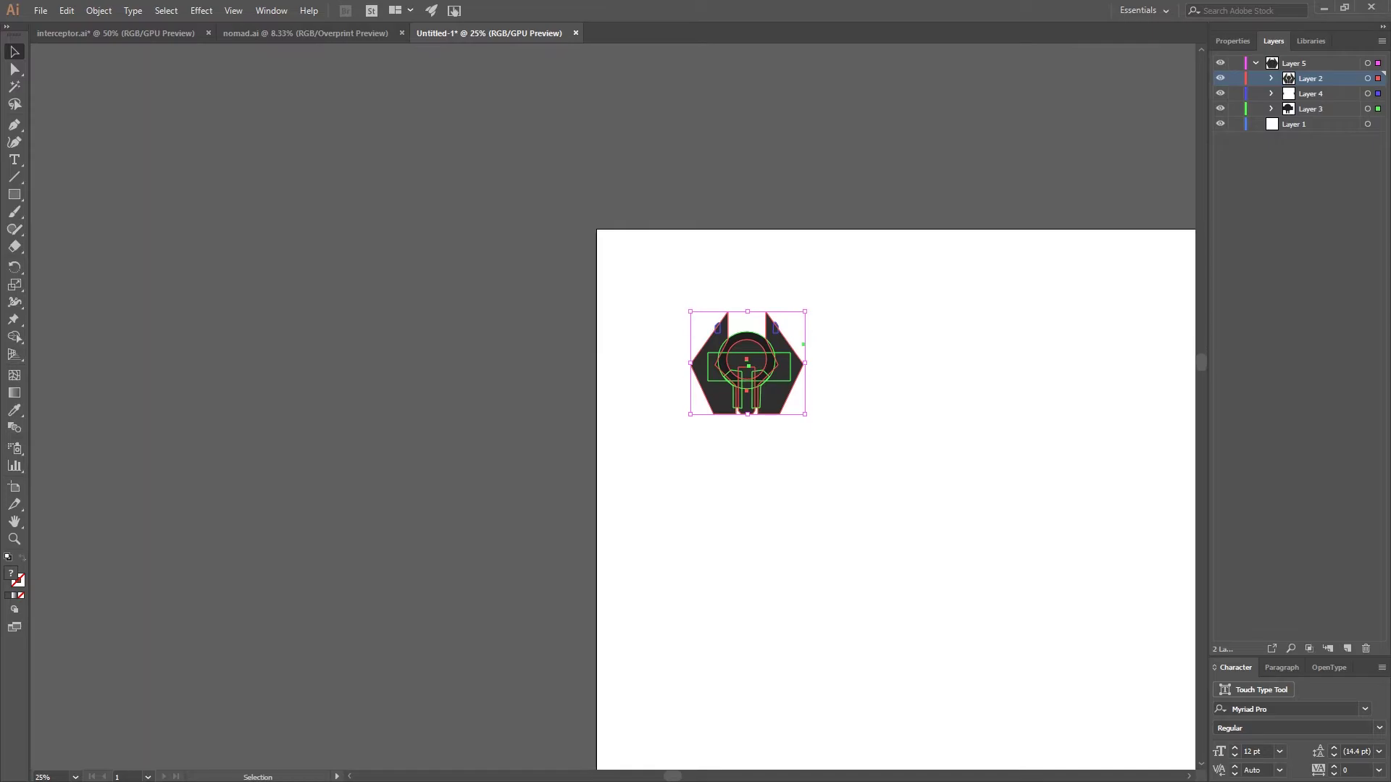
{"action": "right_click", "coordinate": [779, 353]}
{"action": "left_click", "coordinate": [816, 441]}
{"action": "left_click", "coordinate": [815, 441]}
{"action": "scroll", "coordinate": [816, 441], "scroll_direction": "down", "scroll_amount": 3}
{"action": "left_click_drag", "start_coordinate": [782, 297], "coordinate": [842, 361]}
{"action": "right_click", "coordinate": [1072, 420]}
{"action": "left_click", "coordinate": [1043, 421]}
{"action": "scroll", "coordinate": [613, 408], "scroll_direction": "down", "scroll_amount": 1}
{"action": "scroll", "coordinate": [613, 407], "scroll_direction": "right", "scroll_amount": 10}
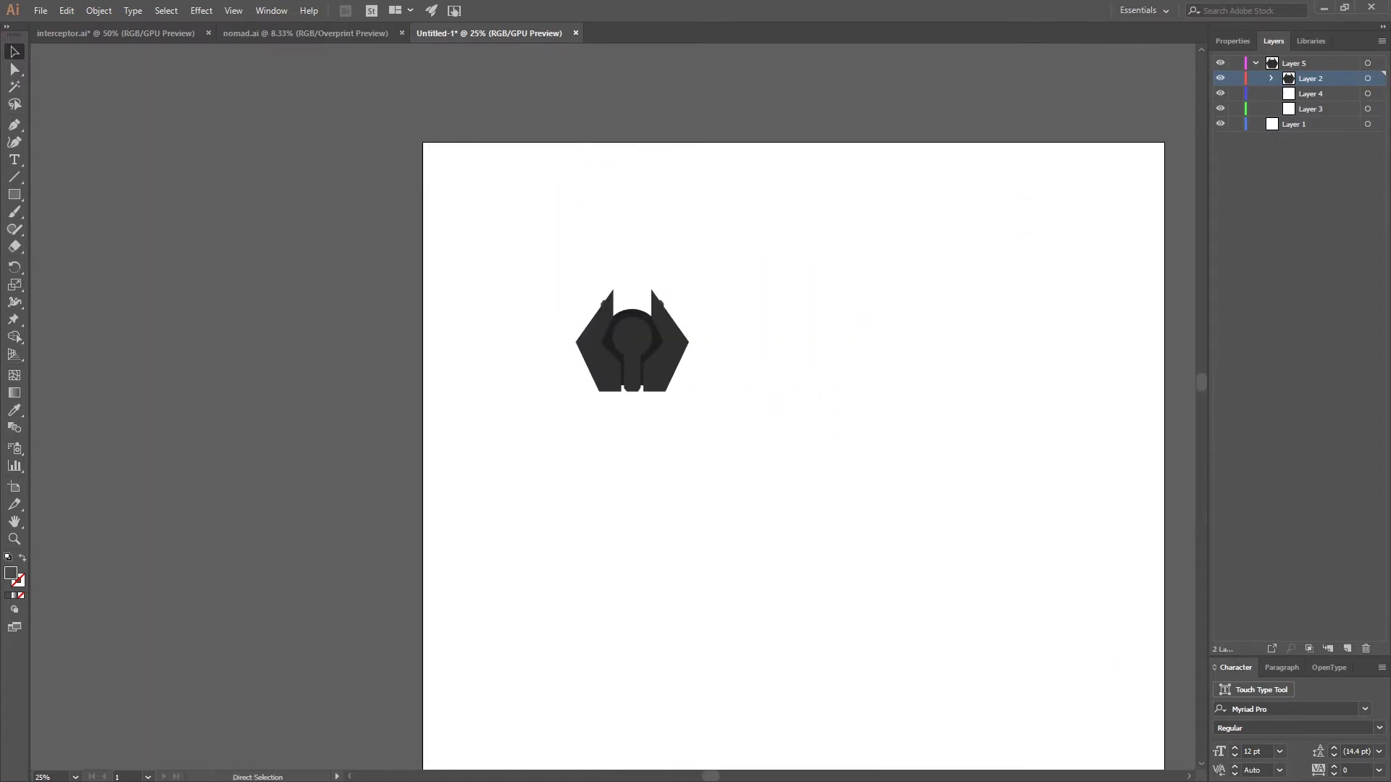
Move the grouped ship to the horizontal centre of the artboard and show the grid
{"action": "scroll", "coordinate": [417, 348], "scroll_direction": "down", "scroll_amount": 3}
{"action": "scroll", "coordinate": [467, 417], "scroll_direction": "up", "scroll_amount": 2}
{"action": "left_click_drag", "start_coordinate": [471, 273], "coordinate": [600, 393]}
{"action": "key", "text": "ctrl+'"}
{"action": "scroll", "coordinate": [547, 359], "scroll_direction": "up", "scroll_amount": 1}
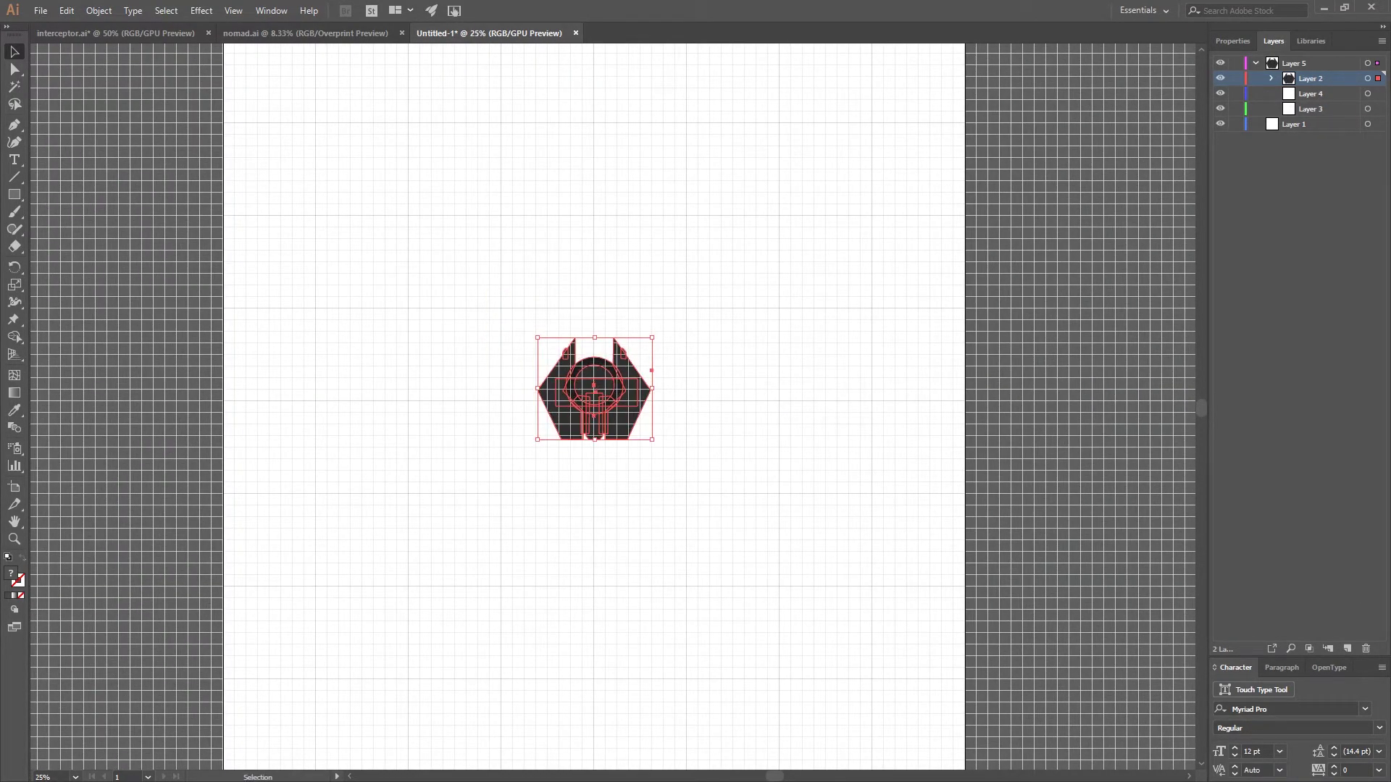
Scale the ship up proportionally until it nearly fills the artboard
{"action": "scroll", "coordinate": [632, 440], "scroll_direction": "down", "scroll_amount": 3}
{"action": "left_click_drag", "start_coordinate": [632, 441], "coordinate": [730, 527]}
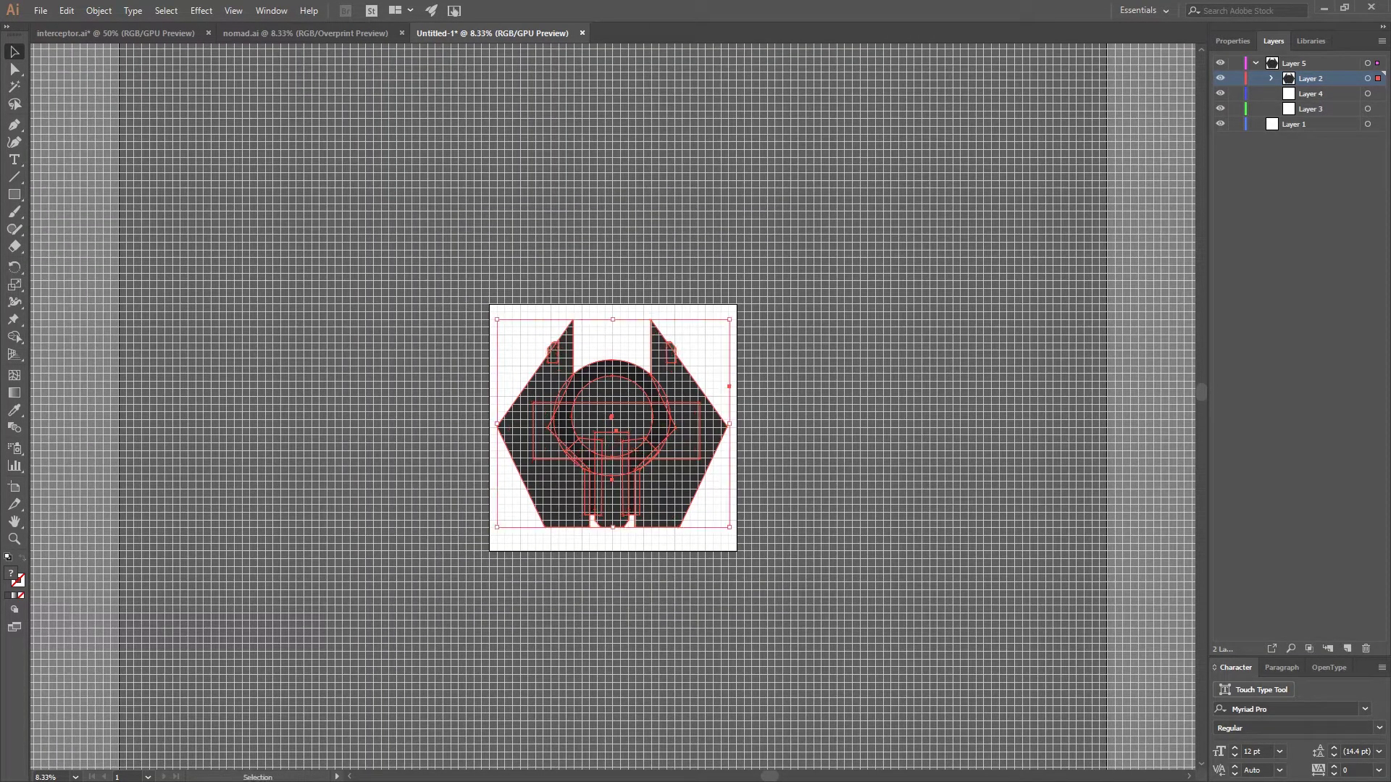
{"action": "scroll", "coordinate": [468, 307], "scroll_direction": "up", "scroll_amount": 2}
{"action": "scroll", "coordinate": [612, 407], "scroll_direction": "down", "scroll_amount": 1}
{"action": "scroll", "coordinate": [892, 659], "scroll_direction": "up", "scroll_amount": 2}
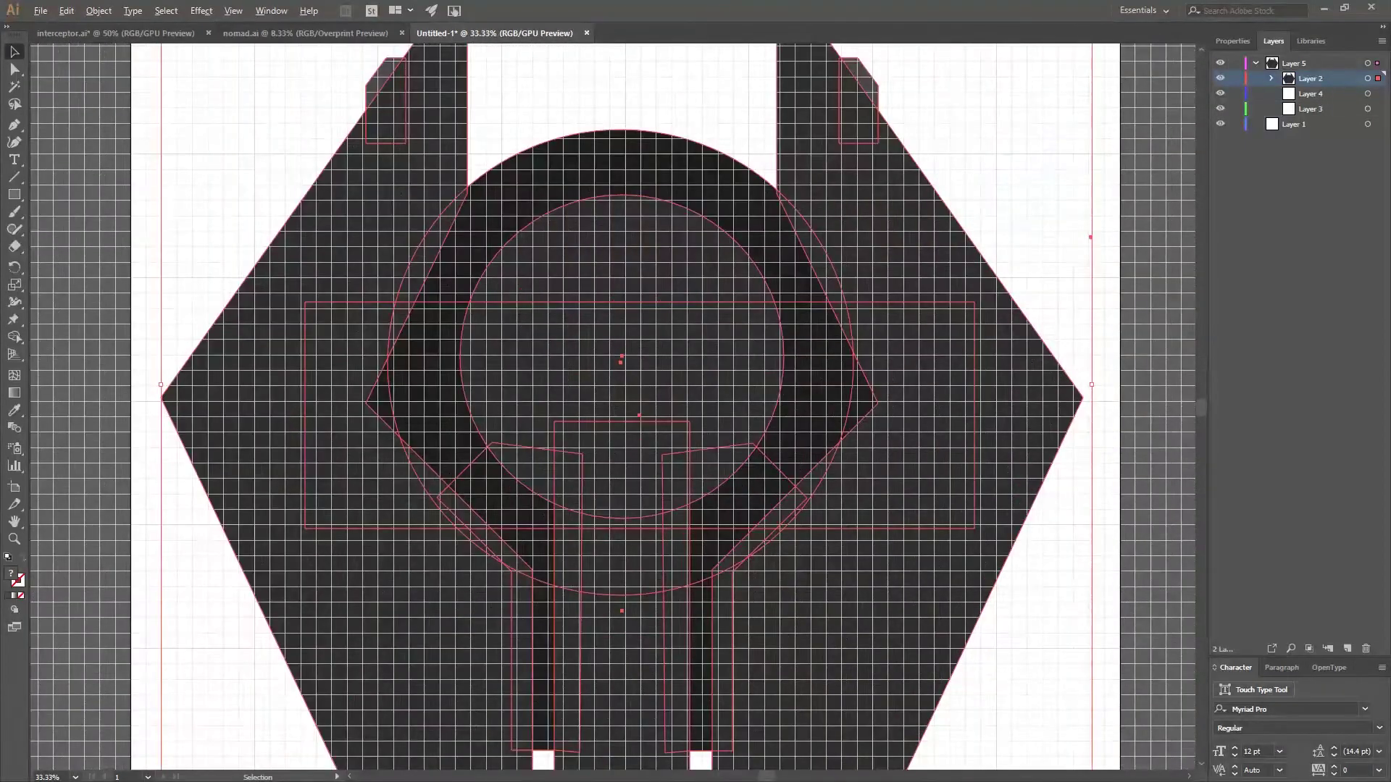
Move the enlarged ship slightly down to centre it vertically on the artboard
{"action": "scroll", "coordinate": [692, 306], "scroll_direction": "down", "scroll_amount": 2}
{"action": "mouse_move", "coordinate": [694, 286]}
{"action": "left_mouse_down"}
{"action": "mouse_move", "coordinate": [718, 278]}
{"action": "mouse_move", "coordinate": [693, 294]}
{"action": "left_mouse_up"}
{"action": "key", "text": "ctrl+shift+a"}
{"action": "scroll", "coordinate": [892, 361], "scroll_direction": "up", "scroll_amount": 1}
{"action": "key", "text": "ctrl+a"}
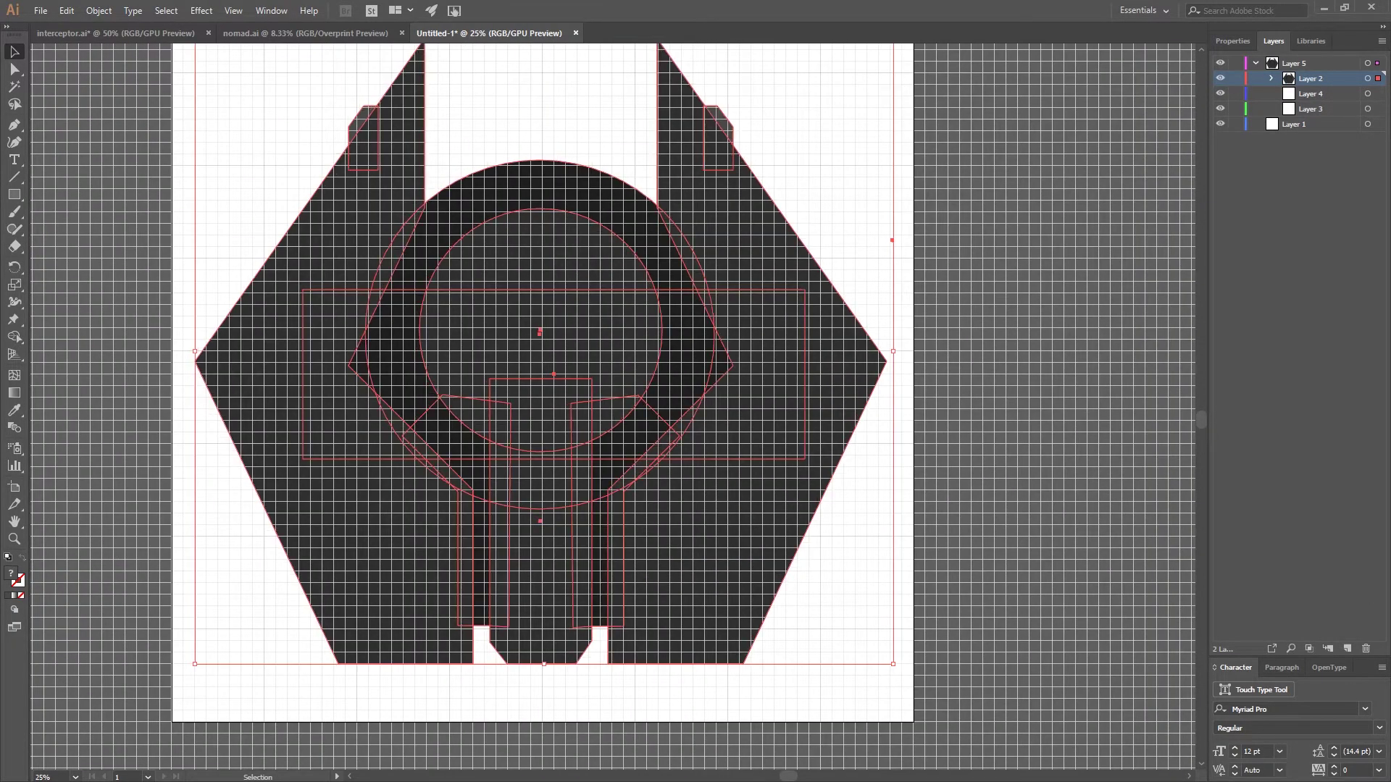
{"action": "key", "text": "ctrl+shift+a"}
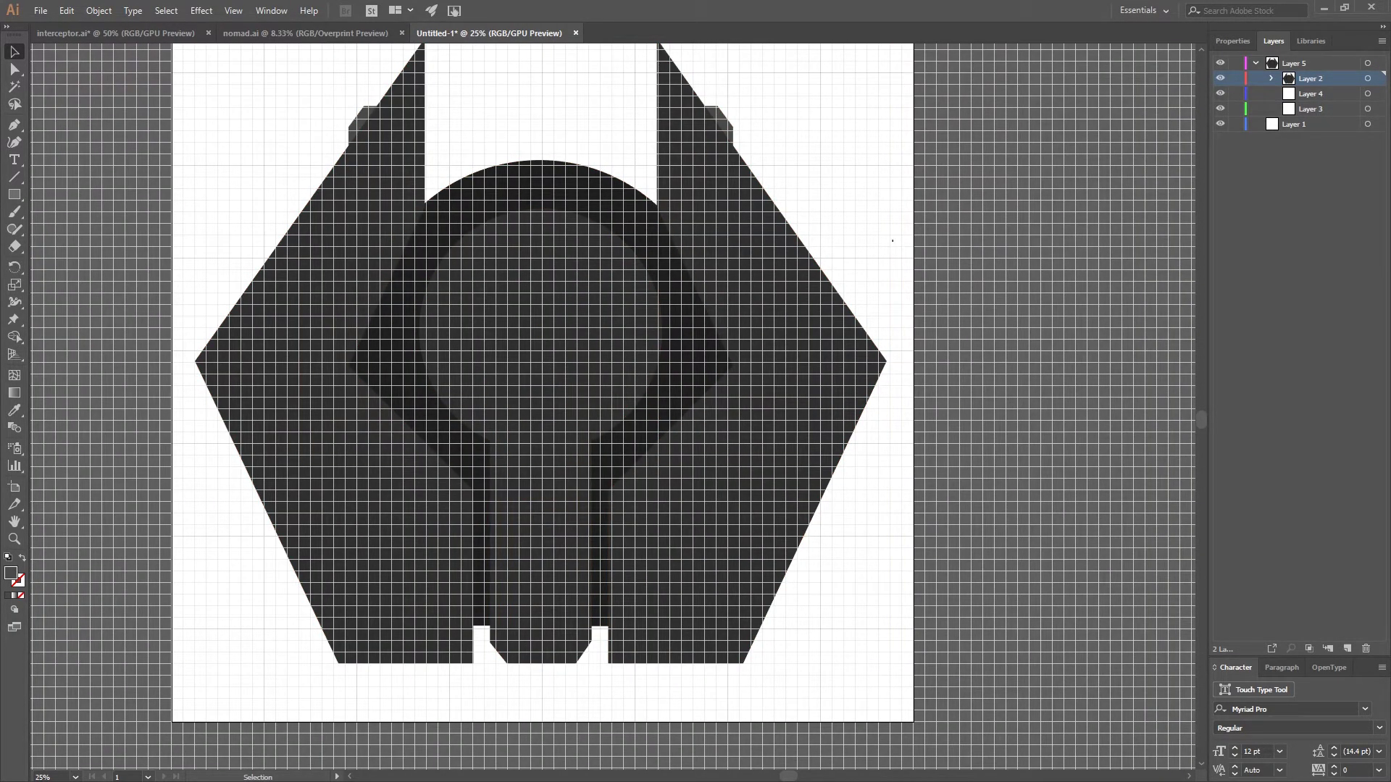
Try nudging the whole ship to the right and return it to its previous position
{"action": "key", "text": "ctrl+a"}
{"action": "key", "text": "Right"}
{"action": "key", "text": "Right"}
{"action": "key", "text": "Right"}
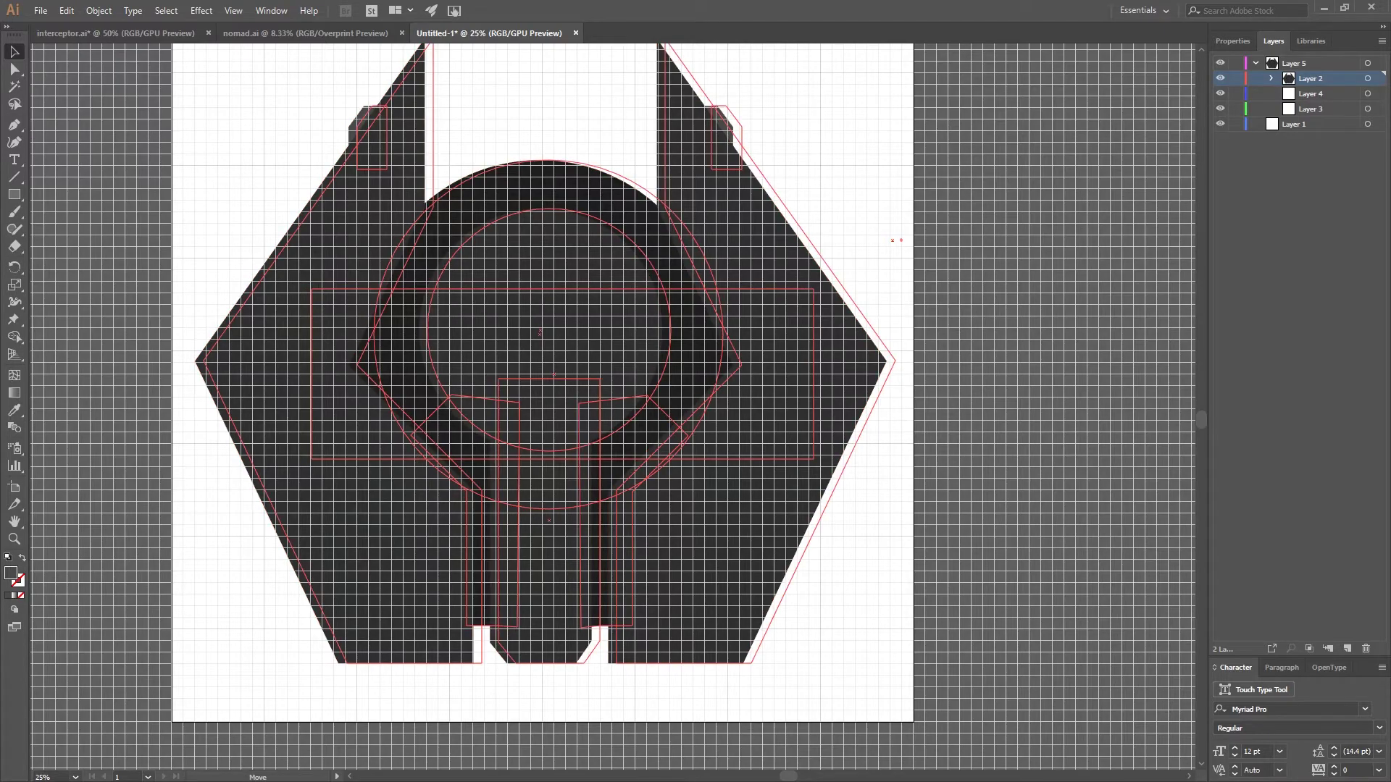
{"action": "key", "text": "Left"}
{"action": "key", "text": "Left"}
{"action": "key", "text": "Left"}
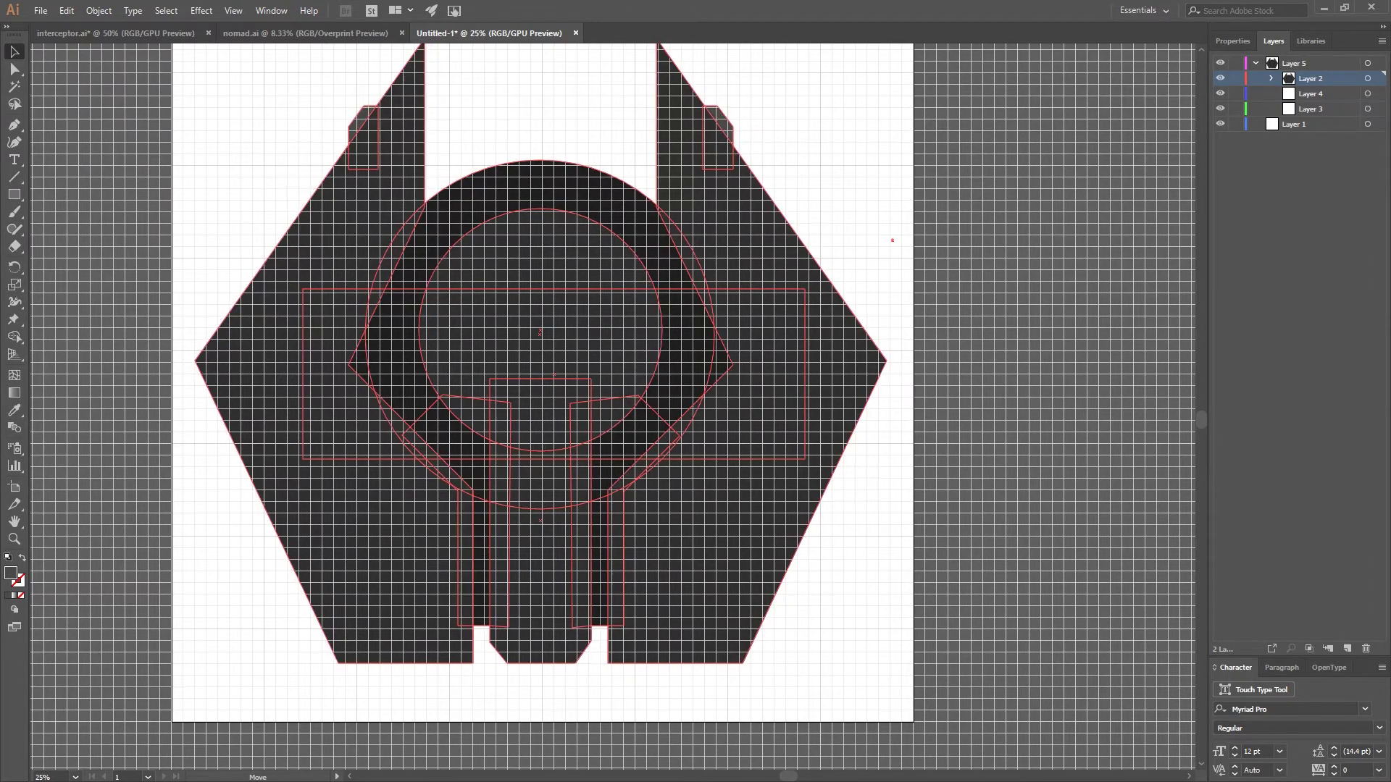
Enlarge the ship a little more so that its side tips almost reach the artboard's edges
{"action": "key", "text": "ctrl+minus"}
{"action": "mouse_move", "coordinate": [871, 132]}
{"action": "left_mouse_down"}
{"action": "mouse_move", "coordinate": [893, 113]}
{"action": "mouse_move", "coordinate": [881, 123]}
{"action": "left_mouse_up"}
{"action": "key", "text": "Right"}
{"action": "key", "text": "Left"}
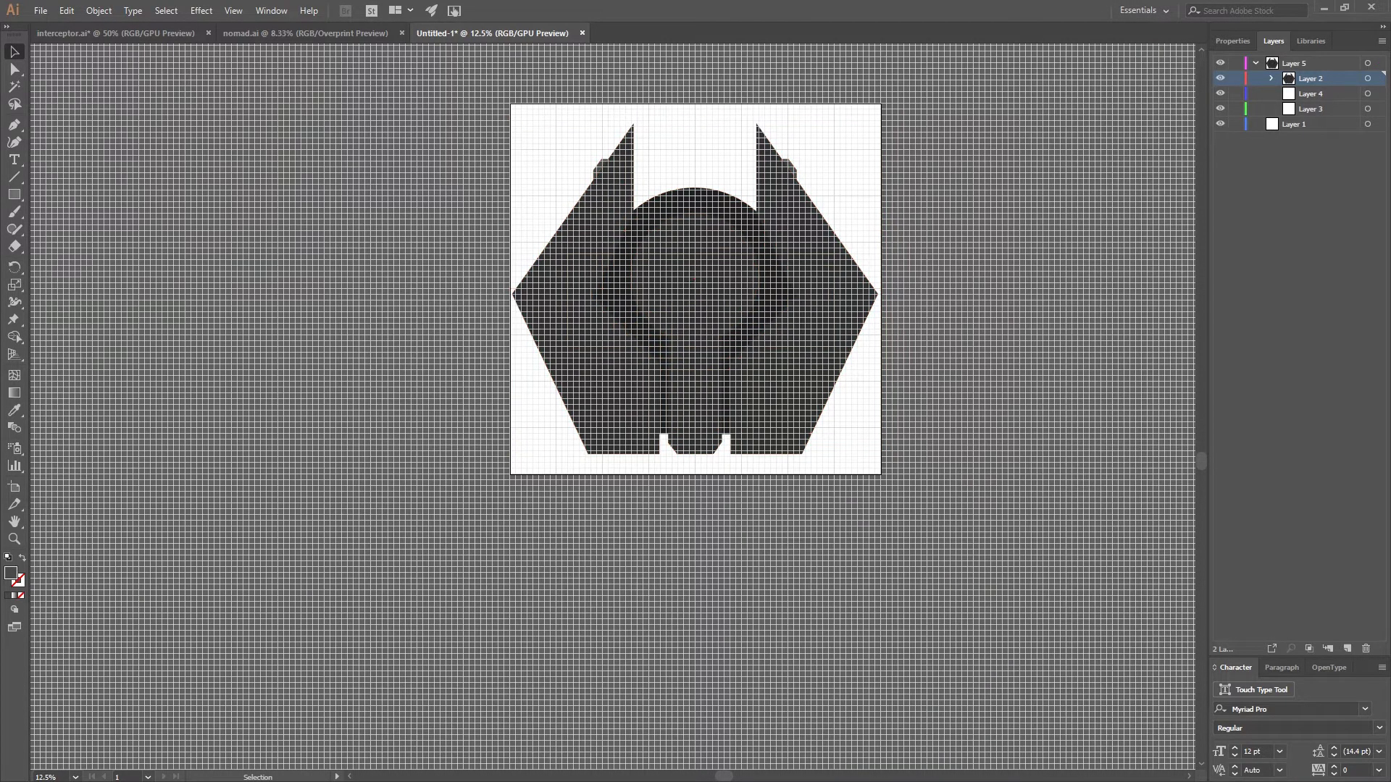
Deselect the ship, hide the grid and bring the whole artboard into view
{"action": "key", "text": "ctrl+shift+a"}
{"action": "key", "text": "a"}
{"action": "key", "text": "ctrl+apostrophe"}
{"action": "scroll", "coordinate": [777, 314], "scroll_direction": "up", "scroll_amount": 3}
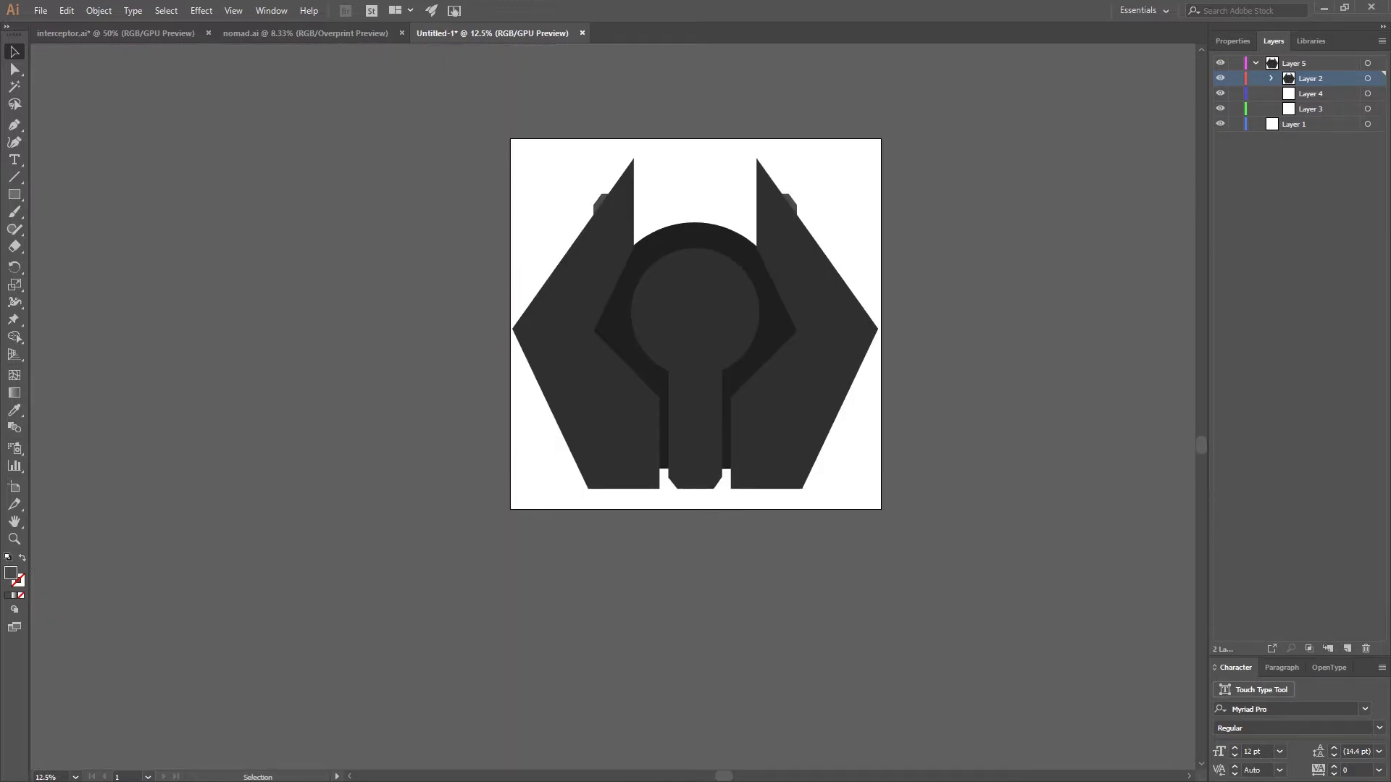
{"action": "scroll", "coordinate": [838, 275], "scroll_direction": "down", "scroll_amount": 4}
{"action": "key", "text": "ctrl+equal"}
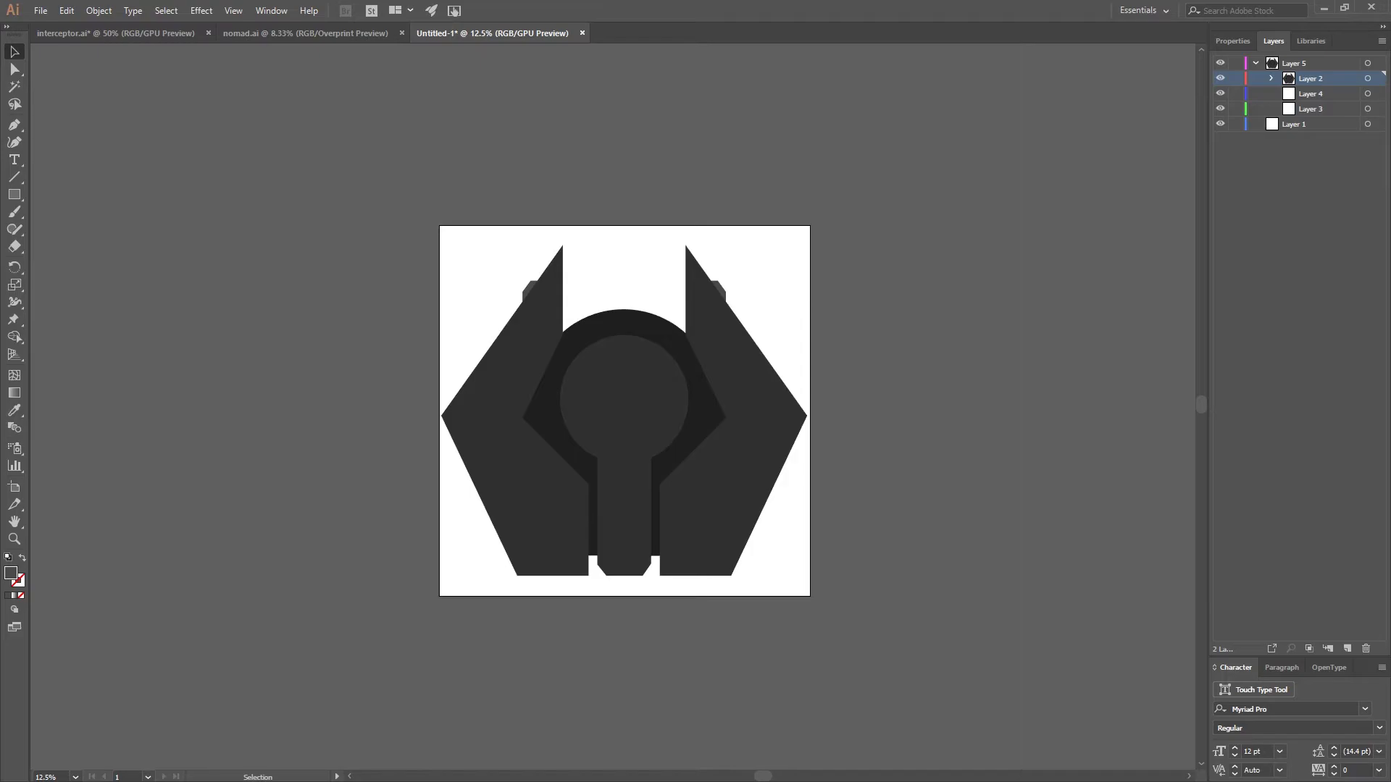
{"action": "key", "text": "ctrl+equal"}
{"action": "key", "text": "ctrl+minus"}
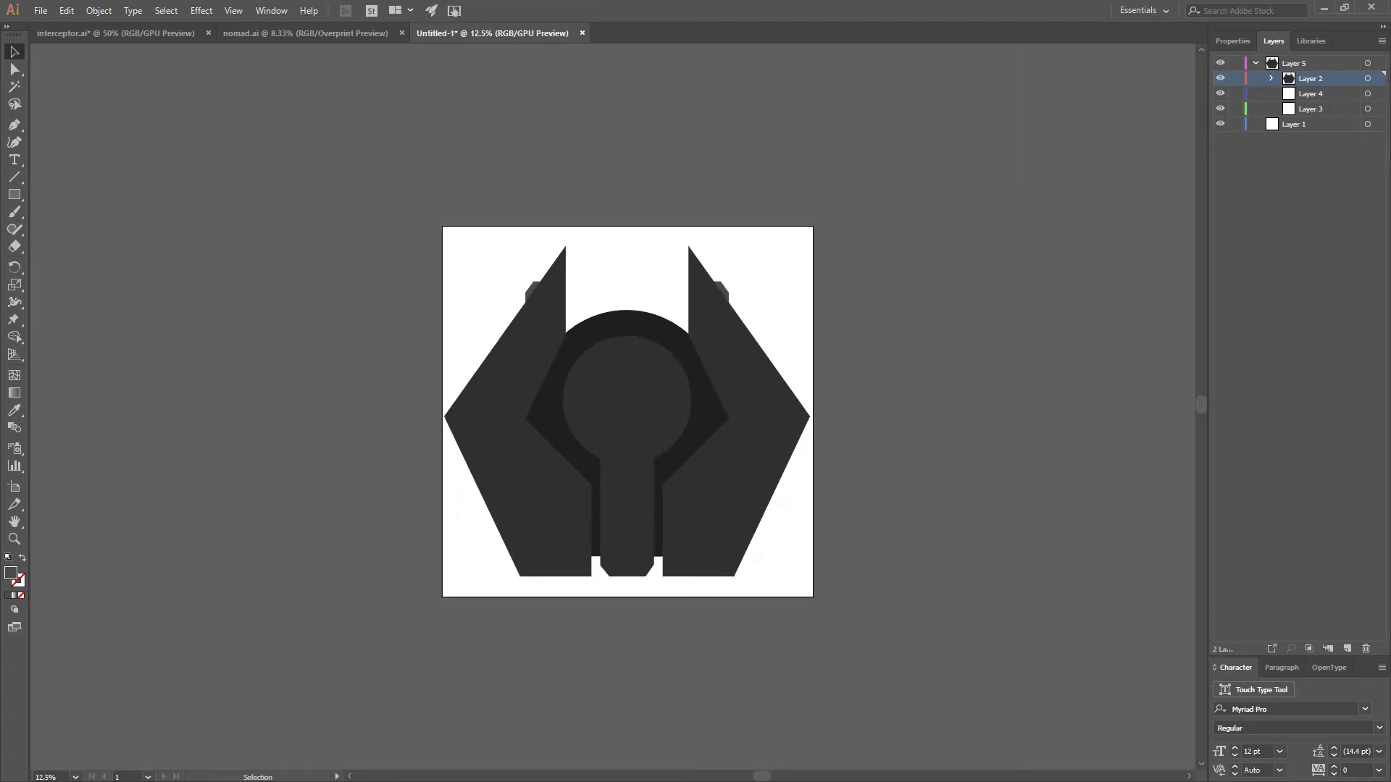
Save the ship document to the Desktop as an Adobe Illustrator file named ugly-ship, with the Illustrator CC version options
{"action": "key", "text": "ctrl+minus"}
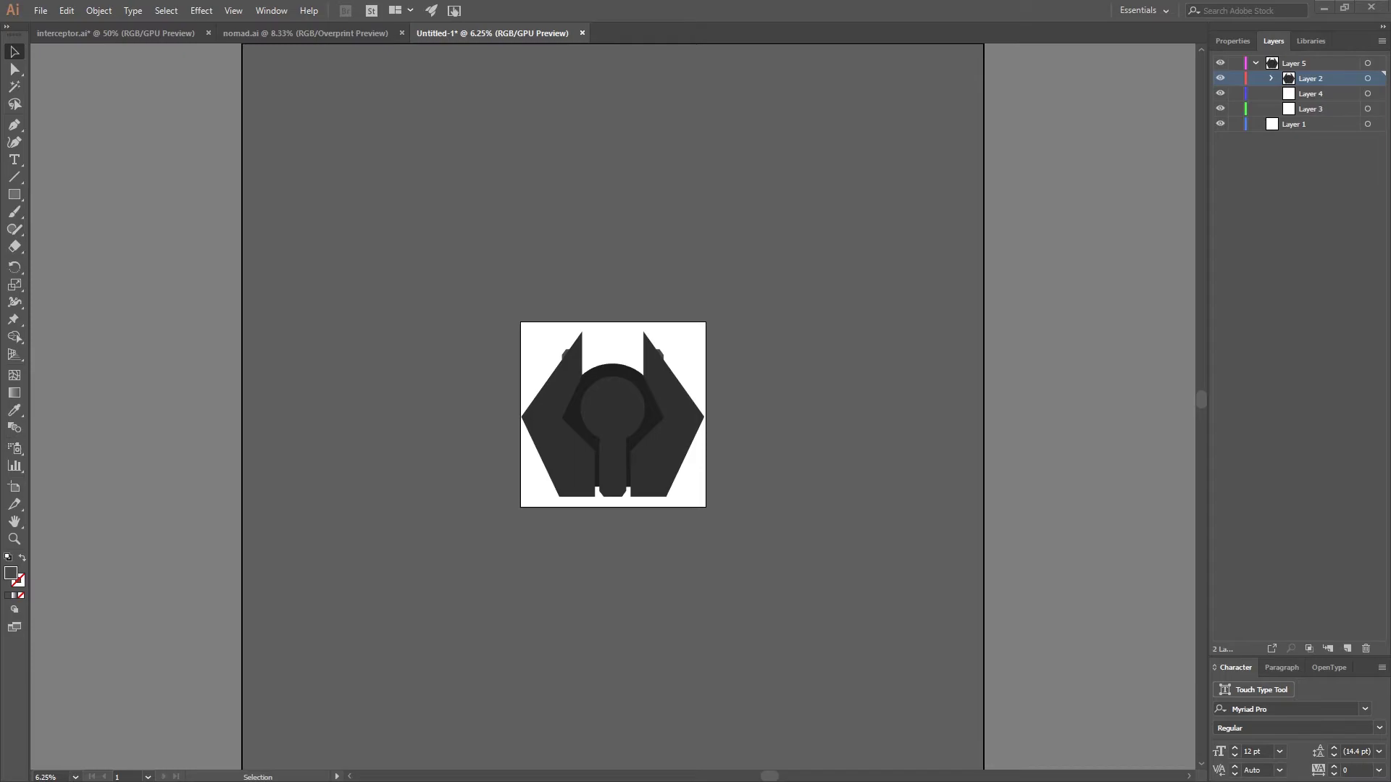
{"action": "left_click_drag", "start_coordinate": [542, 194], "coordinate": [1390, 217]}
{"action": "left_click", "coordinate": [903, 208]}
{"action": "key", "text": "ctrl+s"}
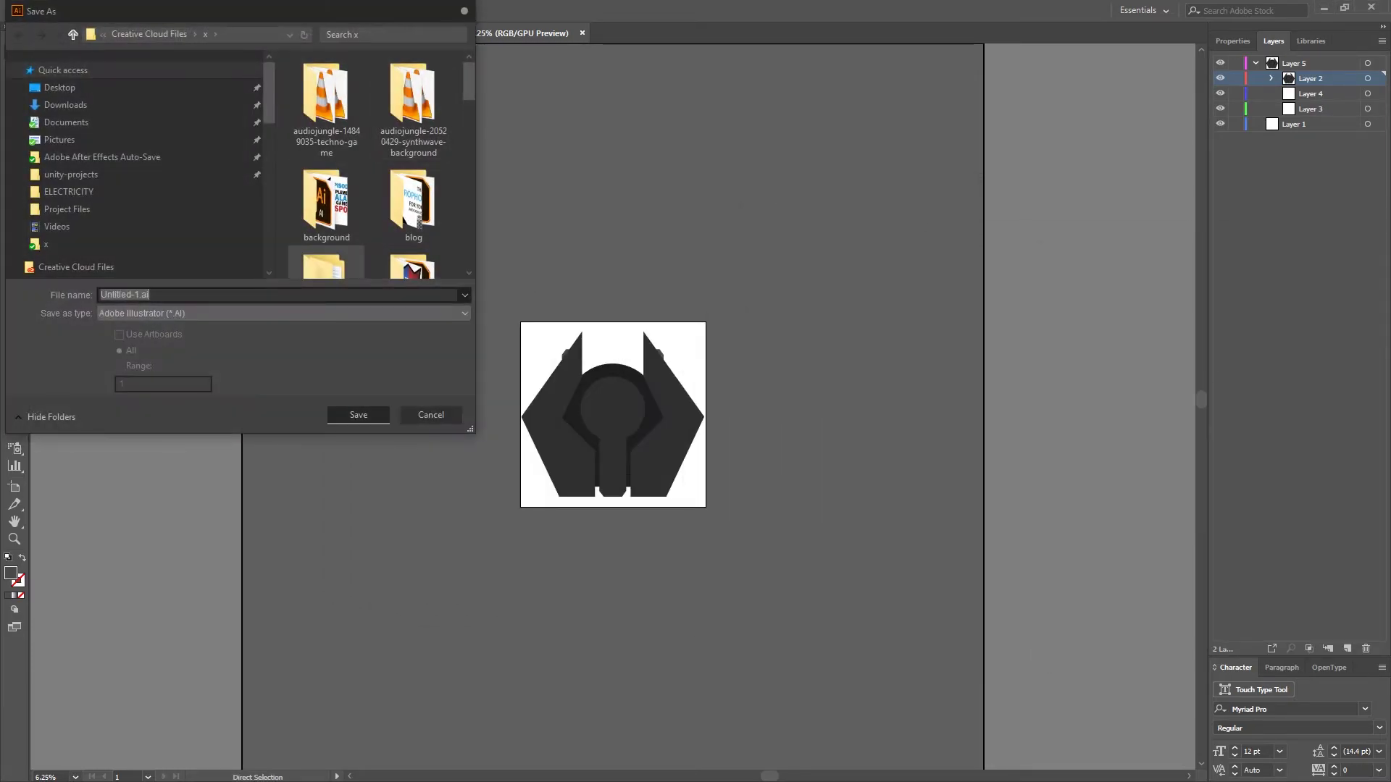
{"action": "type", "text": "ugly-ship"}
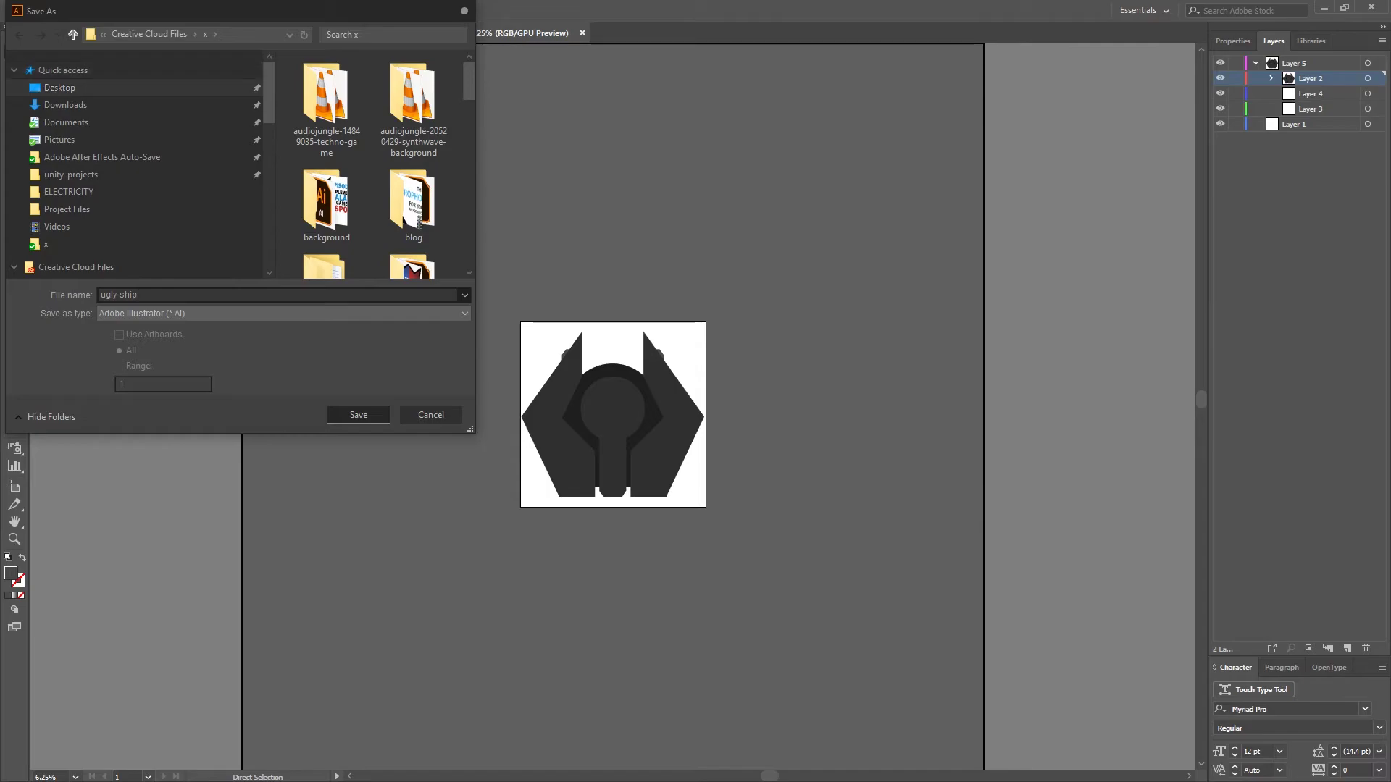
{"action": "left_click", "coordinate": [59, 87]}
{"action": "scroll", "coordinate": [413, 145], "scroll_direction": "down", "scroll_amount": 4}
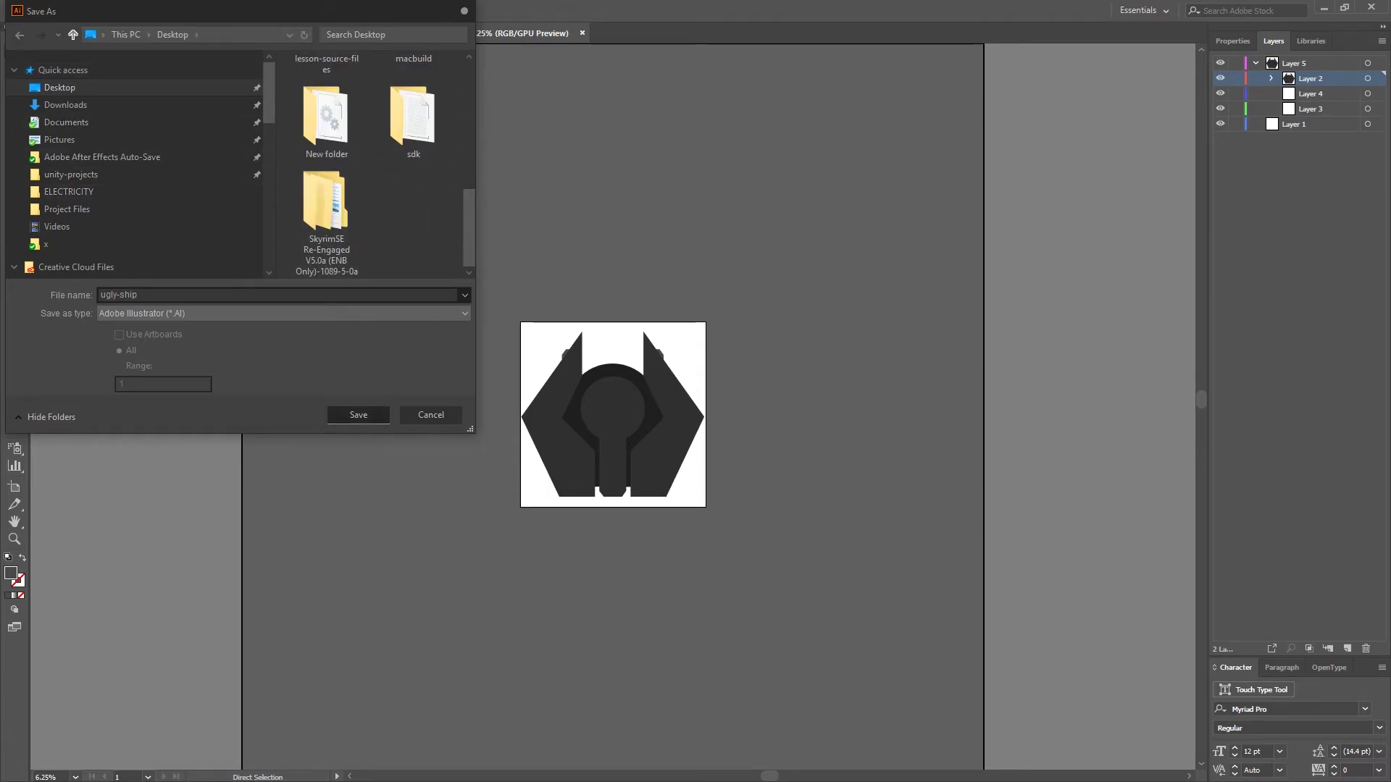
{"action": "scroll", "coordinate": [145, 141], "scroll_direction": "down", "scroll_amount": 2}
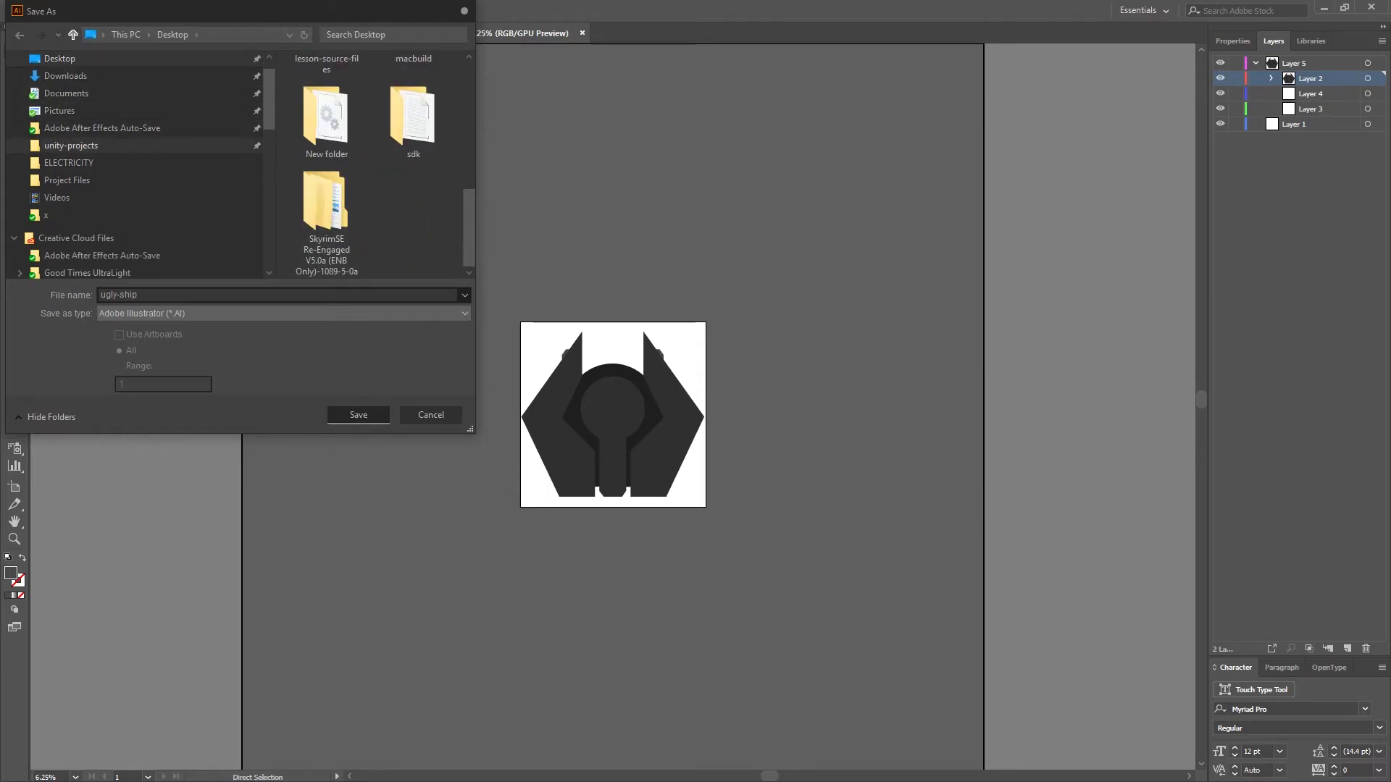
{"action": "key", "text": "Return"}
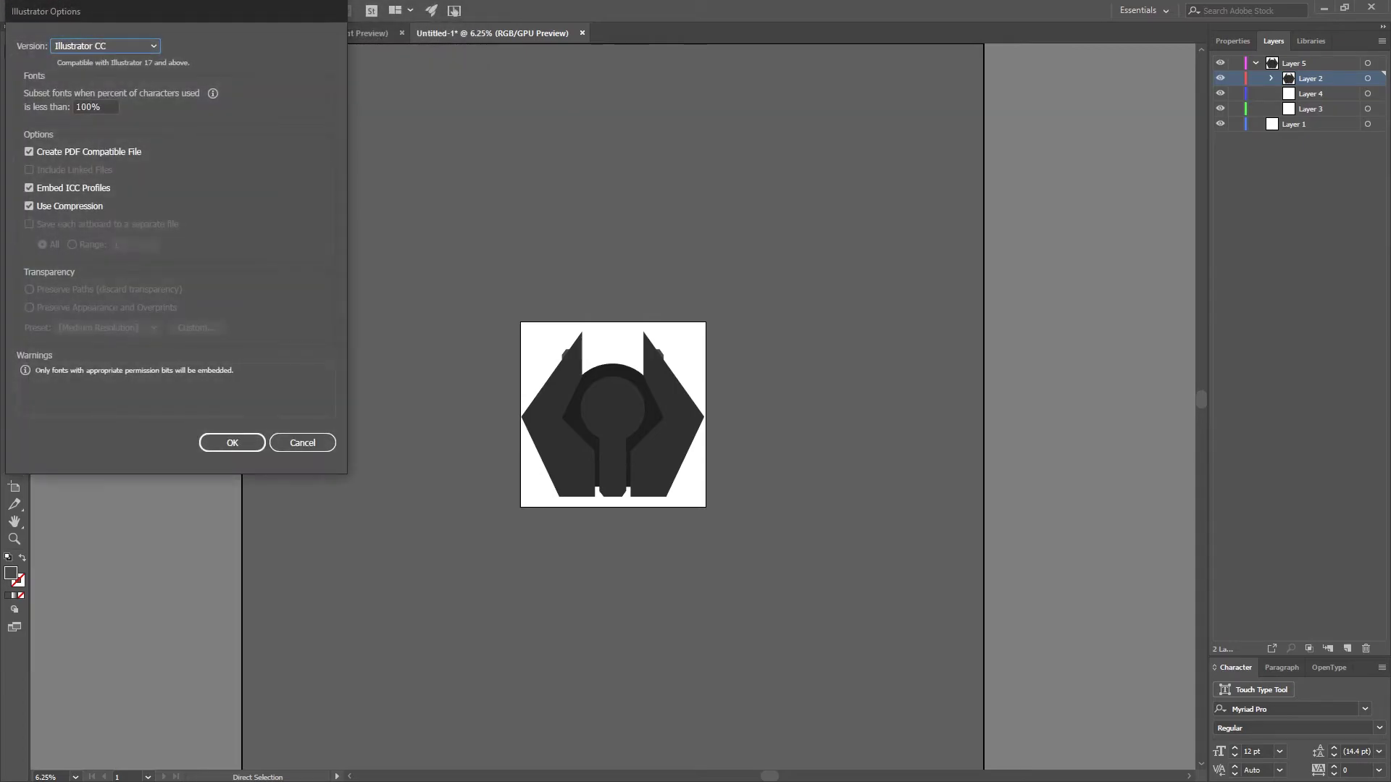
{"action": "left_click", "coordinate": [224, 441]}
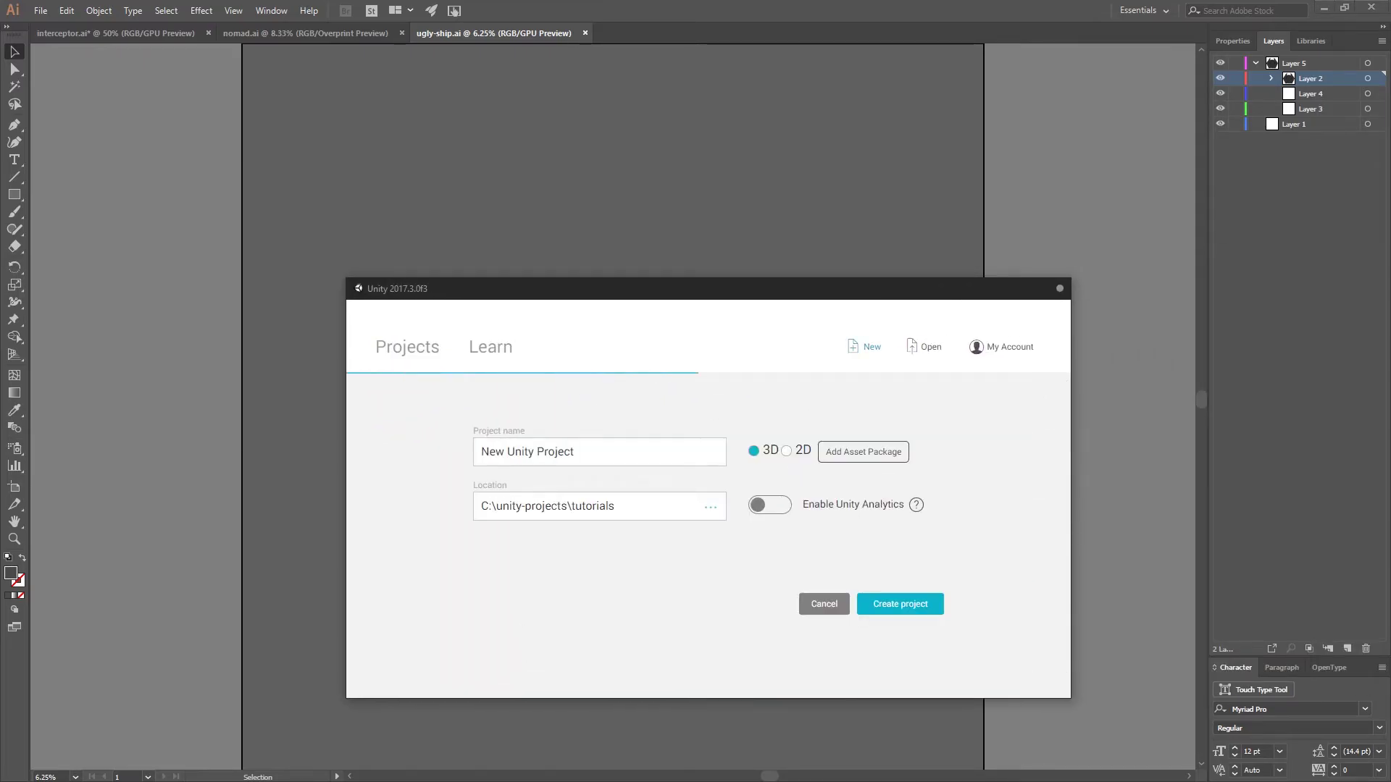
Switch to Unity and create a new 3D project named illustrator-tutorial in C:\unity-projects\tutorials
{"action": "type", "text": "illustrato"}
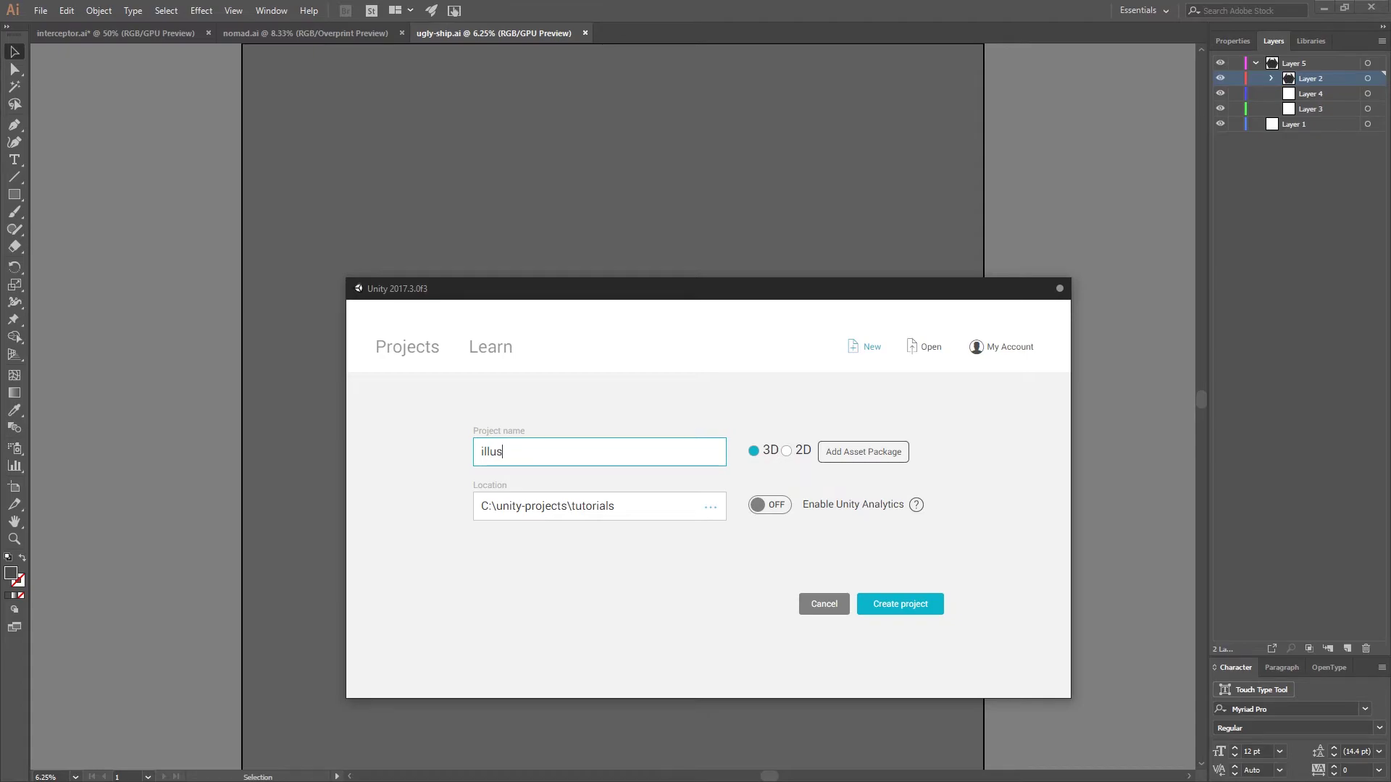
{"action": "type", "text": "r-tutoria"}
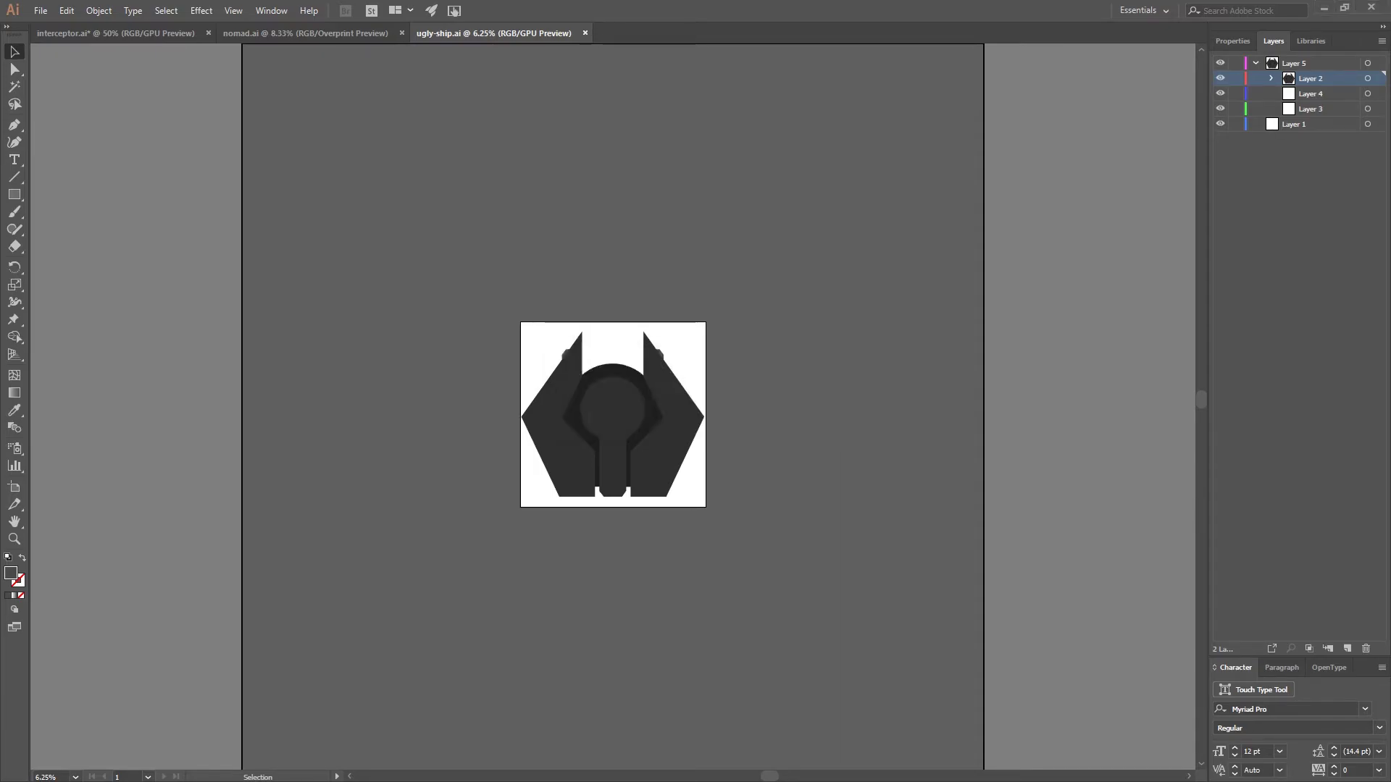
{"action": "key", "text": "ctrl+equal"}
{"action": "key", "text": "ctrl+equal"}
{"action": "key", "text": "ctrl+equal"}
{"action": "key", "text": "ctrl+a"}
{"action": "key", "text": "ctrl+equal"}
{"action": "key", "text": "p"}
{"action": "key", "text": "a"}
{"action": "key", "text": "v"}
{"action": "key", "text": "ctrl+shift+a"}
{"action": "scroll", "coordinate": [914, 302], "scroll_direction": "up", "scroll_amount": 1}
{"action": "scroll", "coordinate": [914, 302], "scroll_direction": "down", "scroll_amount": 1}
{"action": "scroll", "coordinate": [817, 415], "scroll_direction": "up", "scroll_amount": 1}
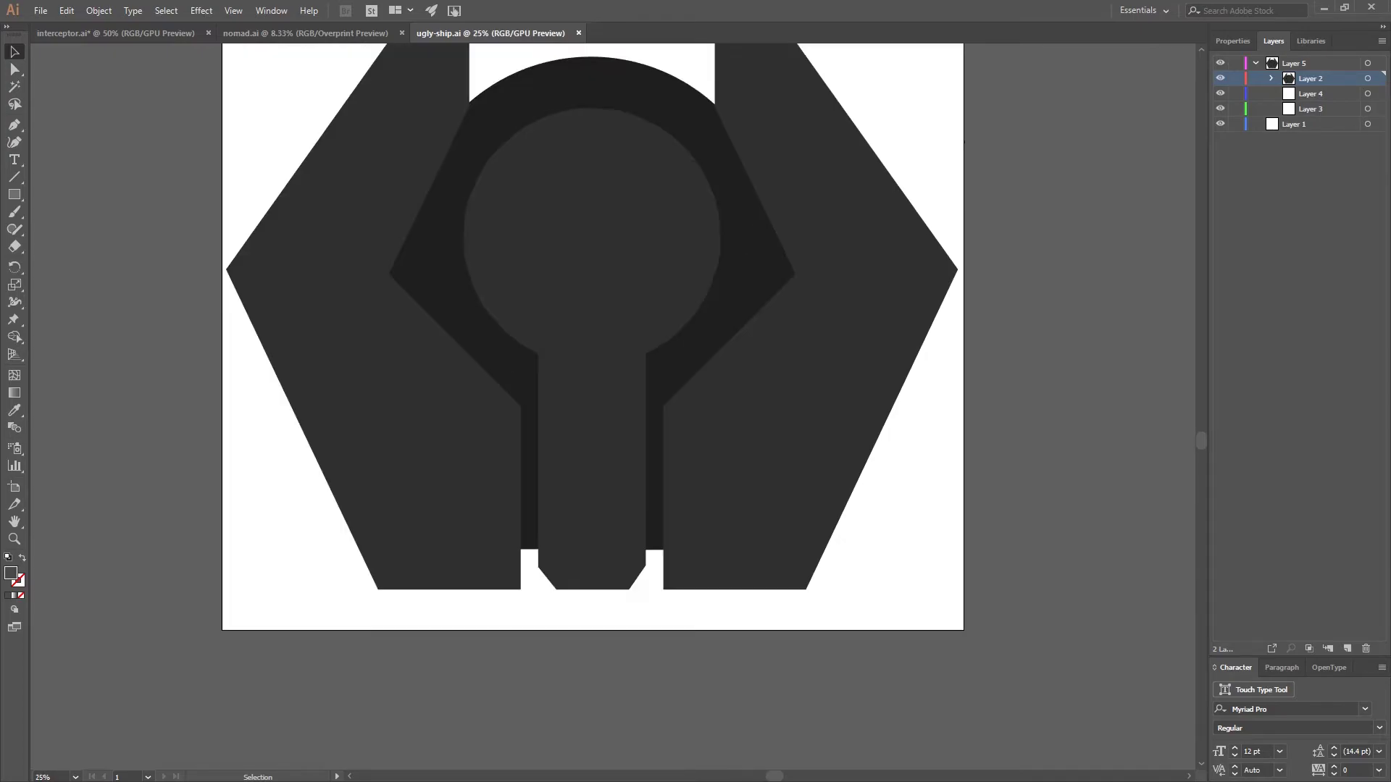
{"action": "key", "text": "ctrl+minus"}
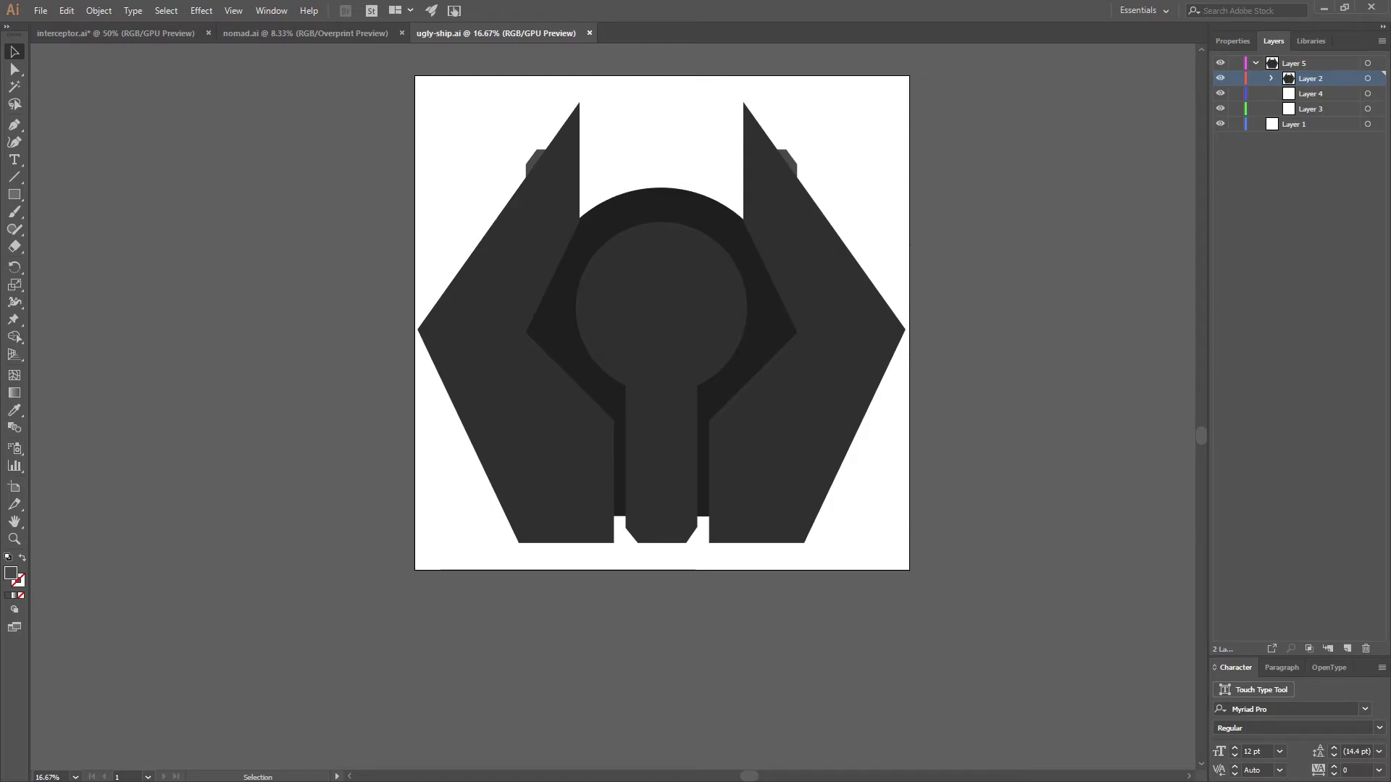
{"action": "scroll", "coordinate": [661, 357], "scroll_direction": "up", "scroll_amount": 2}
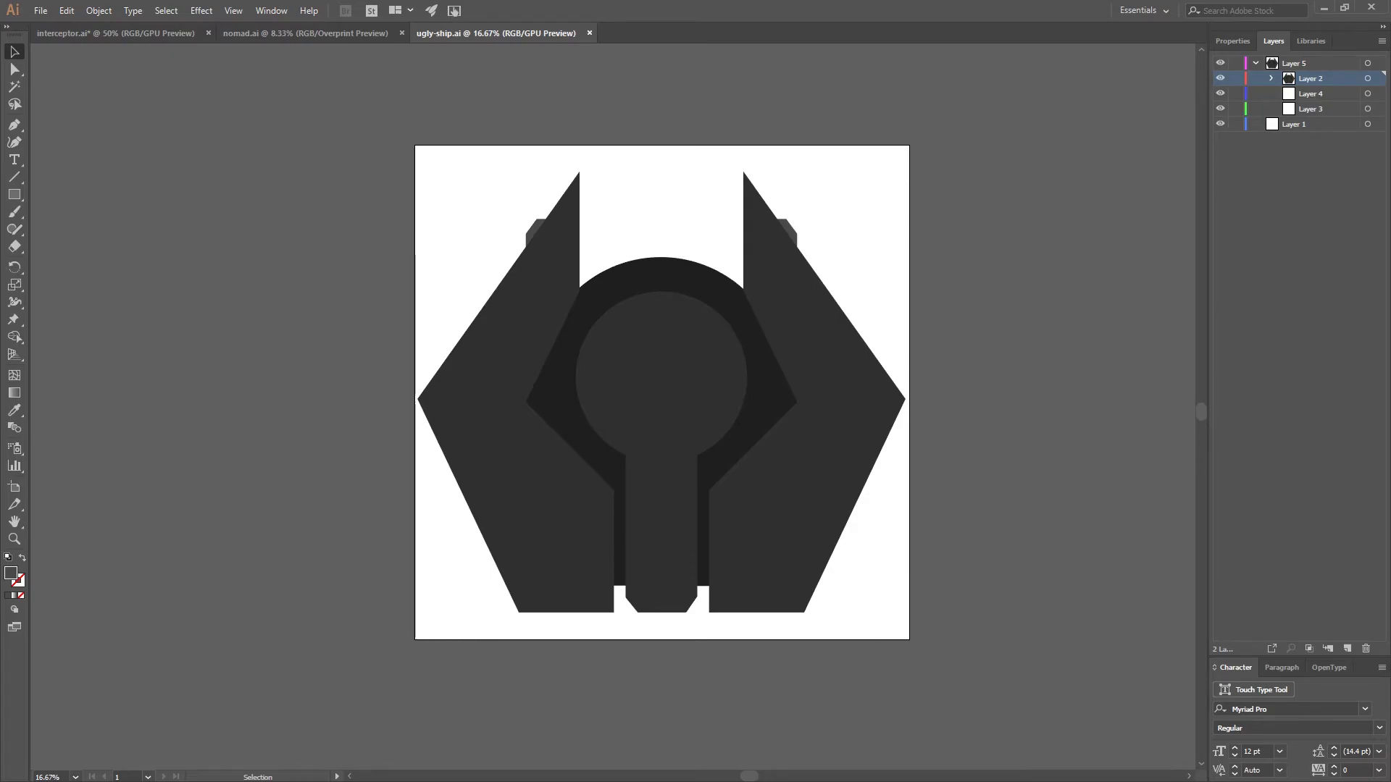
{"action": "scroll", "coordinate": [662, 391], "scroll_direction": "up", "scroll_amount": 2}
{"action": "scroll", "coordinate": [585, 397], "scroll_direction": "down", "scroll_amount": 3}
{"action": "scroll", "coordinate": [645, 449], "scroll_direction": "up", "scroll_amount": 3}
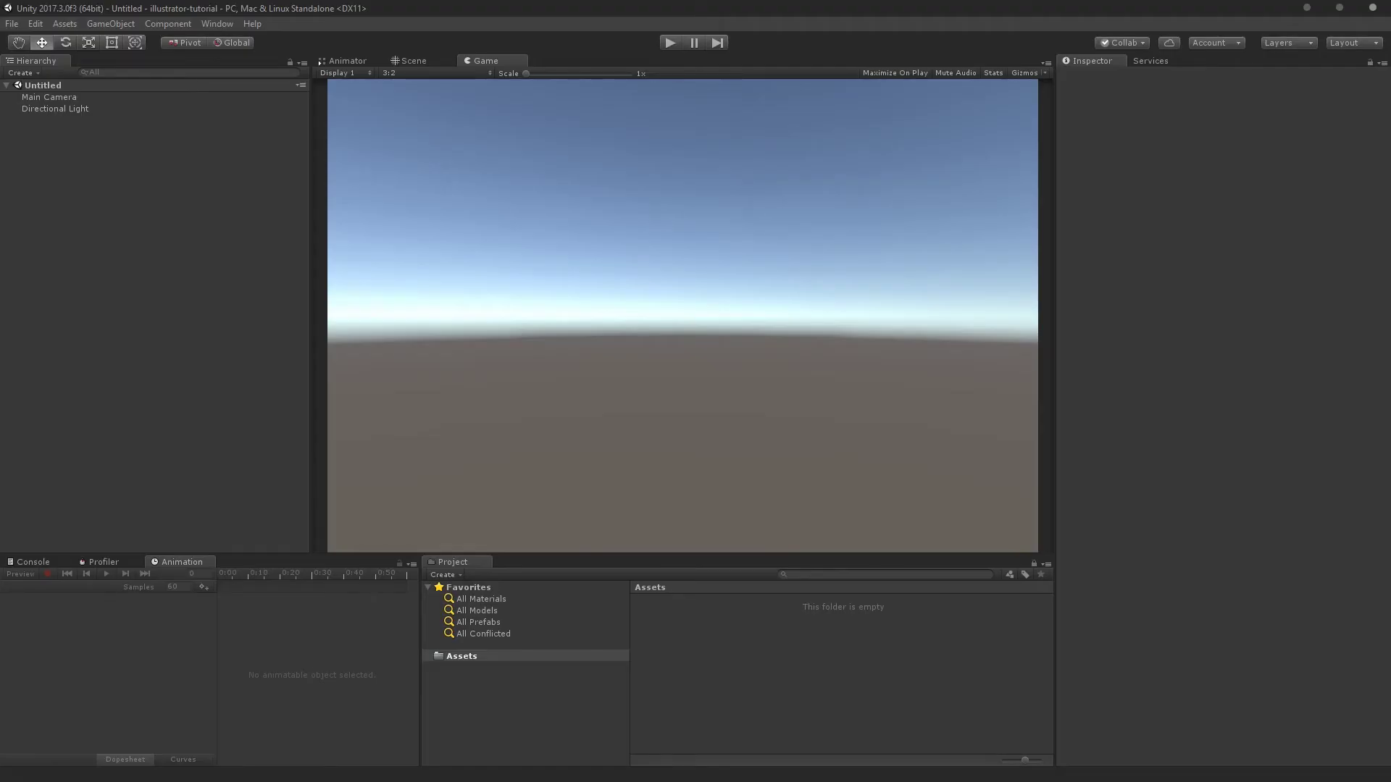
In Unity, set the Main Camera's clear flags to Solid Color and its background to mid-grey 838383
{"action": "mouse_move", "coordinate": [701, 8]}
{"action": "left_mouse_down"}
{"action": "mouse_move", "coordinate": [702, 63]}
{"action": "mouse_move", "coordinate": [1036, 202]}
{"action": "mouse_move", "coordinate": [724, 0]}
{"action": "left_mouse_up"}
{"action": "left_click", "coordinate": [49, 97]}
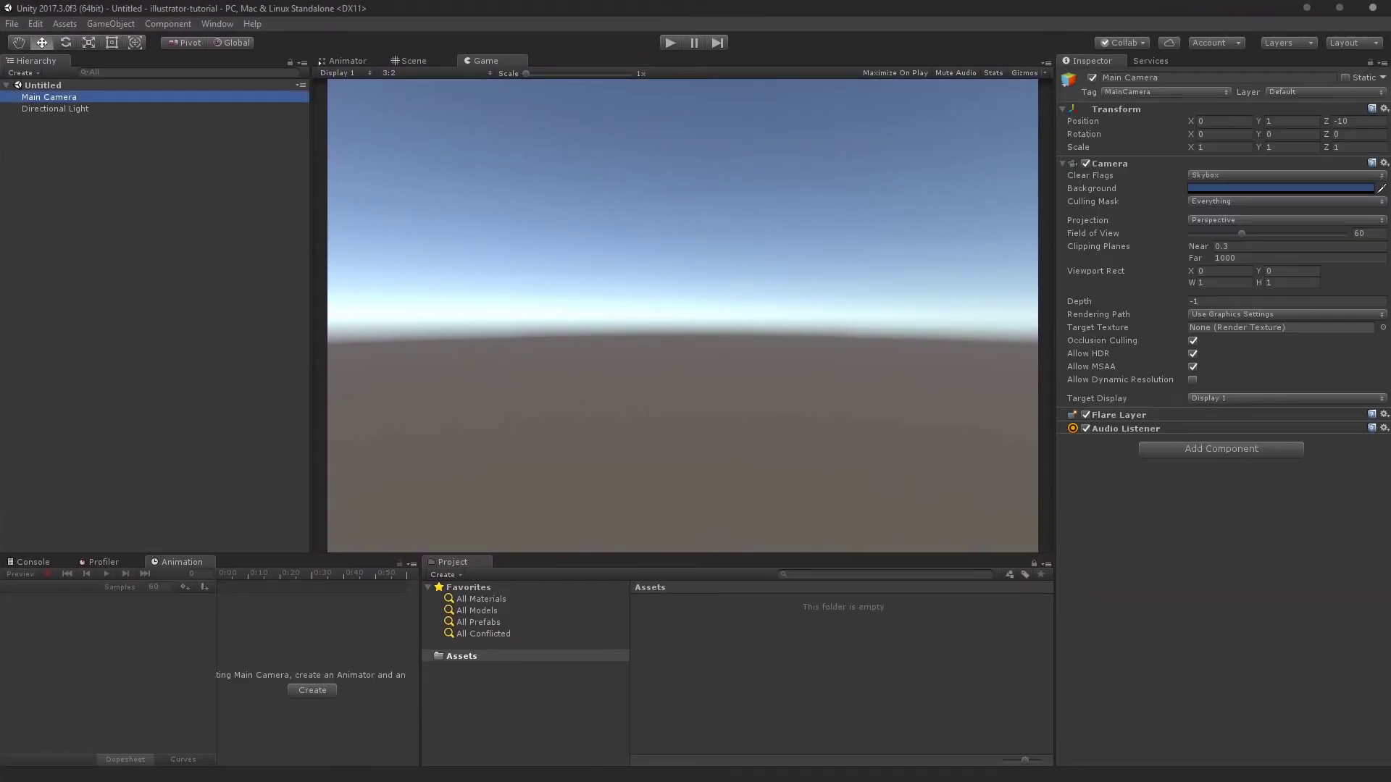
{"action": "left_click", "coordinate": [1286, 175]}
{"action": "left_click", "coordinate": [1231, 200]}
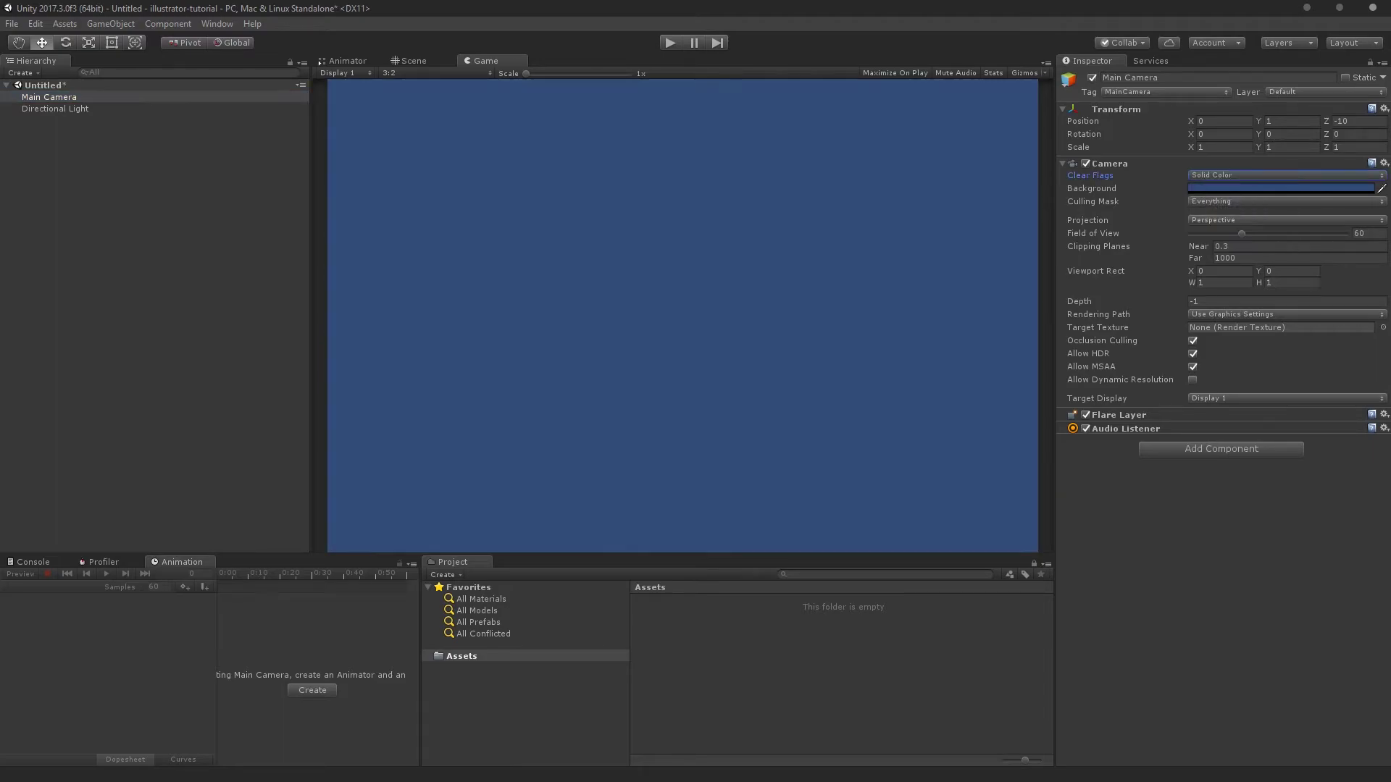
{"action": "left_click", "coordinate": [1281, 187]}
{"action": "left_click_drag", "start_coordinate": [1119, 528], "coordinate": [1119, 479]}
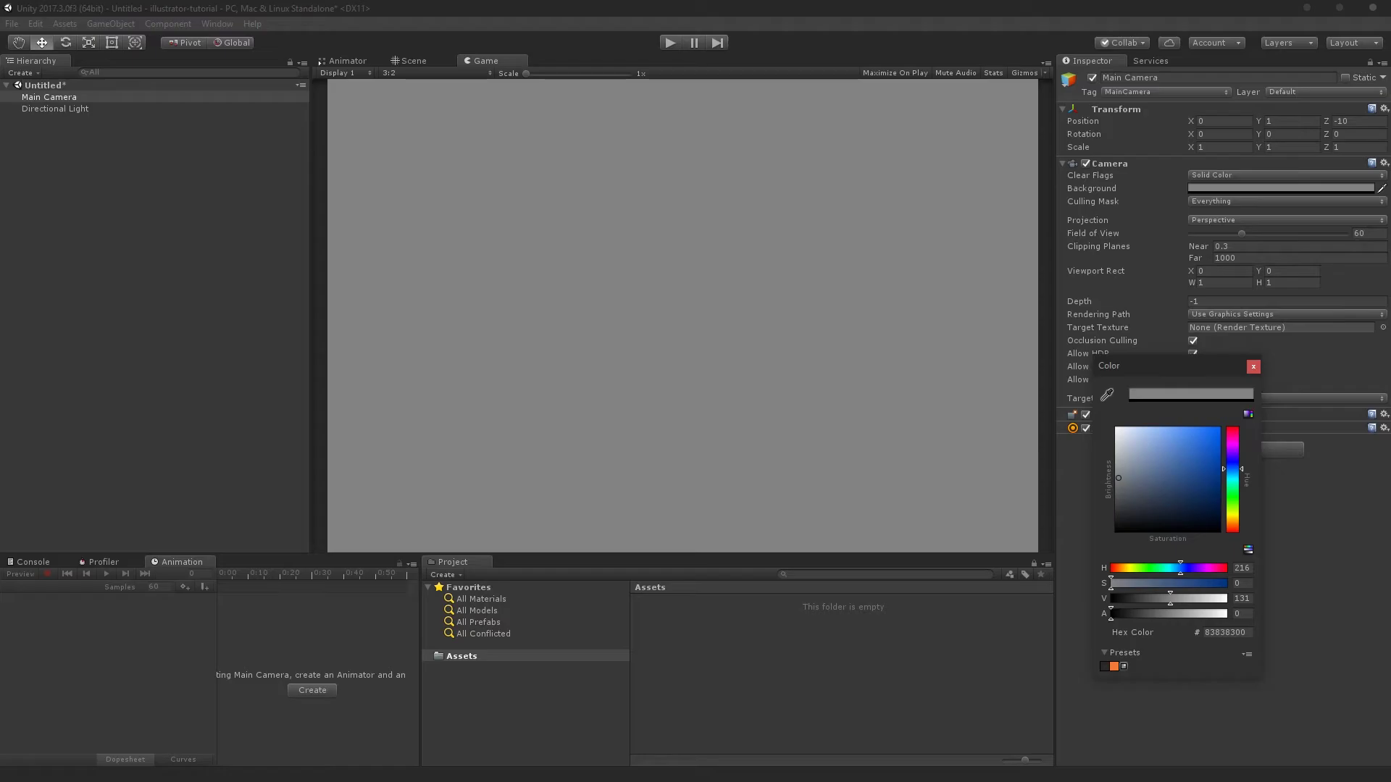
{"action": "left_click", "coordinate": [1253, 367]}
Switch back to Illustrator and start a Save for Web (Legacy) export of the ship
{"action": "left_click_drag", "start_coordinate": [509, 6], "coordinate": [1390, 6]}
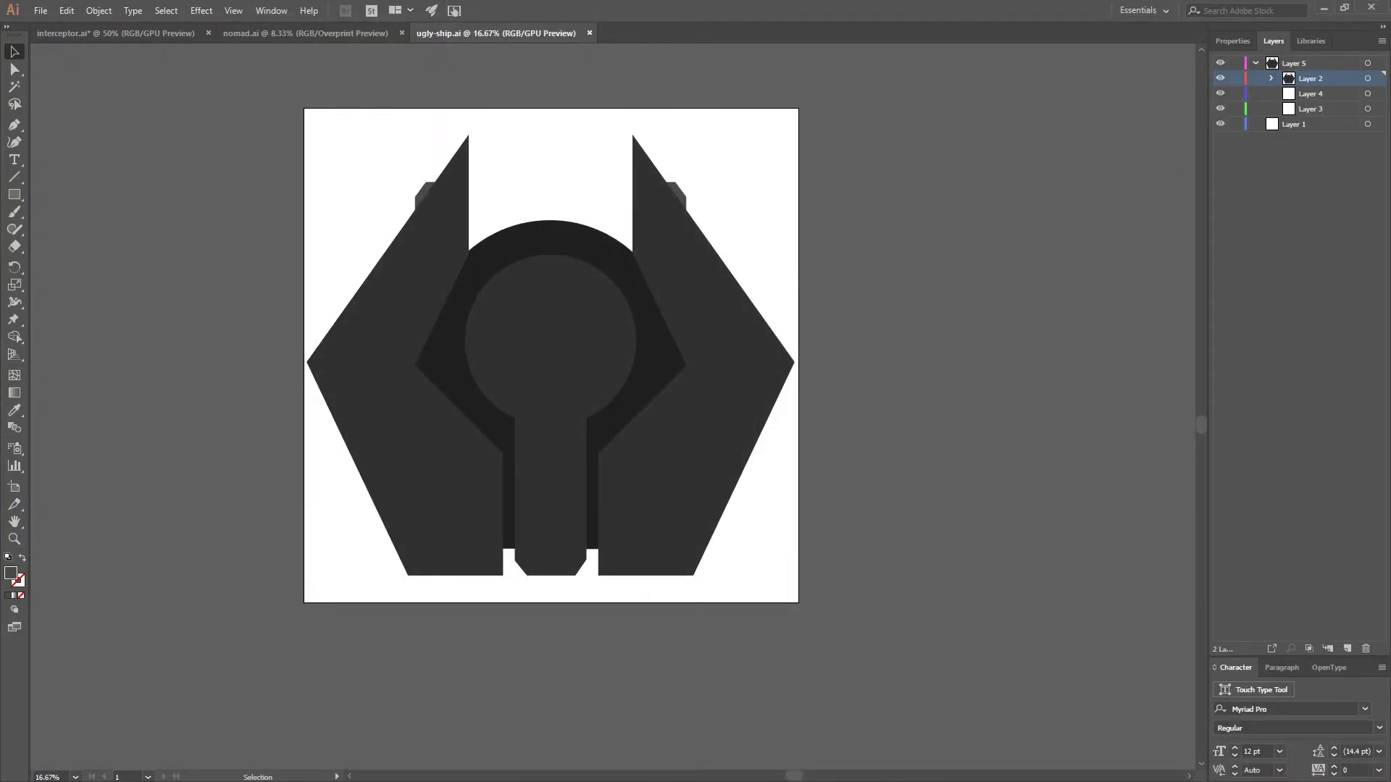
{"action": "left_click", "coordinate": [40, 10]}
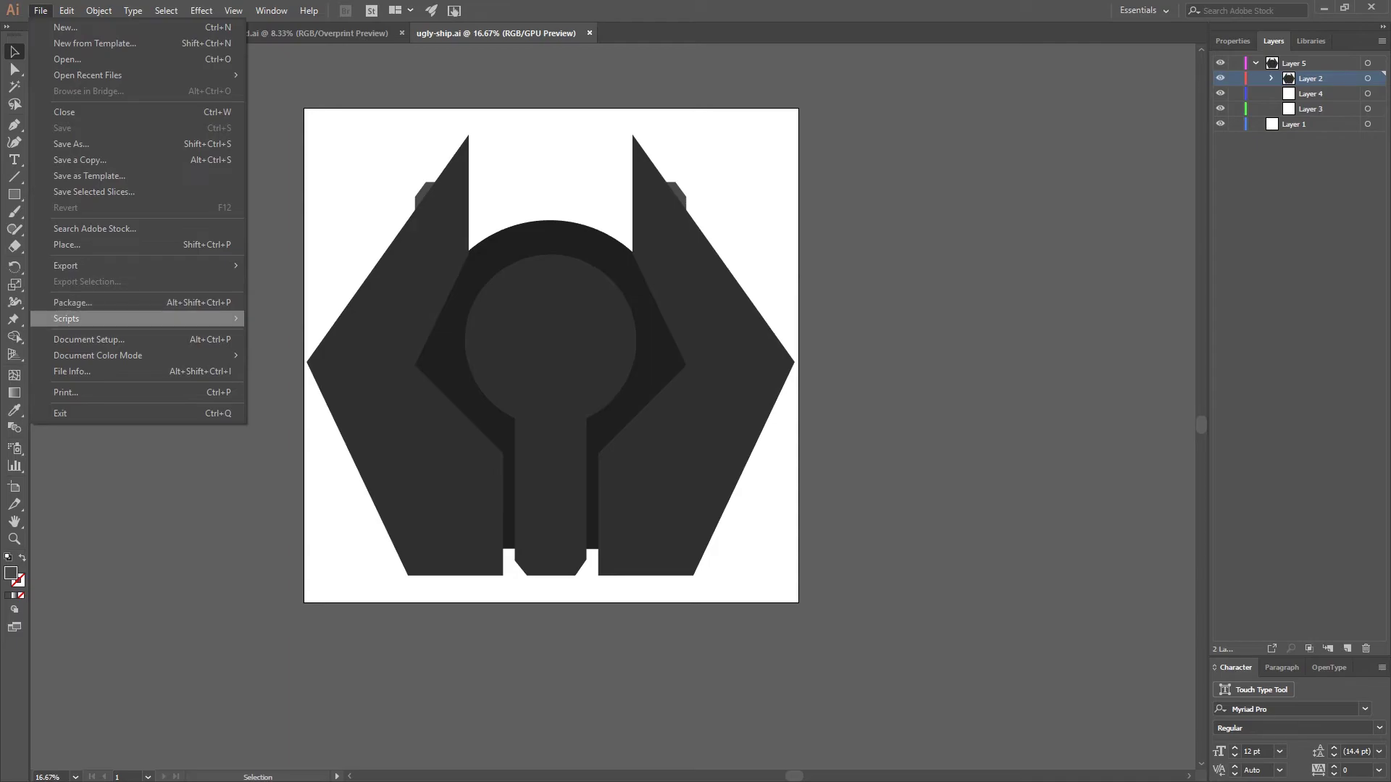
{"action": "key", "text": "Right"}
{"action": "key", "text": "Down"}
{"action": "key", "text": "Down"}
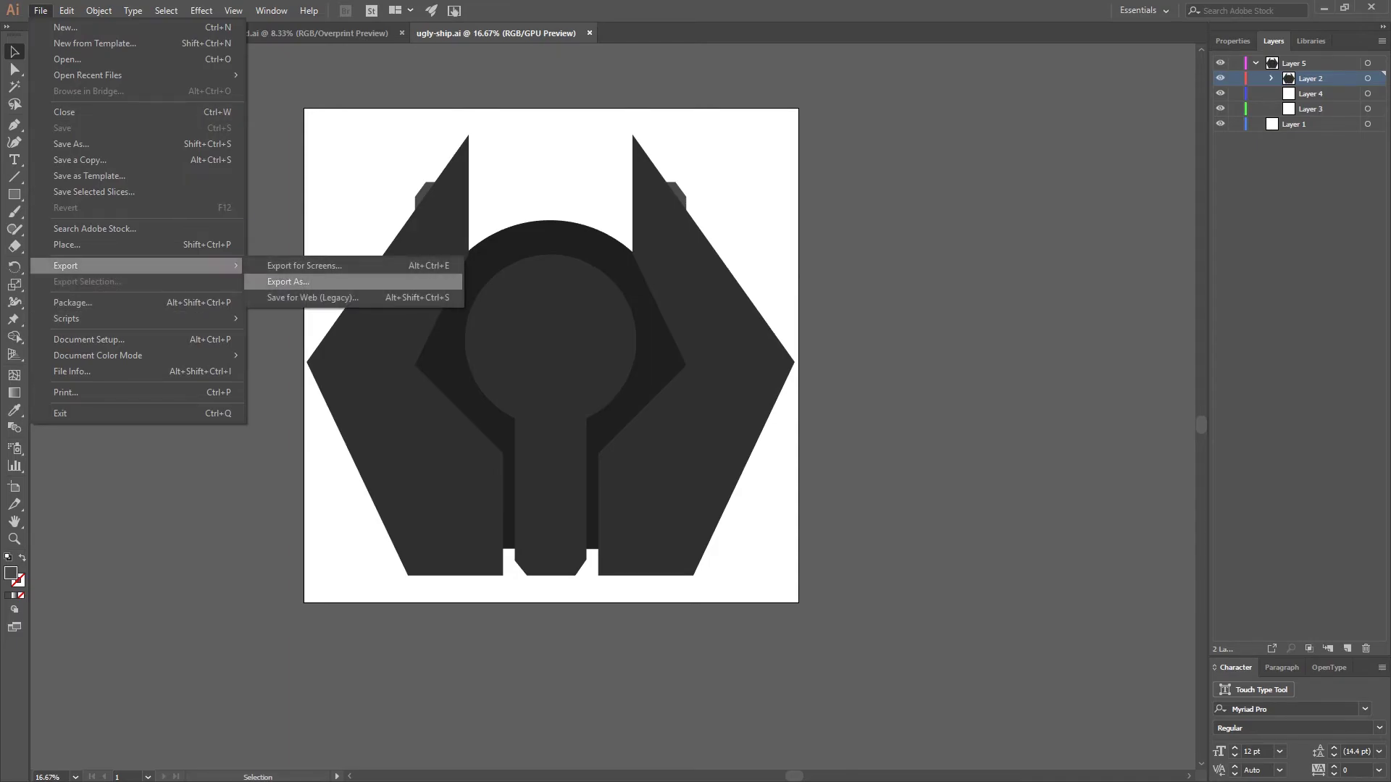
{"action": "key", "text": "Return"}
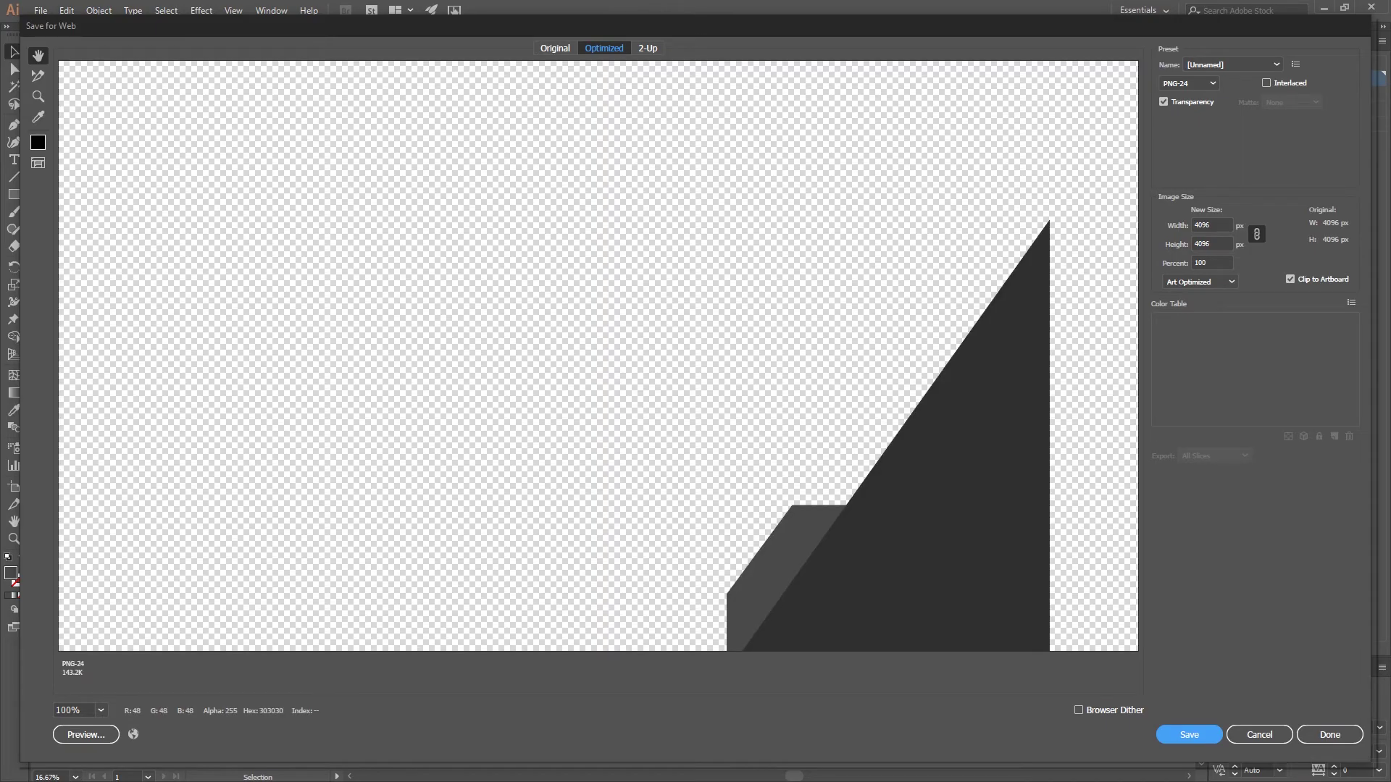
Configure the web export as a PNG-24 with a width of 1024 px
{"action": "left_click_drag", "start_coordinate": [787, 397], "coordinate": [409, 317]}
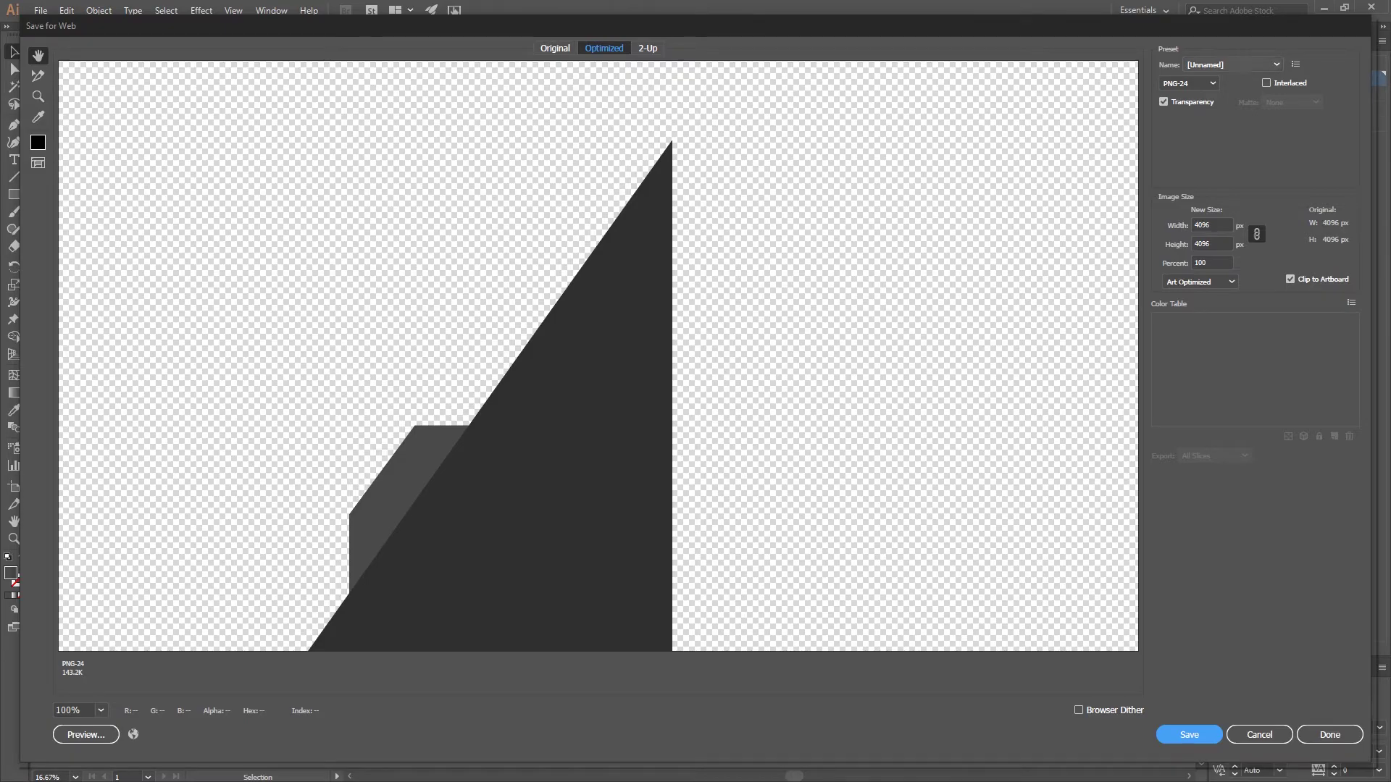
{"action": "left_click", "coordinate": [1233, 65]}
{"action": "left_click", "coordinate": [1232, 64]}
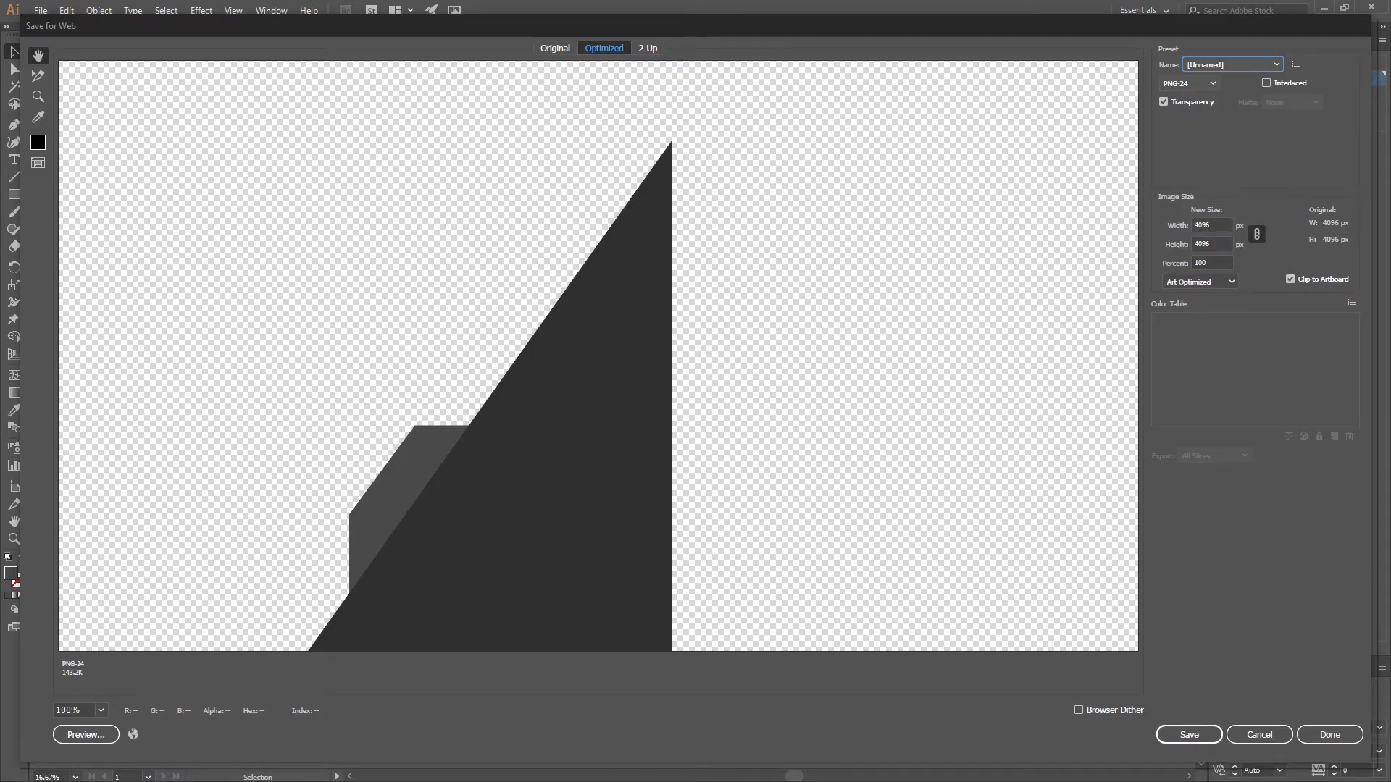
{"action": "left_click", "coordinate": [1188, 83]}
{"action": "left_click", "coordinate": [1188, 146]}
{"action": "double_click", "coordinate": [1206, 225]}
{"action": "type", "text": "1024"}
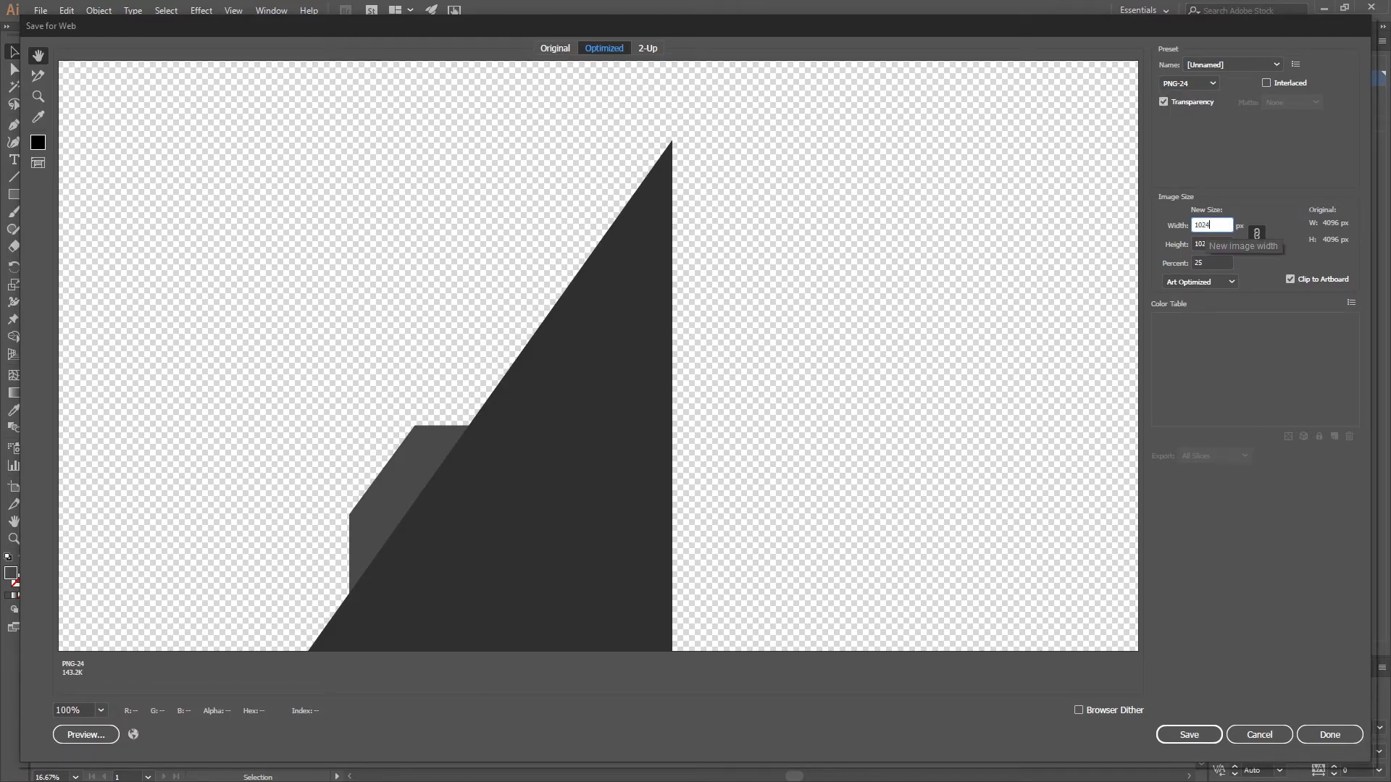
{"action": "left_click", "coordinate": [1188, 734]}
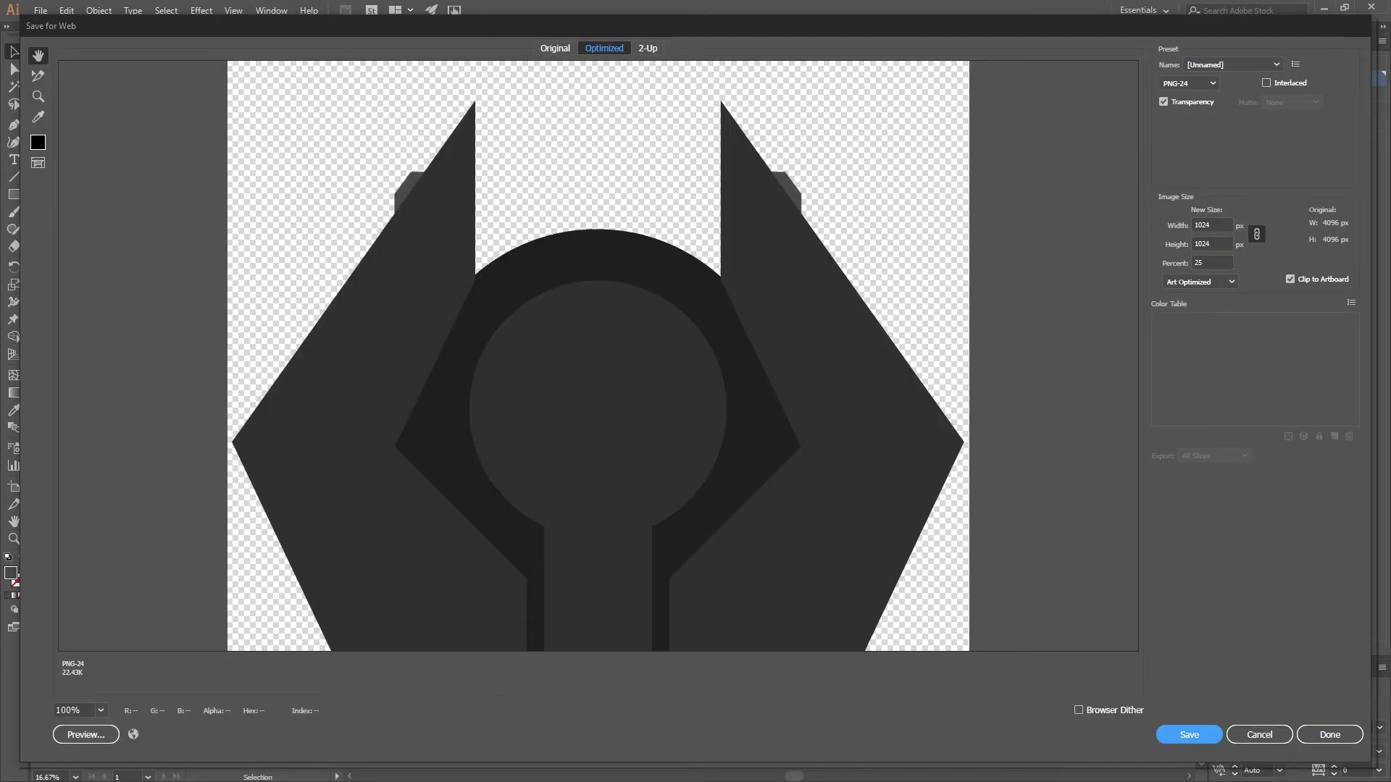
Start saving the optimized PNG and browse to Local Disk (C:) as its destination
{"action": "left_click", "coordinate": [1189, 735]}
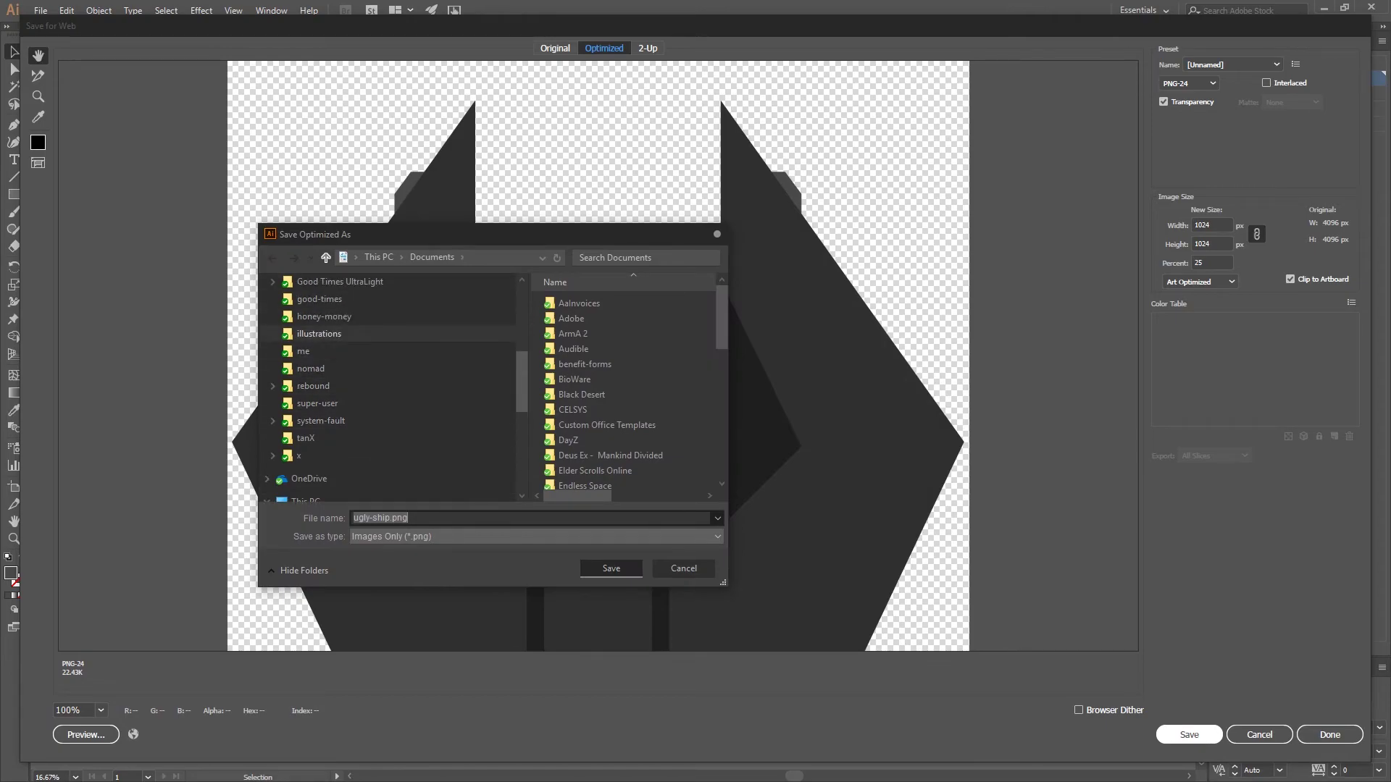
{"action": "scroll", "coordinate": [391, 386], "scroll_direction": "down", "scroll_amount": 5}
{"action": "scroll", "coordinate": [391, 420], "scroll_direction": "up", "scroll_amount": 1}
{"action": "scroll", "coordinate": [391, 404], "scroll_direction": "down", "scroll_amount": 2}
{"action": "left_click_drag", "start_coordinate": [507, 392], "coordinate": [521, 443]}
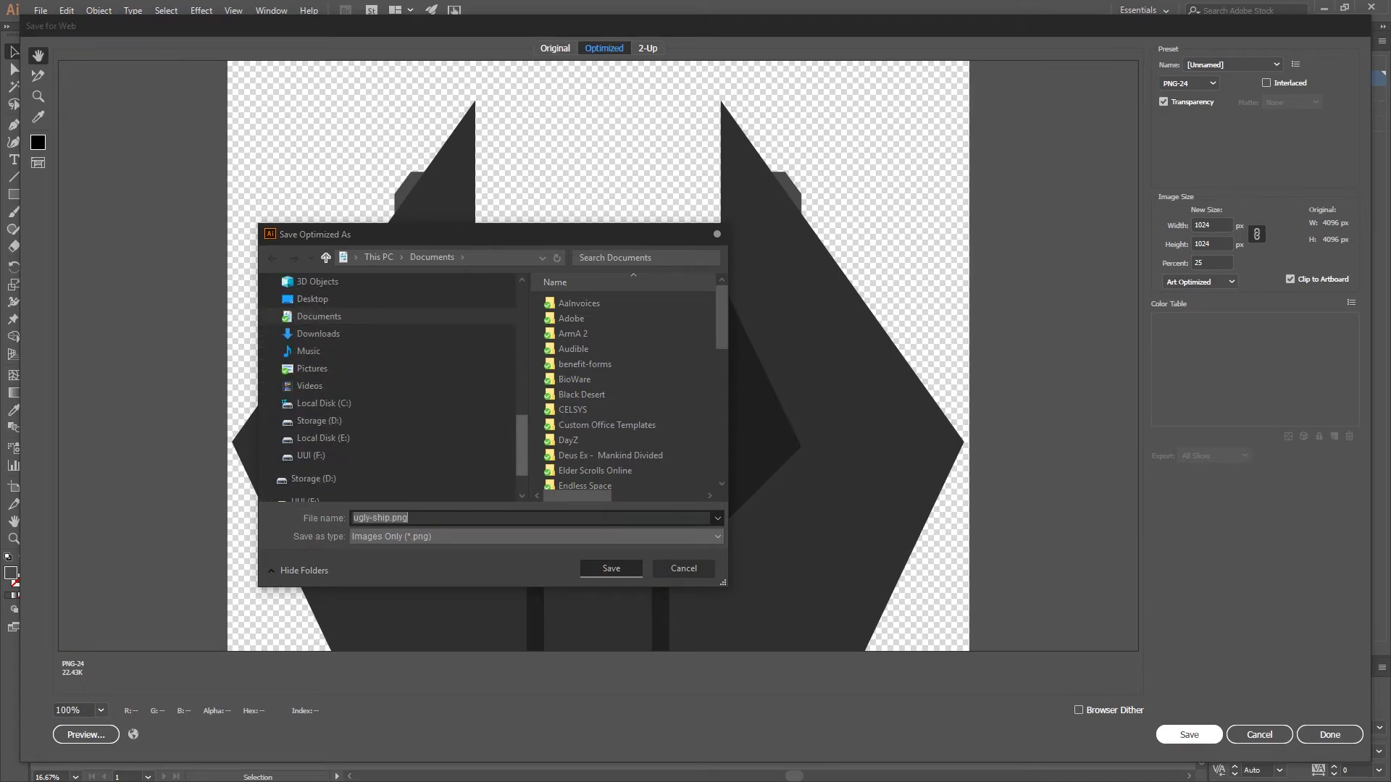
{"action": "scroll", "coordinate": [326, 478], "scroll_direction": "down", "scroll_amount": 1}
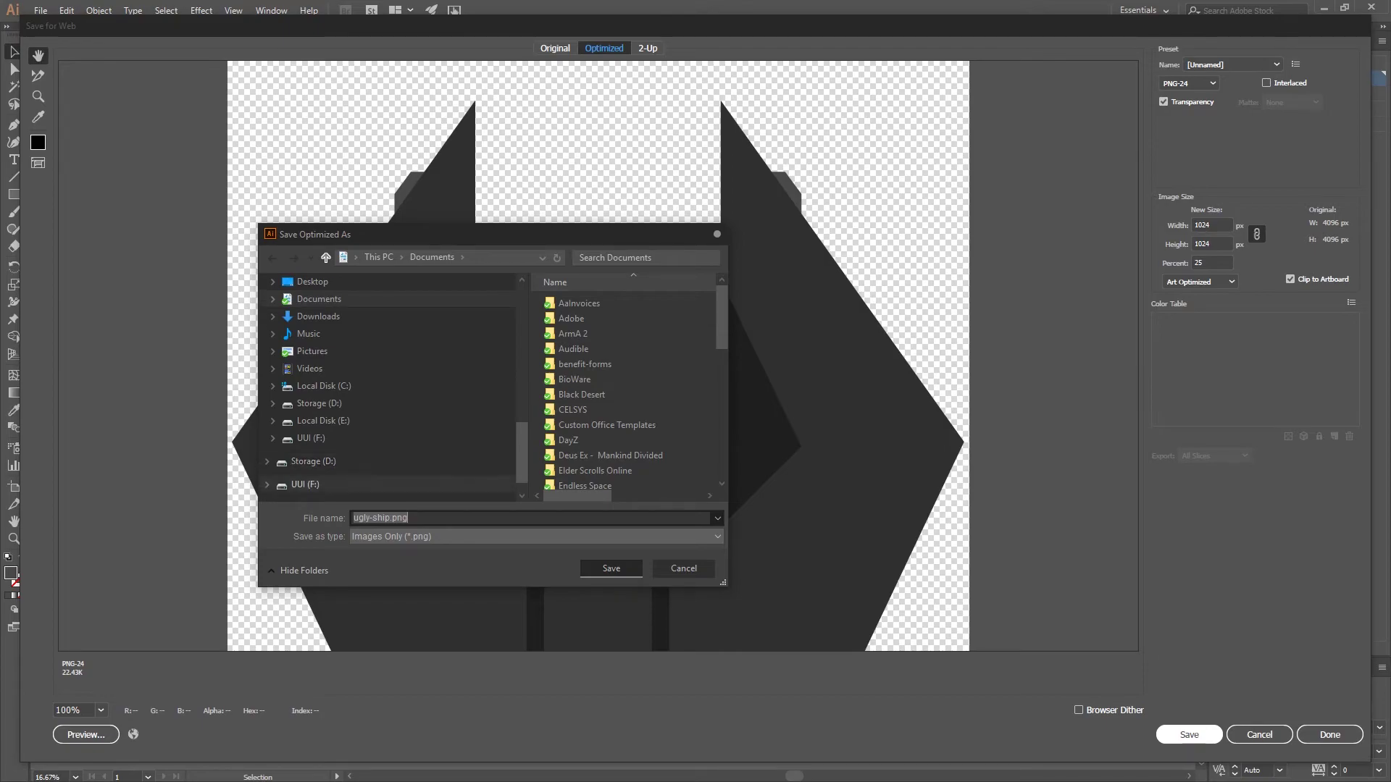
{"action": "scroll", "coordinate": [391, 406], "scroll_direction": "up", "scroll_amount": 2}
{"action": "left_click", "coordinate": [324, 466]}
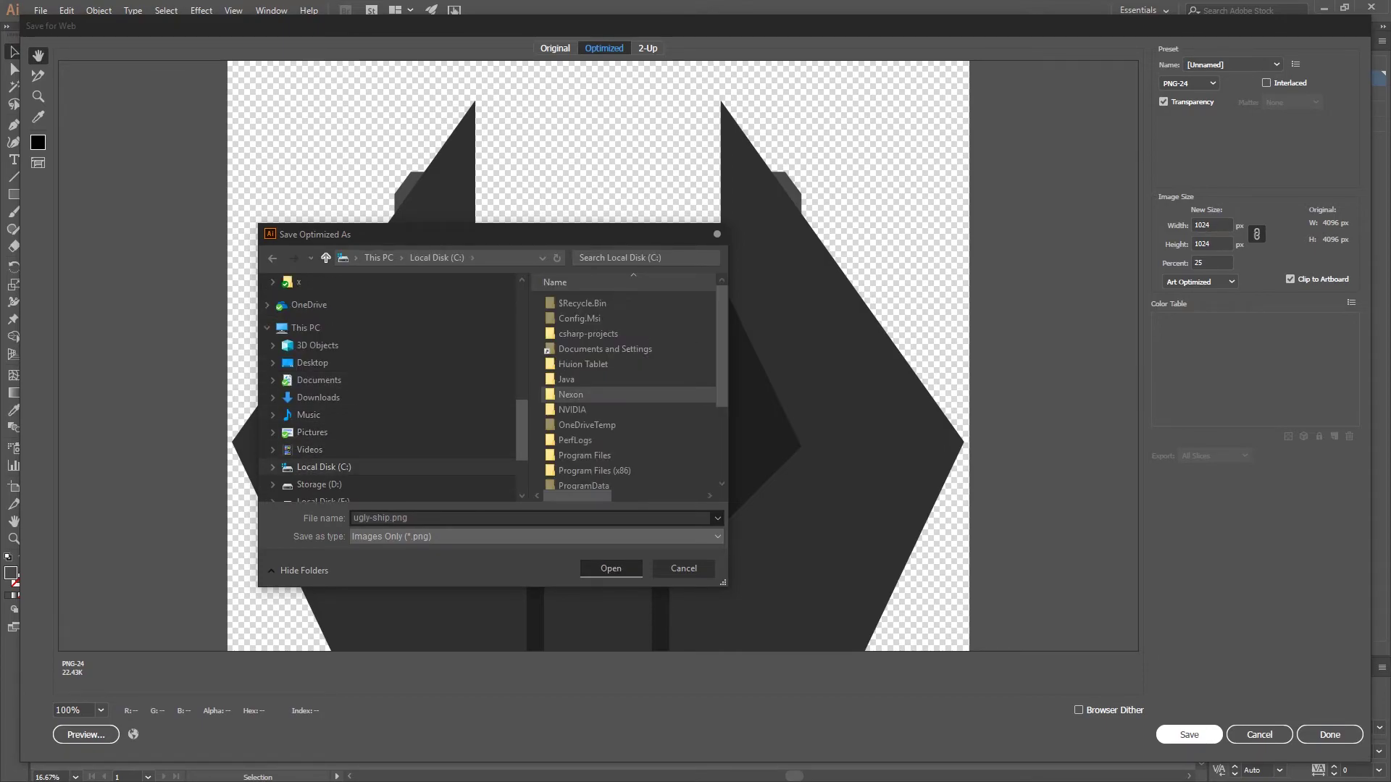
Save the image as ugly-ship.png in the Assets folder of unity-projects\tutorials\illustrator-tutorial
{"action": "left_click", "coordinate": [571, 395]}
{"action": "key", "text": "Down"}
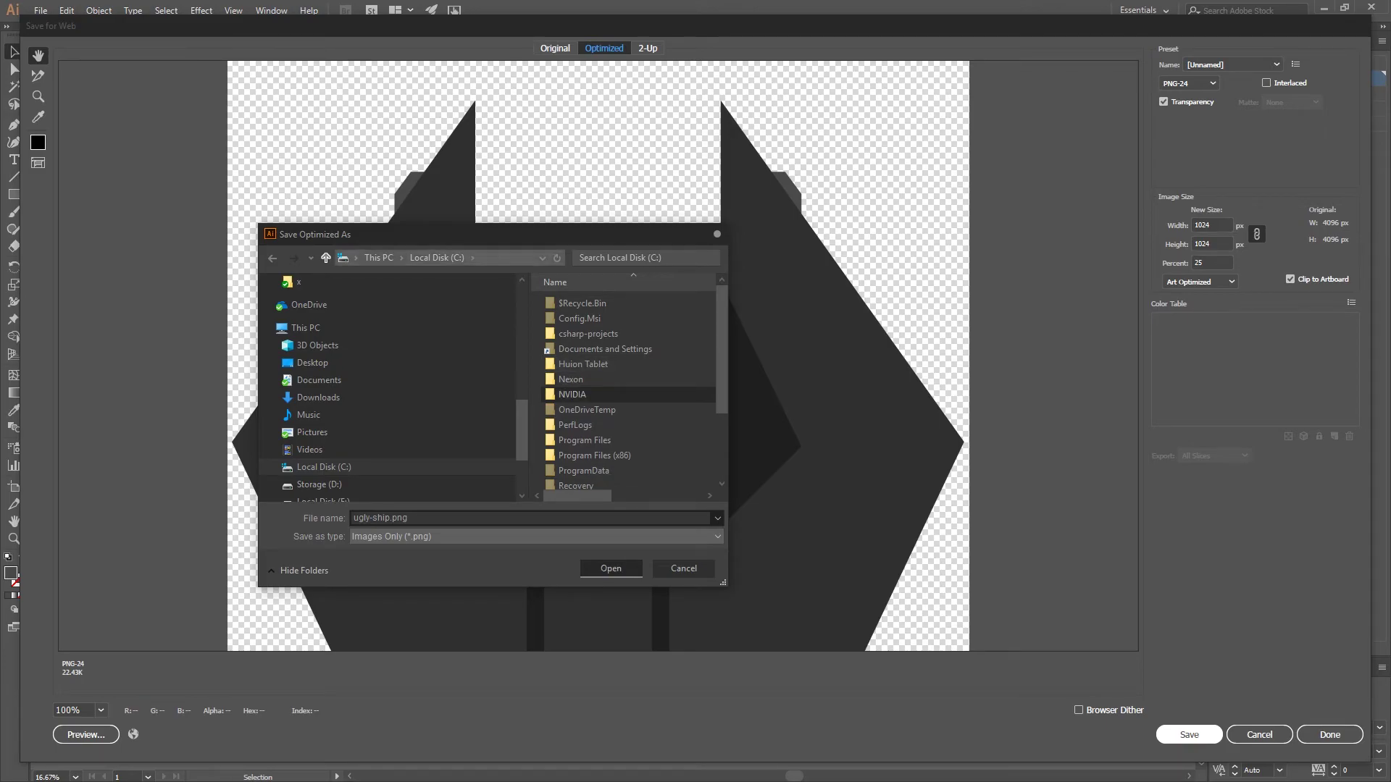
{"action": "scroll", "coordinate": [626, 384], "scroll_direction": "down", "scroll_amount": 2}
{"action": "double_click", "coordinate": [586, 435]}
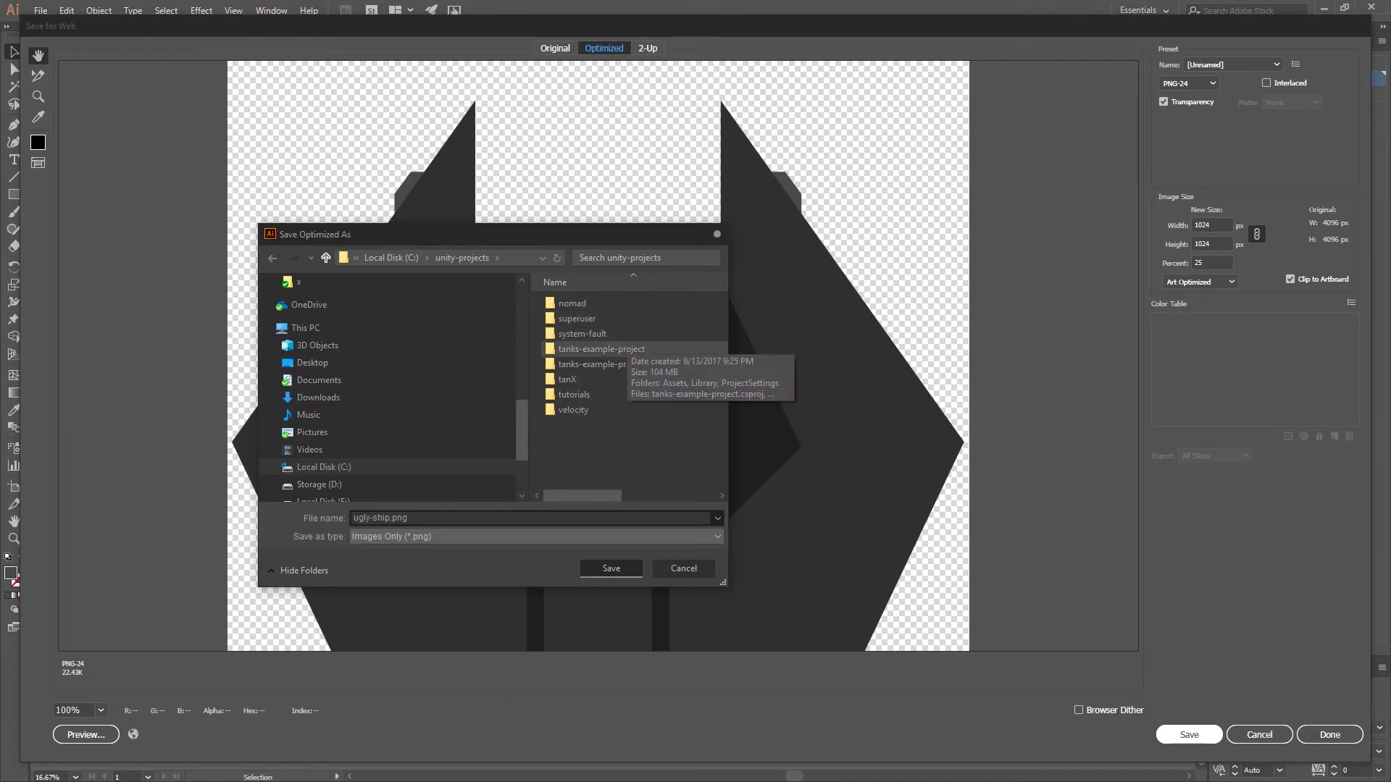
{"action": "left_click", "coordinate": [574, 395]}
{"action": "double_click", "coordinate": [574, 394]}
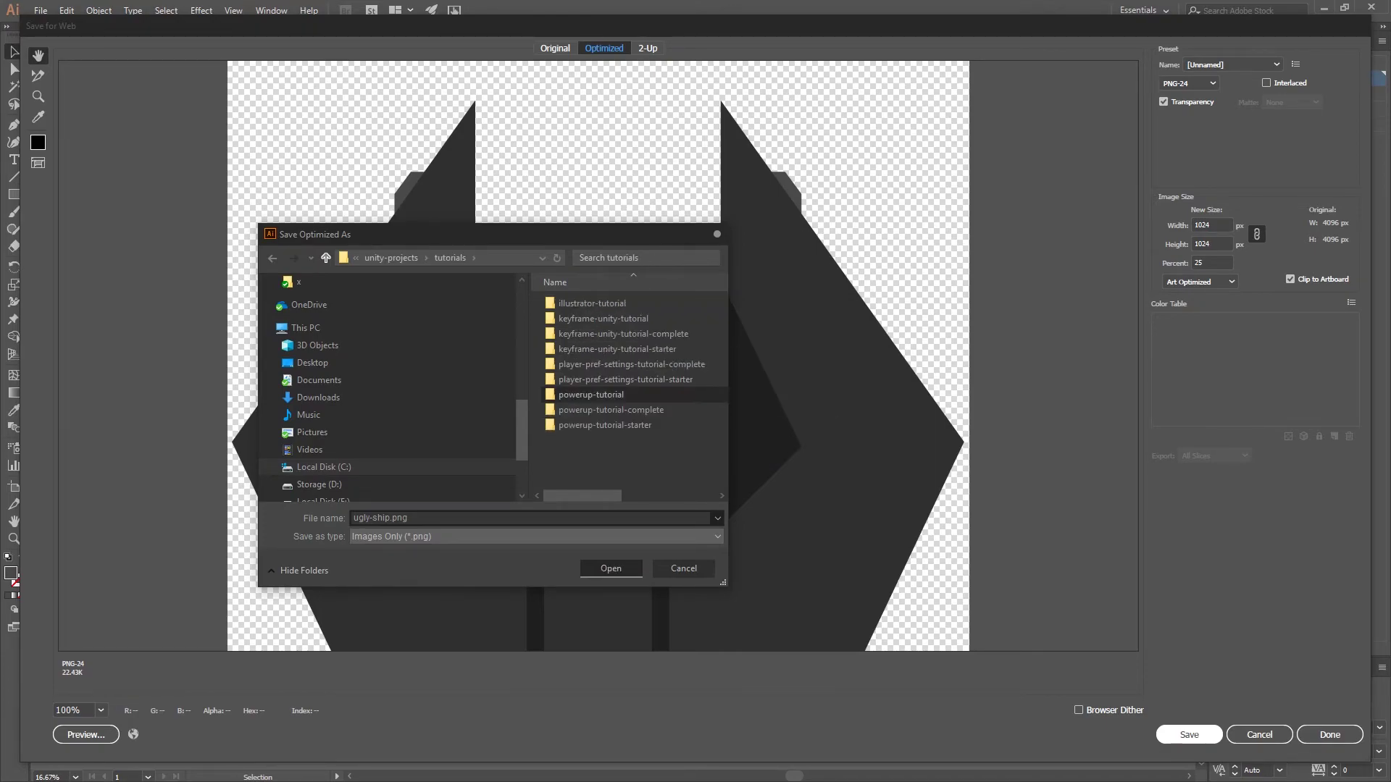
{"action": "double_click", "coordinate": [590, 303]}
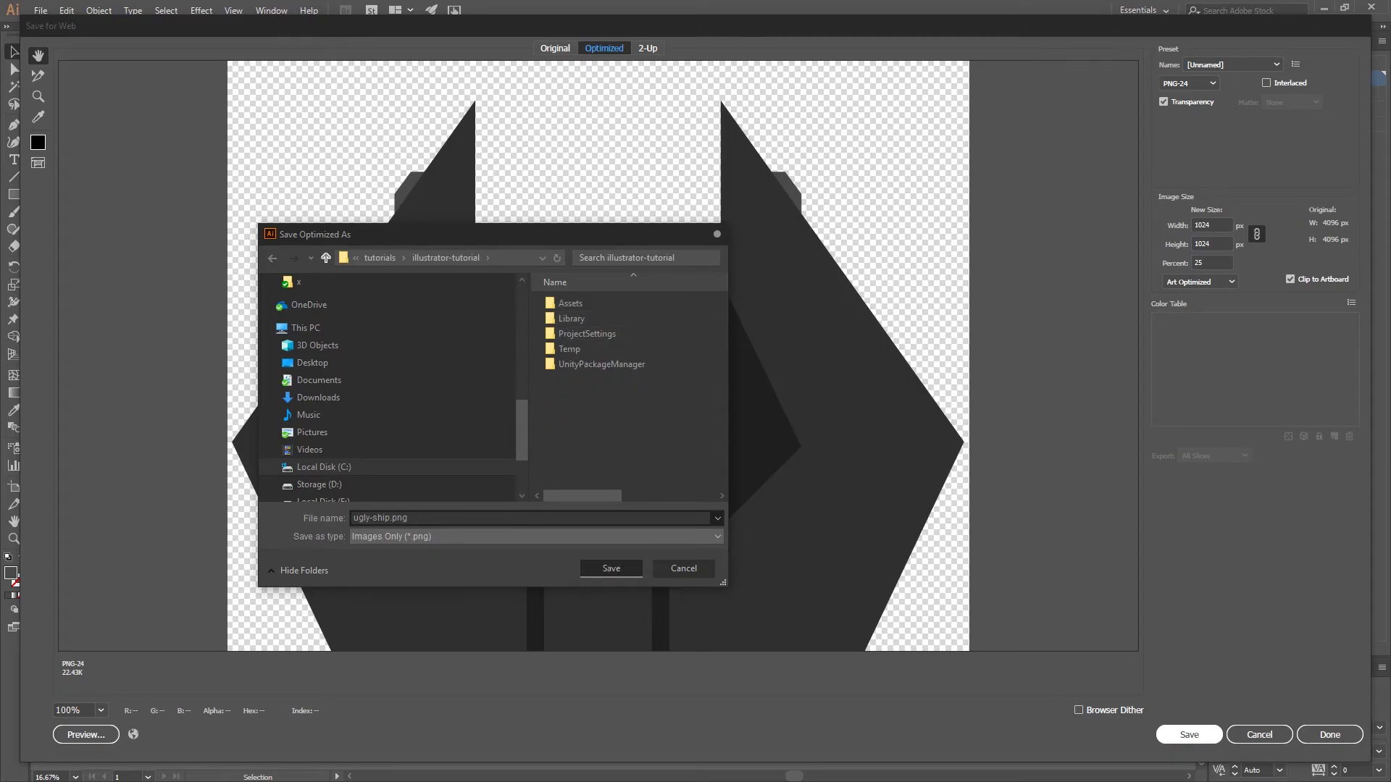
{"action": "double_click", "coordinate": [571, 302]}
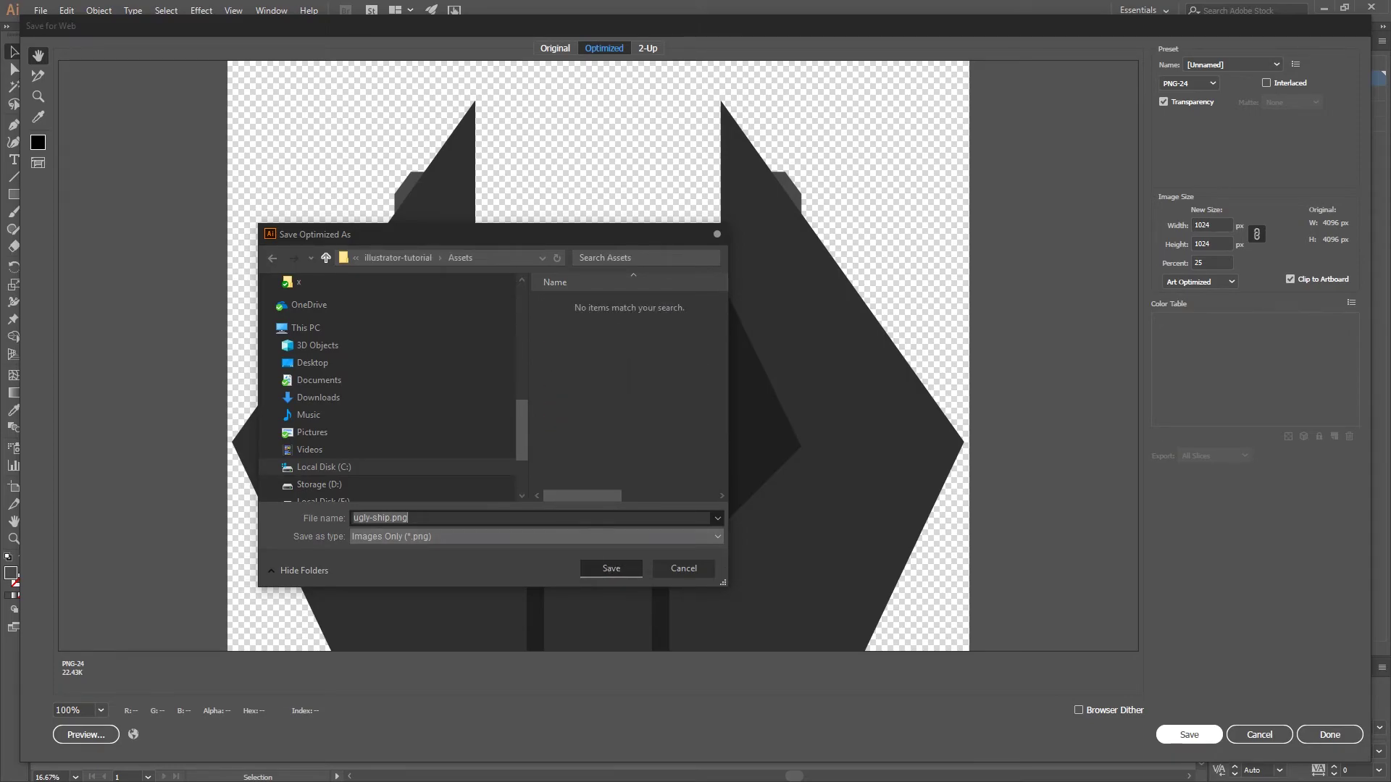
{"action": "key", "text": "Return"}
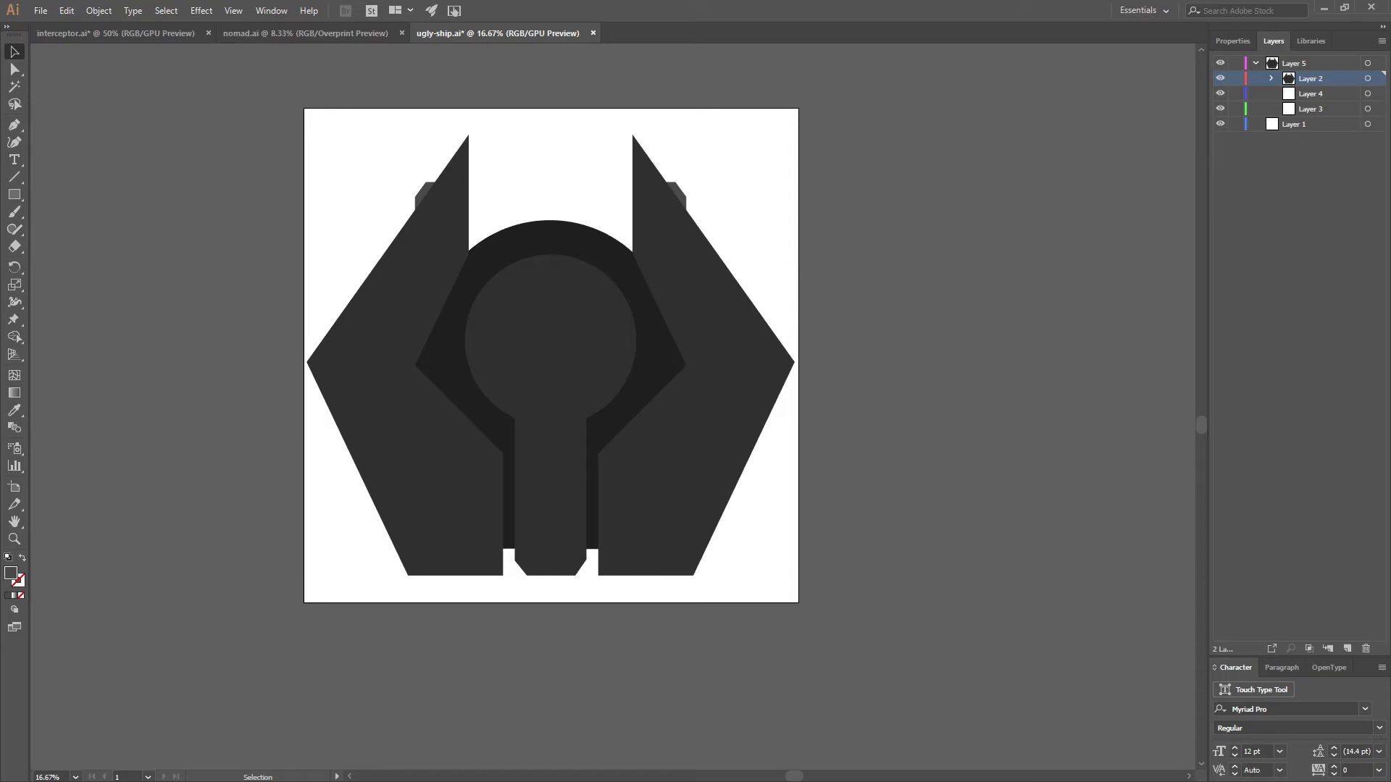
Save the ship document and switch to the Unity project
{"action": "key", "text": "ctrl+s"}
{"action": "left_click_drag", "start_coordinate": [1080, 11], "coordinate": [998, 4]}
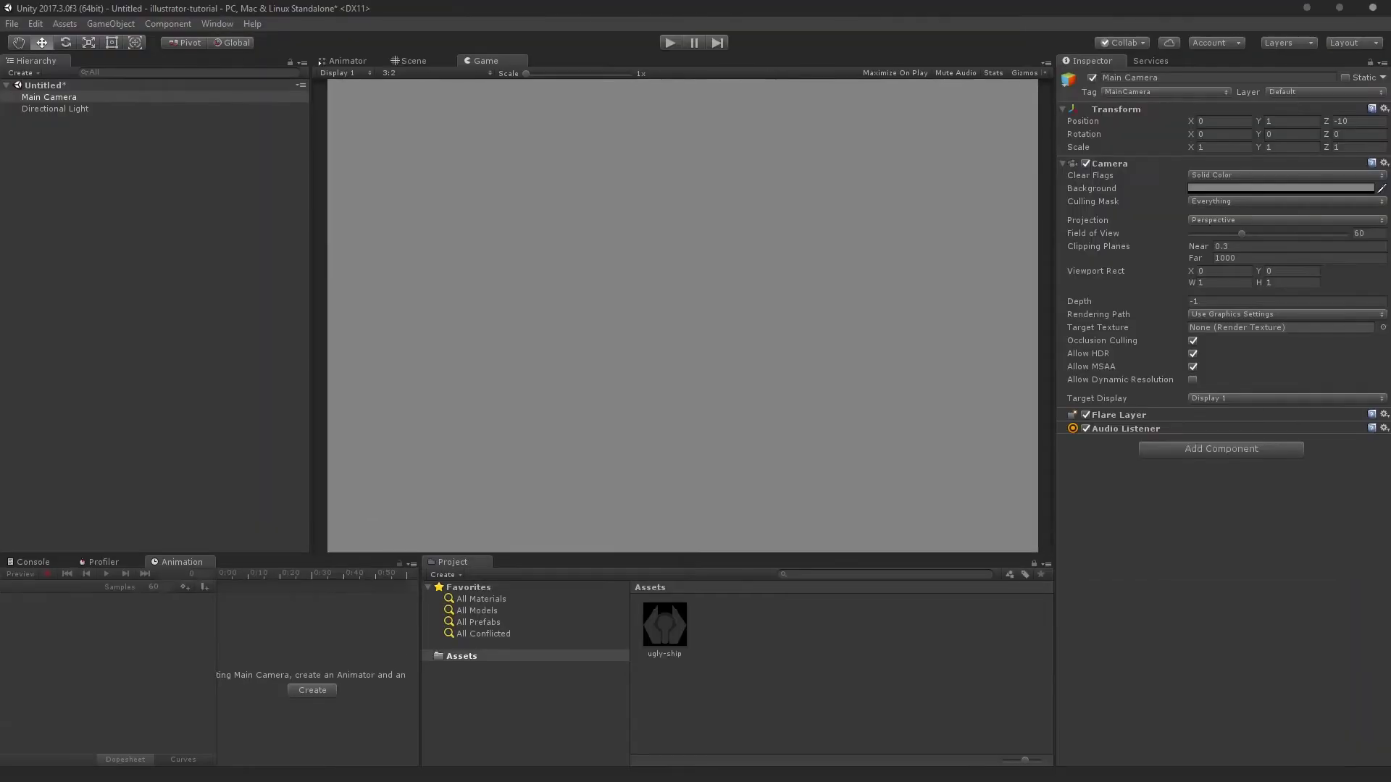
Set the ugly-ship asset's texture type to Sprite (2D and UI)
{"action": "left_click", "coordinate": [664, 625]}
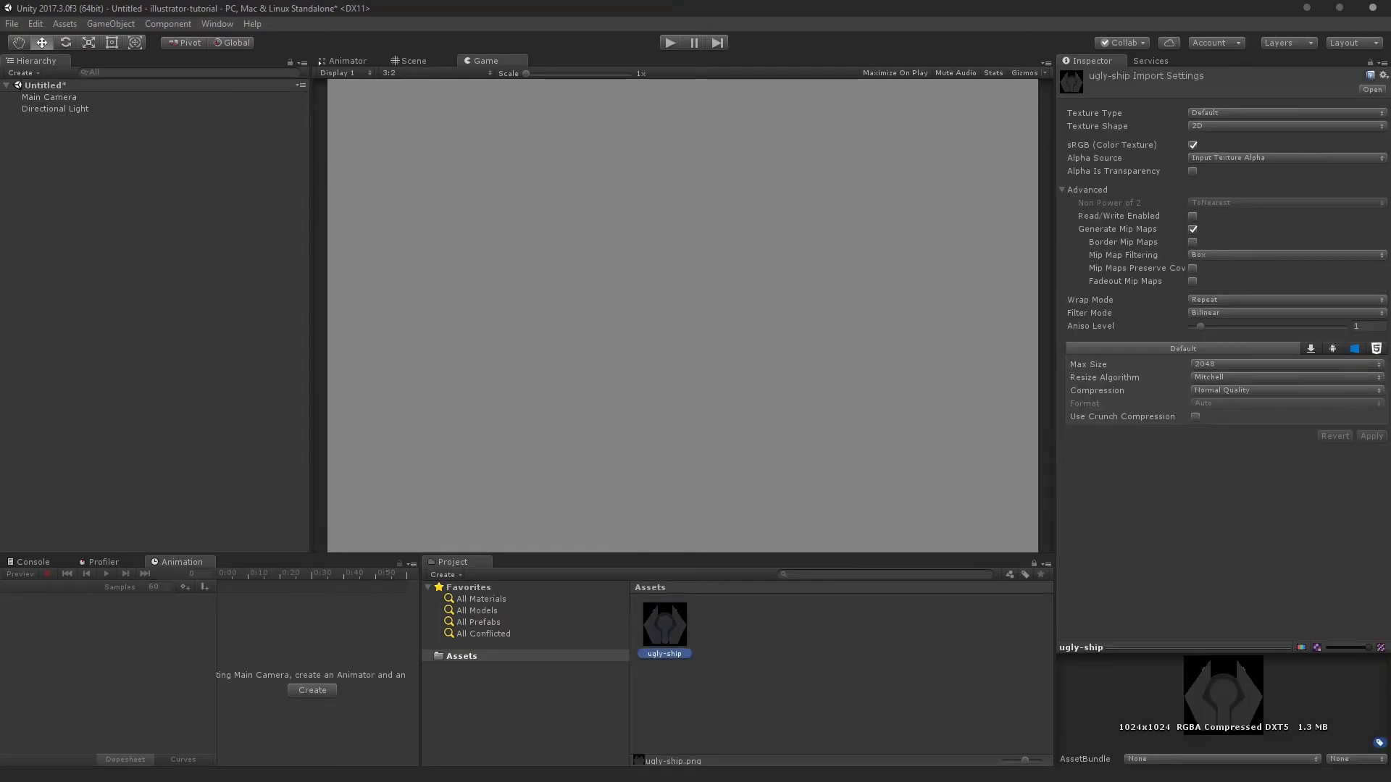
{"action": "left_click", "coordinate": [664, 625]}
{"action": "left_click", "coordinate": [1286, 113]}
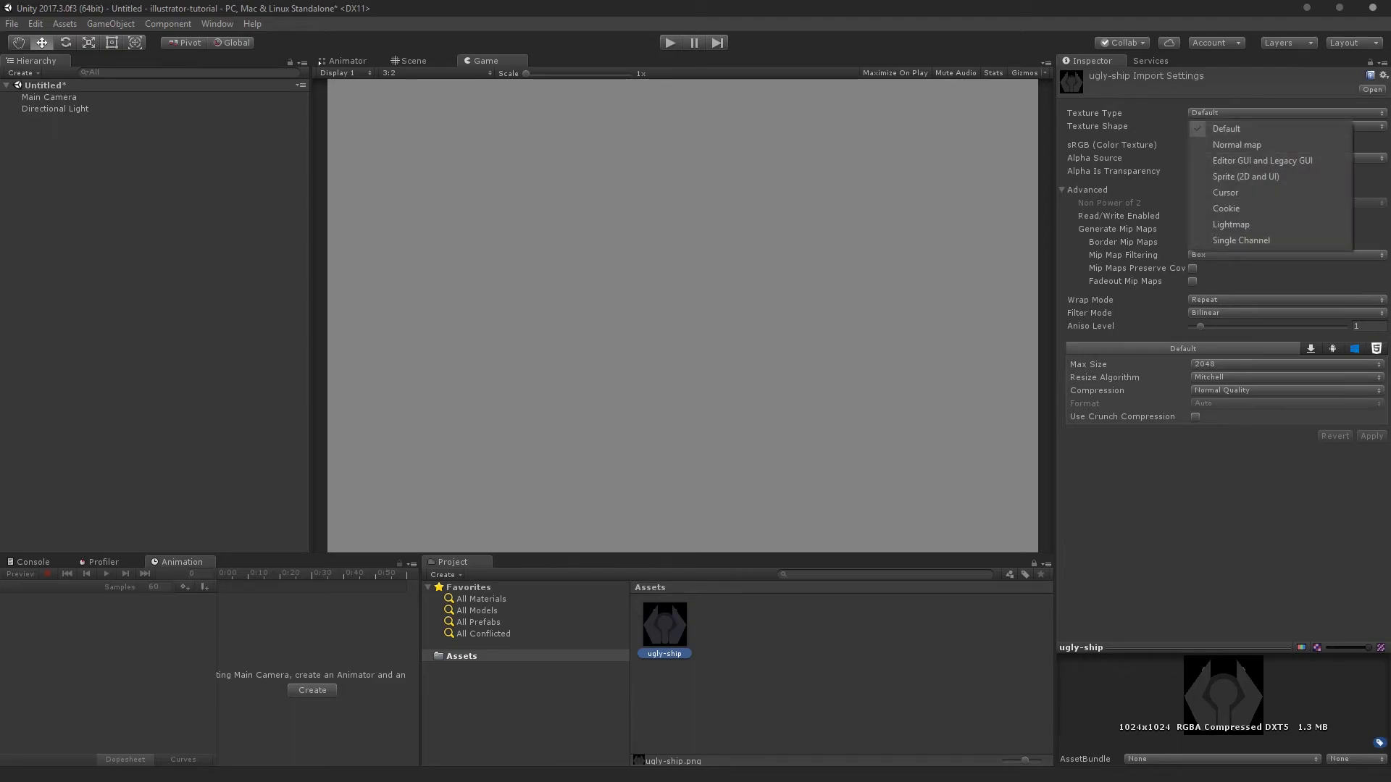
{"action": "left_click", "coordinate": [1246, 177]}
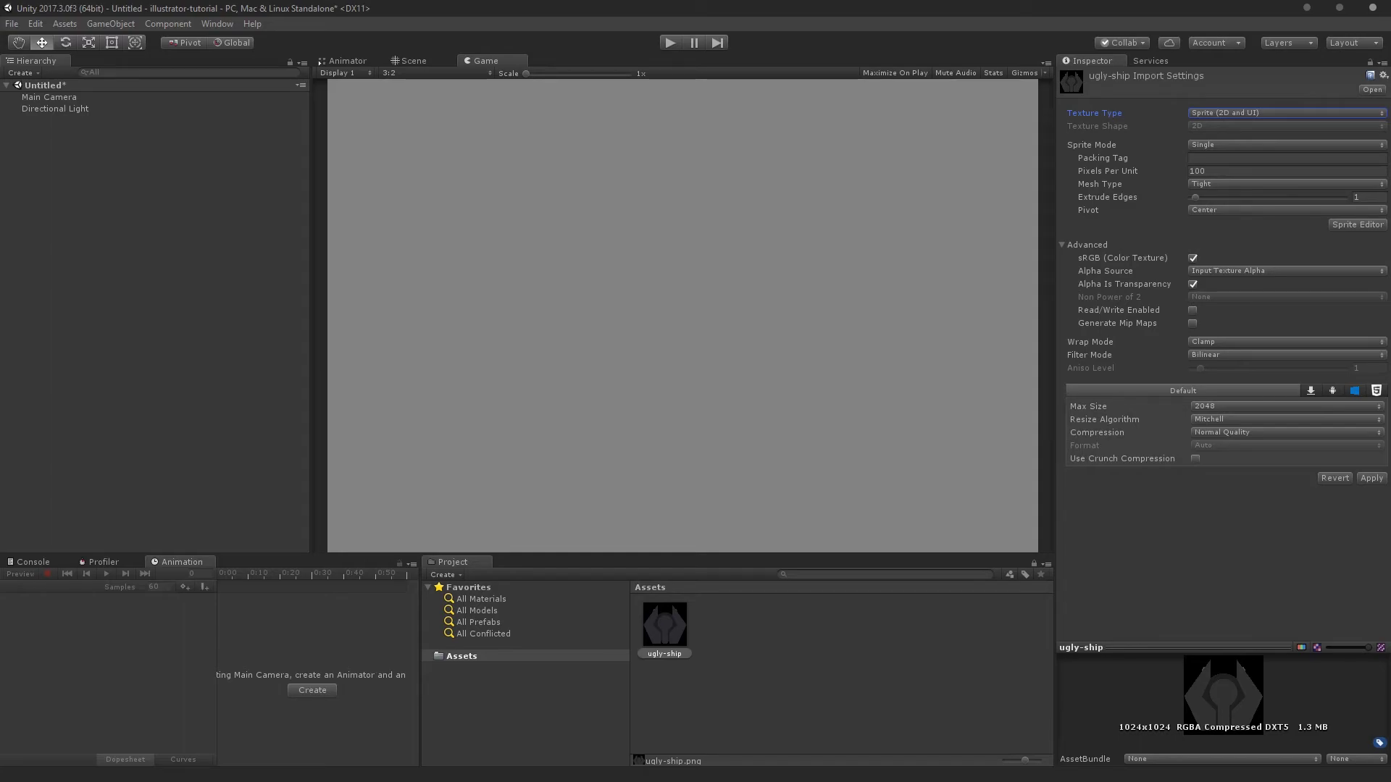
Set the ship texture's maximum size to 1024 and apply the import settings
{"action": "left_click", "coordinate": [1231, 406]}
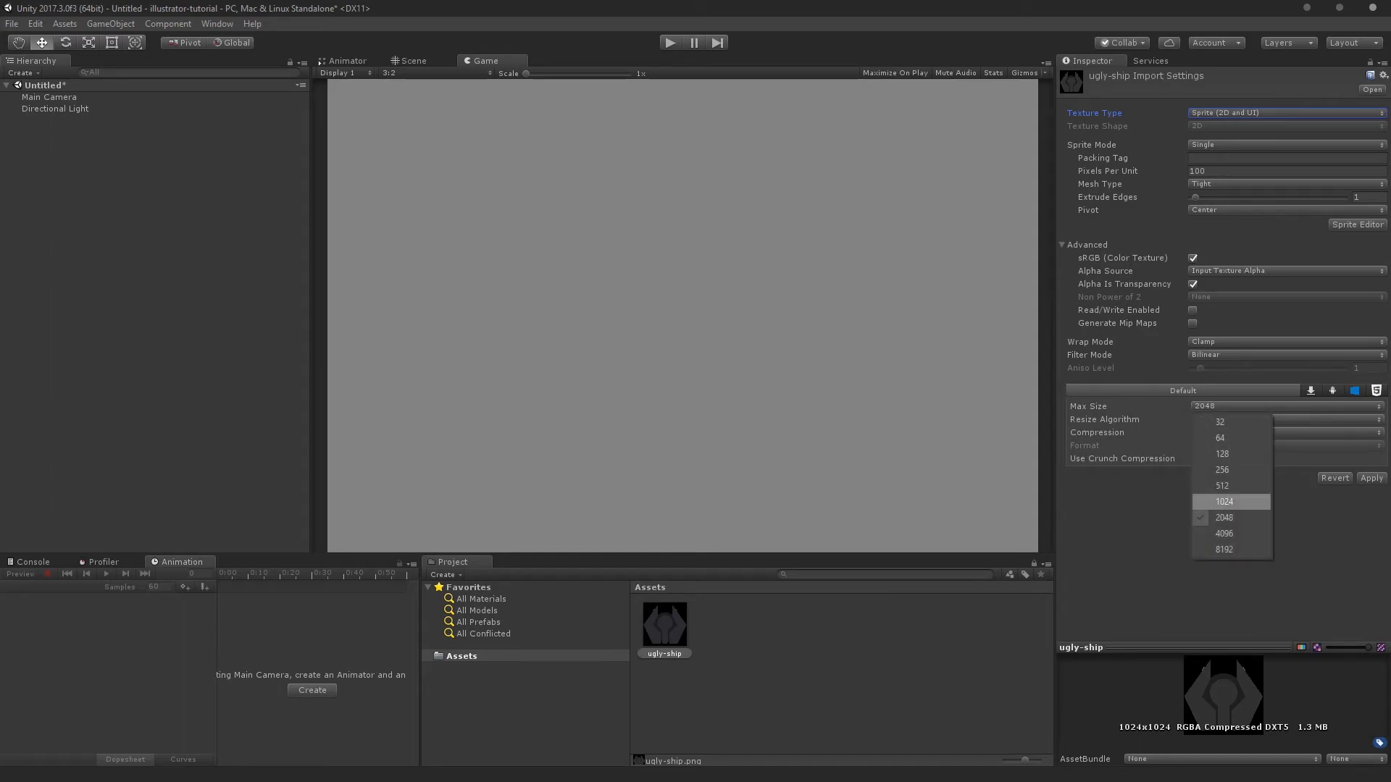
{"action": "left_click", "coordinate": [1231, 502]}
{"action": "left_click", "coordinate": [1371, 478]}
{"action": "left_click", "coordinate": [797, 666]}
Place the ugly-ship sprite in the scene as a new object in the Hierarchy
{"action": "left_click", "coordinate": [663, 628]}
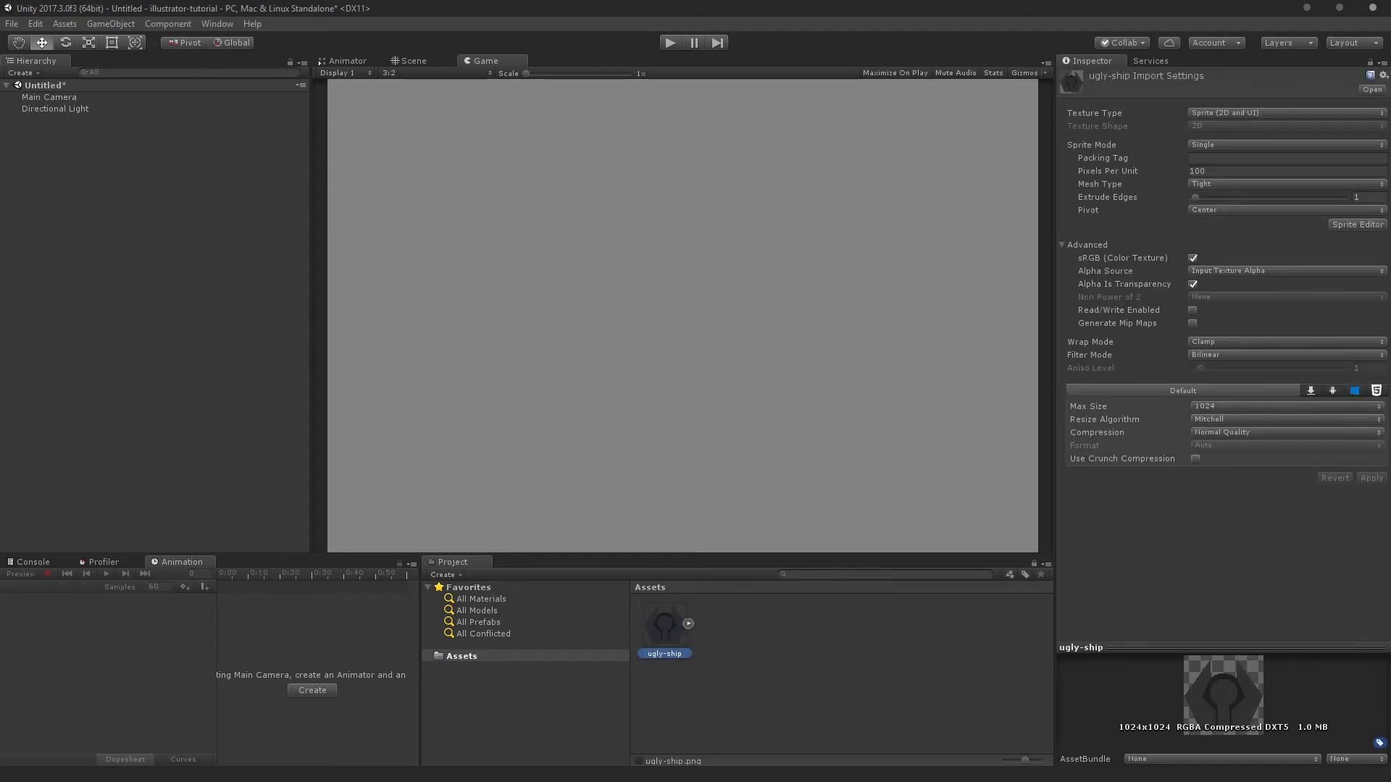
{"action": "left_click_drag", "start_coordinate": [663, 624], "coordinate": [73, 145]}
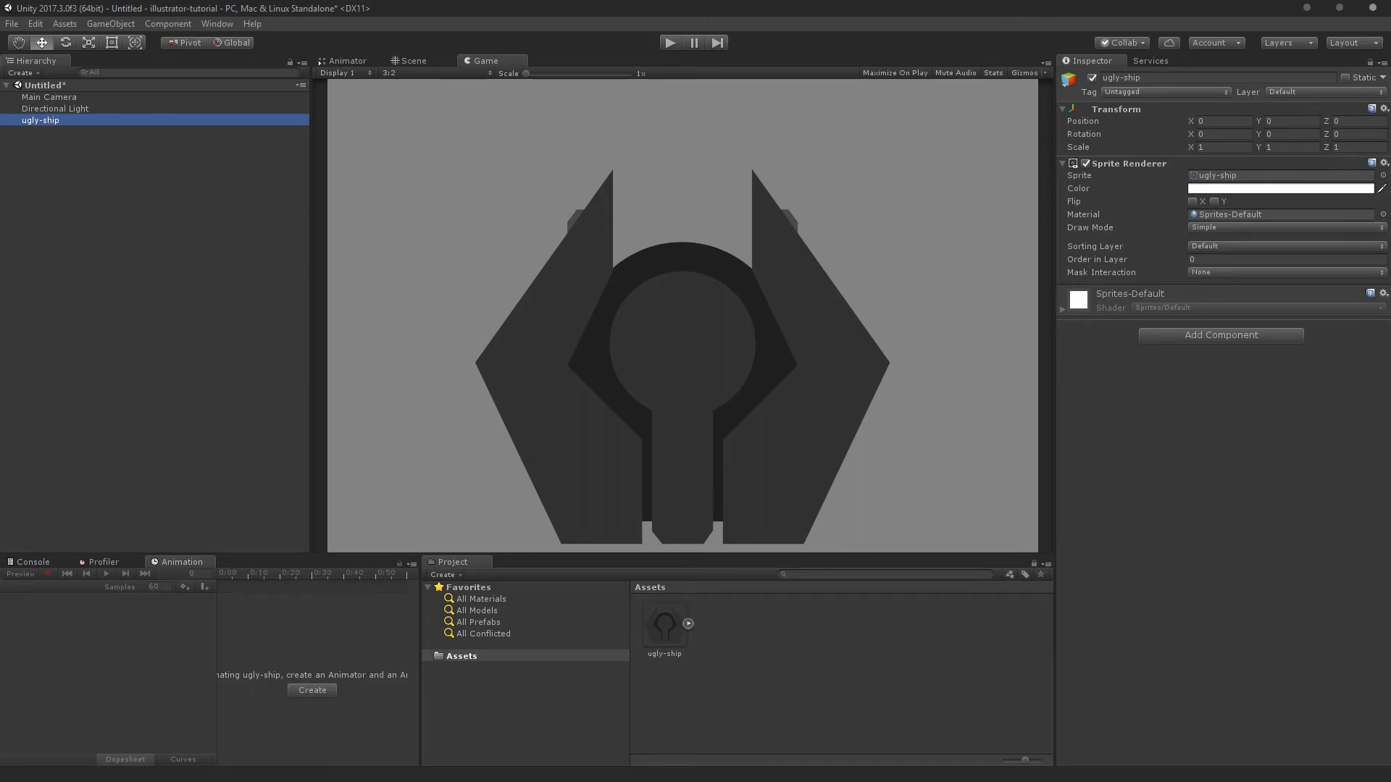
Try scaling the ship object to 0.25 on the X, Y and Z axes
{"action": "left_click", "coordinate": [1223, 147]}
{"action": "type", "text": "0.52"}
{"action": "key", "text": "Return"}
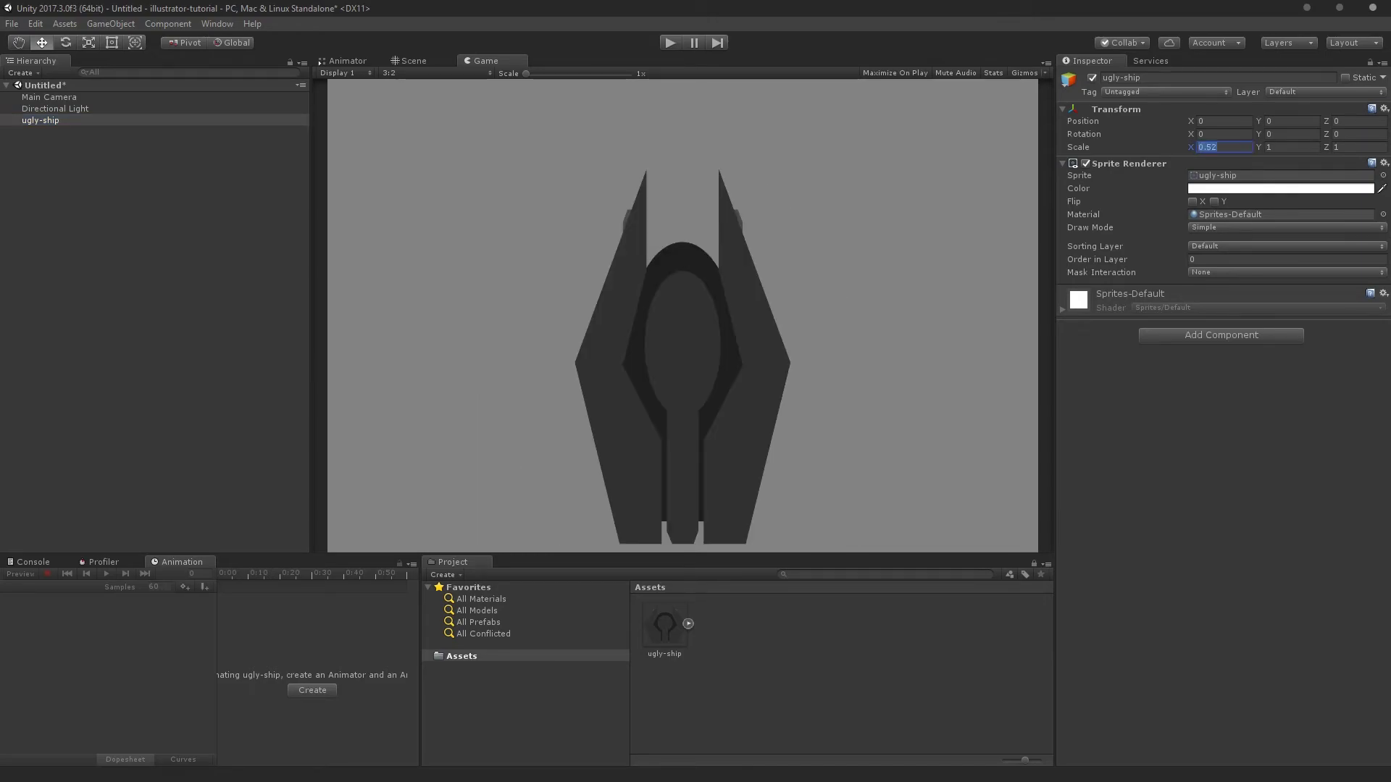
{"action": "type", "text": "2"}
{"action": "key", "text": "BackSpace"}
{"action": "type", "text": ".25"}
{"action": "key", "text": "Tab"}
{"action": "type", "text": ".25"}
{"action": "key", "text": "Tab"}
{"action": "type", "text": ".25"}
{"action": "key", "text": "Return"}
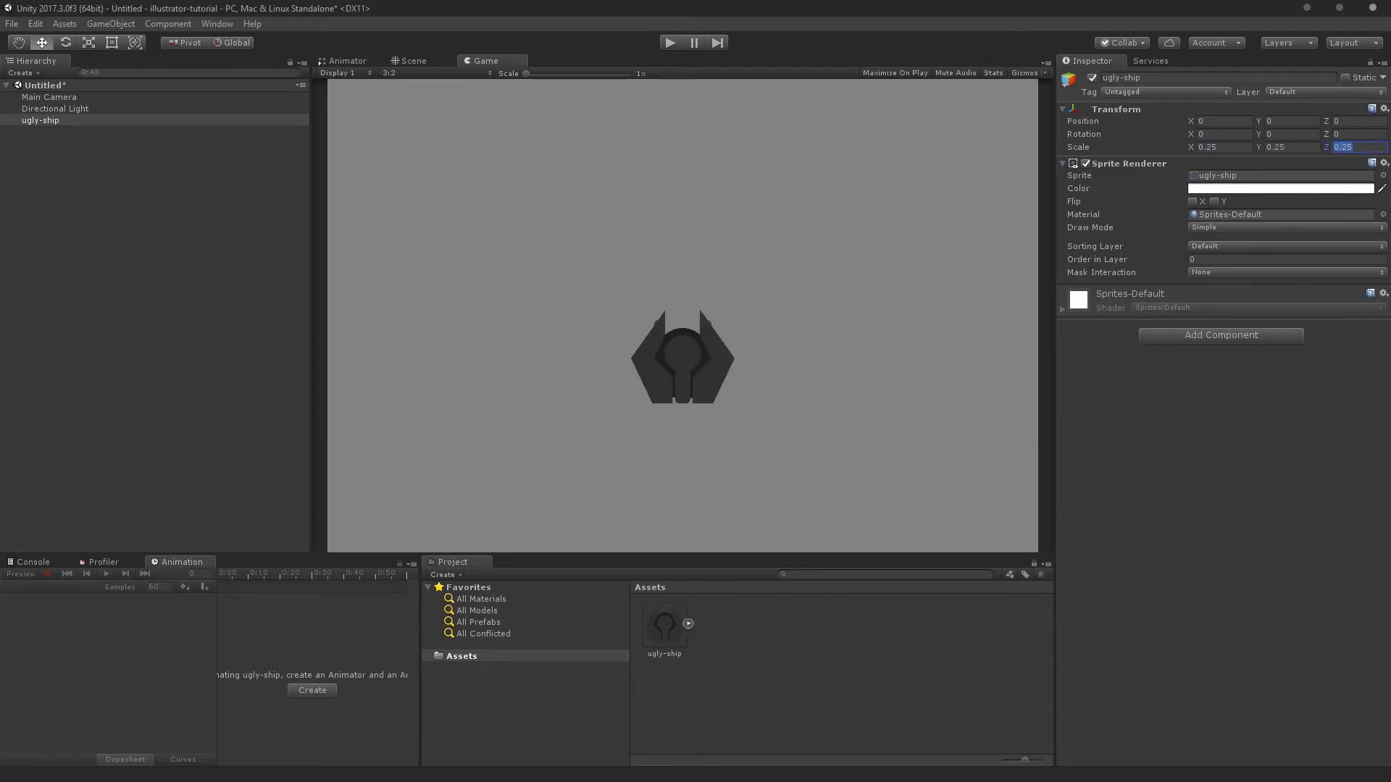
Set the ship object's scale to 0.15 on the X, Y and Z axes
{"action": "left_click", "coordinate": [1214, 147]}
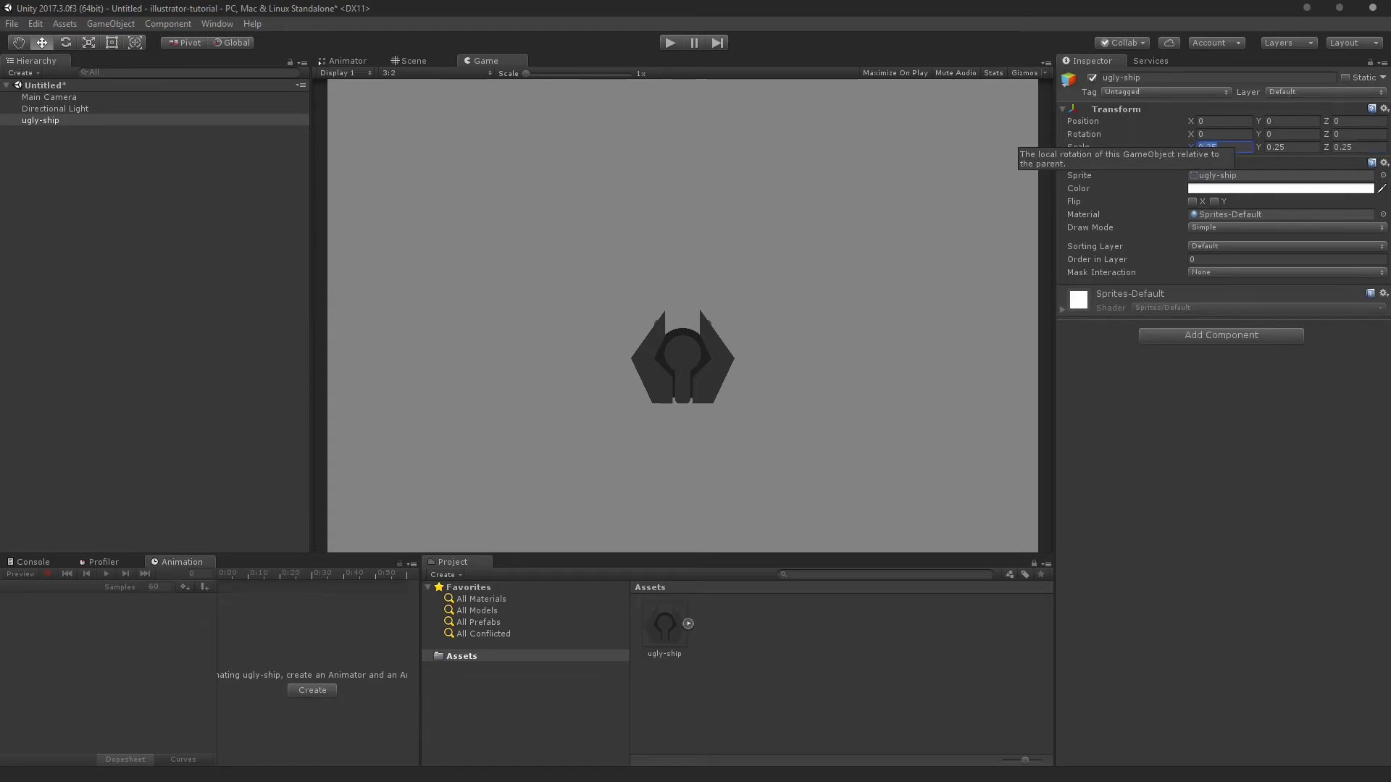
{"action": "type", "text": "0.15"}
{"action": "key", "text": "Tab"}
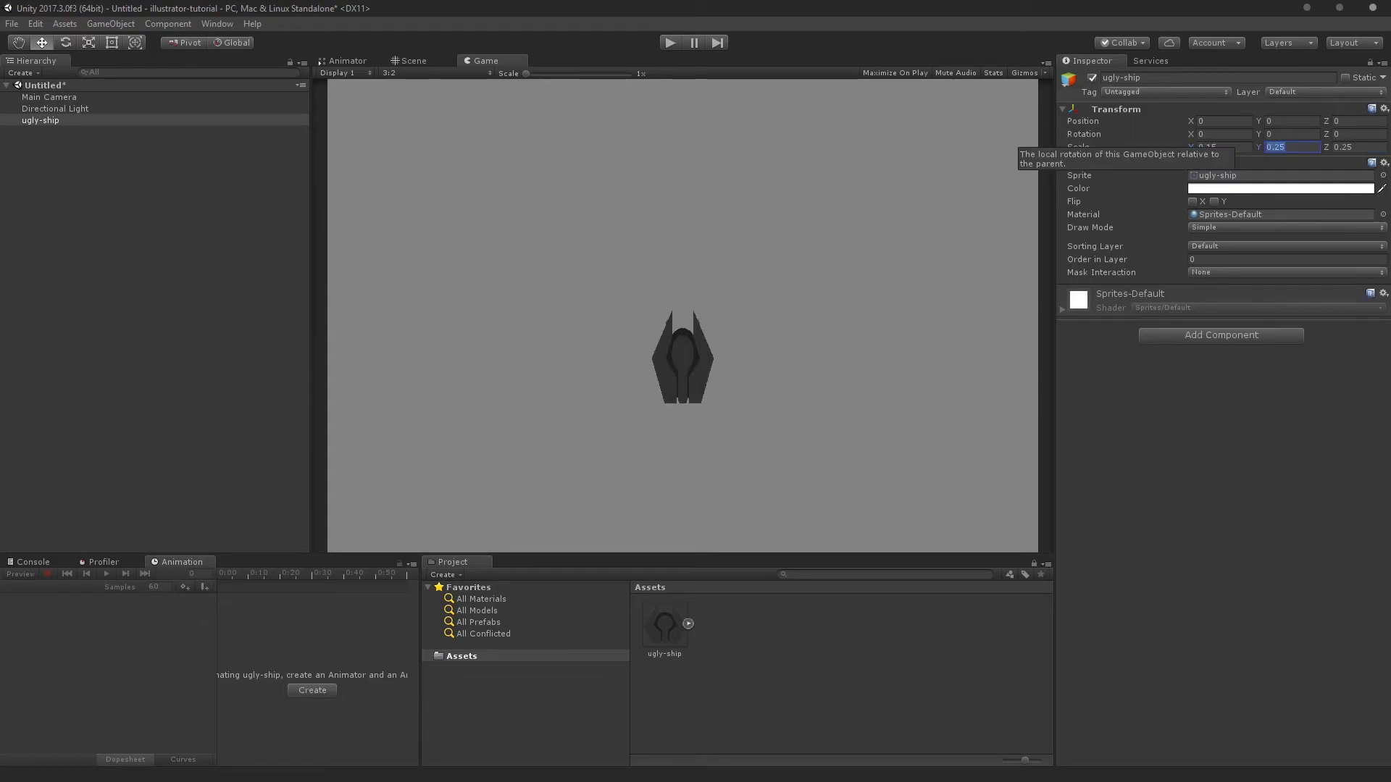
{"action": "type", "text": "0.15"}
{"action": "key", "text": "Tab"}
{"action": "type", "text": "0.15"}
{"action": "key", "text": "Return"}
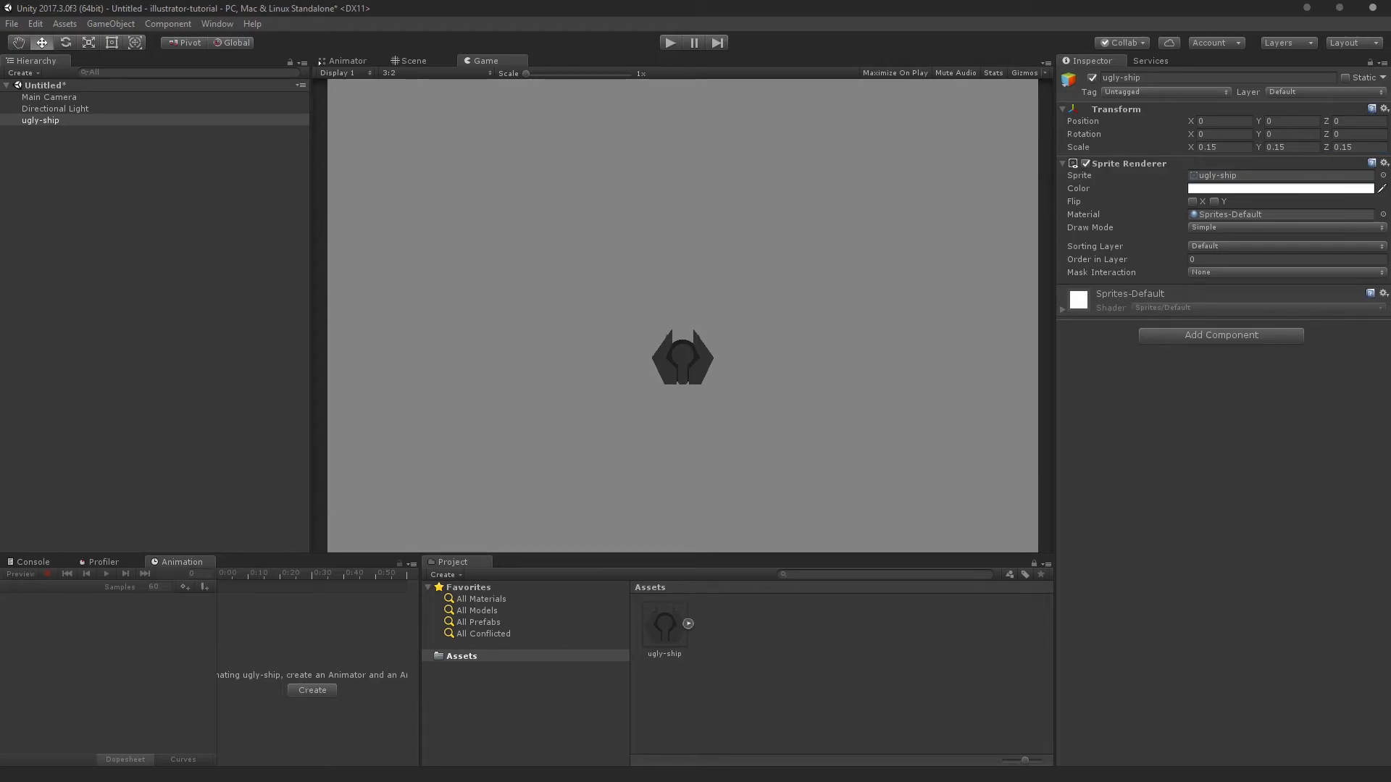
{"action": "left_click", "coordinate": [663, 625]}
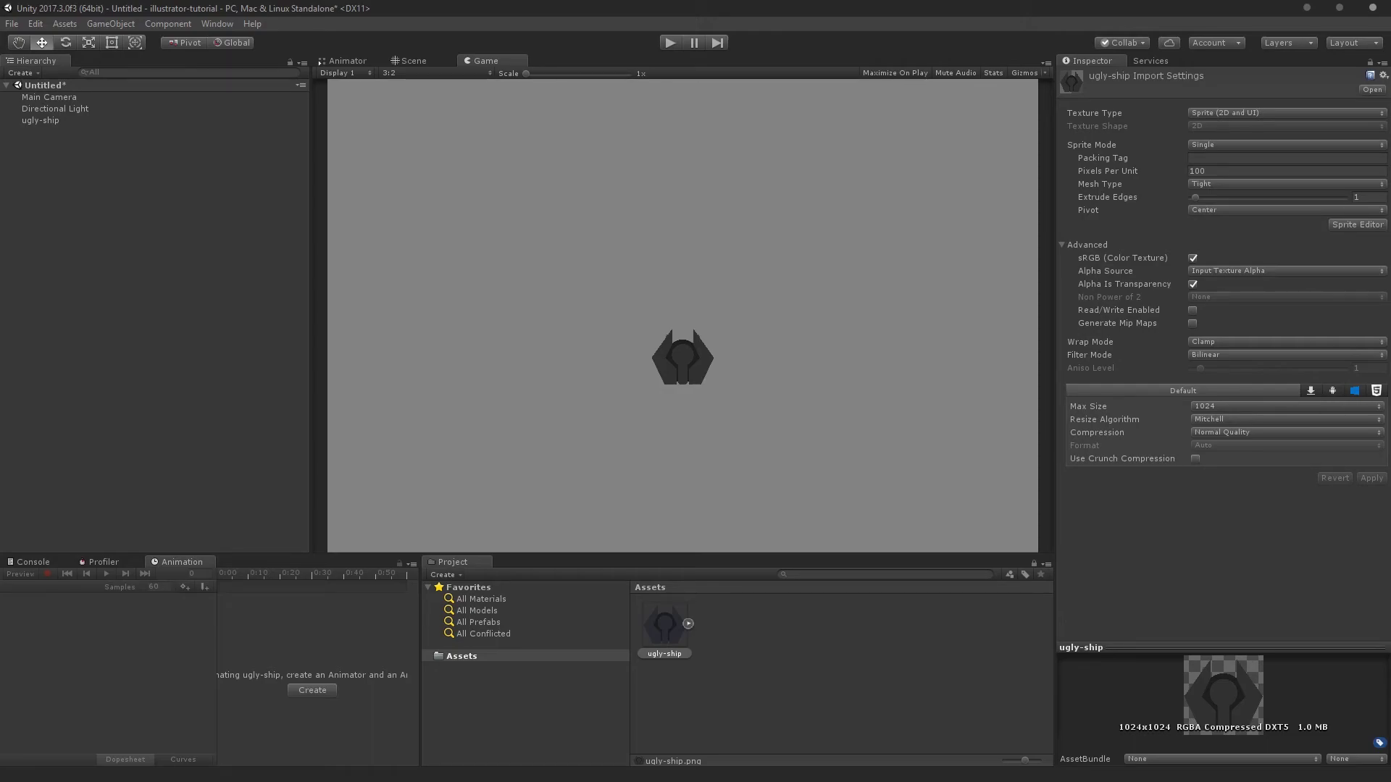
{"action": "key", "text": "Escape"}
{"action": "left_click", "coordinate": [40, 121]}
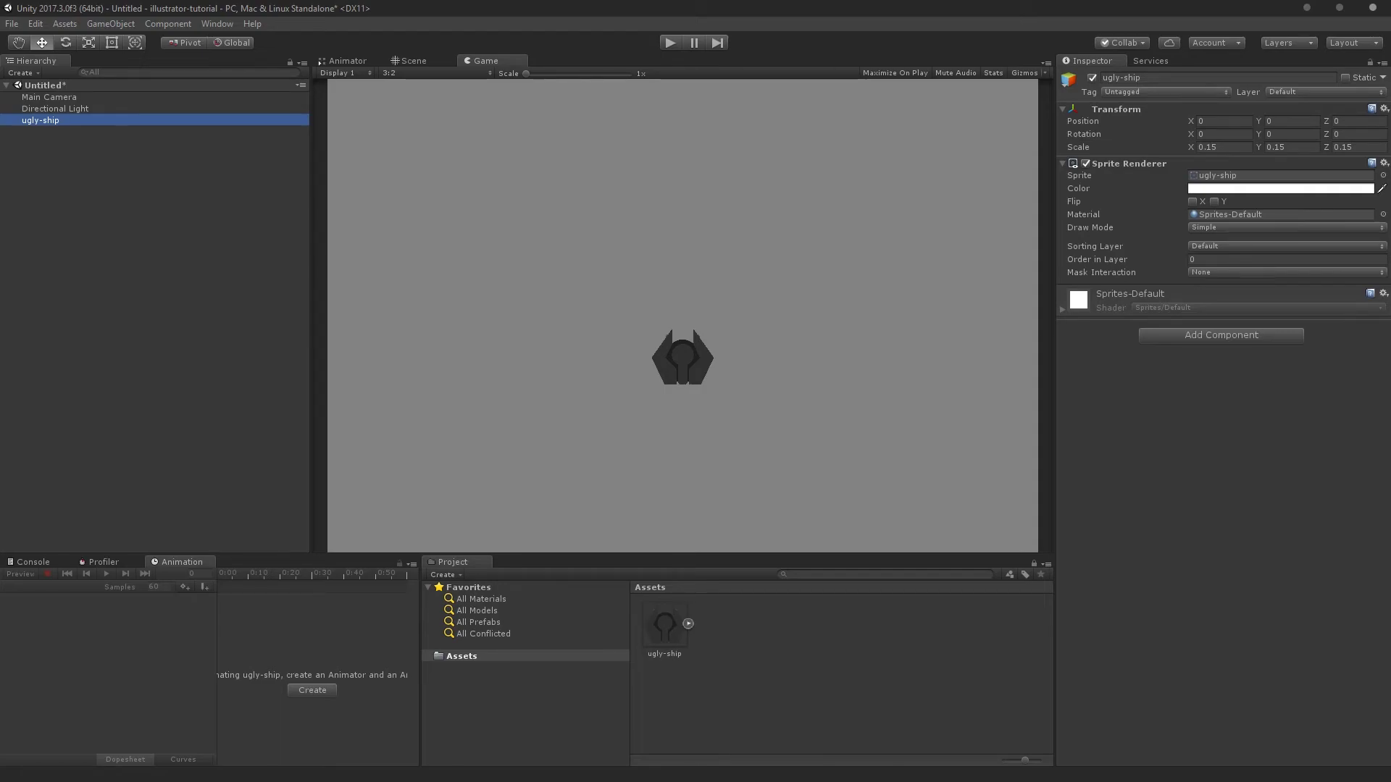
{"action": "left_click", "coordinate": [664, 625]}
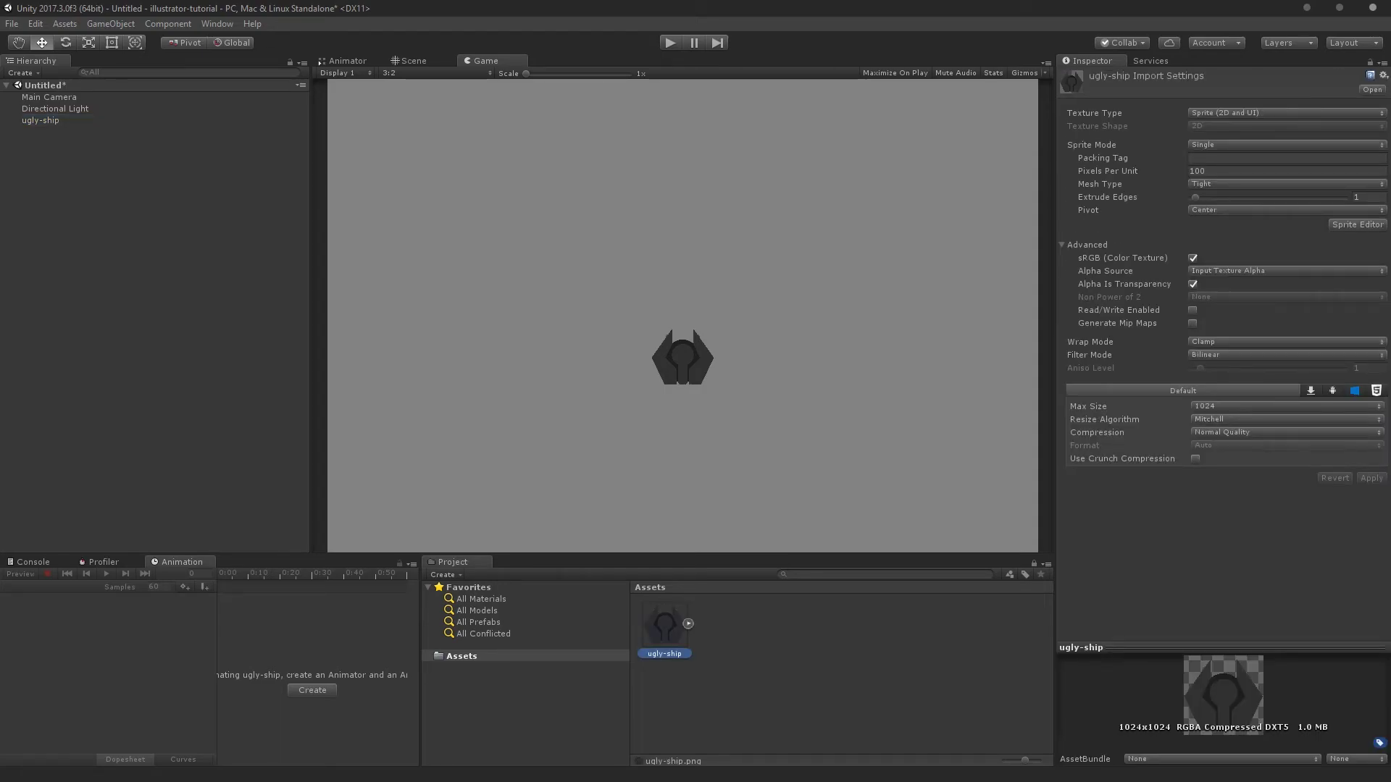
{"action": "left_click", "coordinate": [1232, 405]}
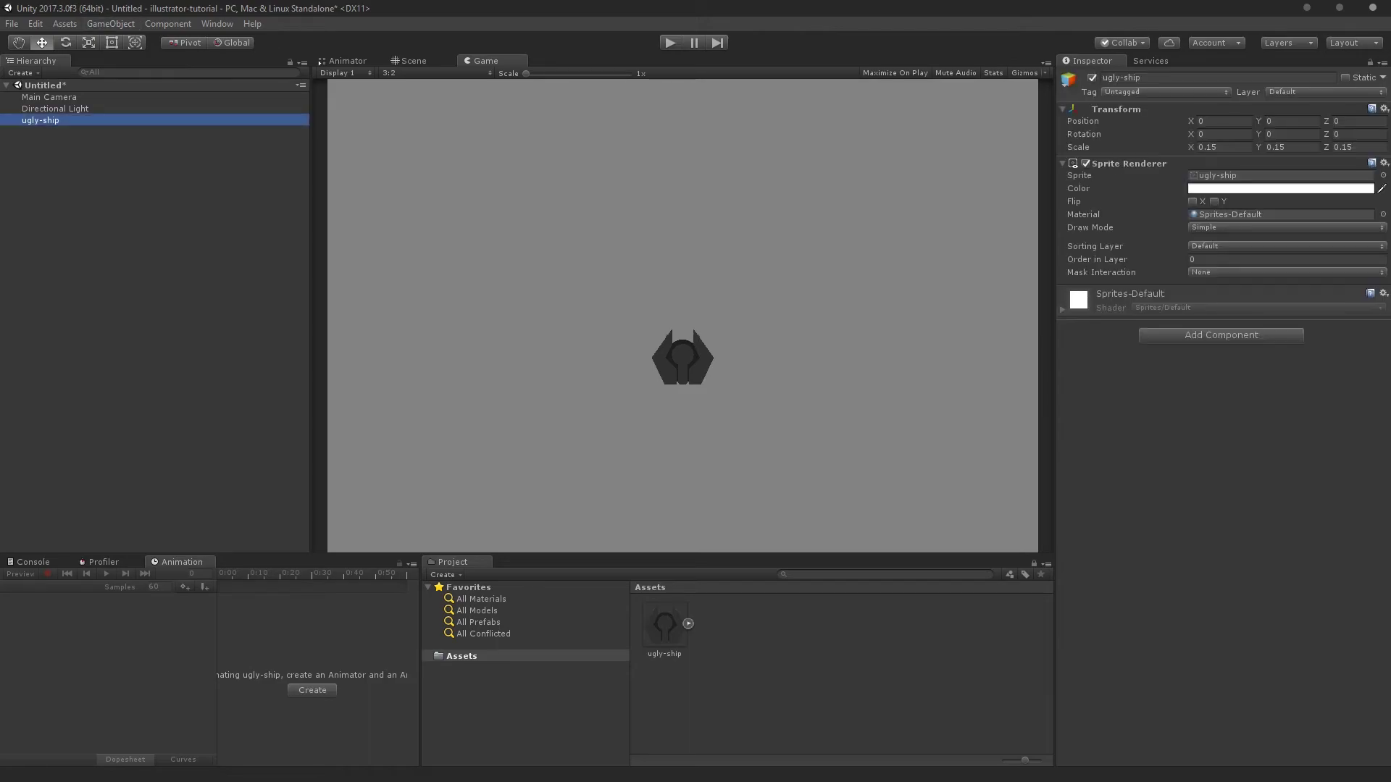
Add a Rigidbody and a Box Collider to the ship object and check the collider around it in the Scene view
{"action": "left_click", "coordinate": [1221, 335]}
{"action": "type", "text": "rig"}
{"action": "key", "text": "Return"}
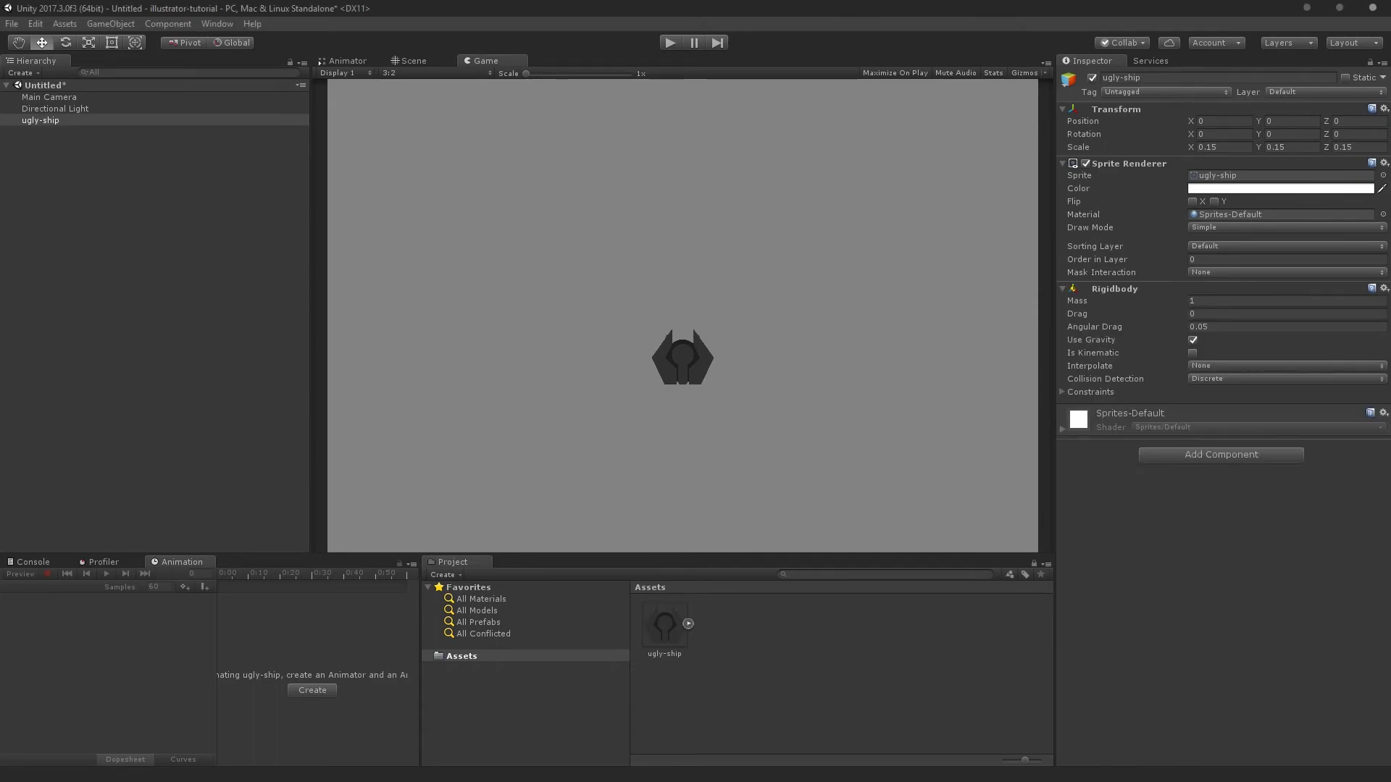
{"action": "key", "text": "ctrl+shift+a"}
{"action": "type", "text": "collide"}
{"action": "key", "text": "Return"}
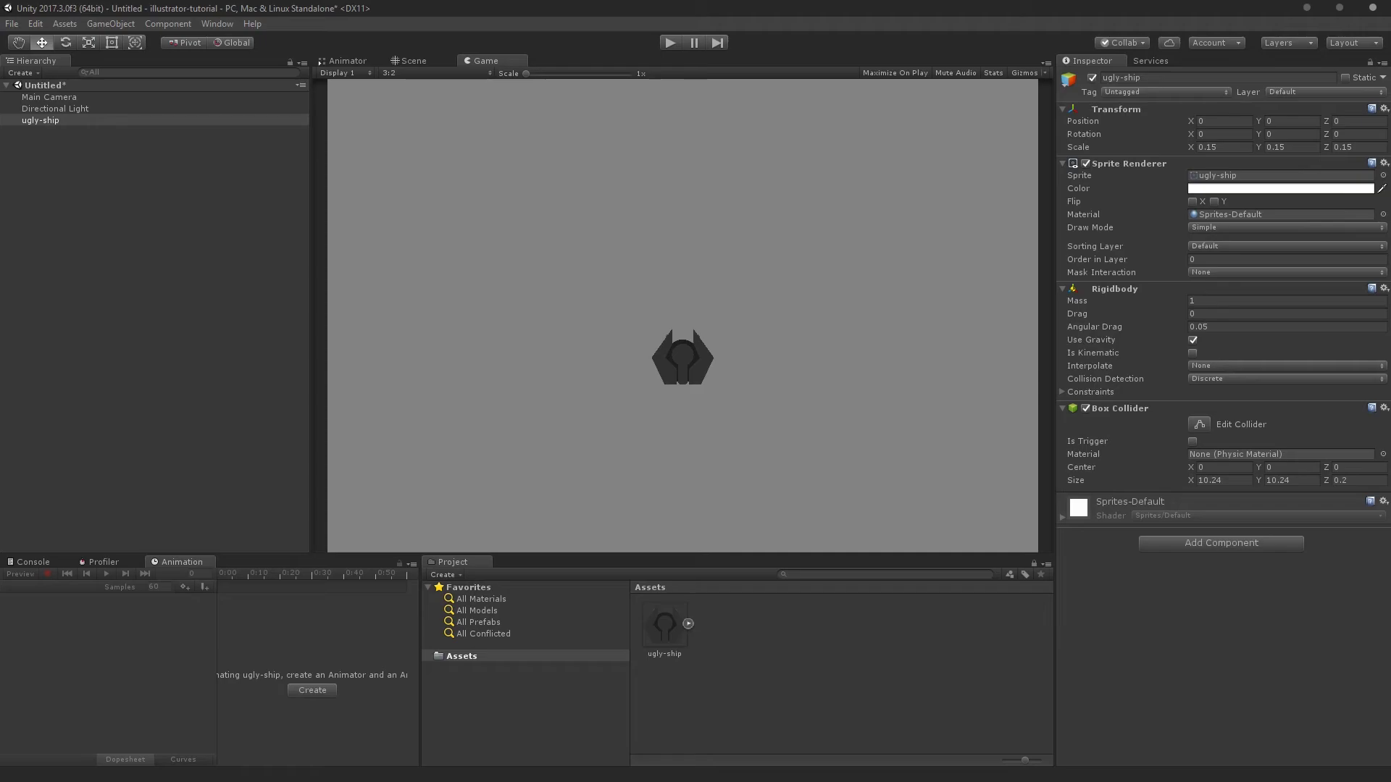
{"action": "key", "text": "ctrl+1"}
{"action": "key", "text": "f"}
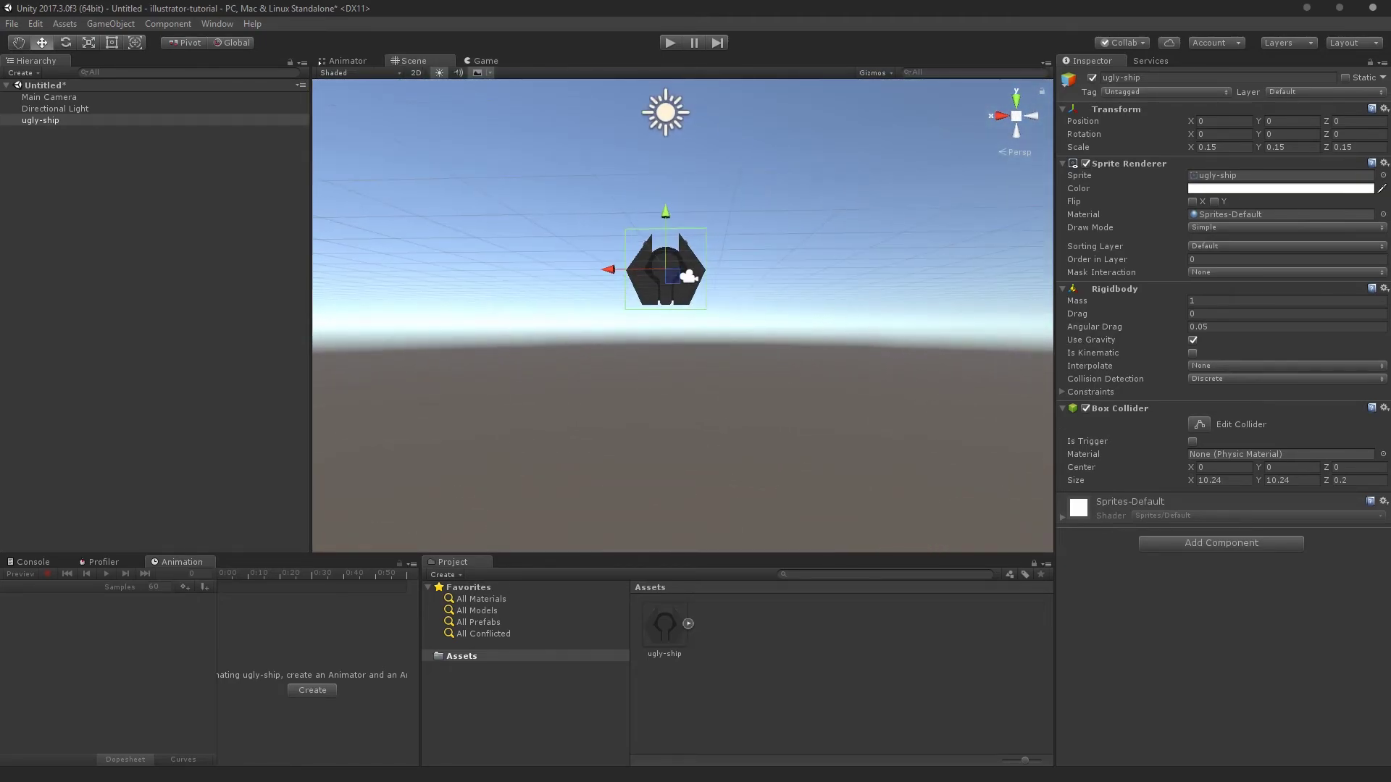
{"action": "key", "text": "ctrl+2"}
Create a new C# script named Movement and add it to the ship object
{"action": "key", "text": "ctrl+shift+a"}
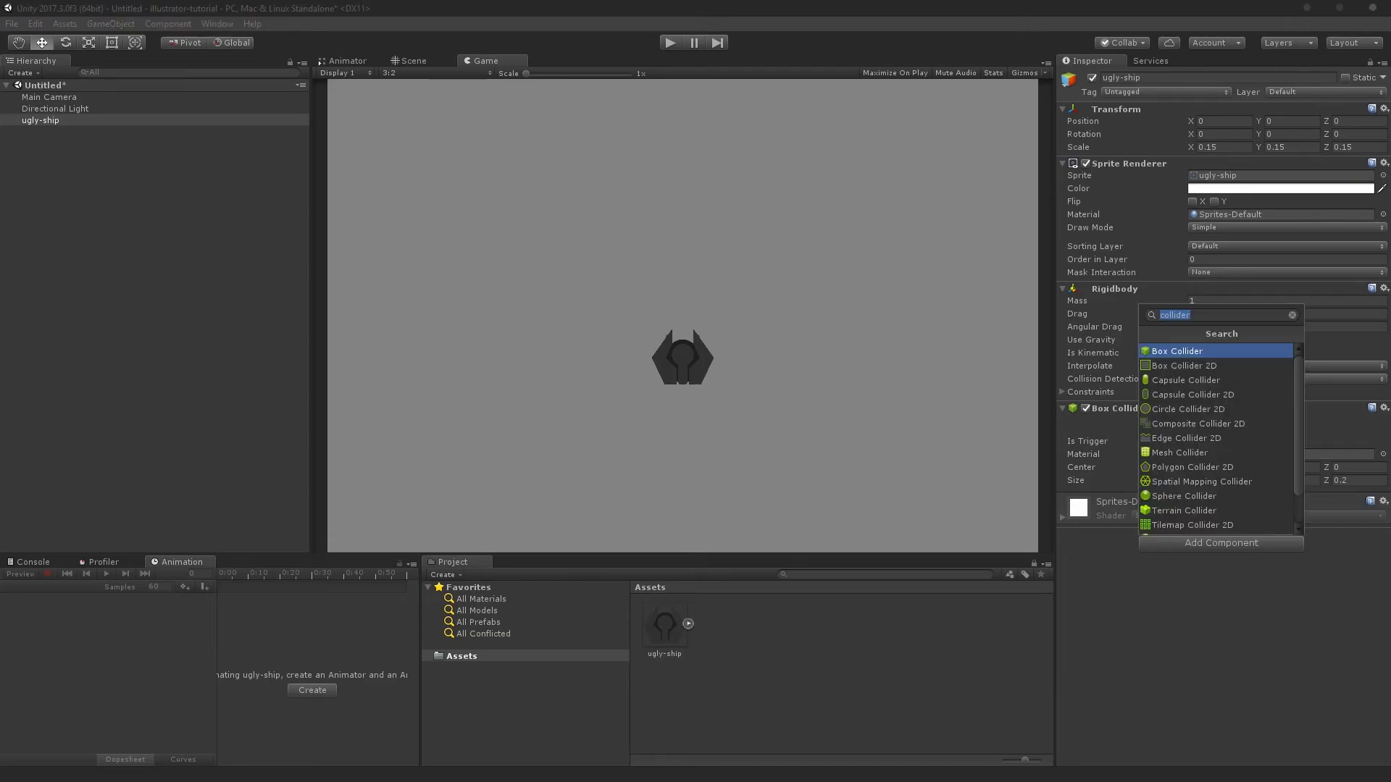
{"action": "type", "text": "c"}
{"action": "key", "text": "BackSpace"}
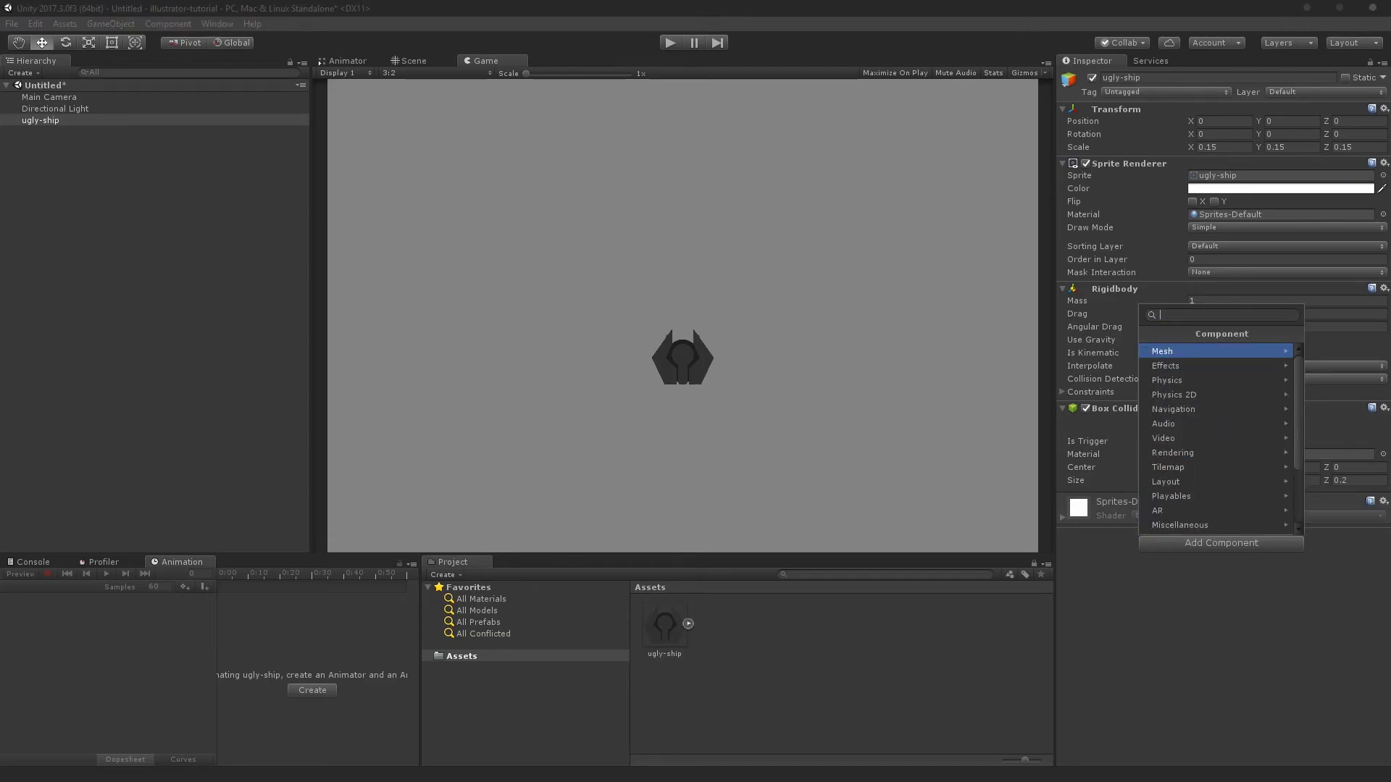
{"action": "type", "text": "movement"}
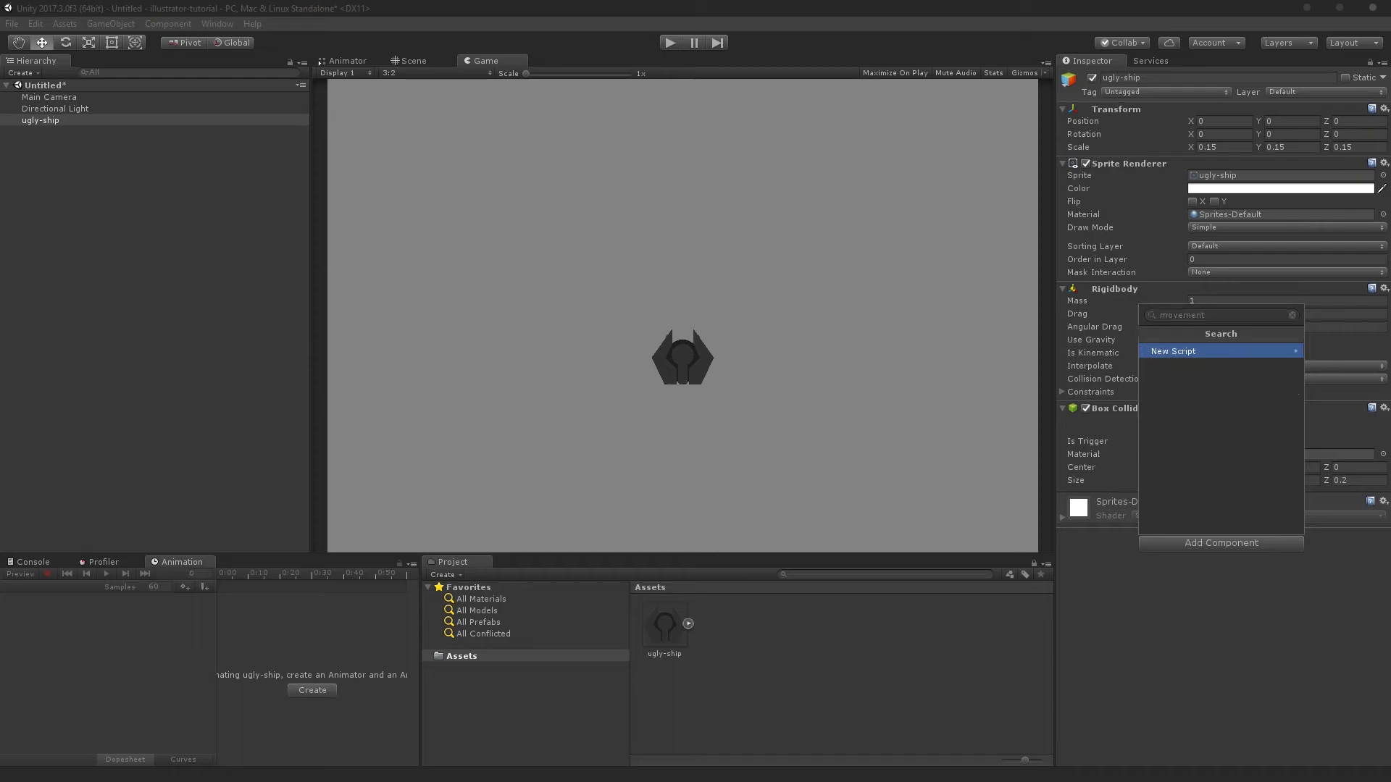
{"action": "key", "text": "Return"}
{"action": "type", "text": "Movement"}
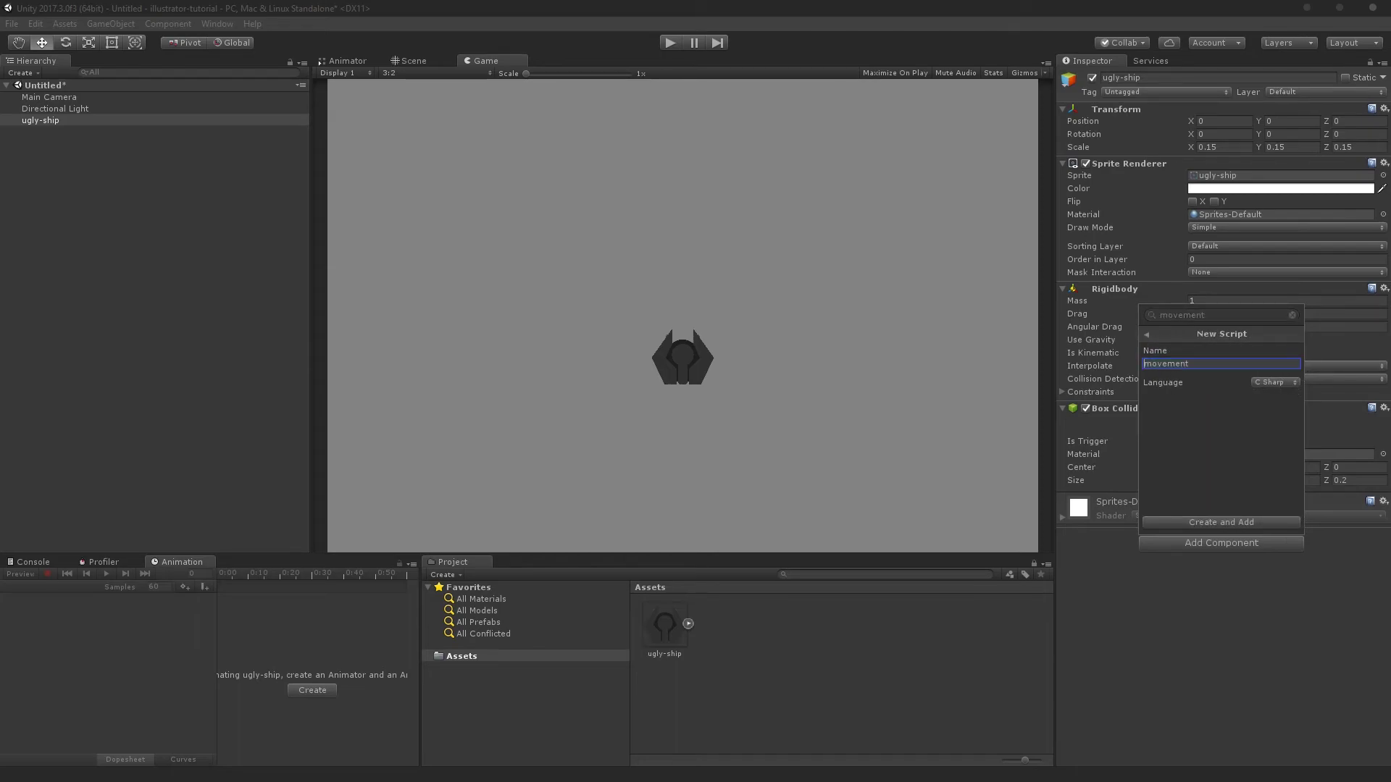
{"action": "key", "text": "Return"}
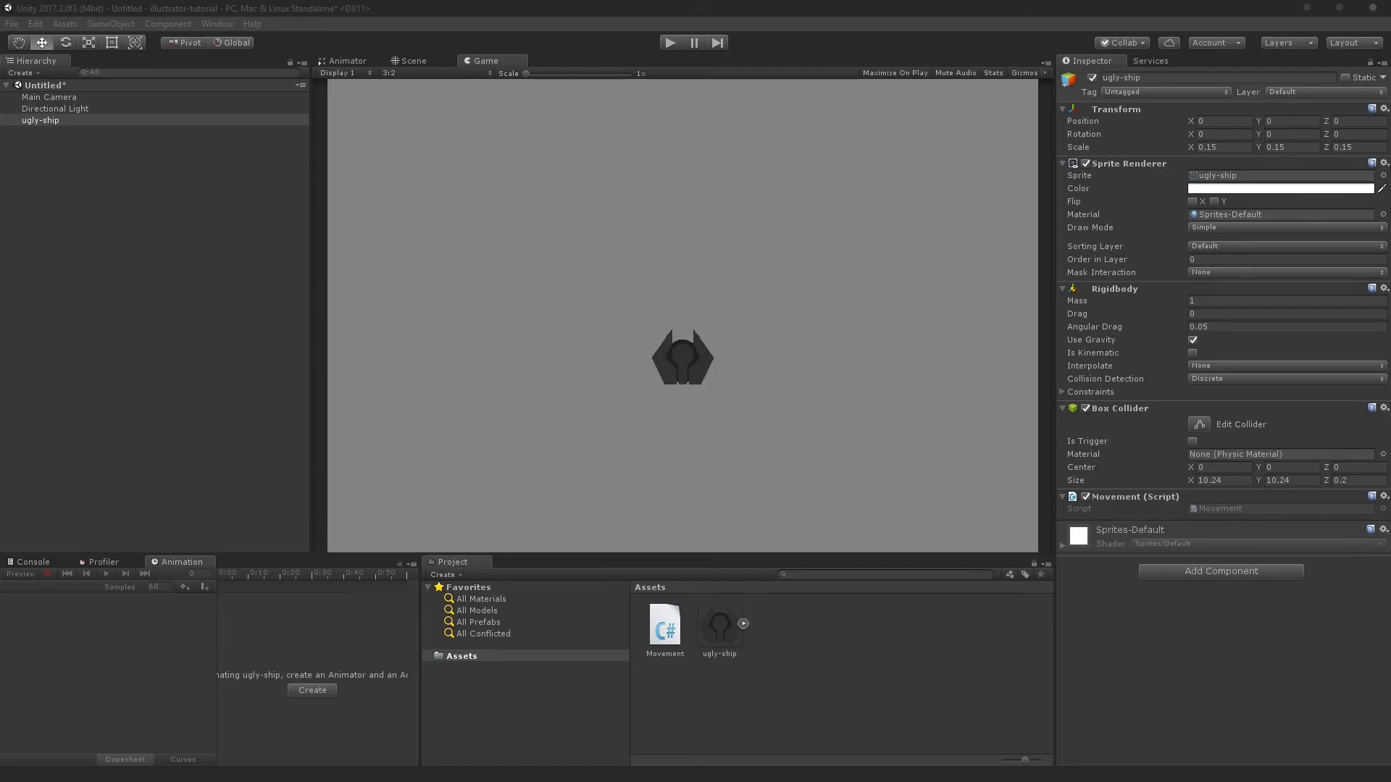
Open the Movement script in Visual Studio and delete its Start method and comment, leaving an empty Update method
{"action": "left_click", "coordinate": [664, 629]}
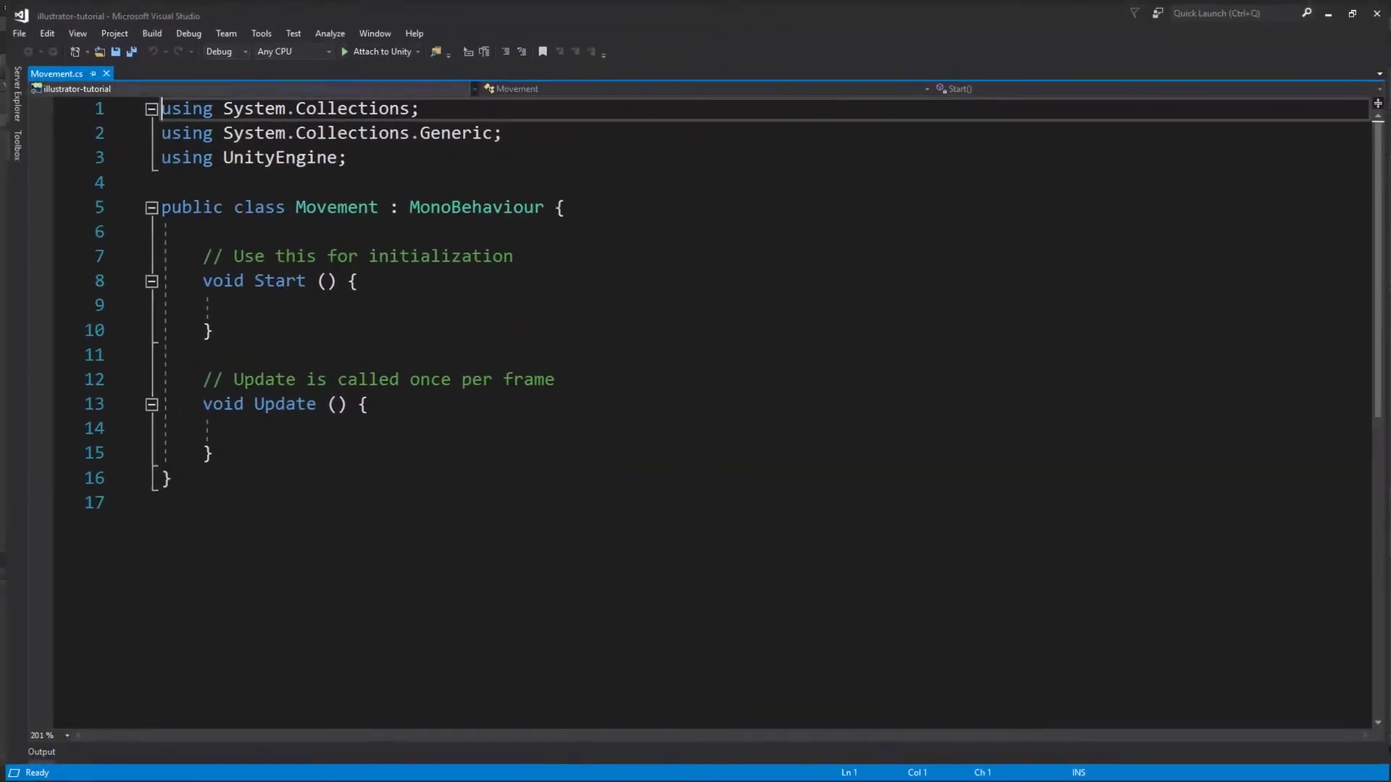
{"action": "left_click", "coordinate": [353, 279]}
{"action": "left_click_drag", "start_coordinate": [210, 330], "coordinate": [157, 228]}
{"action": "key", "text": "Delete"}
{"action": "key", "text": "Down"}
{"action": "key", "text": "BackSpace"}
{"action": "key", "text": "Down"}
{"action": "key", "text": "Down"}
{"action": "key", "text": "Down"}
{"action": "key", "text": "Tab"}
{"action": "key", "text": "Tab"}
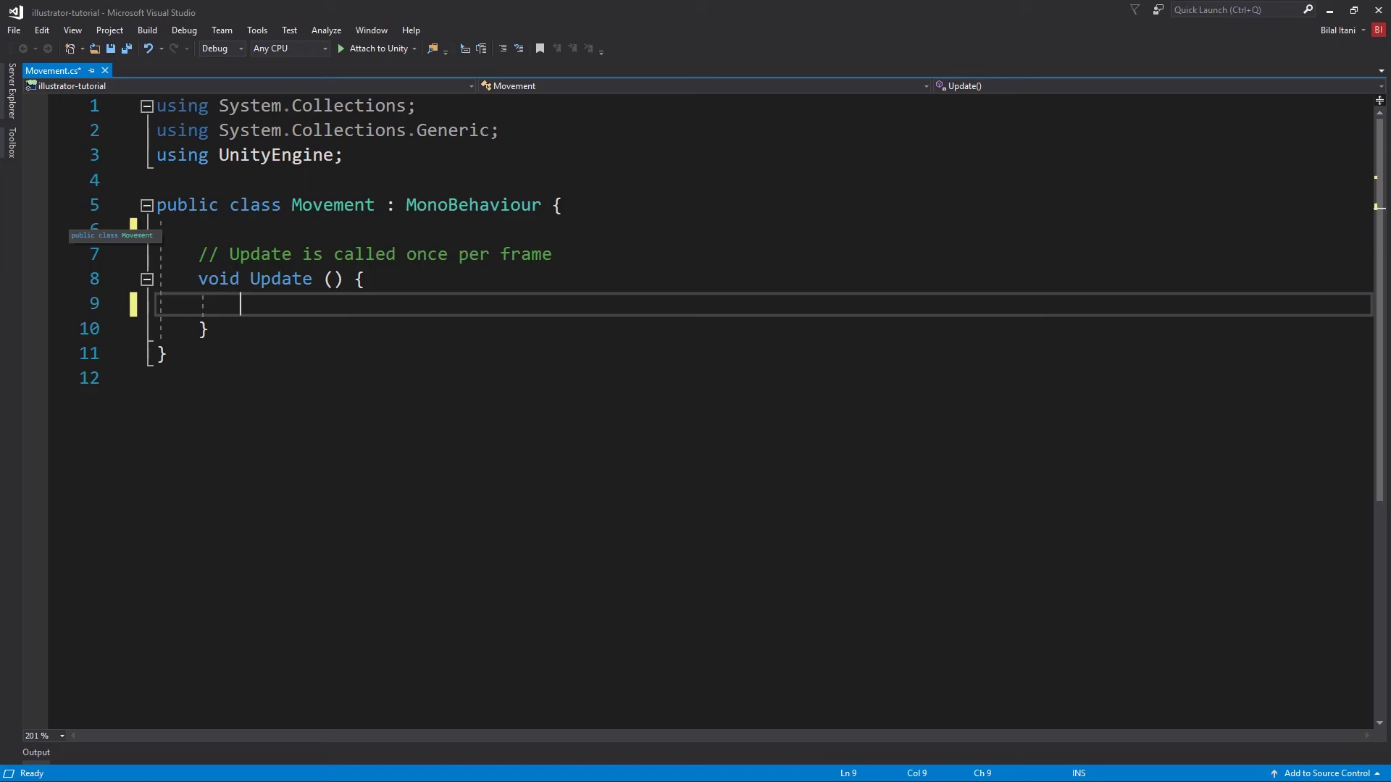
In Update, write var haxis = Input.GetAxis("Horizontal"); and save the script
{"action": "type", "text": "var haxis = Input.Ge"}
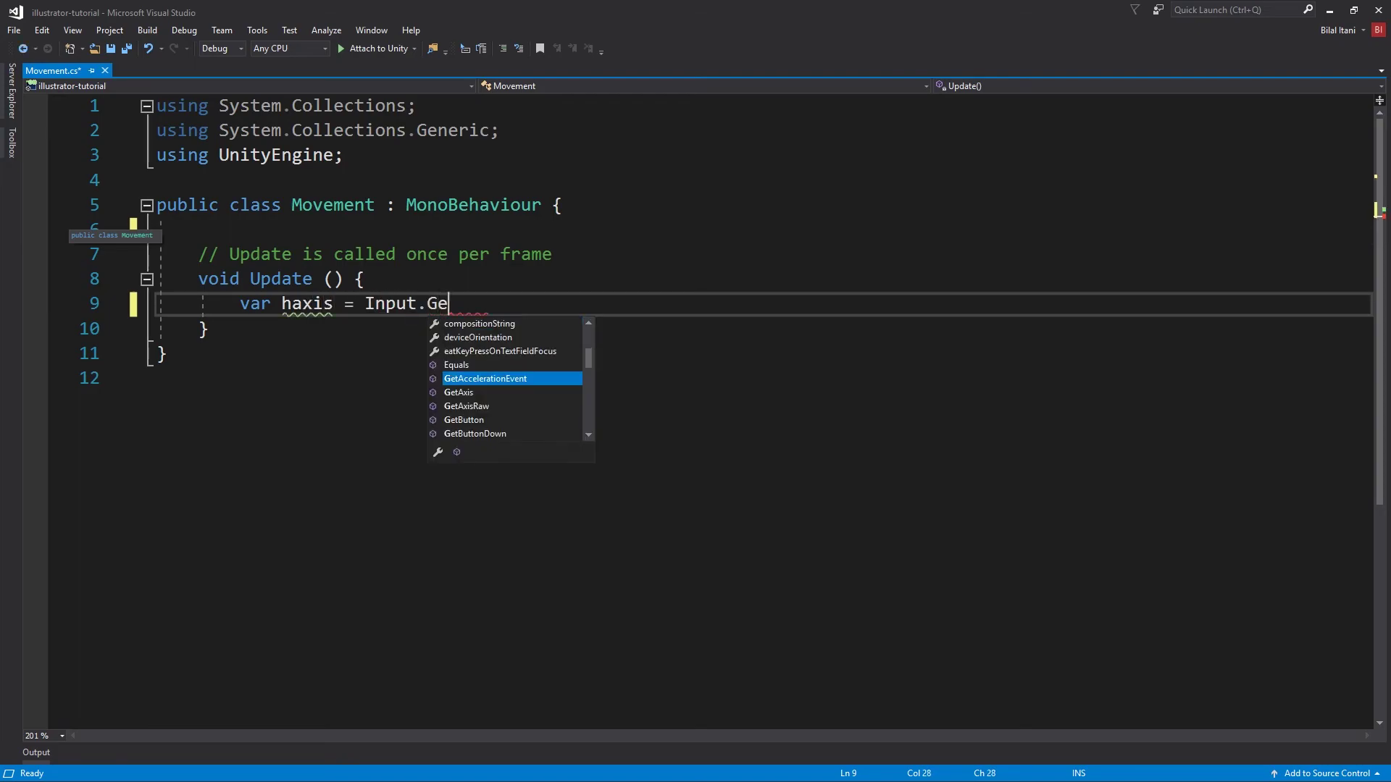
{"action": "type", "text": "tA("}
{"action": "key", "text": "BackSpace"}
{"action": "key", "text": "BackSpace"}
{"action": "key", "text": "BackSpace"}
{"action": "key", "text": "BackSpace"}
{"action": "key", "text": "BackSpace"}
{"action": "key", "text": "BackSpace"}
{"action": "key", "text": "BackSpace"}
{"action": "key", "text": "BackSpace"}
{"action": "key", "text": "BackSpace"}
{"action": "key", "text": "BackSpace"}
{"action": "key", "text": "BackSpace"}
{"action": "key", "text": "BackSpace"}
{"action": "key", "text": "BackSpace"}
{"action": "key", "text": "BackSpace"}
{"action": "key", "text": "BackSpace"}
{"action": "key", "text": "BackSpace"}
{"action": "key", "text": "BackSpace"}
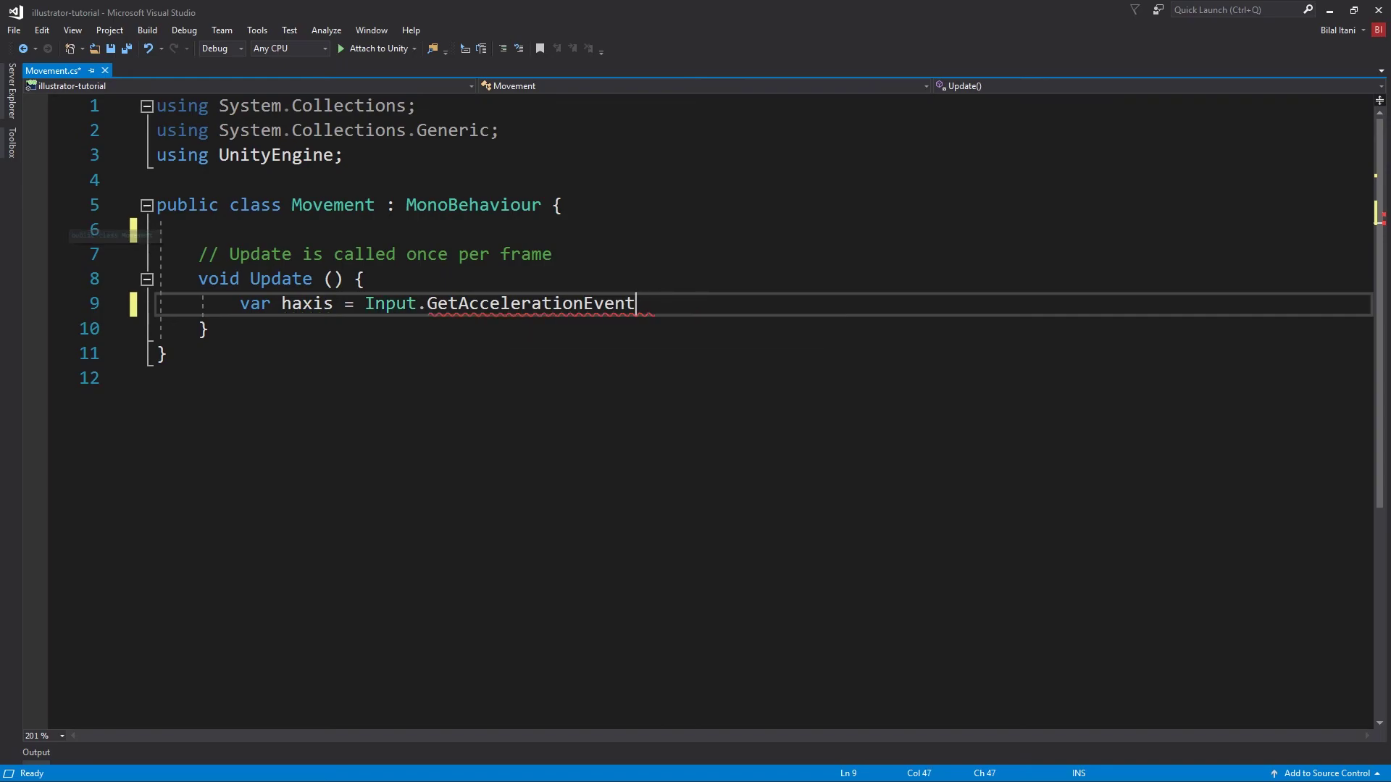
{"action": "type", "text": "xis(\"Horizonta"}
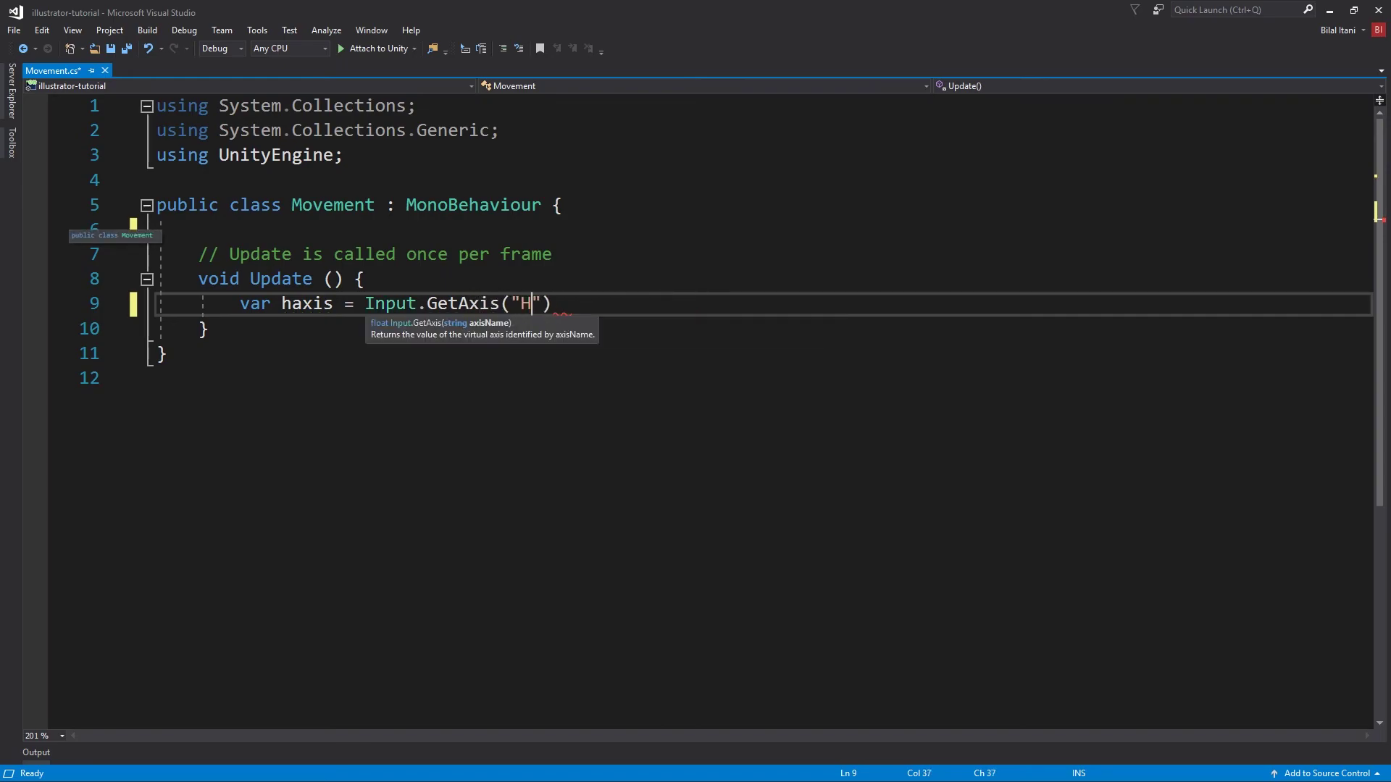
{"action": "type", "text": "l\");"}
{"action": "key", "text": "ctrl+s"}
Duplicate the haxis line as var vaxis = Input.GetAxis("Vertical"); and save the script
{"action": "key", "text": "shift+Home"}
{"action": "key", "text": "ctrl+c"}
{"action": "key", "text": "End"}
{"action": "key", "text": "Return"}
{"action": "key", "text": "ctrl+v"}
{"action": "key", "text": "Home"}
{"action": "key", "text": "ctrl+Right"}
{"action": "key", "text": "Delete"}
{"action": "type", "text": "v"}
{"action": "key", "text": "End"}
{"action": "key", "text": "ctrl+s"}
{"action": "key", "text": "Left"}
{"action": "key", "text": "Left"}
{"action": "key", "text": "Left"}
{"action": "key", "text": "ctrl+shift+Left"}
{"action": "type", "text": "Vertical"}
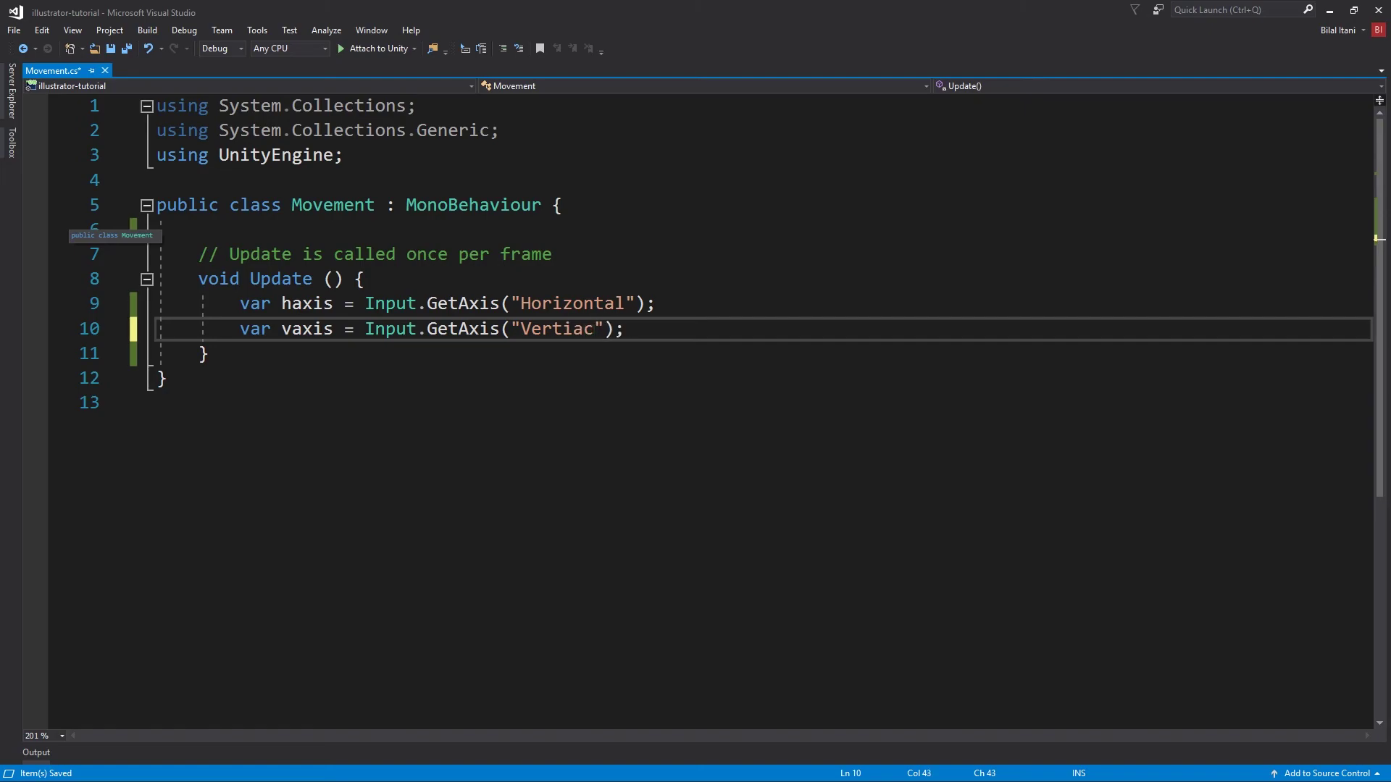
{"action": "key", "text": "End"}
{"action": "key", "text": "ctrl+s"}
Add a transform.Translate() call after a blank line below the axis variables and save the script
{"action": "key", "text": "Return"}
{"action": "key", "text": "Return"}
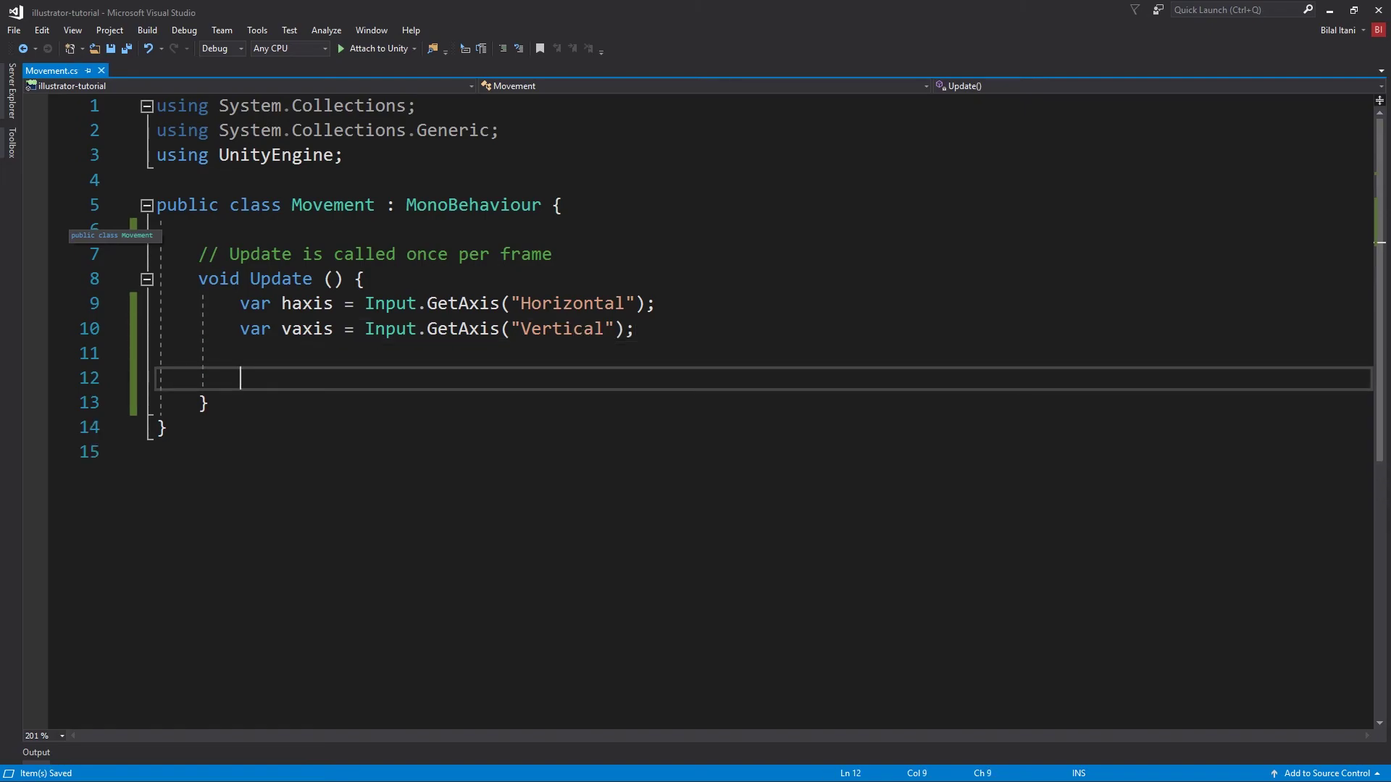
{"action": "type", "text": "Tra"}
{"action": "key", "text": "BackSpace"}
{"action": "key", "text": "BackSpace"}
{"action": "key", "text": "BackSpace"}
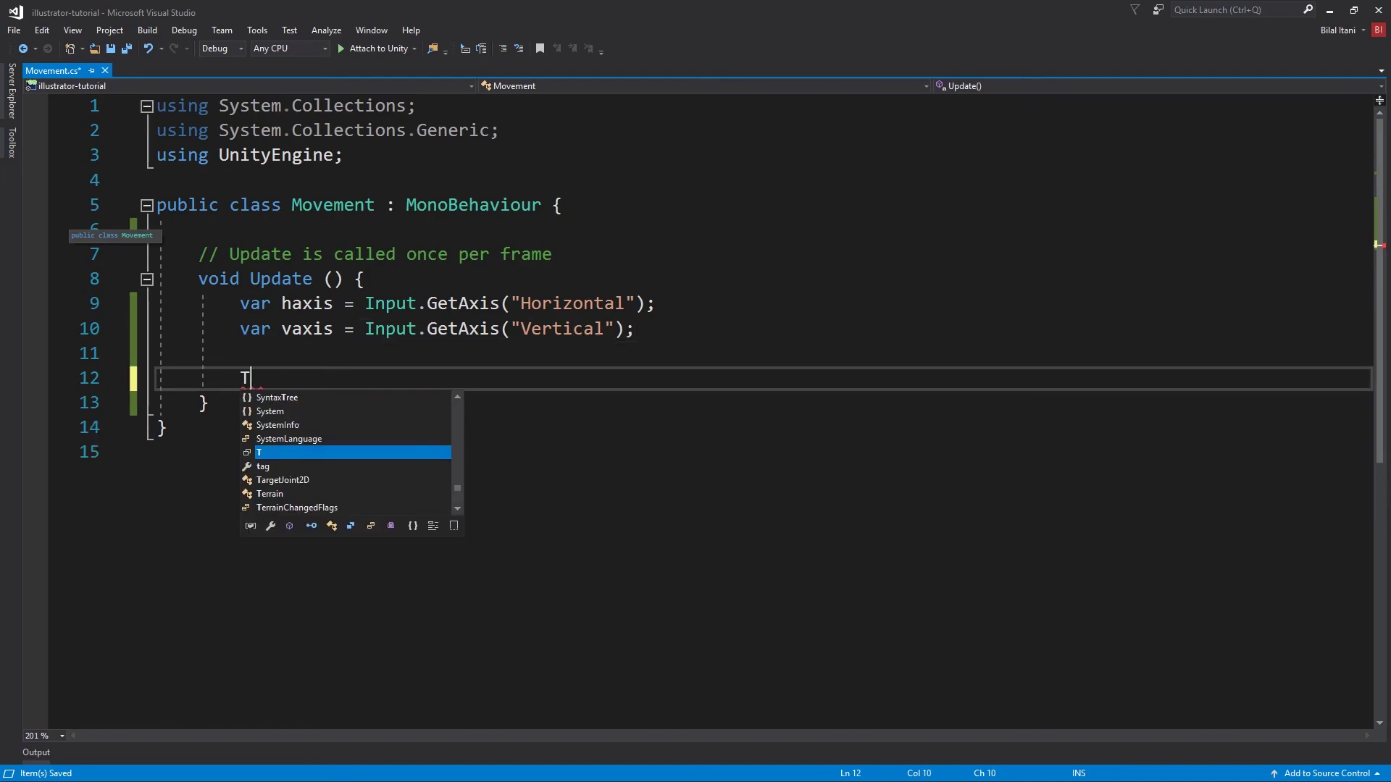
{"action": "type", "text": "transform.trans"}
{"action": "key", "text": "Tab"}
{"action": "key", "text": "BackSpace"}
{"action": "key", "text": "BackSpace"}
{"action": "key", "text": "BackSpace"}
{"action": "key", "text": "BackSpace"}
{"action": "type", "text": "late("}
{"action": "key", "text": "ctrl+Left"}
{"action": "key", "text": "ctrl+Left"}
{"action": "key", "text": "Delete"}
{"action": "type", "text": "T"}
{"action": "key", "text": "End"}
{"action": "key", "text": "ctrl+s"}
Try passing transform.forward multiplied by a factor as the argument of the Translate call
{"action": "key", "text": "Left"}
{"action": "key", "text": "Left"}
{"action": "key", "text": "Left"}
{"action": "key", "text": "ctrl+."}
{"action": "key", "text": "End"}
{"action": "key", "text": "Left"}
{"action": "key", "text": "ctrl+space"}
{"action": "key", "text": "Escape"}
{"action": "type", "text": "t"}
{"action": "key", "text": "BackSpace"}
{"action": "key", "text": "Escape"}
{"action": "type", "text": "transform."}
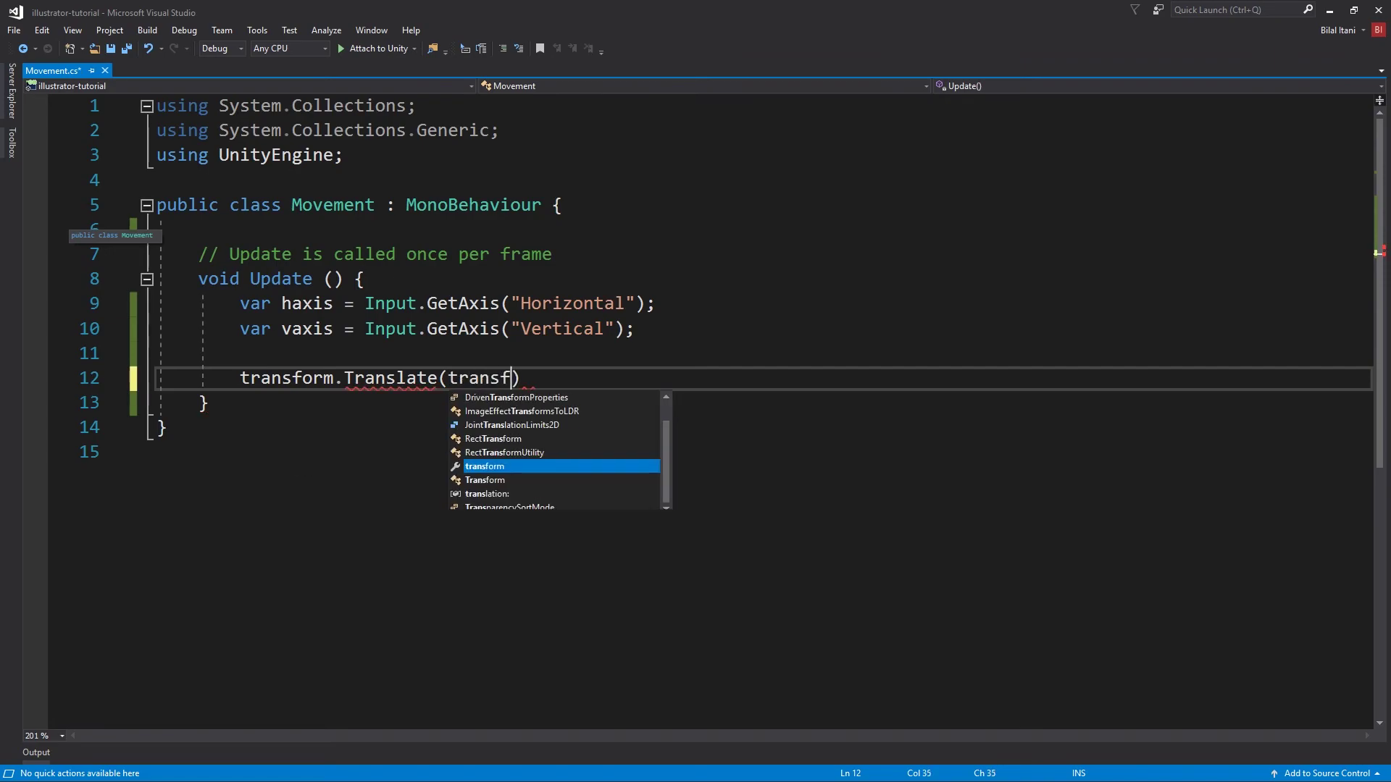
{"action": "type", "text": "forwa"}
{"action": "key", "text": "Tab"}
{"action": "type", "text": "*"}
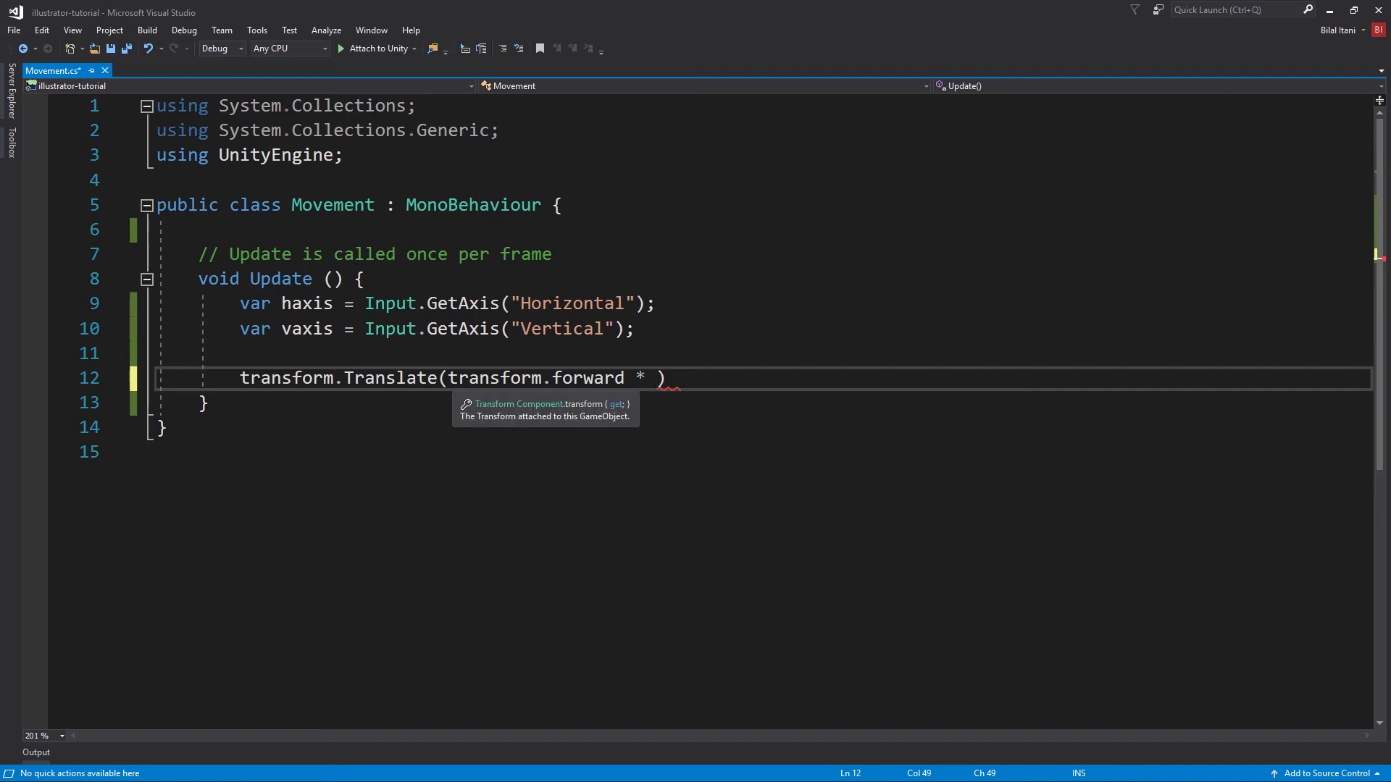
Replace the transform.forward expression inside the Translate call with a new Vector3 constructor
{"action": "left_click_drag", "start_coordinate": [448, 379], "coordinate": [625, 378]}
{"action": "key", "text": "shift+Right"}
{"action": "key", "text": "shift+Right"}
{"action": "key", "text": "shift+Right"}
{"action": "type", "text": "new Vector"}
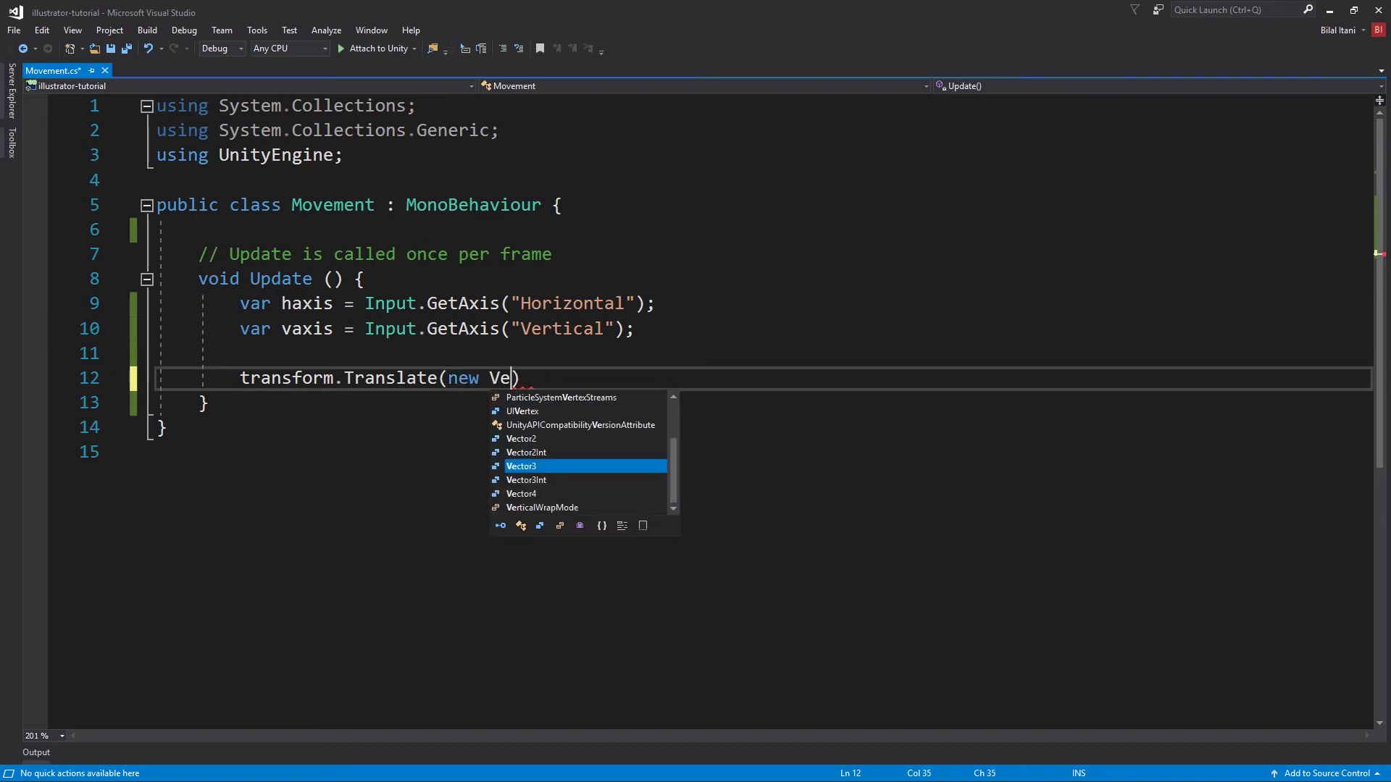
{"action": "type", "text": "3(0"}
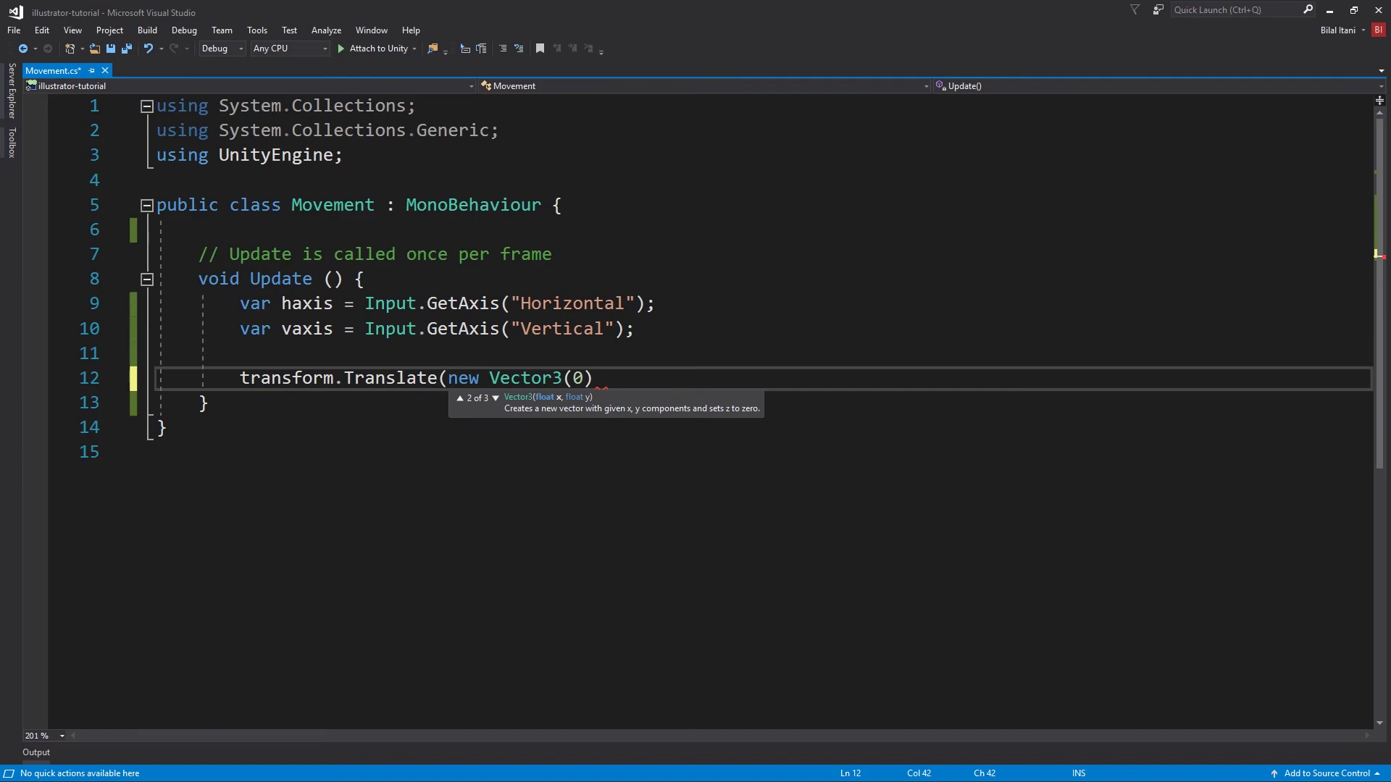
Change the constructor in the Translate call to Vector2 and pass haxis and vaxis as its arguments
{"action": "key", "text": "BackSpace"}
{"action": "type", "text": "_"}
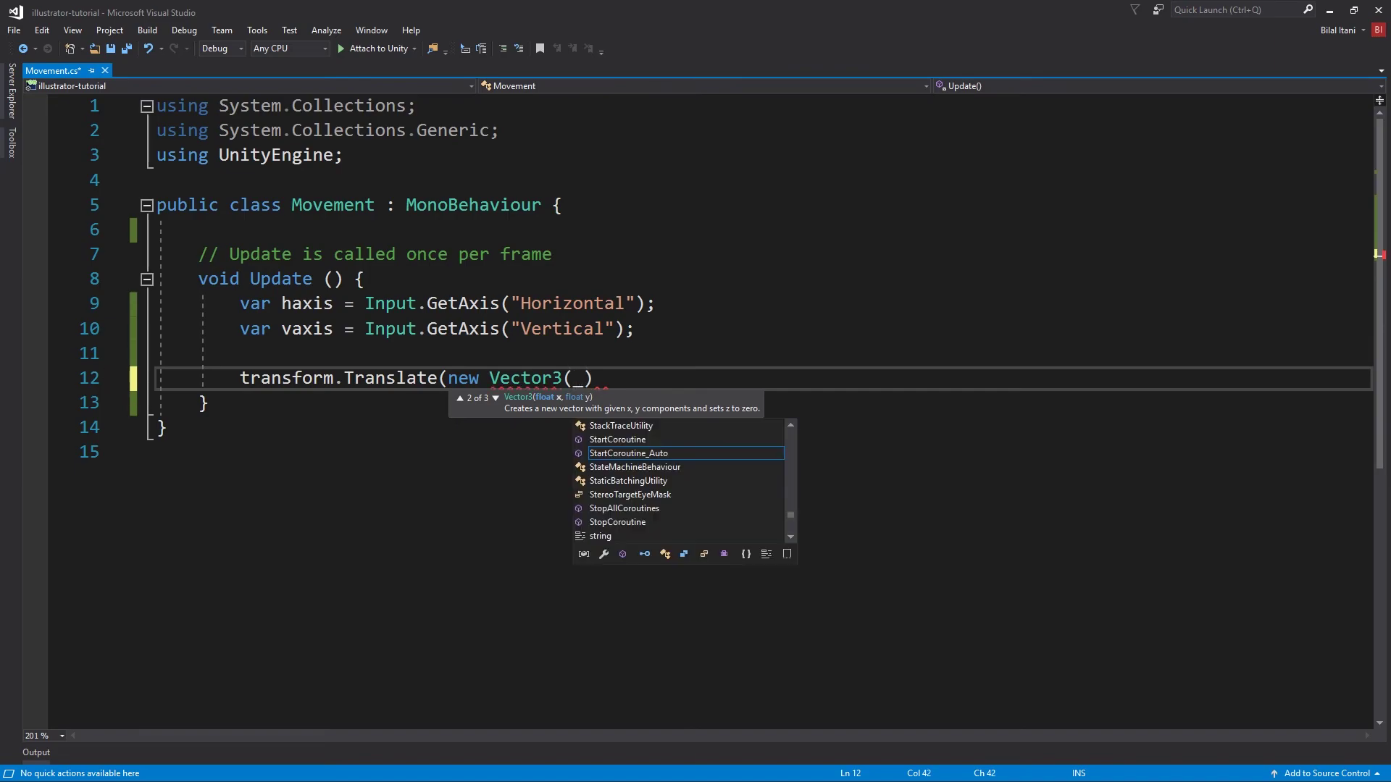
{"action": "key", "text": "Left"}
{"action": "key", "text": "Left"}
{"action": "key", "text": "BackSpace"}
{"action": "type", "text": "2"}
{"action": "key", "text": "Right"}
{"action": "key", "text": "Delete"}
{"action": "type", "text": "ha"}
{"action": "key", "text": "Tab"}
{"action": "type", "text": ", v"}
{"action": "key", "text": "Tab"}
{"action": "type", "text": "))"}
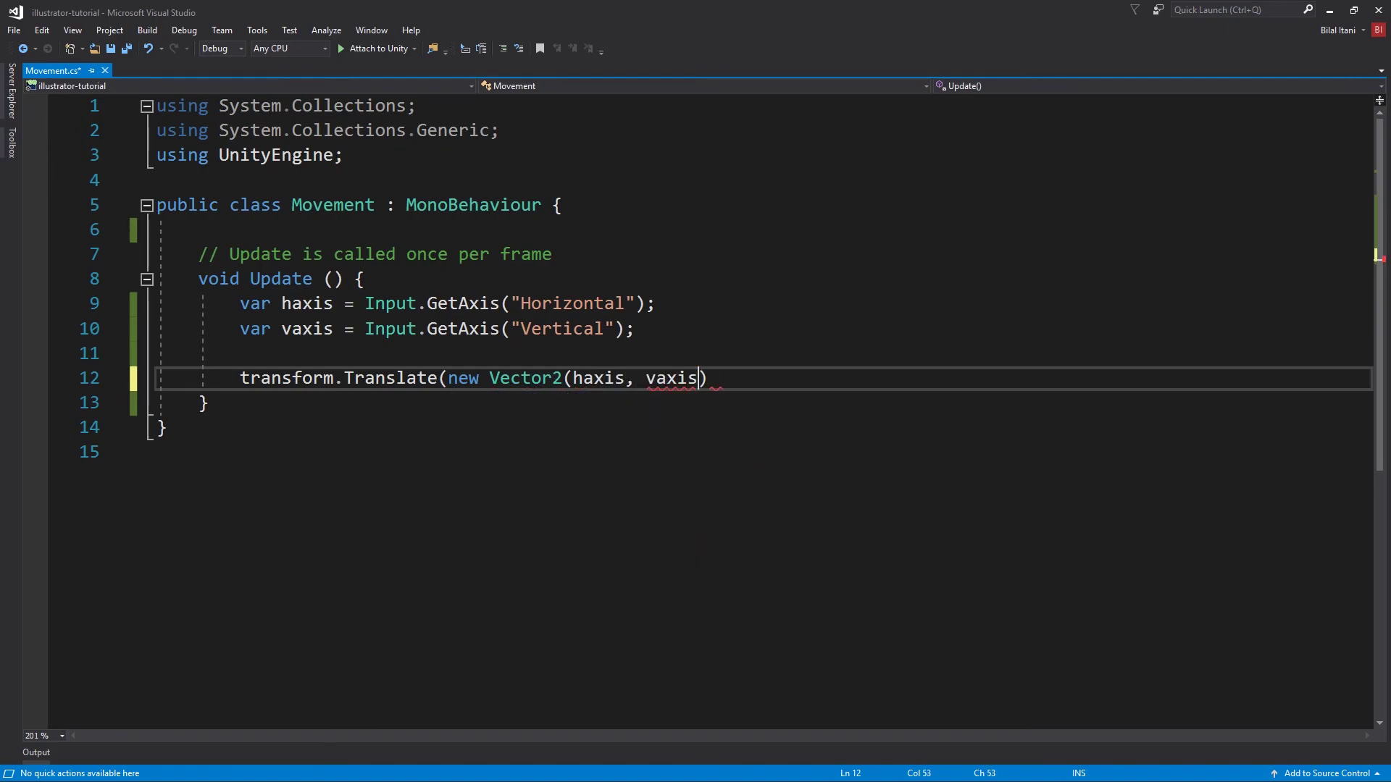
Multiply both haxis and vaxis by speed inside the Vector2 constructor
{"action": "type", "text": " * speed"}
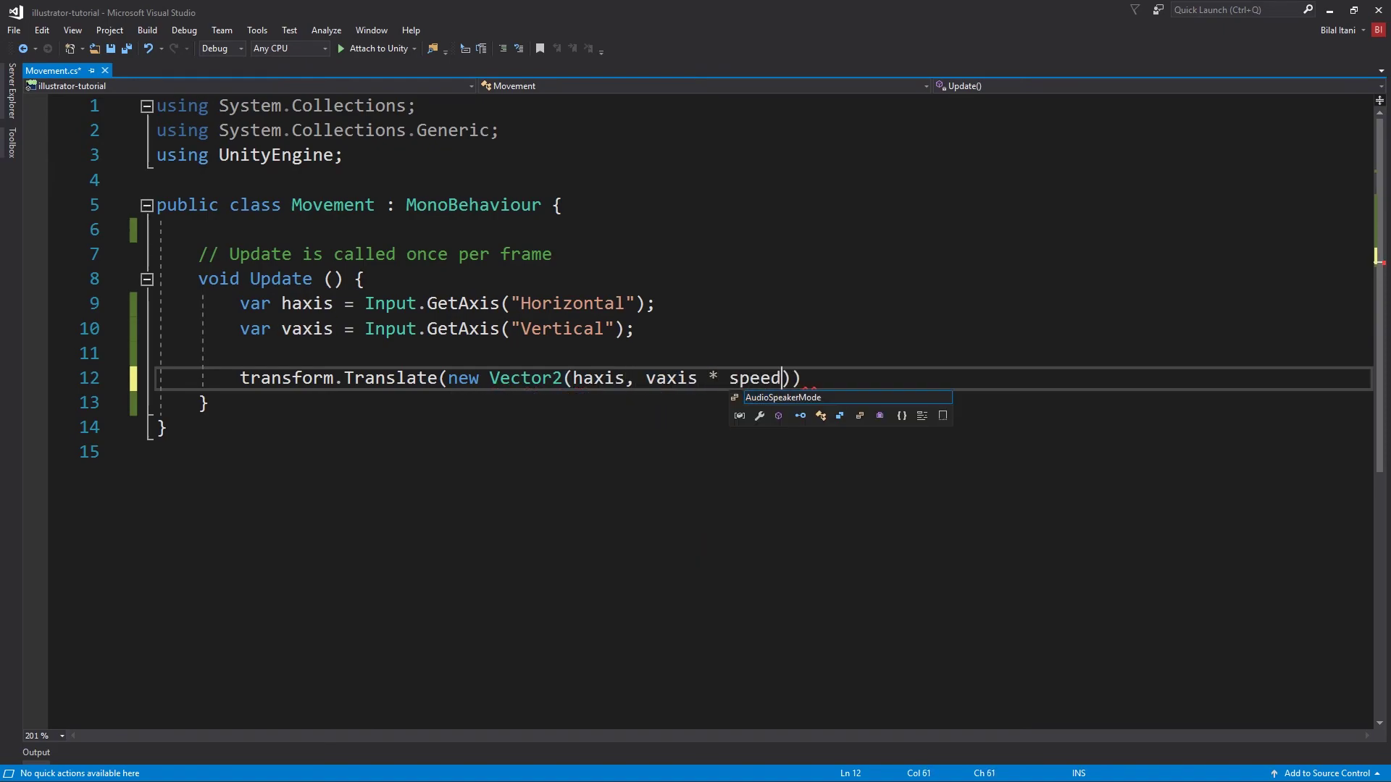
{"action": "key", "text": "ctrl+shift+Left"}
{"action": "key", "text": "ctrl+shift+Left"}
{"action": "key", "text": "Left"}
{"action": "key", "text": "Left"}
{"action": "key", "text": "Left"}
{"action": "key", "text": "Left"}
{"action": "key", "text": "Left"}
{"action": "key", "text": "Left"}
{"action": "key", "text": "Left"}
{"action": "key", "text": "Left"}
{"action": "key", "text": "Left"}
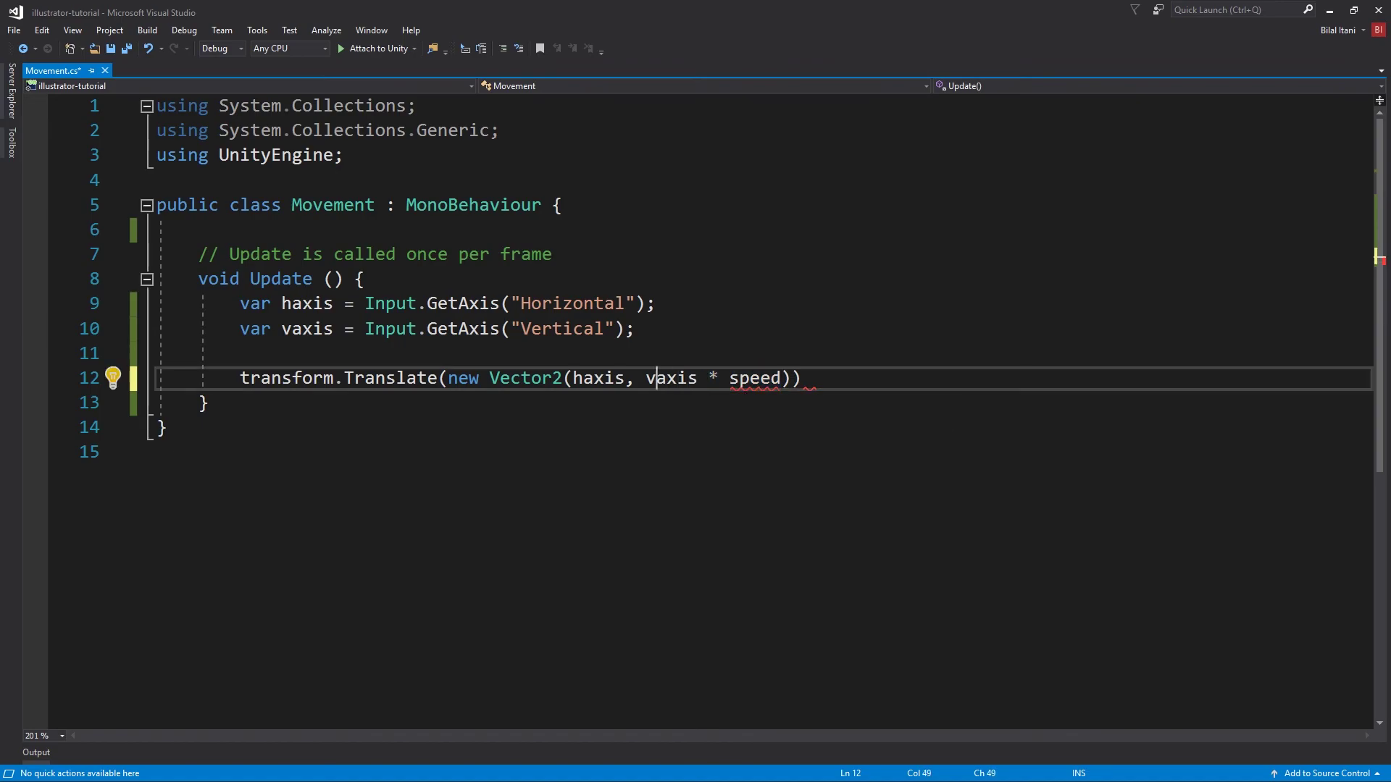
{"action": "key", "text": "ctrl+v"}
Declare float speed = 2; with blank lines around it at the top of the Movement class and save the script
{"action": "key", "text": "Up"}
{"action": "key", "text": "Up"}
{"action": "key", "text": "Down"}
{"action": "key", "text": "Up"}
{"action": "key", "text": "Up"}
{"action": "key", "text": "Up"}
{"action": "key", "text": "Up"}
{"action": "key", "text": "Up"}
{"action": "key", "text": "Return"}
{"action": "key", "text": "Return"}
{"action": "key", "text": "Up"}
{"action": "type", "text": "float speed = "}
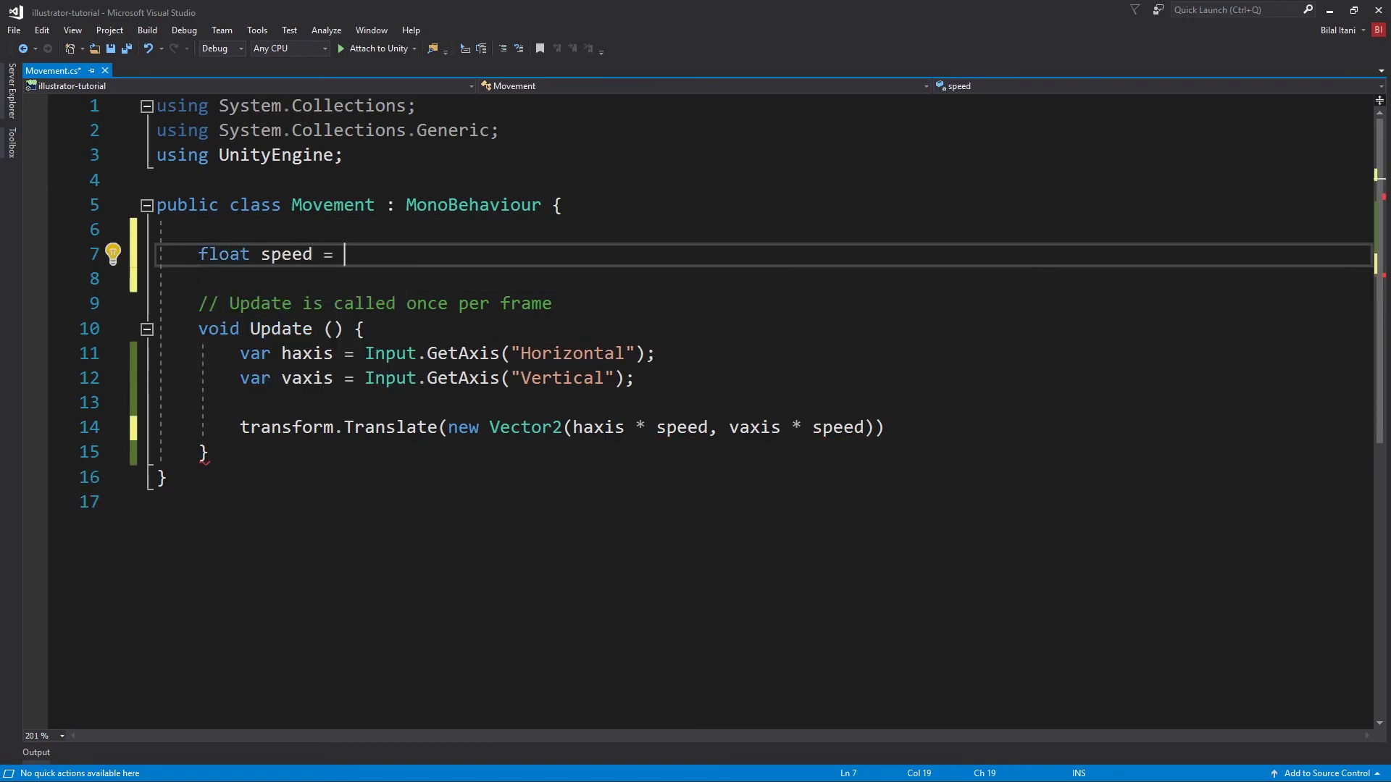
{"action": "type", "text": "2;"}
{"action": "key", "text": "ctrl+s"}
Terminate the transform.Translate statement with a semicolon and save the script
{"action": "key", "text": "Down"}
{"action": "key", "text": "Down"}
{"action": "key", "text": "Down"}
{"action": "key", "text": "Down"}
{"action": "key", "text": "Down"}
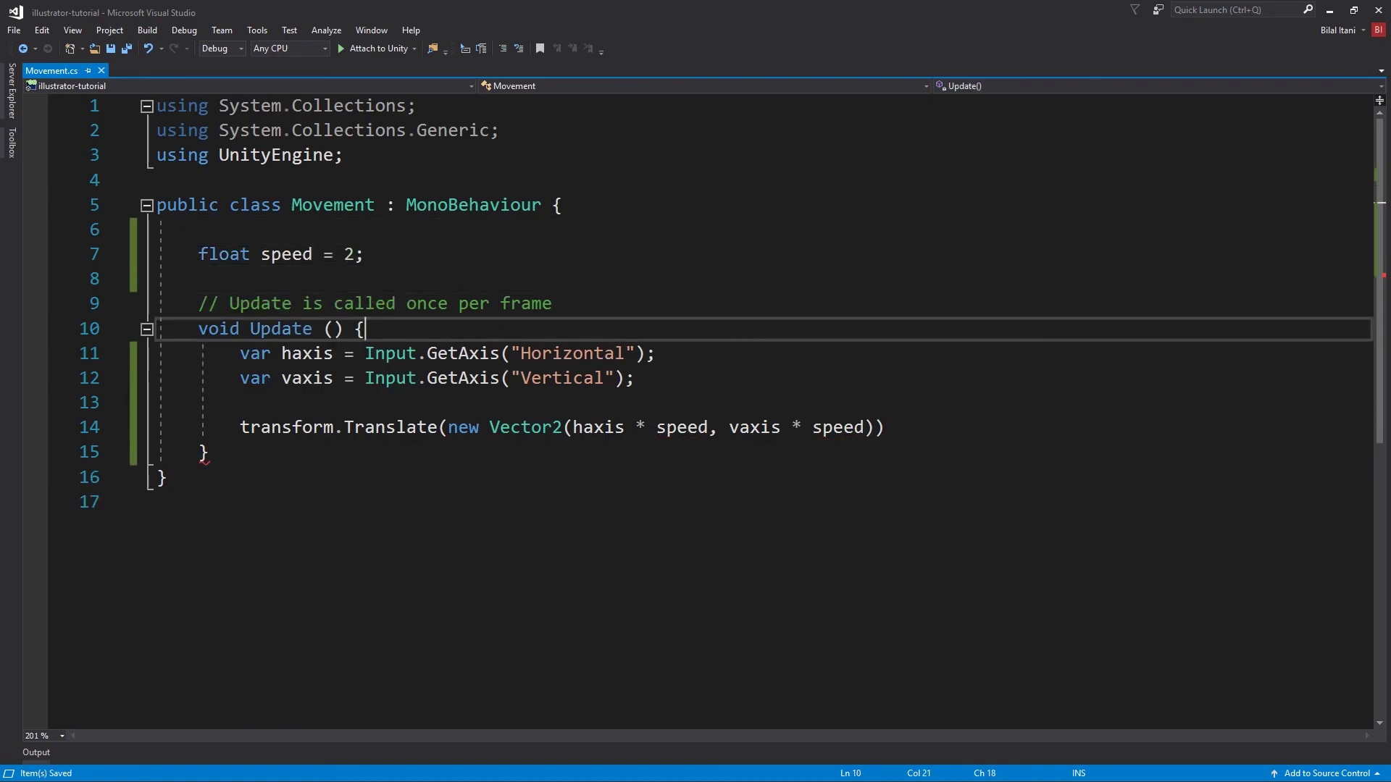
{"action": "key", "text": "Down"}
{"action": "key", "text": "Down"}
{"action": "key", "text": "End"}
{"action": "type", "text": ";"}
{"action": "key", "text": "ctrl+s"}
Switch to the Unity editor, leaving the scene unsaved
{"action": "key", "text": "alt+Tab"}
{"action": "left_click", "coordinate": [552, 304]}
{"action": "key", "text": "alt+Tab"}
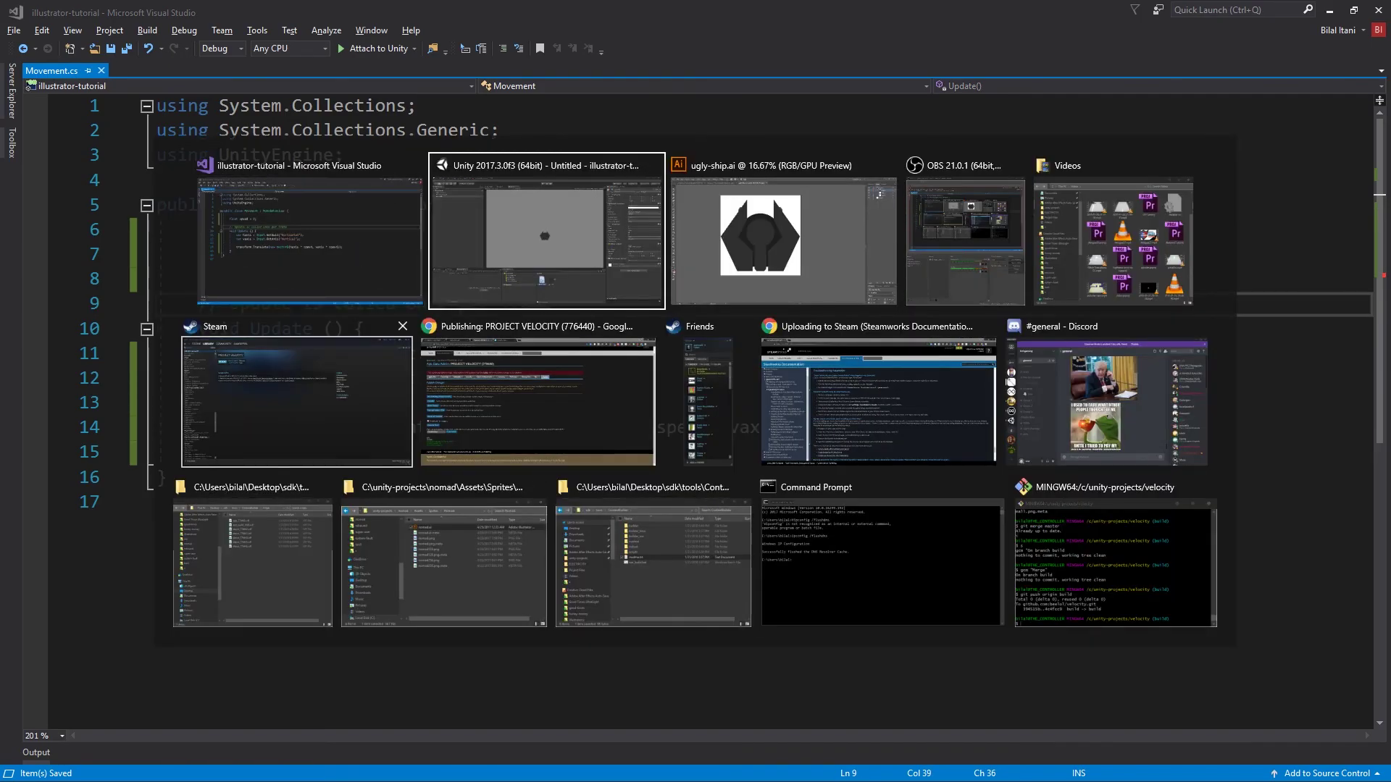
{"action": "key", "text": "Escape"}
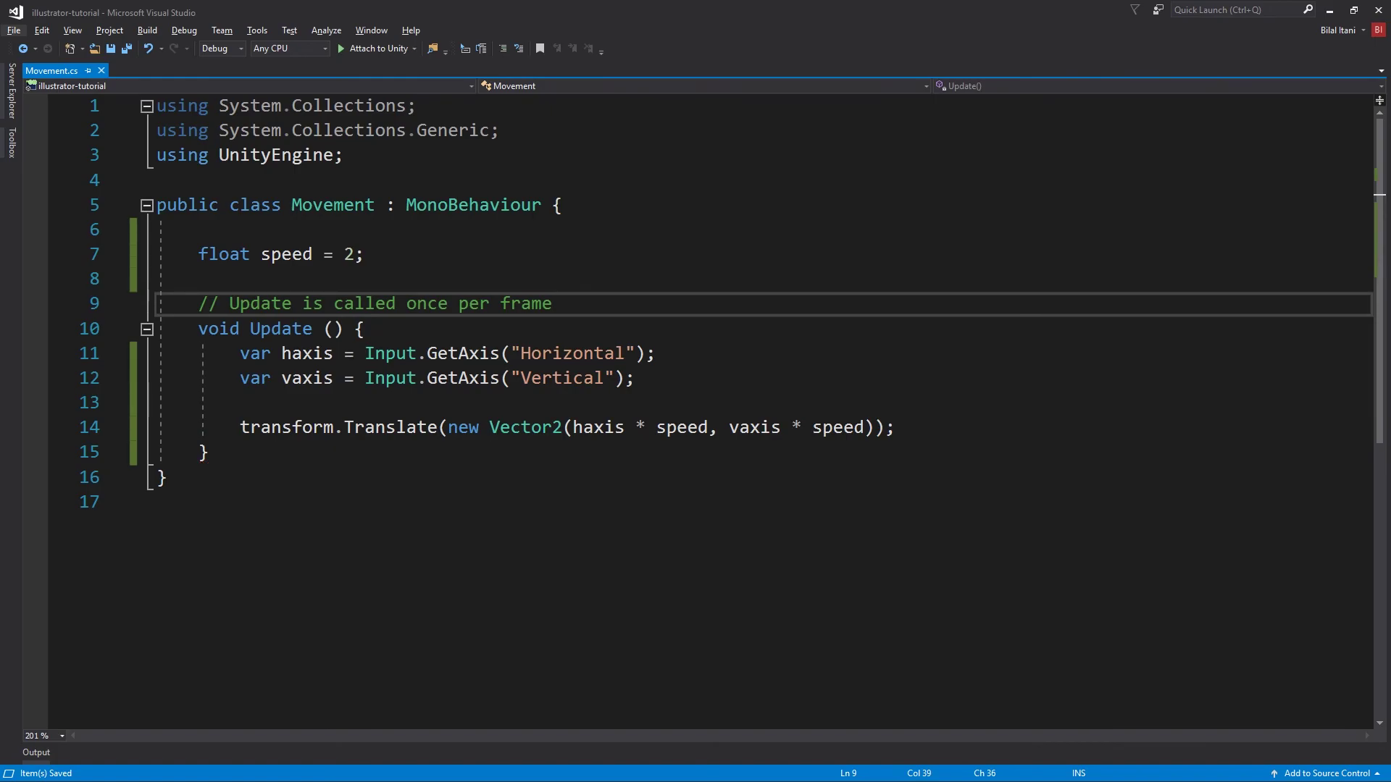
{"action": "key", "text": "alt+Tab"}
{"action": "key", "text": "ctrl+s"}
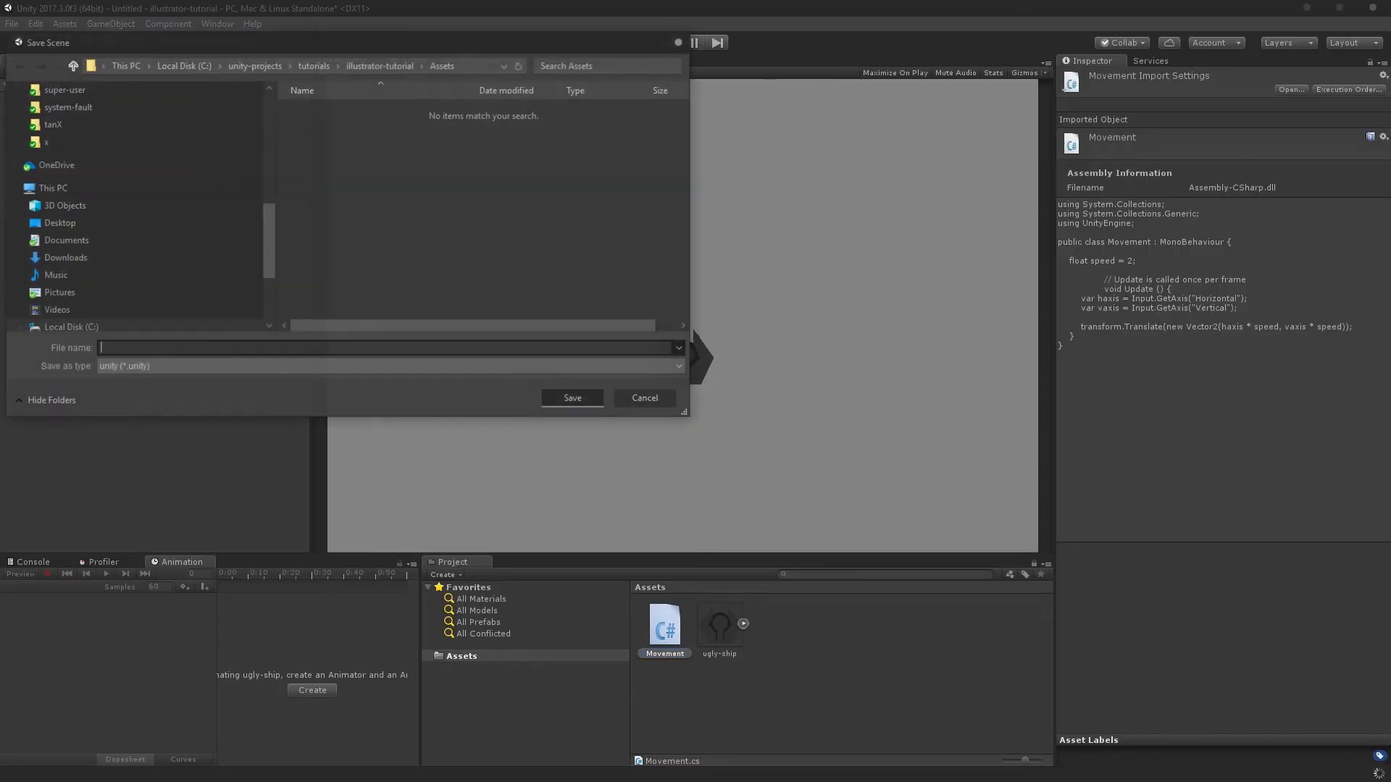
{"action": "key", "text": "Escape"}
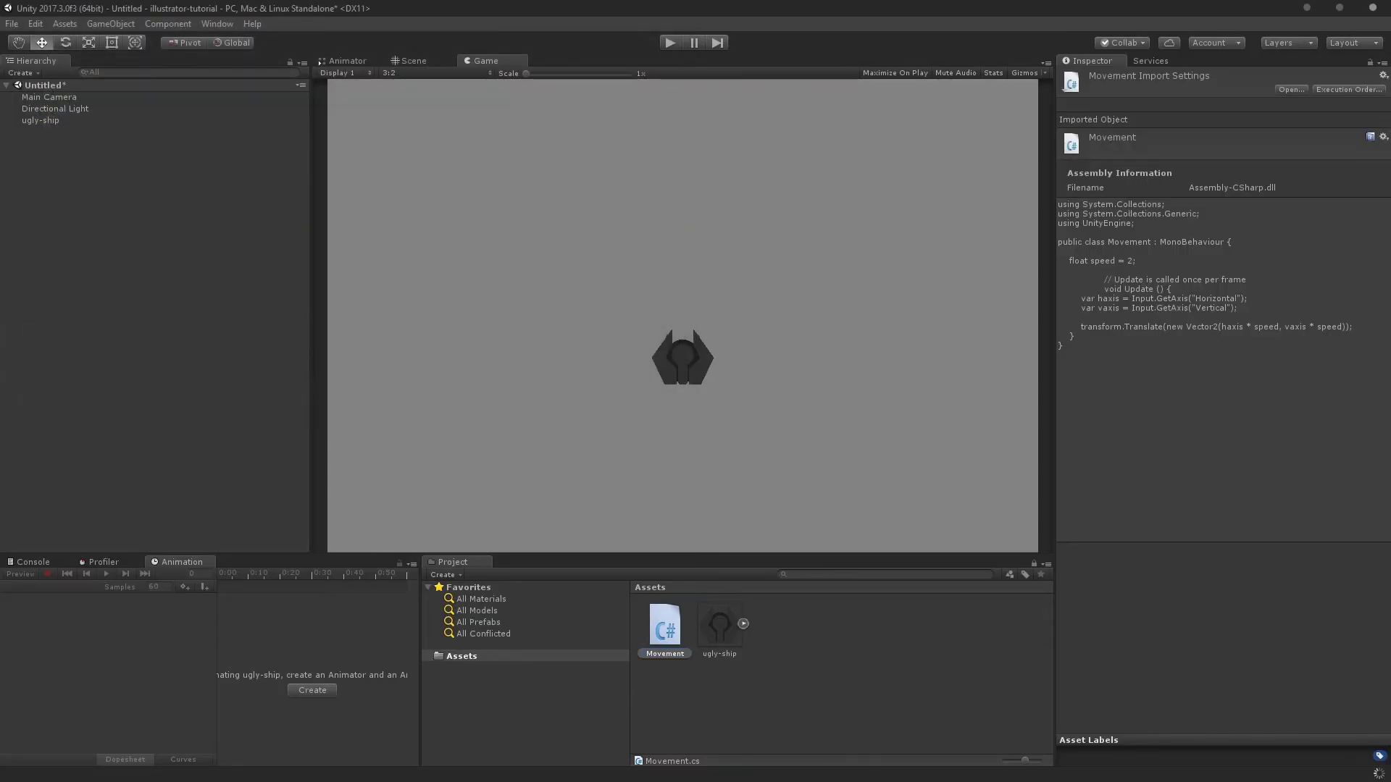
Remove the Rigidbody and Box Collider components from the ugly-ship object
{"action": "left_click", "coordinate": [40, 120]}
{"action": "key", "text": "F2"}
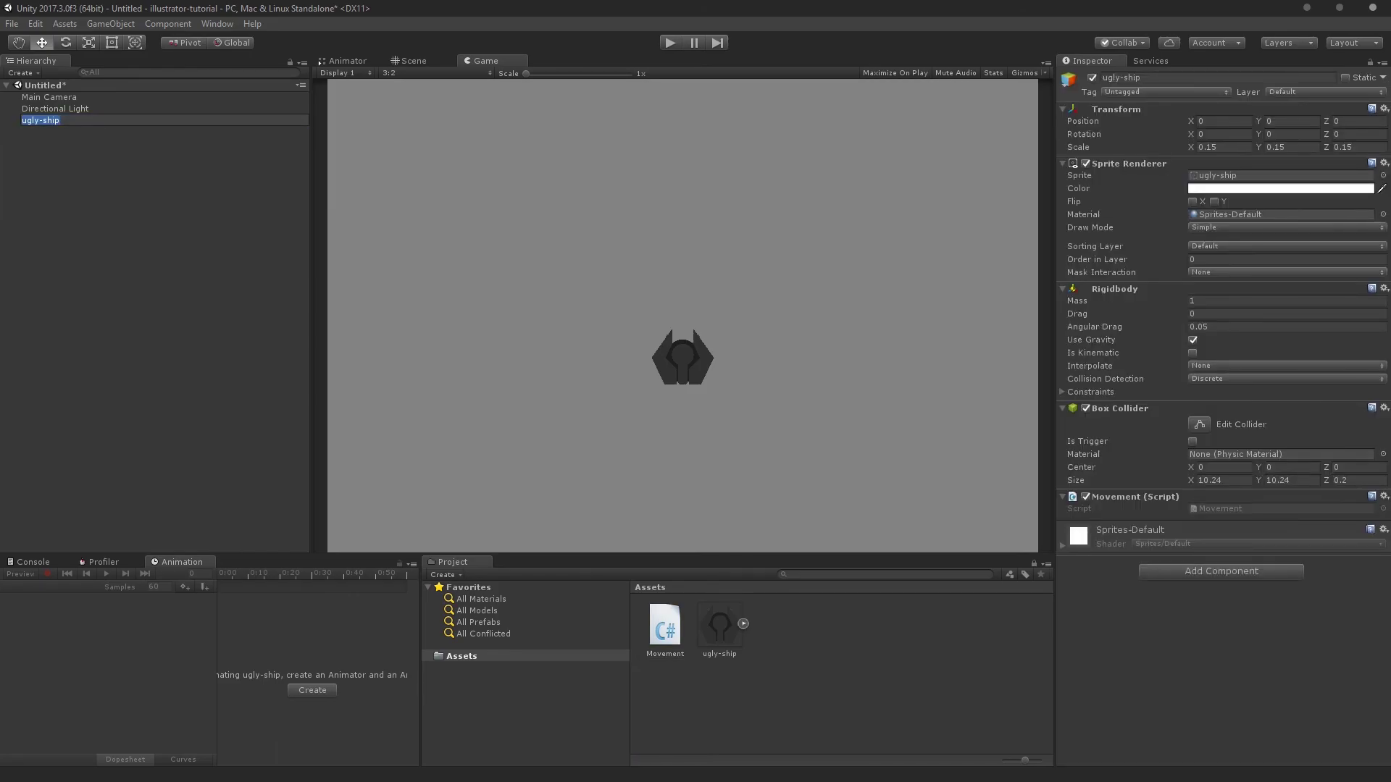
{"action": "right_click", "coordinate": [1119, 289]}
{"action": "left_click", "coordinate": [1166, 322]}
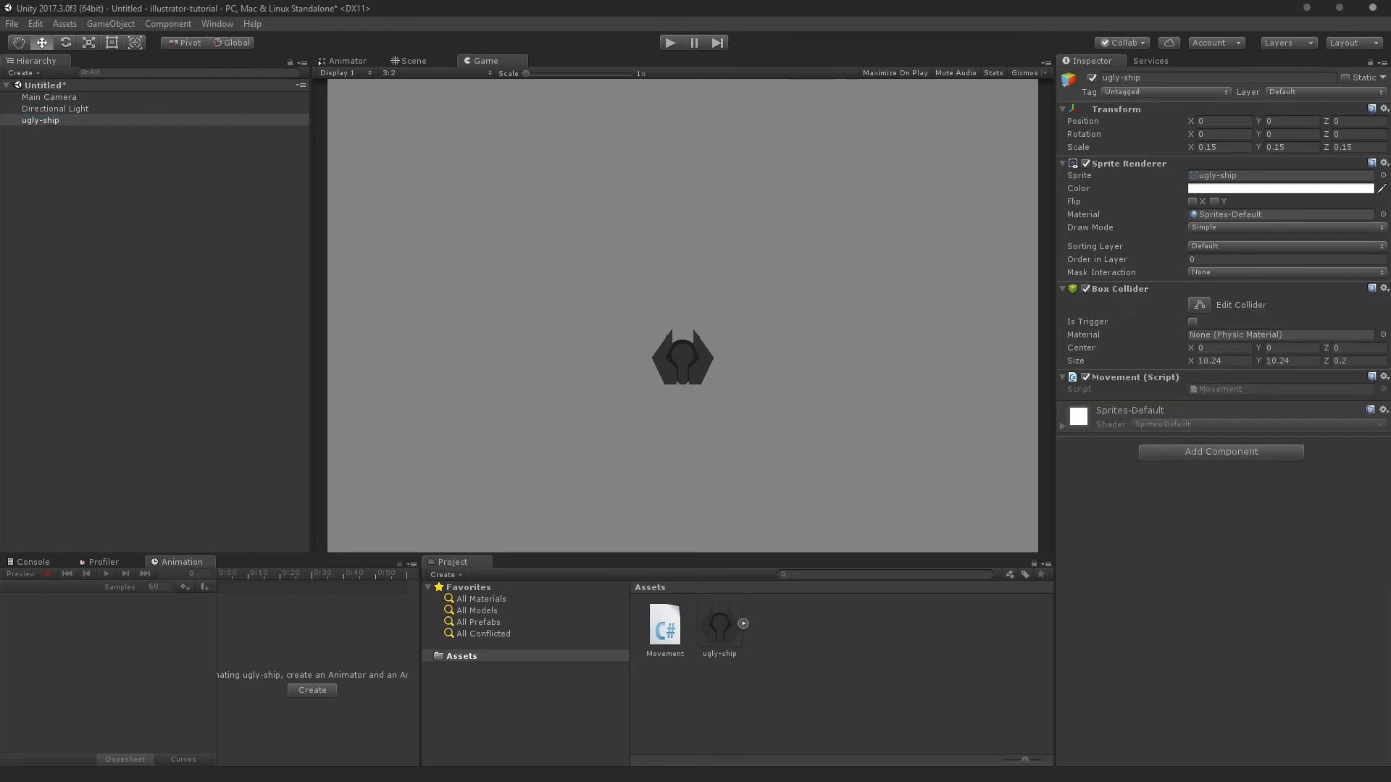
{"action": "right_click", "coordinate": [1104, 290]}
{"action": "left_click", "coordinate": [1159, 323]}
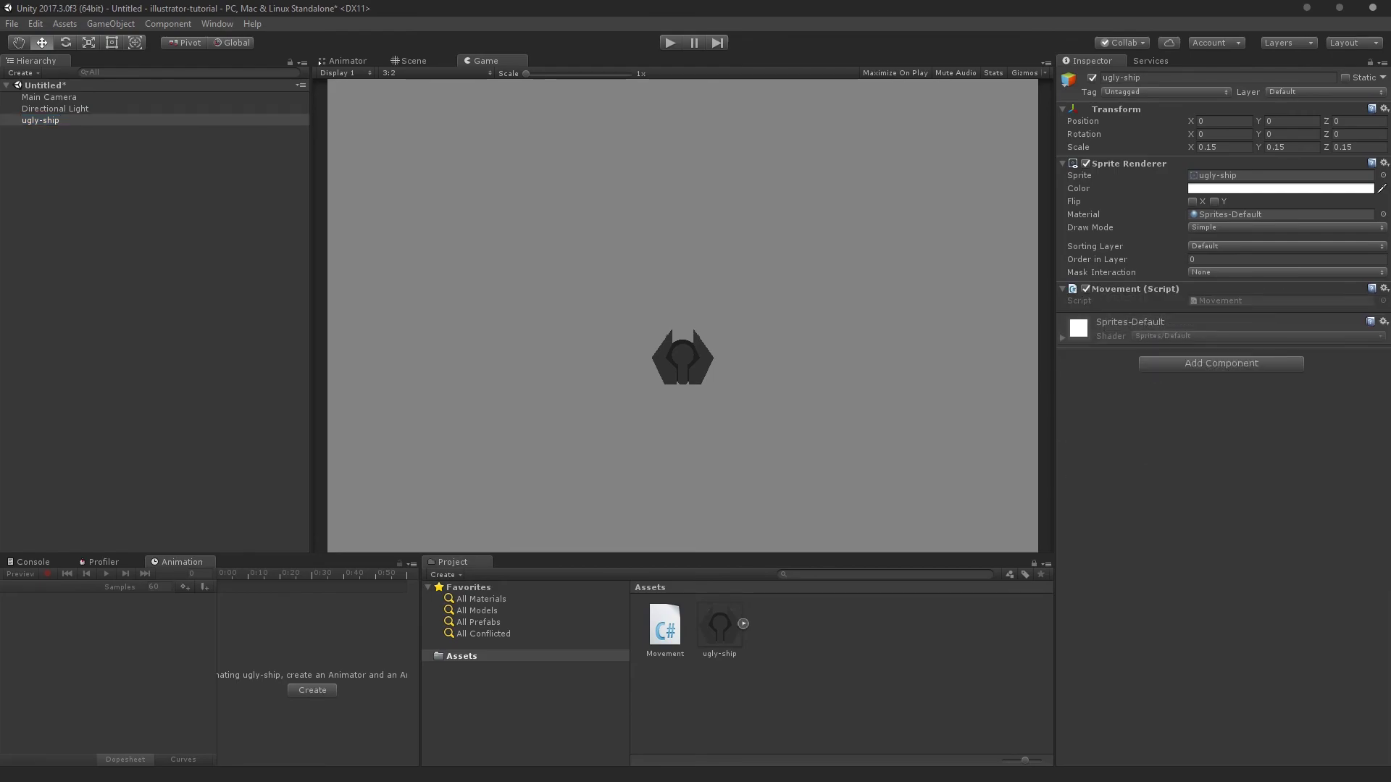
Test the ship's movement in play mode, stop the game and run it again
{"action": "key", "text": "ctrl+p"}
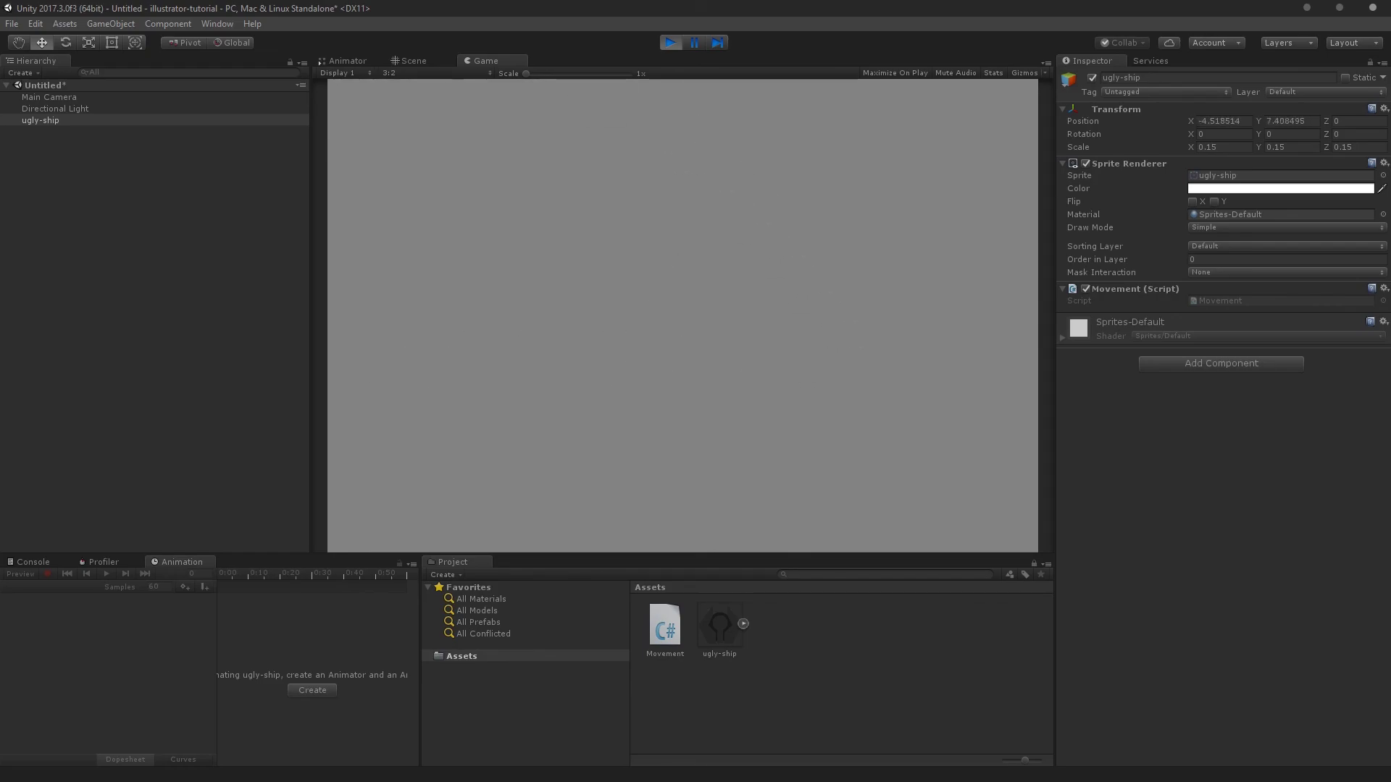
{"action": "key", "text": "ctrl+p"}
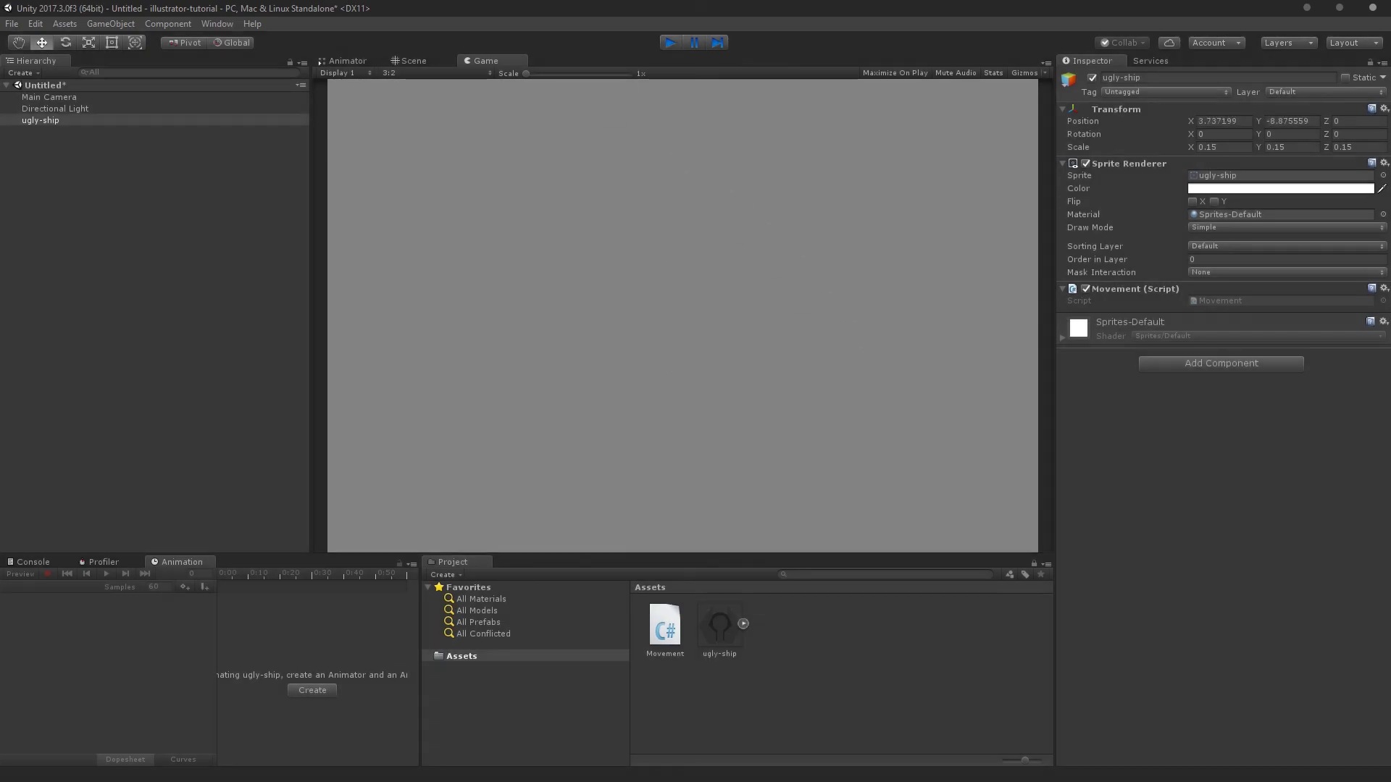
{"action": "key", "text": "ctrl+p"}
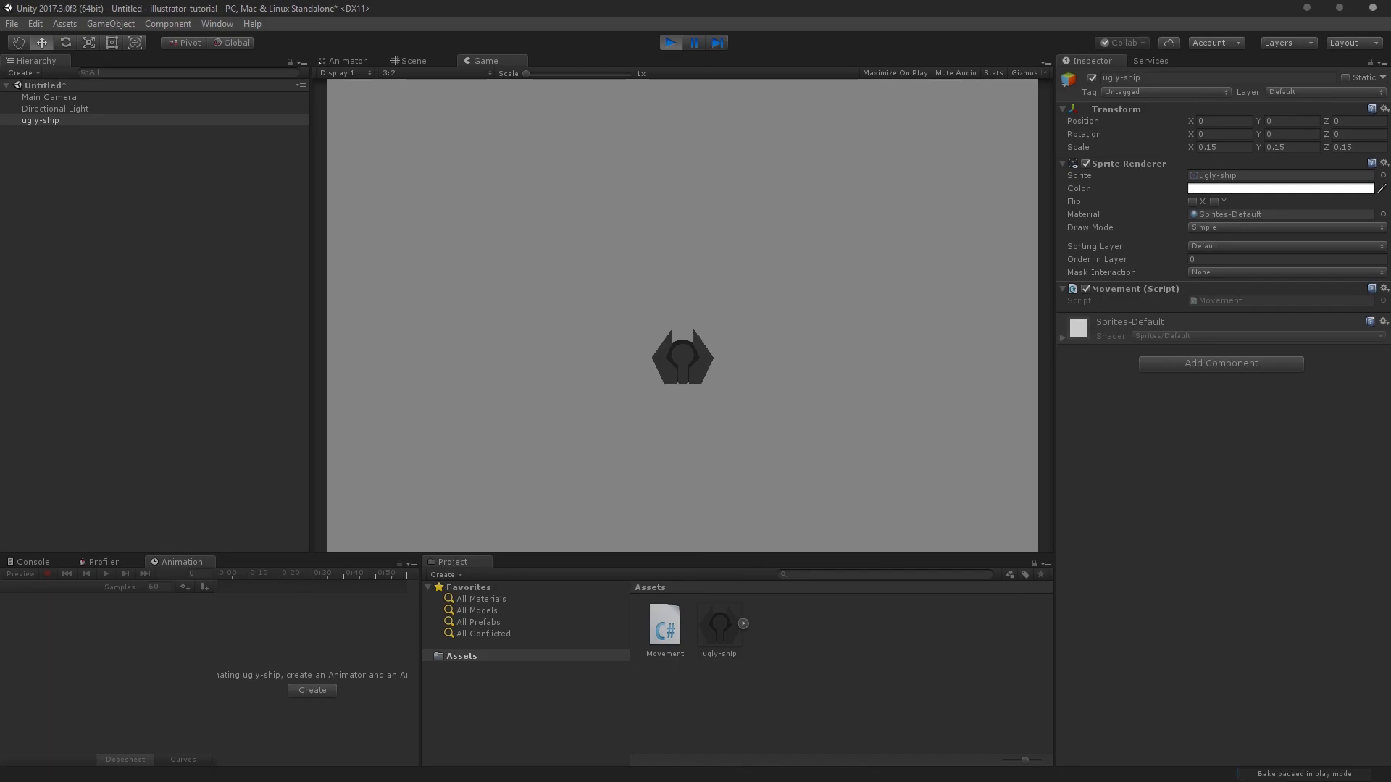